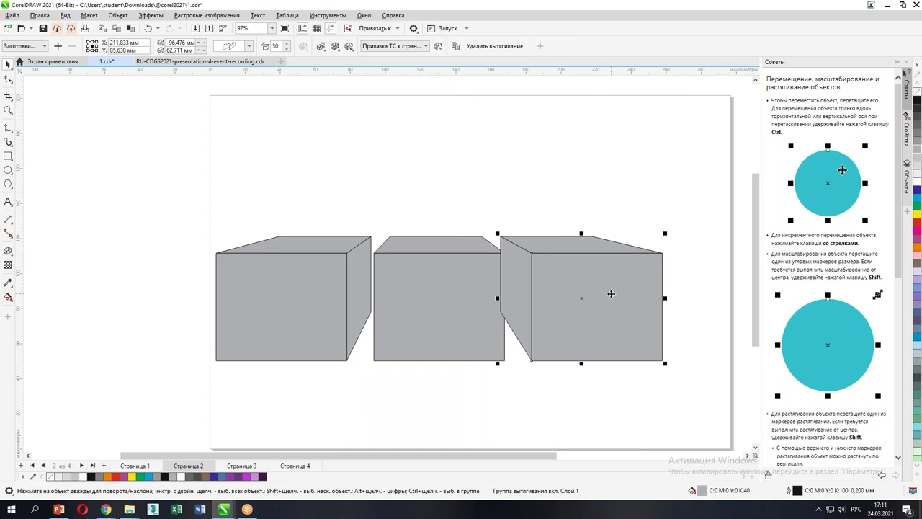
# Step: Duplicate the row of three extruded boxes above the original row on page 2
pyautogui.moveTo(186, 231); pyautogui.dragTo(662, 404)
pyautogui.moveTo(552, 241); pyautogui.dragTo(554, 172)
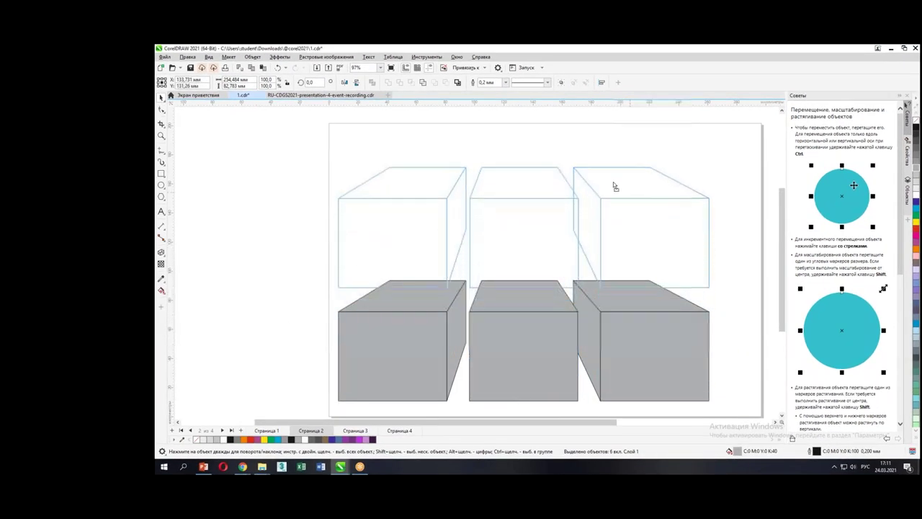
pyautogui.moveTo(615, 187)
pyautogui.mouseDown()
pyautogui.moveTo(613, 167)
pyautogui.moveTo(610, 197)
pyautogui.mouseUp()
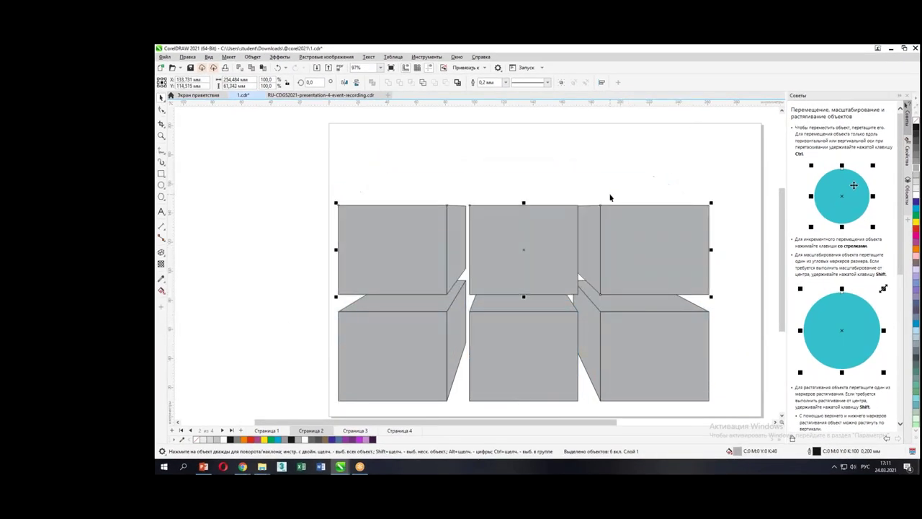
pyautogui.hotkey('ctrl', 'r')
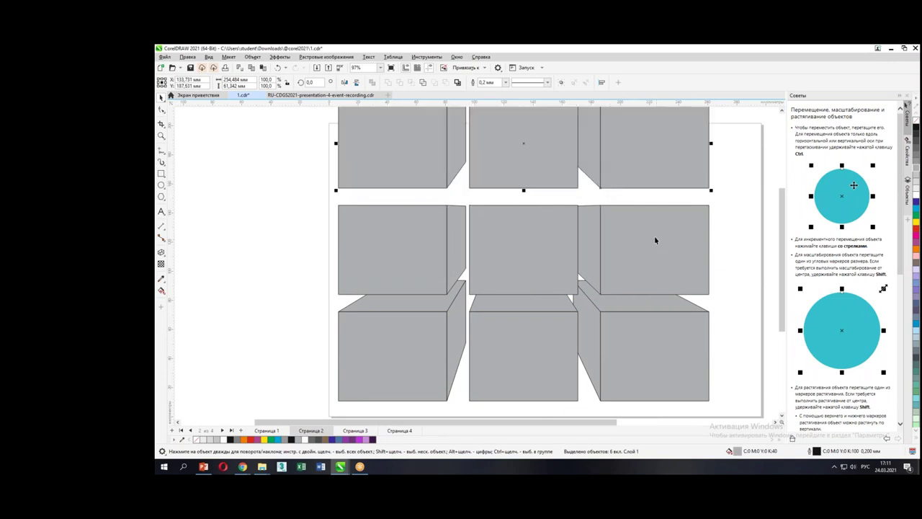
pyautogui.scroll(-1, 640, 226)
pyautogui.scroll(-1, 640, 225)
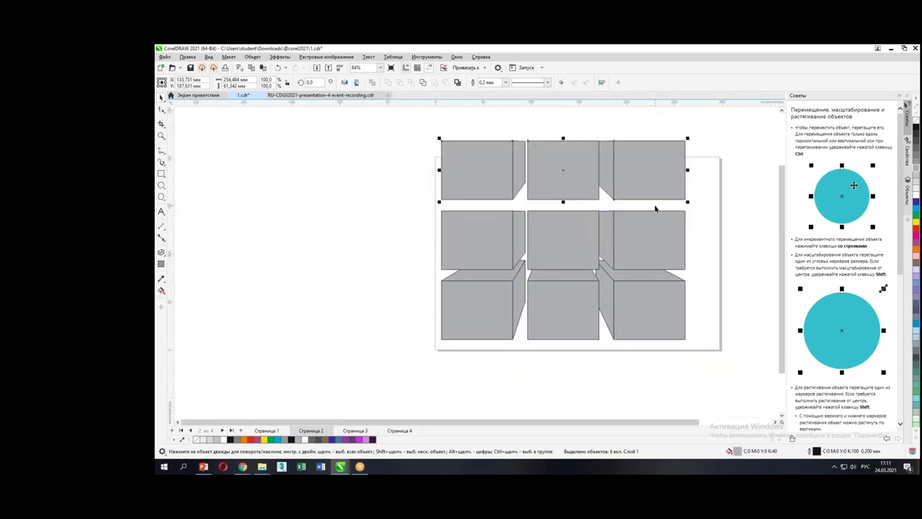
pyautogui.press('Delete')
# Step: Duplicate the middle row of boxes upward as a third row, and pull the top-left and middle-left boxes outward beyond the page's left edge
pyautogui.moveTo(415, 198); pyautogui.dragTo(723, 237)
pyautogui.moveTo(641, 242); pyautogui.dragTo(642, 190)
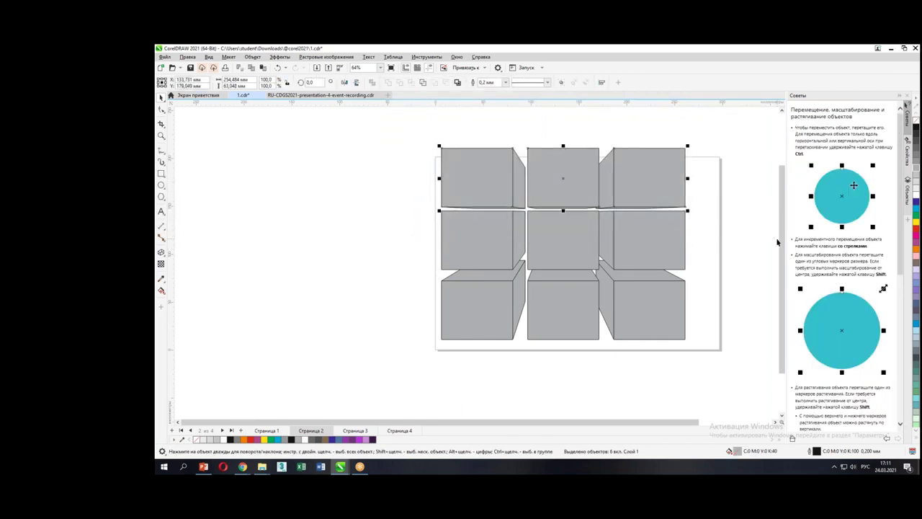
pyautogui.moveTo(478, 171); pyautogui.dragTo(429, 177)
pyautogui.click(480, 195)
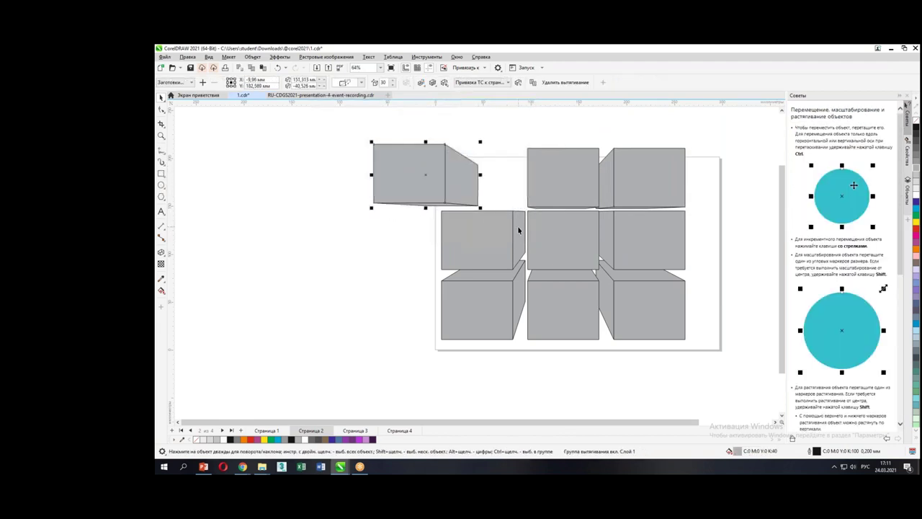
pyautogui.moveTo(515, 232); pyautogui.dragTo(472, 249)
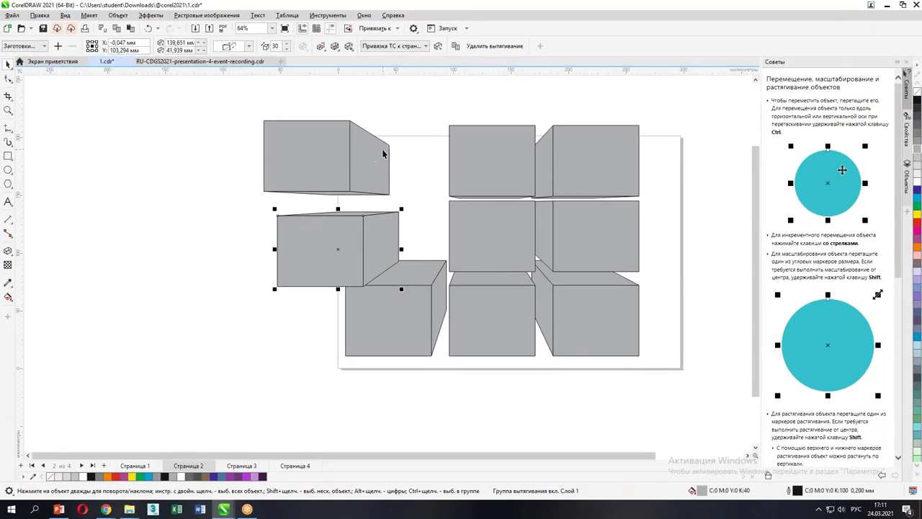
pyautogui.click(373, 151)
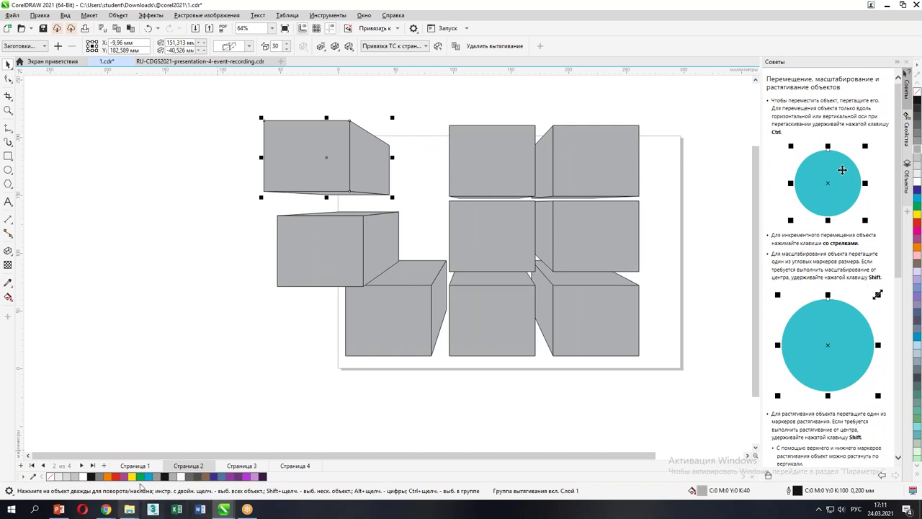
# Step: Switch to File Explorer and look through the Downloads folder for the CorelDRAW.Graphics.Suite.2021.v23.0.0.363_Full.exe installer, and return to the CorelDRAW drawing
pyautogui.moveTo(130, 508)
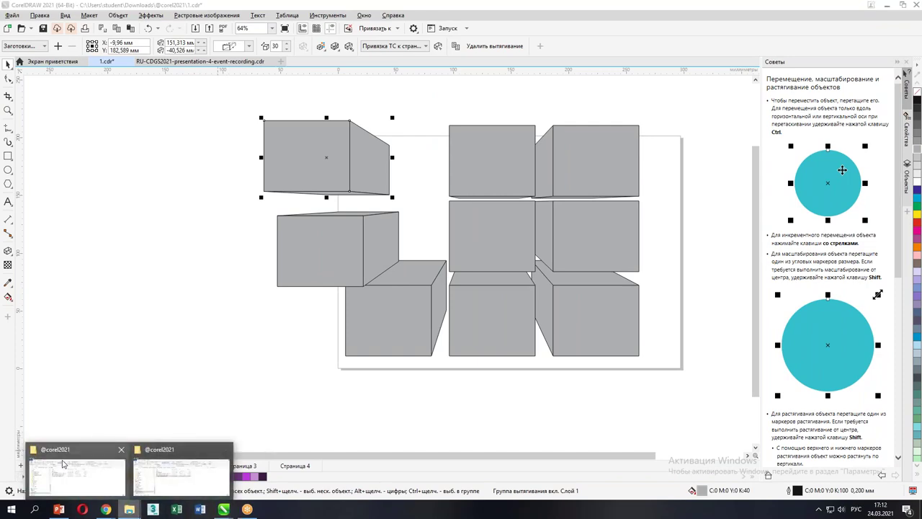
pyautogui.click(105, 451)
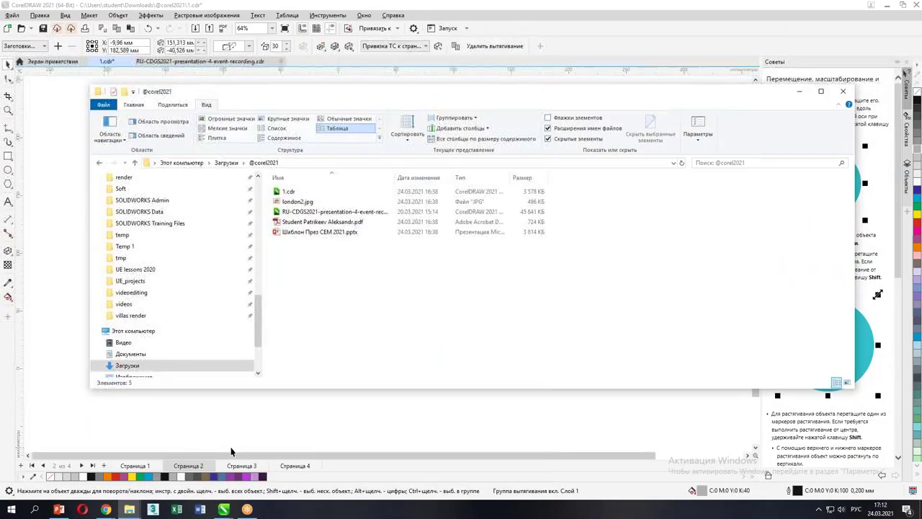
pyautogui.click(226, 163)
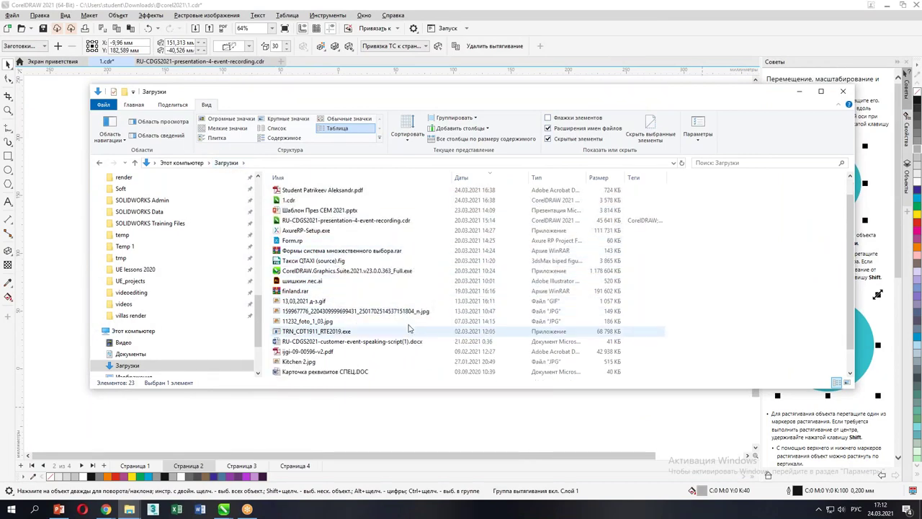
pyautogui.scroll(-2, 404, 328)
pyautogui.scroll(2, 409, 328)
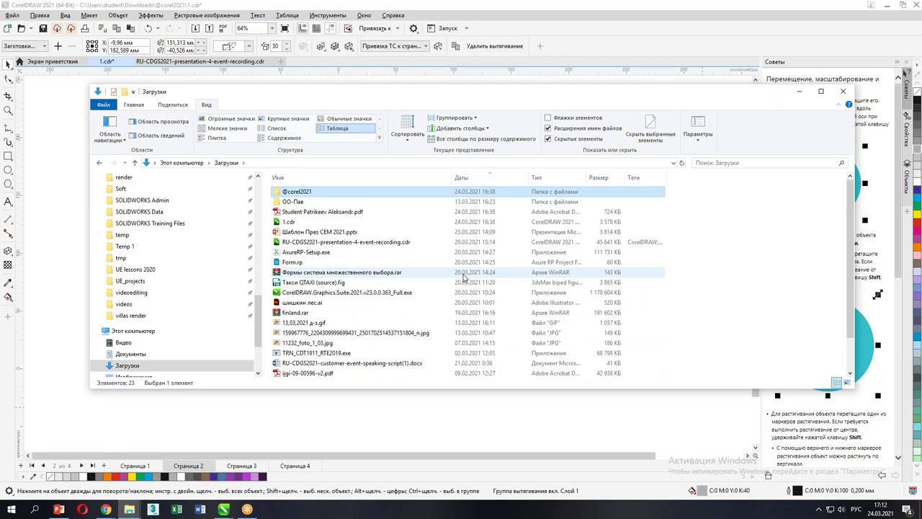
pyautogui.click(841, 90)
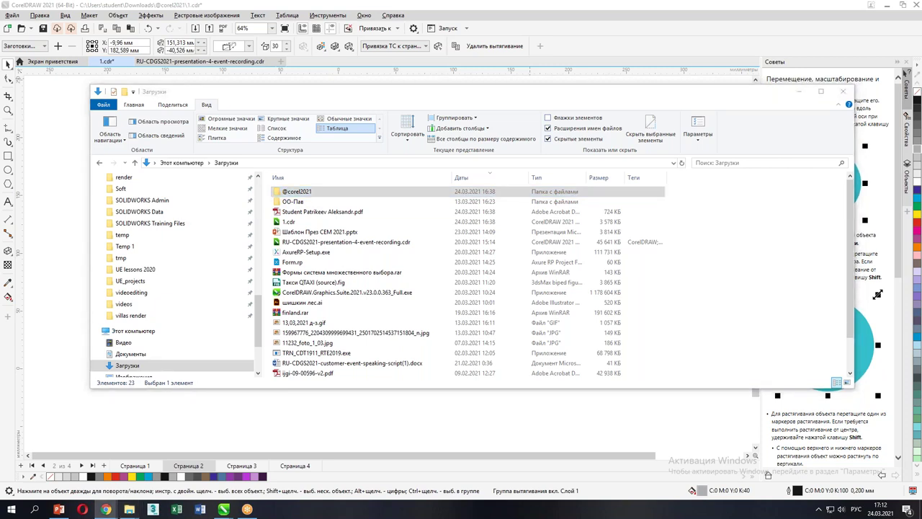
pyautogui.hotkey('alt', 'shift')
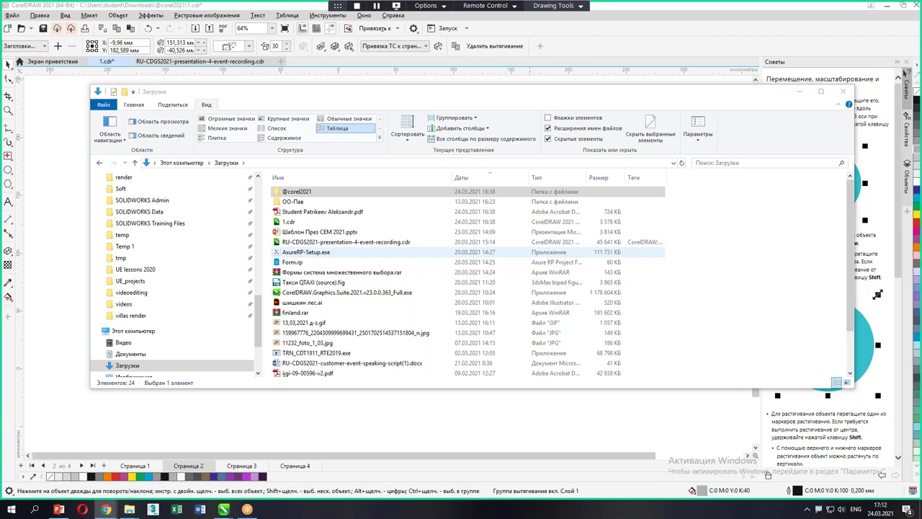
pyautogui.click(612, 293)
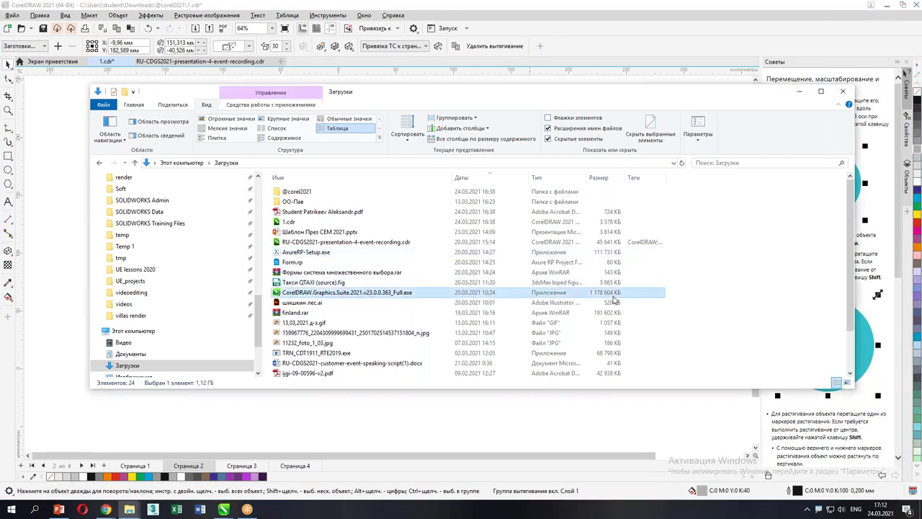
pyautogui.click(515, 424)
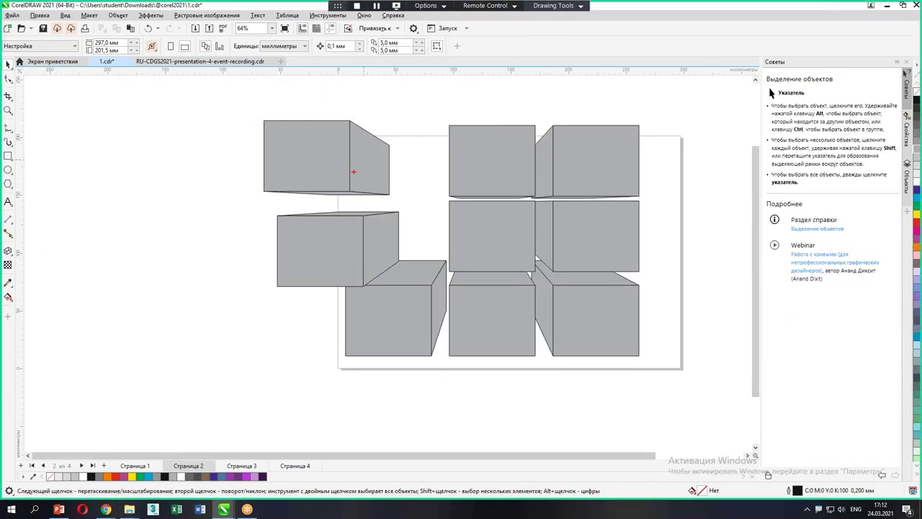
# Step: Move the top-left extruded box inward to about X 12 mm, Y 181.5 mm
pyautogui.moveTo(376, 151)
pyautogui.mouseDown()
pyautogui.moveTo(361, 164)
pyautogui.moveTo(376, 160)
pyautogui.moveTo(362, 183)
pyautogui.moveTo(381, 185)
pyautogui.mouseUp()
pyautogui.moveTo(352, 146); pyautogui.dragTo(359, 146)
pyautogui.click(380, 159)
pyautogui.moveTo(370, 168); pyautogui.dragTo(398, 167)
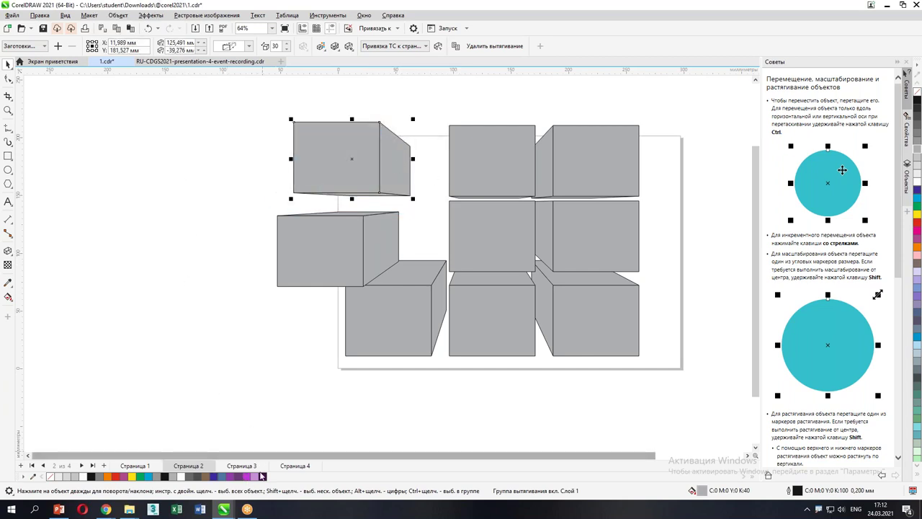
# Step: Examine the perspective drawing slide in the RU-CDGS2021 presentation and the packaging and building samples on page 3 of 1.cdr
pyautogui.click(184, 61)
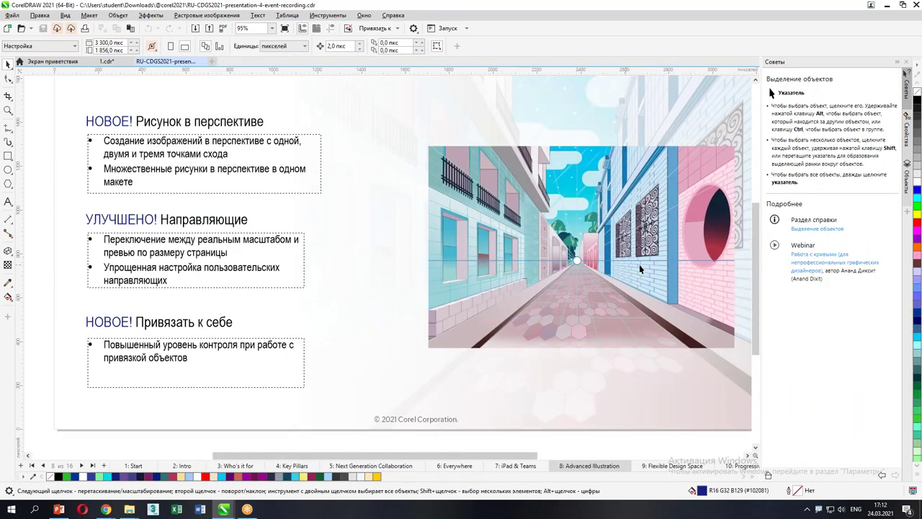
pyautogui.click(107, 62)
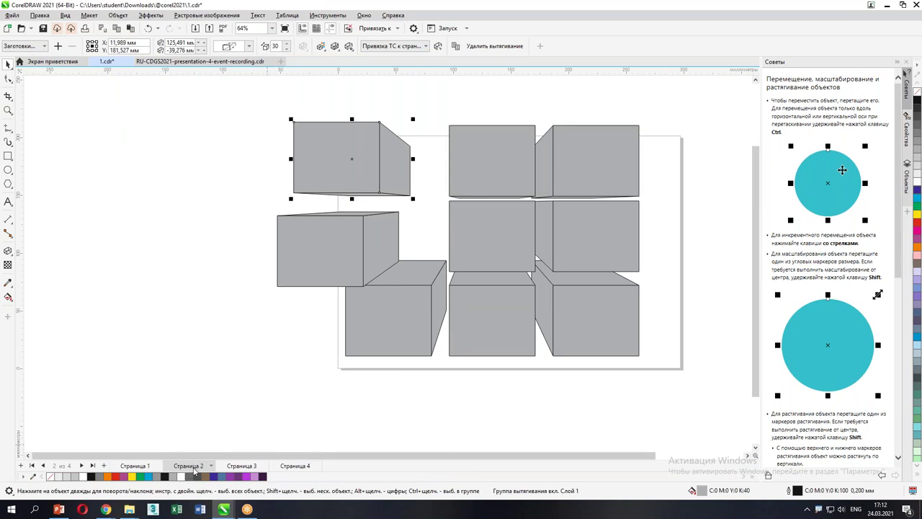
pyautogui.click(238, 353)
pyautogui.press('pagedown')
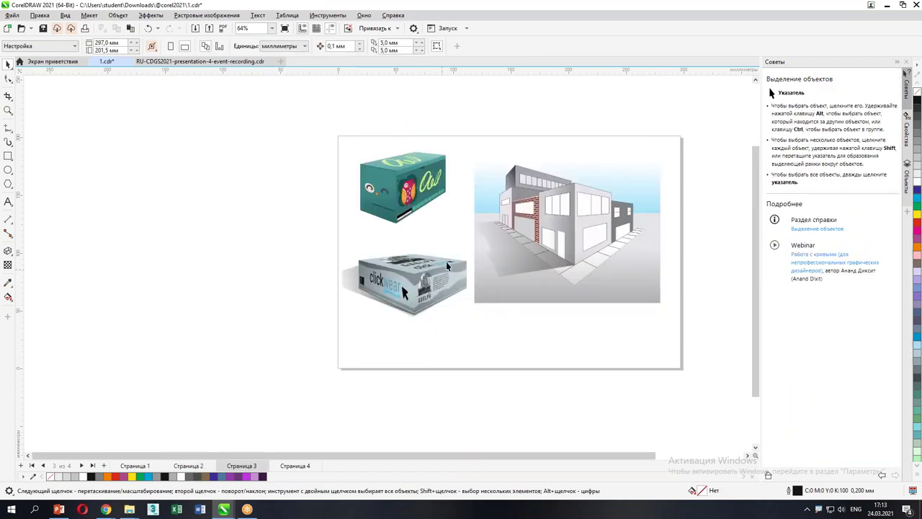
pyautogui.scroll(3, 478, 238)
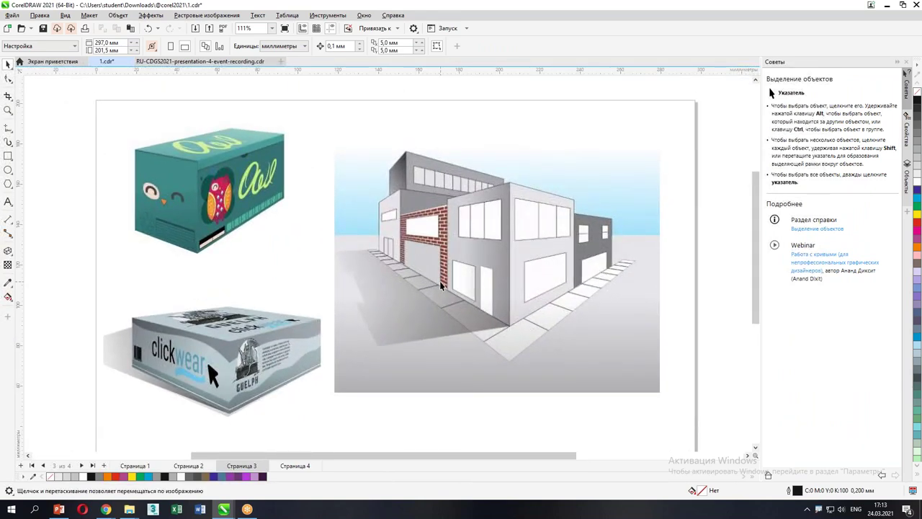
# Step: Go to page 1 of 1.cdr and bring the whole street photo into view
pyautogui.press('pageup')
pyautogui.press('pageup')
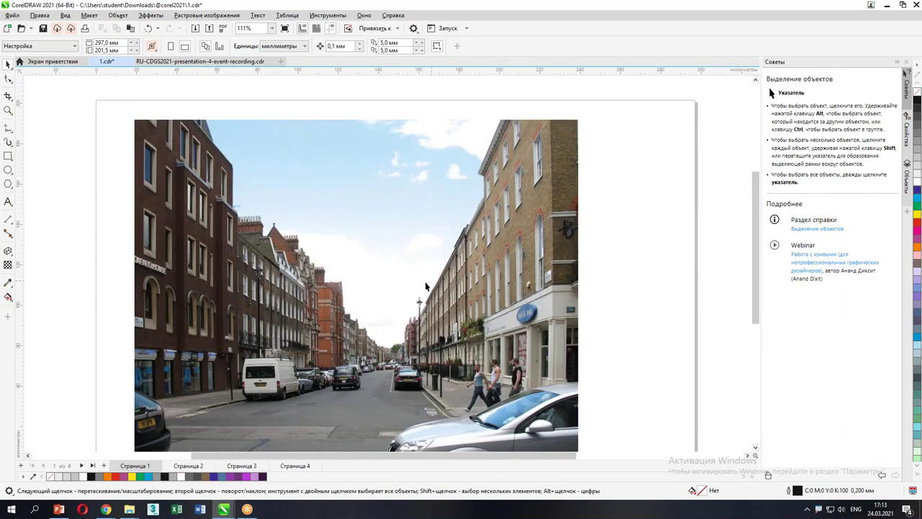
pyautogui.moveTo(425, 287); pyautogui.dragTo(456, 269)
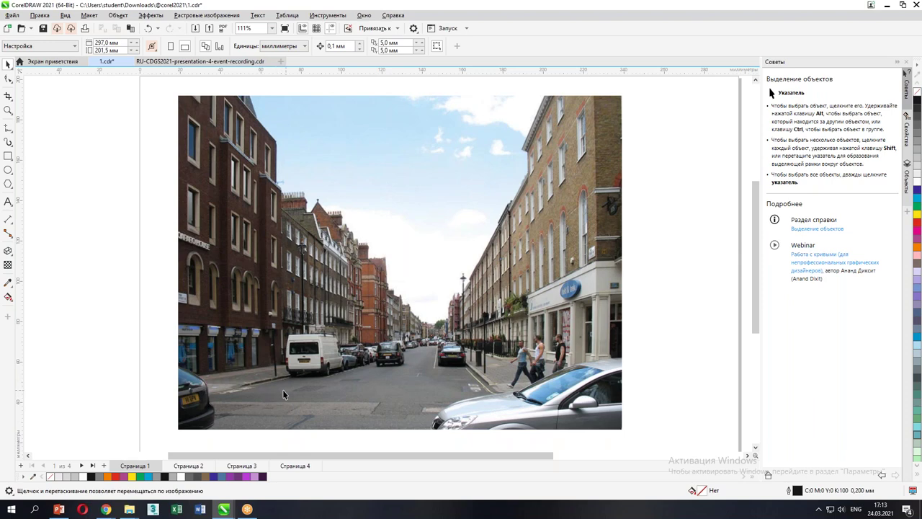
pyautogui.click(8, 156)
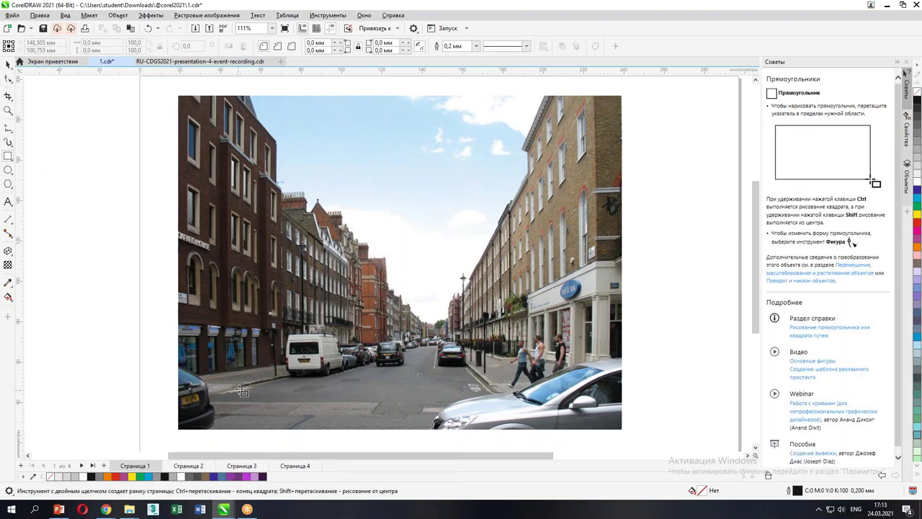
pyautogui.moveTo(244, 386); pyautogui.dragTo(254, 404)
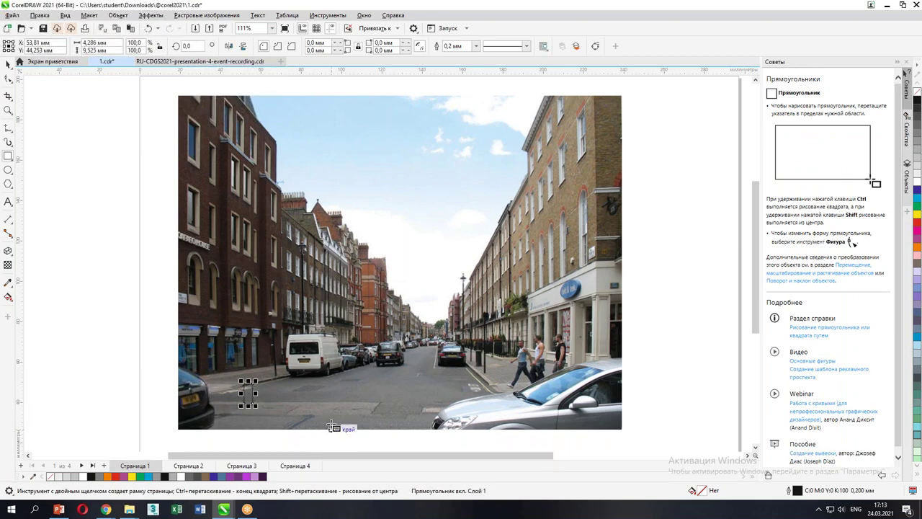
pyautogui.click(917, 185)
pyautogui.press('Delete')
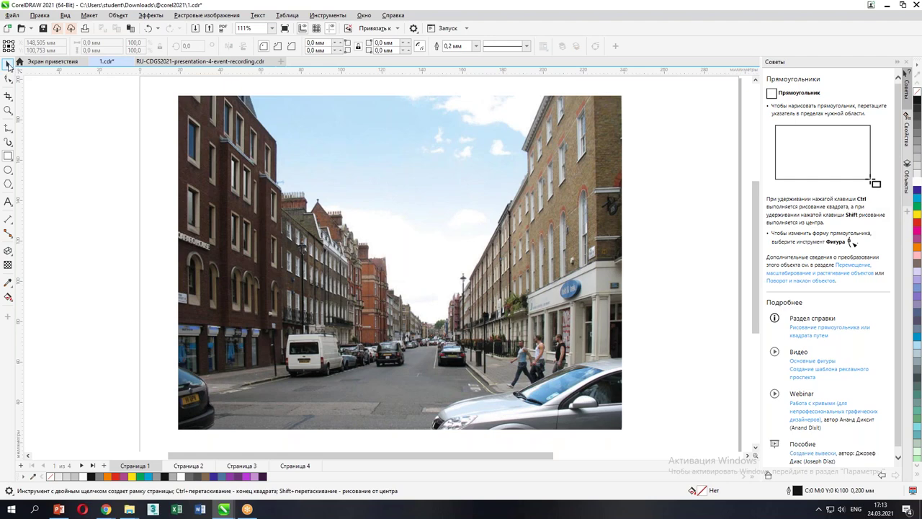
pyautogui.click(9, 65)
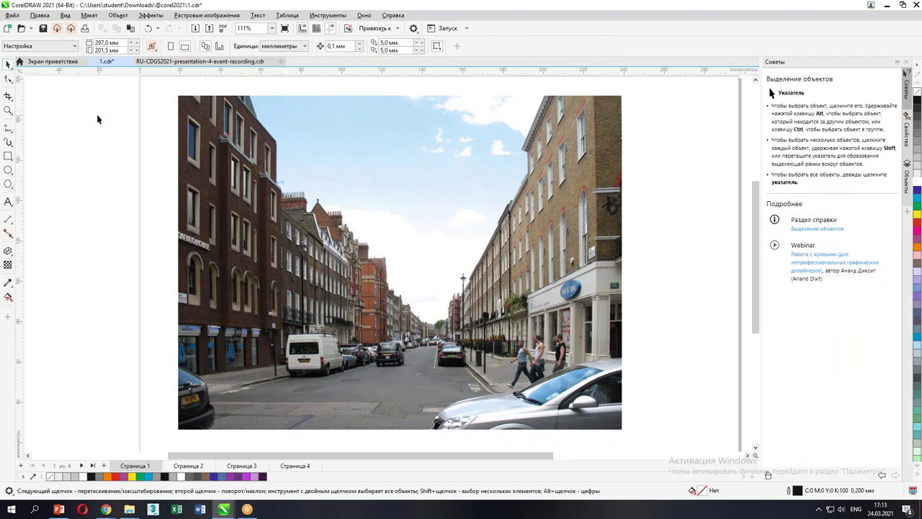
# Step: Check which perspective commands are available with nothing selected and with the street photo selected
pyautogui.click(117, 15)
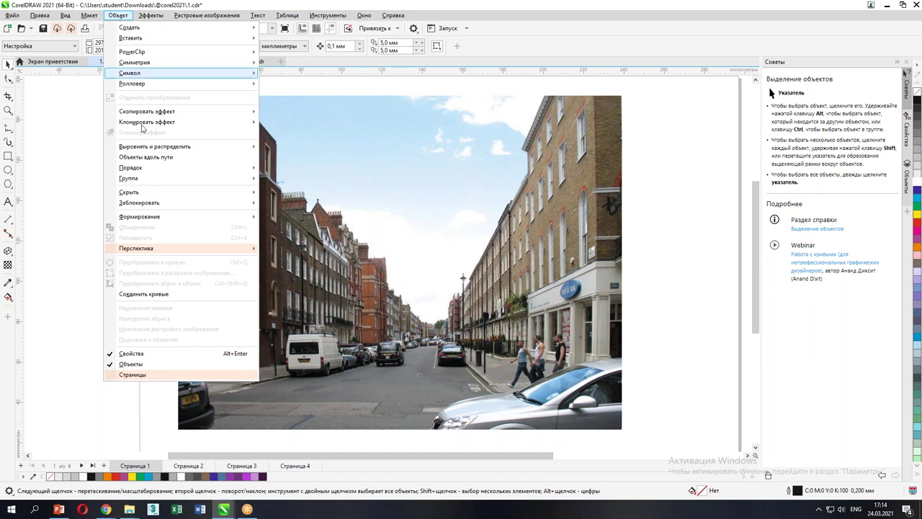
pyautogui.moveTo(176, 248)
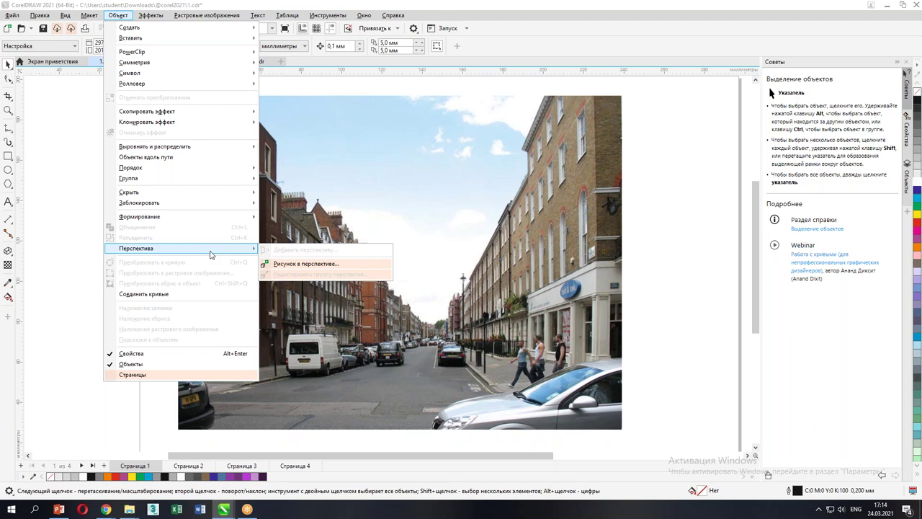
pyautogui.click(647, 226)
pyautogui.click(591, 204)
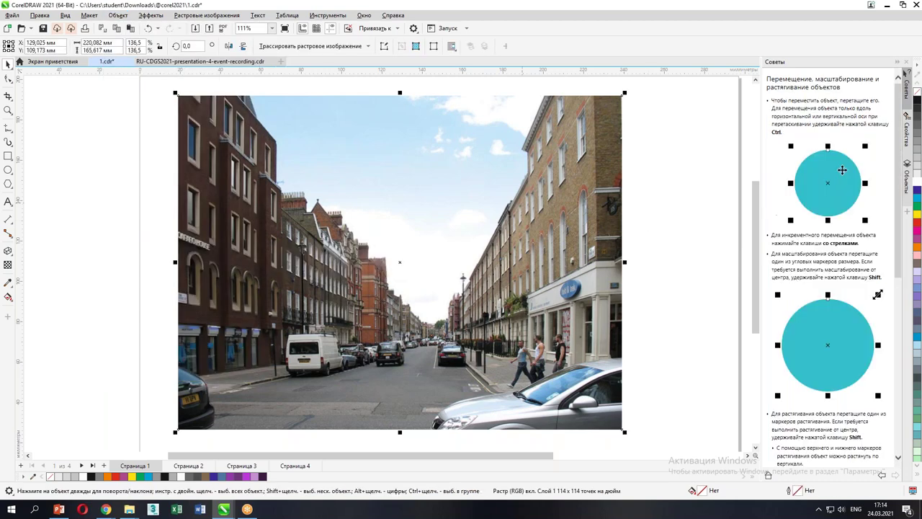
pyautogui.click(119, 15)
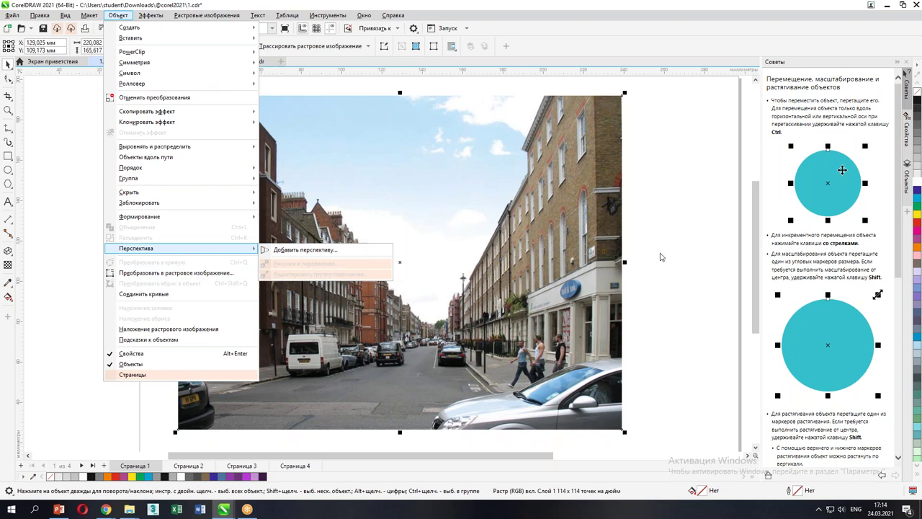
pyautogui.press('Escape')
pyautogui.press('Escape')
pyautogui.press('Escape')
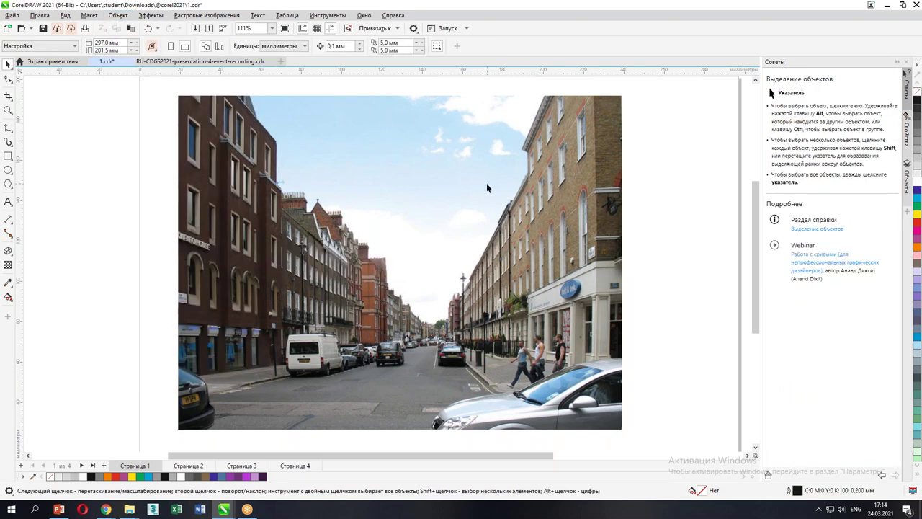
# Step: Create a one-point (Однонаправленный) perspective drawing group whose field covers the whole street photo
pyautogui.click(118, 16)
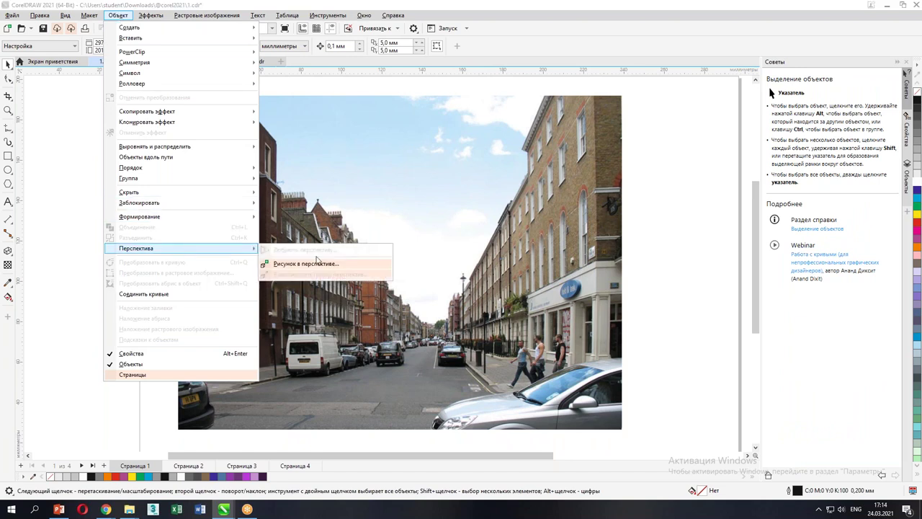
pyautogui.click(353, 270)
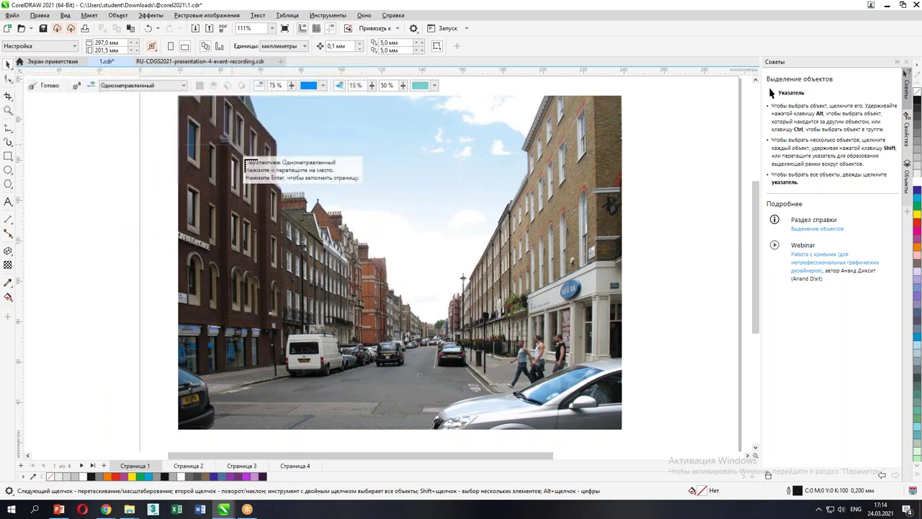
pyautogui.click(623, 430)
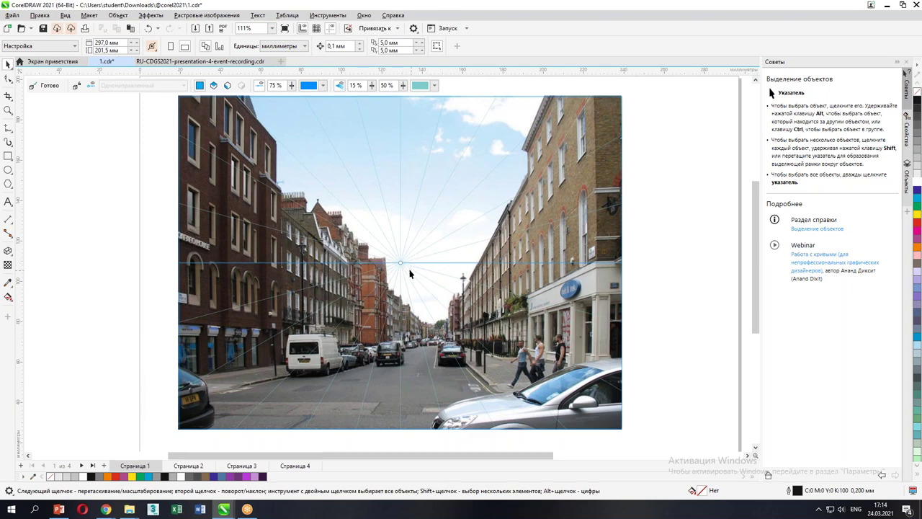
# Step: Move the perspective's vanishing point and horizon to the far end of the street, where the building lines converge in the photo
pyautogui.moveTo(401, 263); pyautogui.dragTo(437, 337)
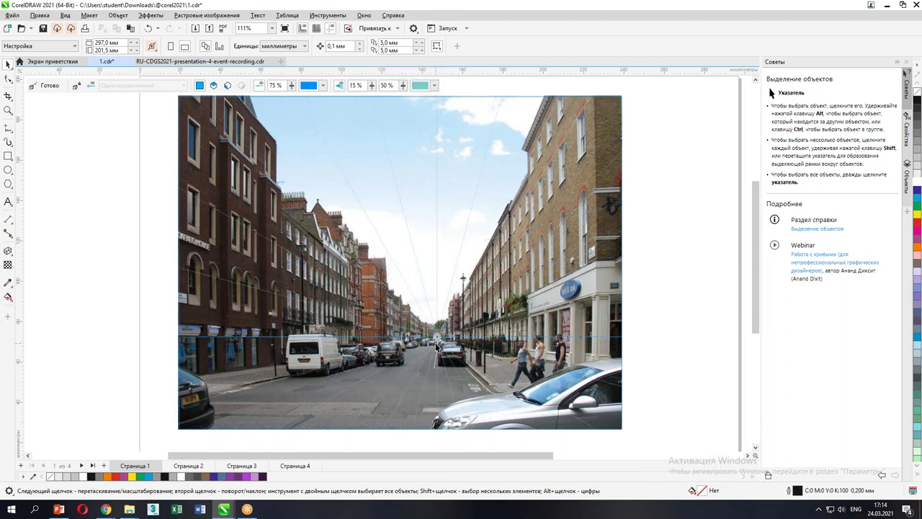
pyautogui.scroll(5, 435, 345)
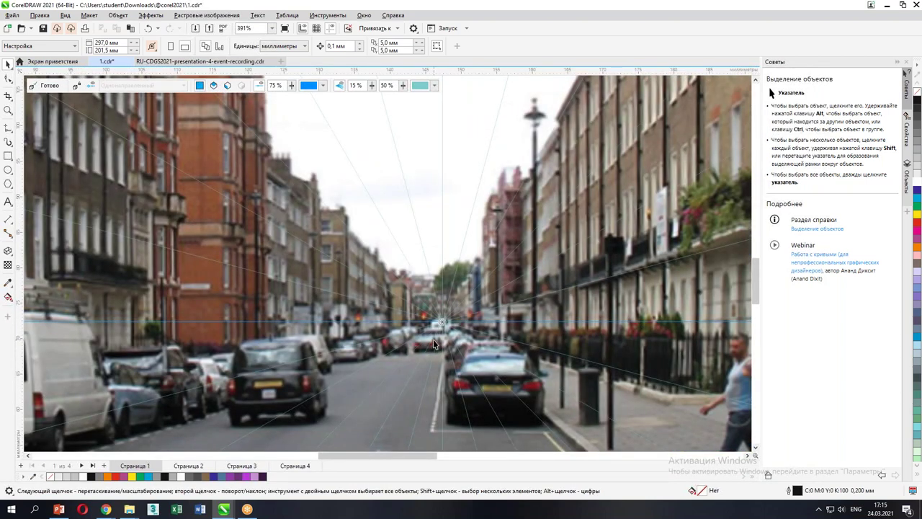
pyautogui.moveTo(441, 321); pyautogui.dragTo(443, 327)
pyautogui.scroll(-1, 444, 325)
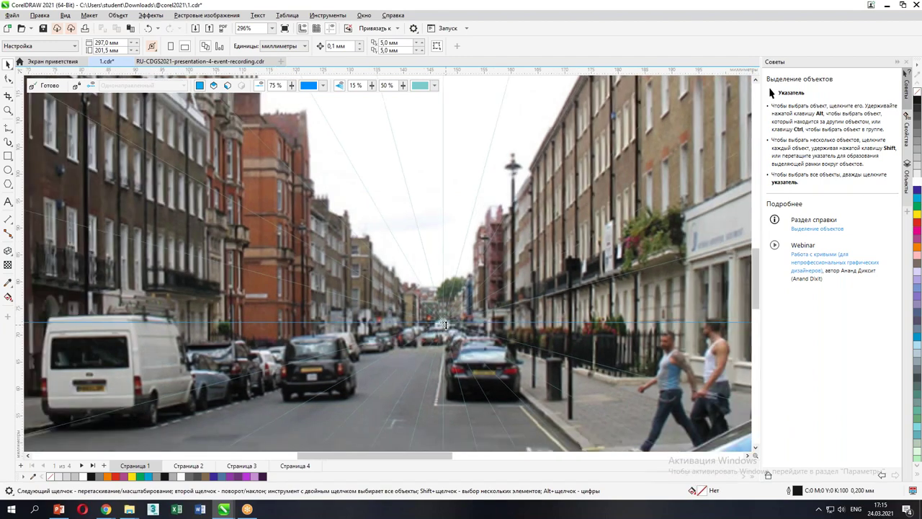
pyautogui.scroll(-3, 445, 325)
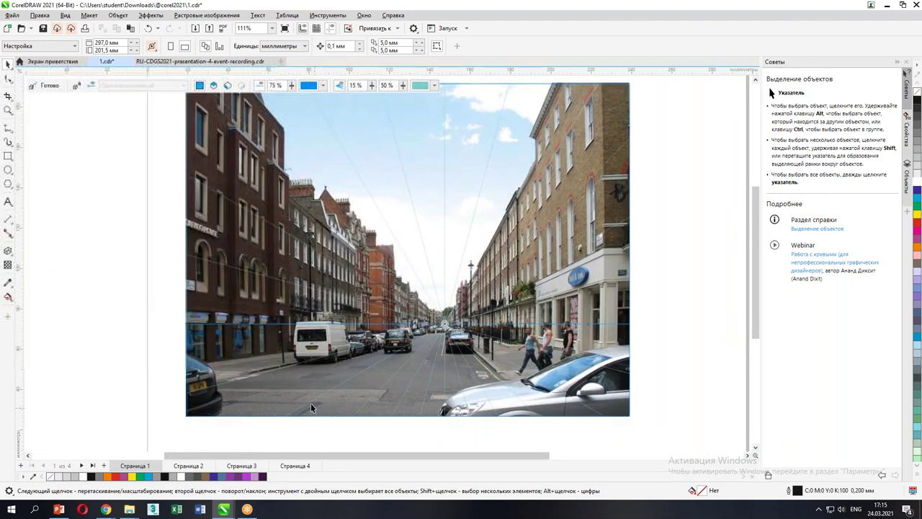
# Step: Check how the perspective lines match the street photo, turning them off and back on for comparison
pyautogui.scroll(1, 325, 384)
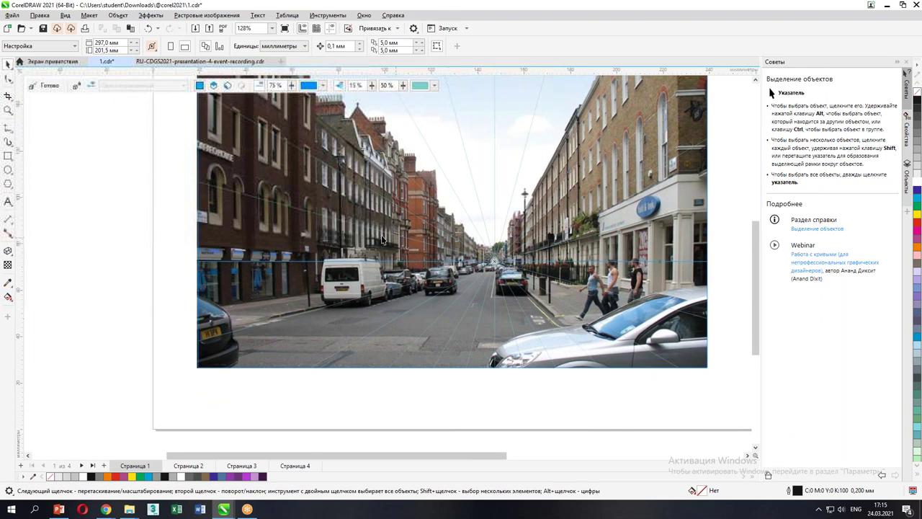
pyautogui.scroll(3, 480, 268)
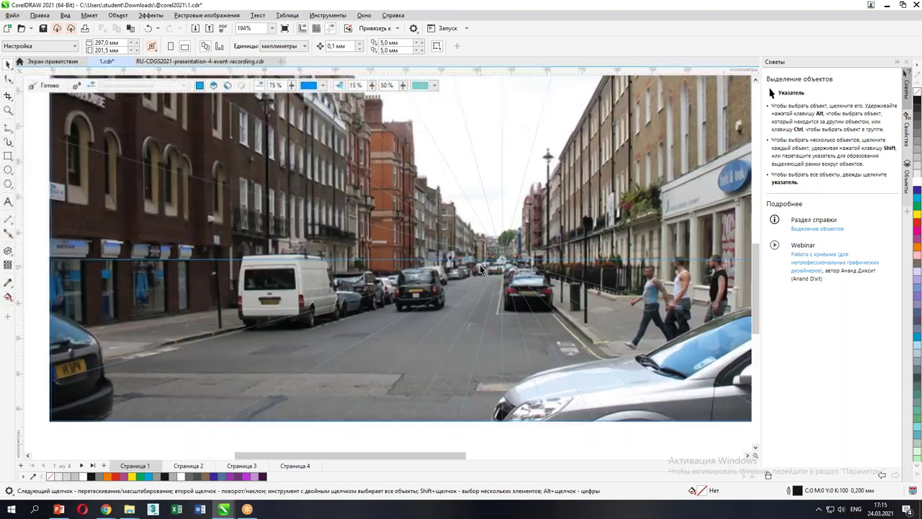
pyautogui.scroll(-2, 480, 269)
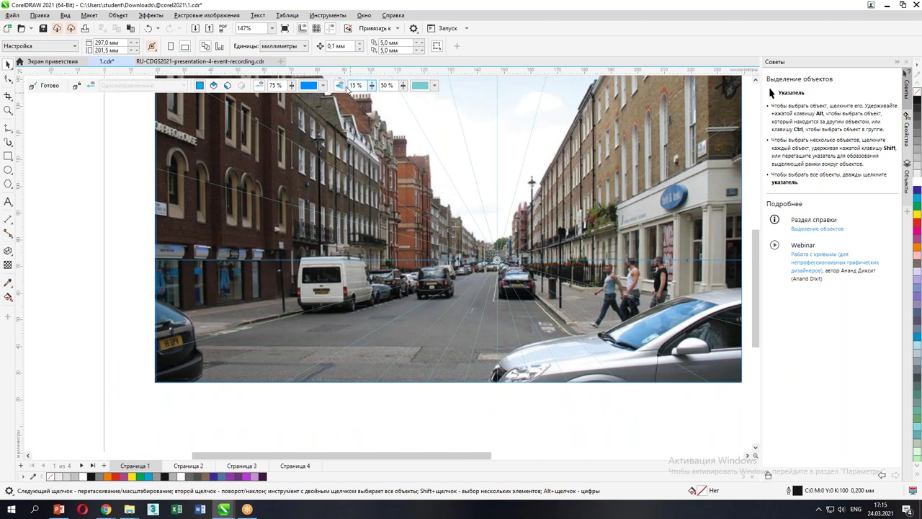
pyautogui.click(339, 86)
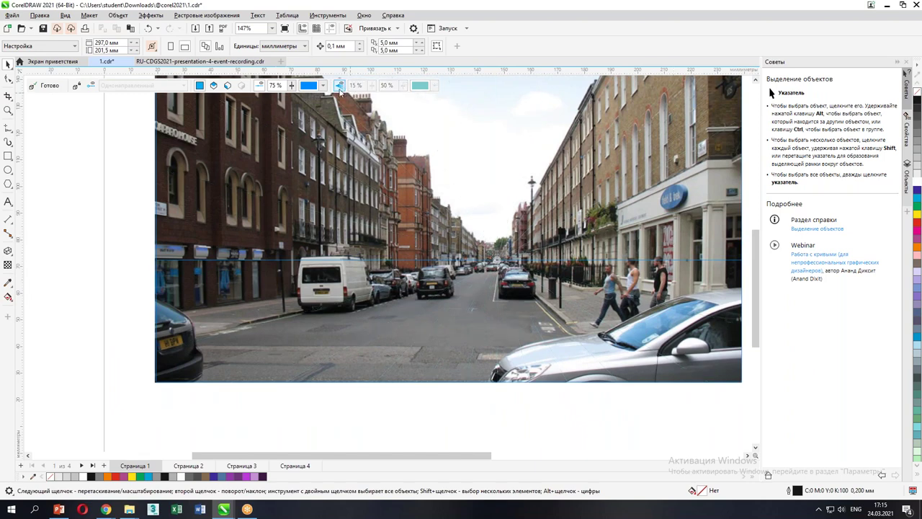
pyautogui.click(339, 86)
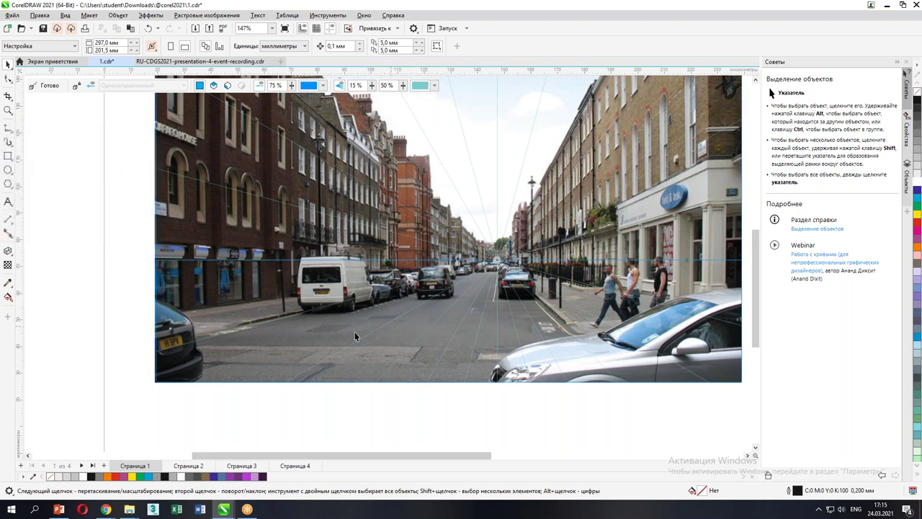
# Step: Draw an upright rectangle about 6.7 by 15.8 mm over the road on the frontal plane and move it beside the photo
pyautogui.click(7, 157)
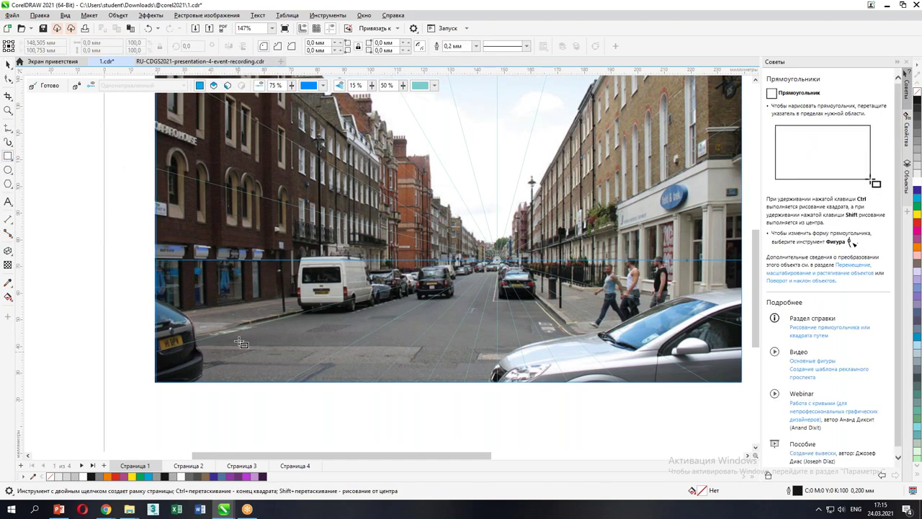
pyautogui.moveTo(241, 322); pyautogui.dragTo(258, 363)
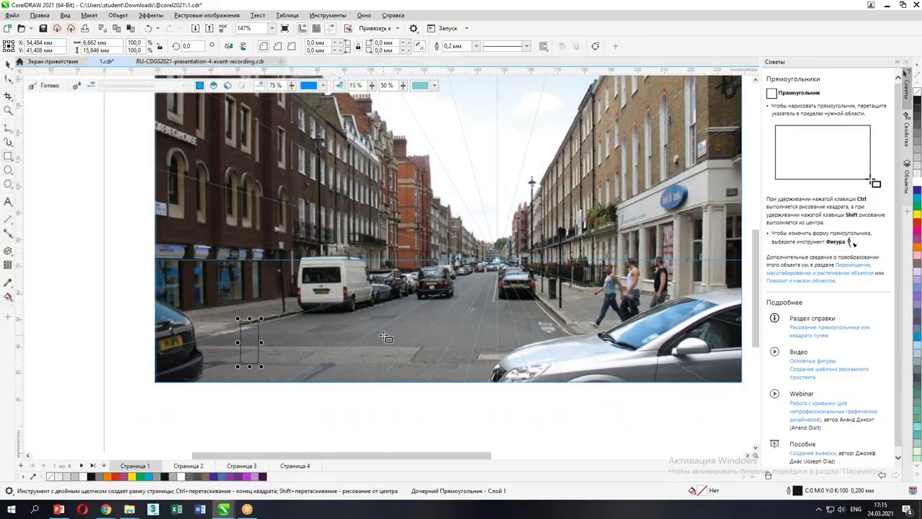
pyautogui.moveTo(257, 85)
pyautogui.mouseDown()
pyautogui.moveTo(228, 70)
pyautogui.moveTo(182, 92)
pyautogui.mouseUp()
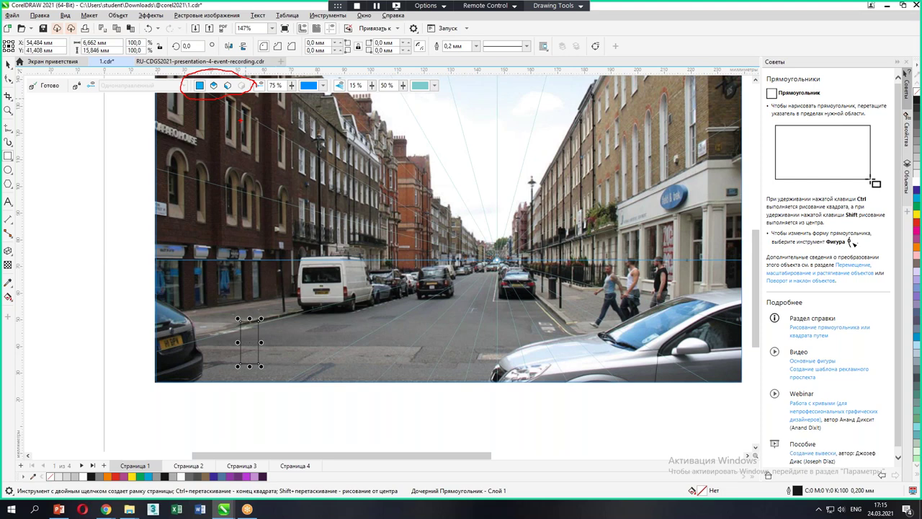
pyautogui.press('Escape')
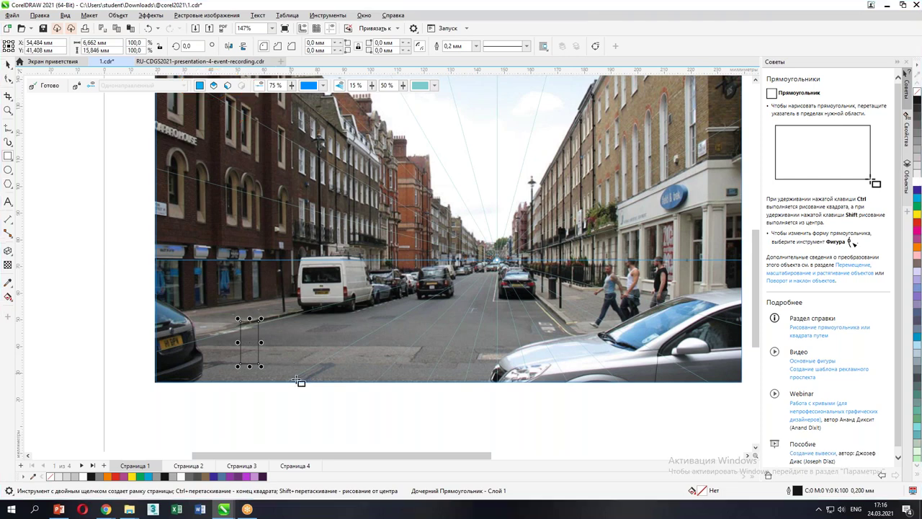
pyautogui.click(9, 65)
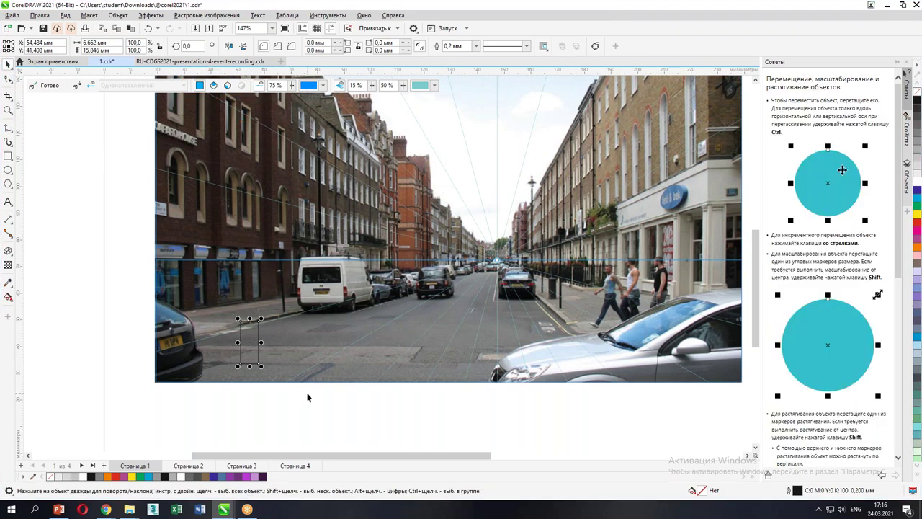
pyautogui.moveTo(248, 345); pyautogui.dragTo(125, 348)
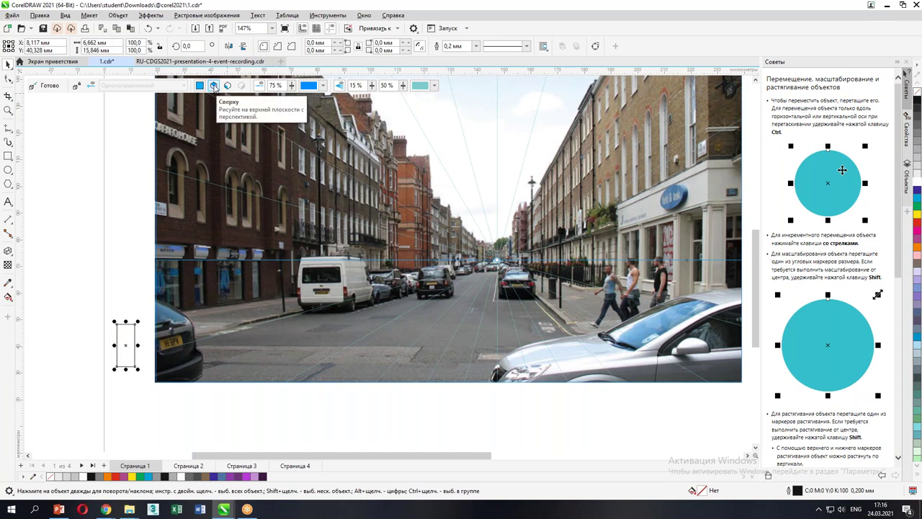
# Step: On the top perspective plane (Сверху), draw a crosswalk stripe about 21.5 by 4.4 mm near the left kerb, filled white without outline
pyautogui.click(214, 87)
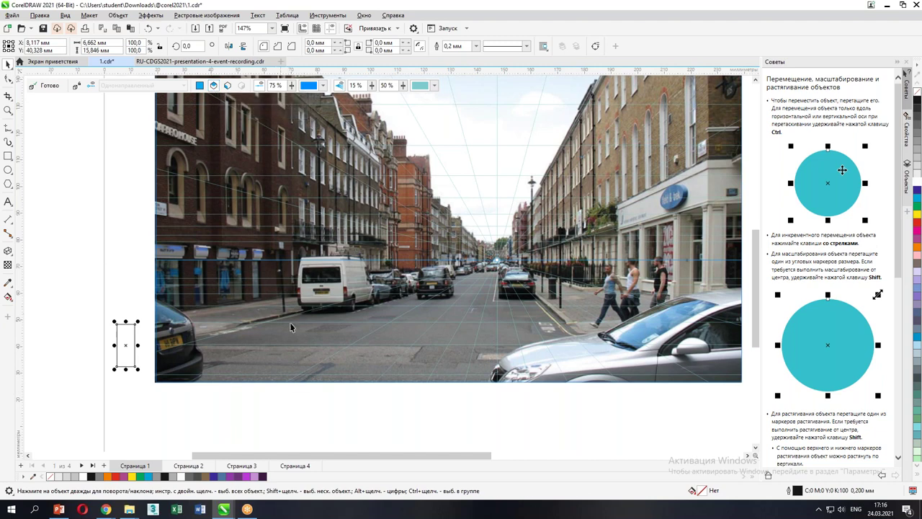
pyautogui.click(8, 157)
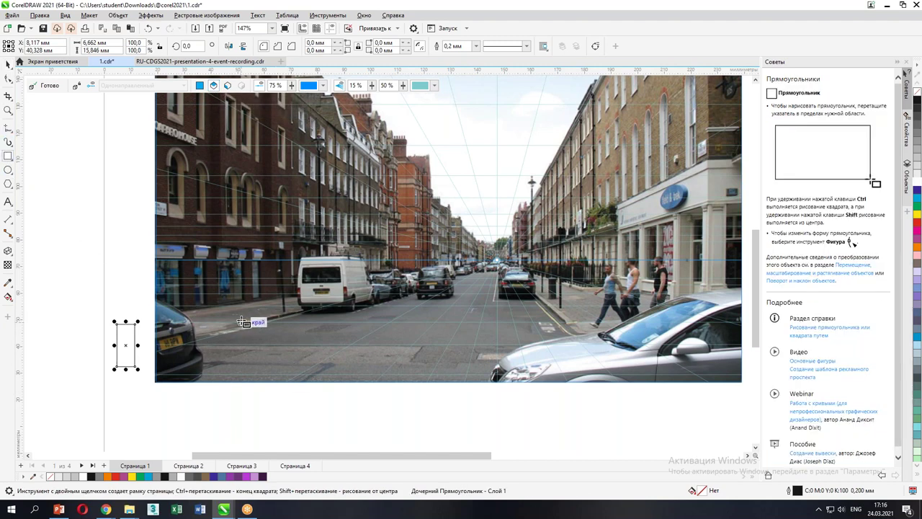
pyautogui.moveTo(252, 338); pyautogui.dragTo(213, 336)
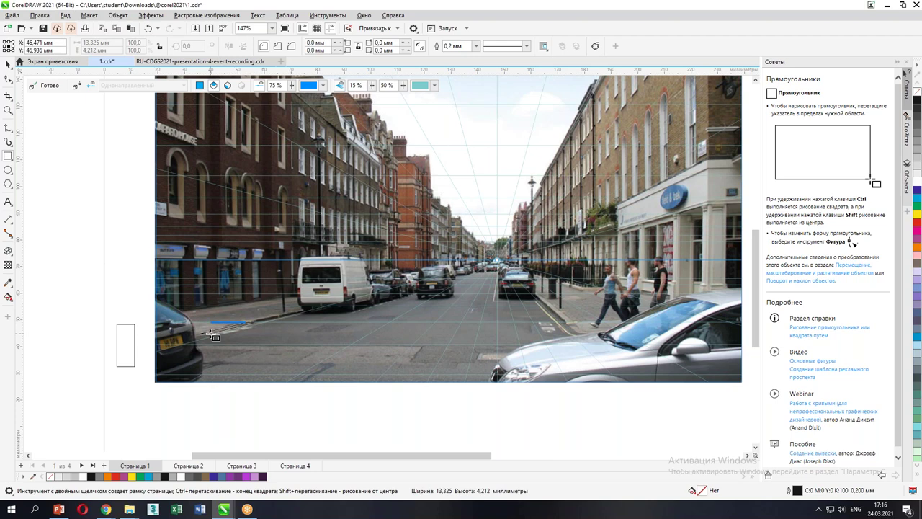
pyautogui.moveTo(213, 337); pyautogui.dragTo(213, 337)
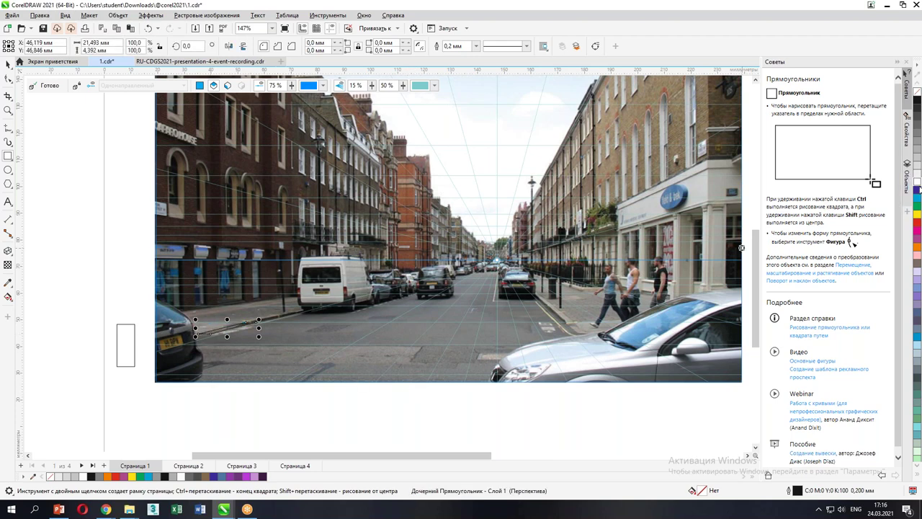
pyautogui.click(918, 185)
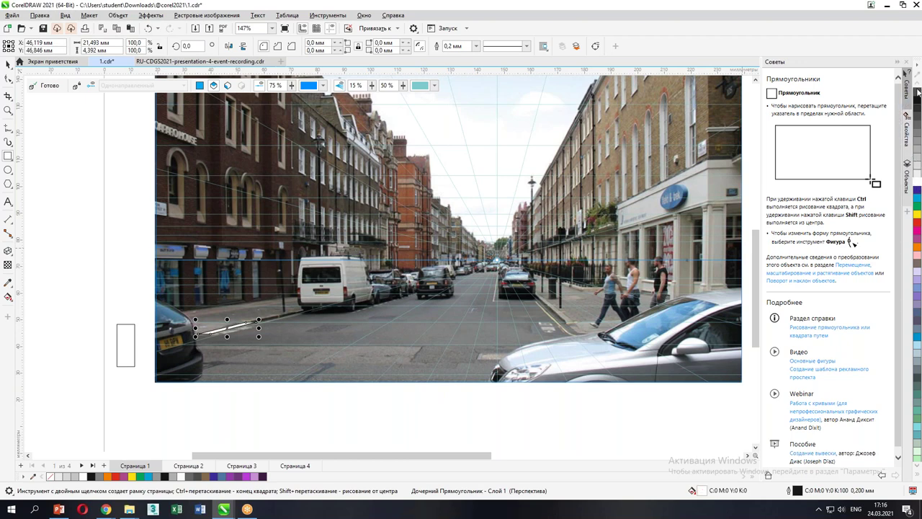
pyautogui.rightClick(917, 93)
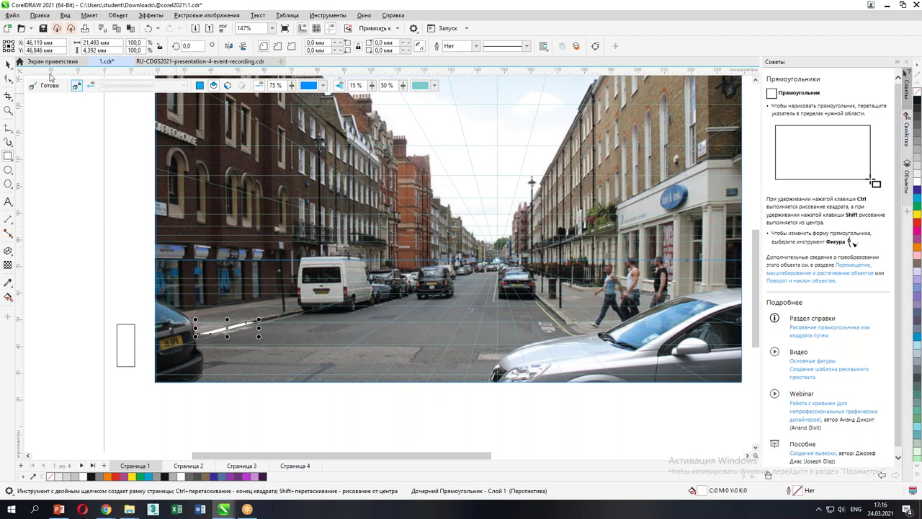
# Step: Move the white stripe slightly onto the road beside the left kerb, following the perspective plane
pyautogui.click(6, 67)
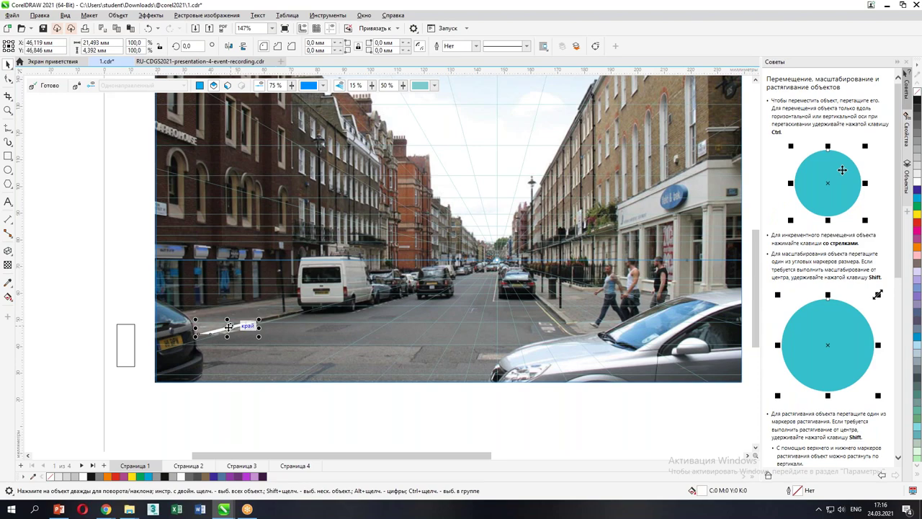
pyautogui.moveTo(232, 331); pyautogui.dragTo(243, 335)
pyautogui.scroll(1, 238, 331)
pyautogui.scroll(3, 238, 331)
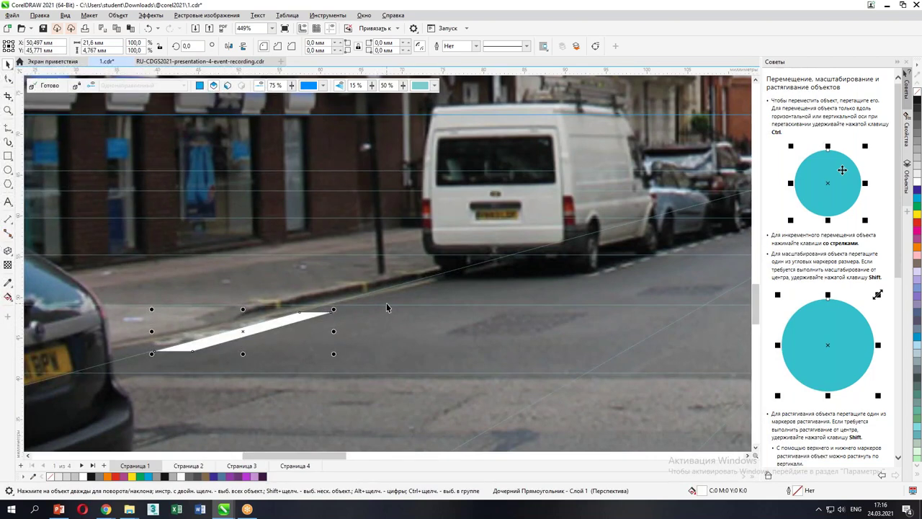
pyautogui.scroll(-1, 387, 307)
pyautogui.scroll(-3, 387, 307)
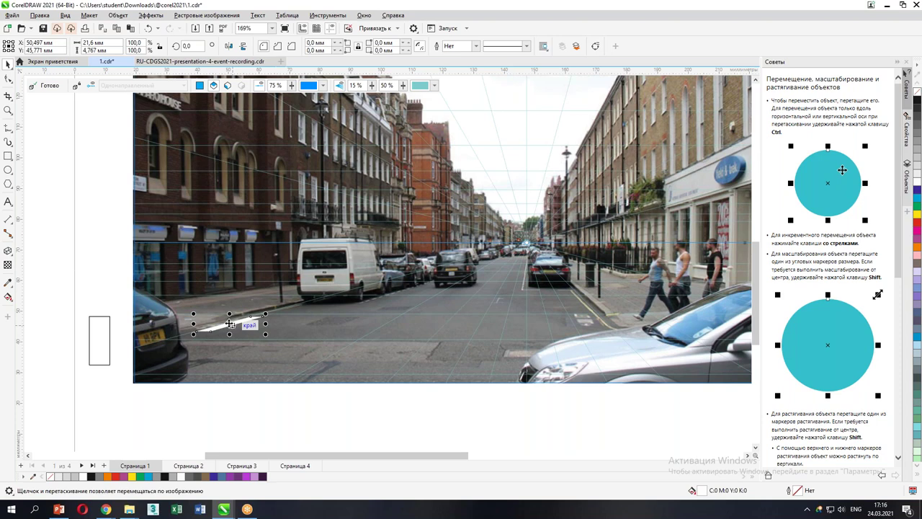
# Step: Try placing a copy of the white stripe at the opposite side of the road
pyautogui.moveTo(229, 324); pyautogui.dragTo(571, 340)
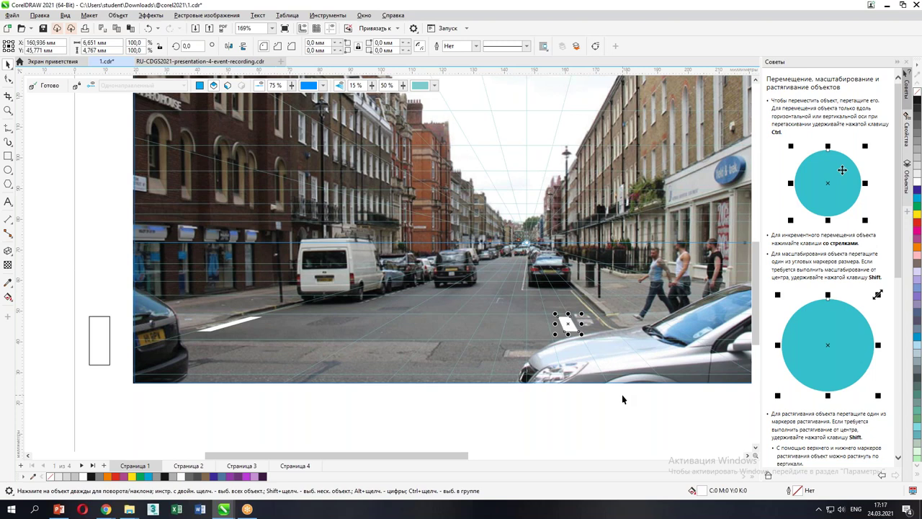
pyautogui.click(622, 394)
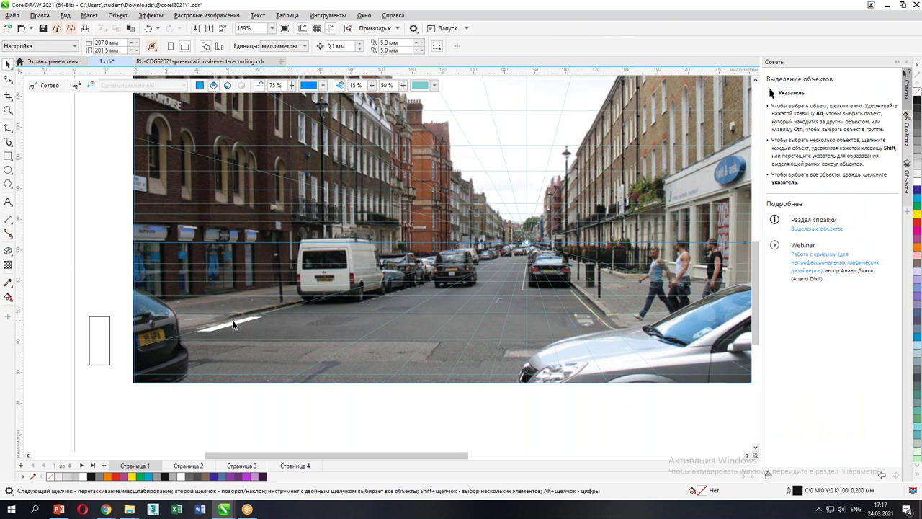
# Step: Copy the white stripe a short distance along the road's width and repeat the duplication until the stripes reach the opposite side
pyautogui.moveTo(229, 326); pyautogui.dragTo(256, 332)
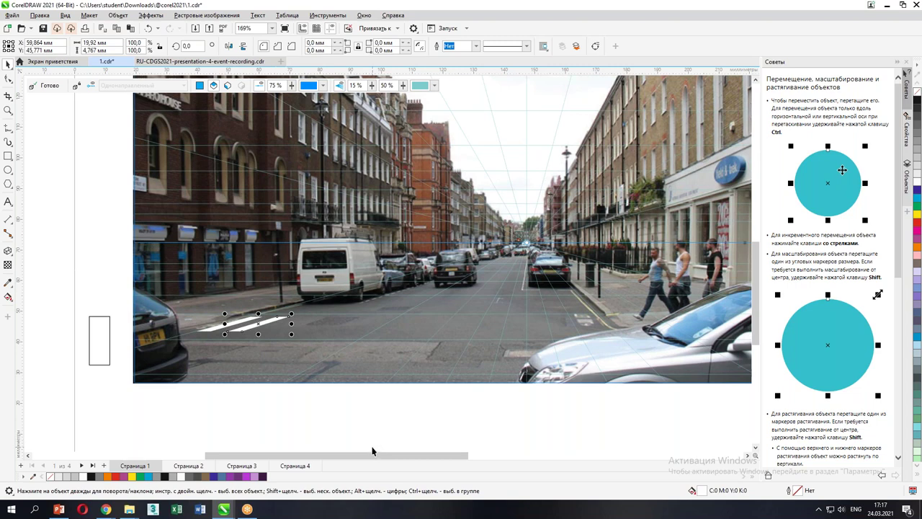
pyautogui.hotkey('ctrl', 'd')
pyautogui.hotkey('ctrl', 'd')
pyautogui.hotkey('ctrl', 'd')
pyautogui.hotkey('ctrl', 'd')
pyautogui.hotkey('ctrl', 'd')
pyautogui.hotkey('ctrl', 'd')
pyautogui.hotkey('ctrl', 'd')
pyautogui.hotkey('ctrl', 'd')
pyautogui.hotkey('ctrl', 'd')
pyautogui.hotkey('ctrl', 'd')
pyautogui.hotkey('ctrl', 'd')
pyautogui.hotkey('ctrl', 'd')
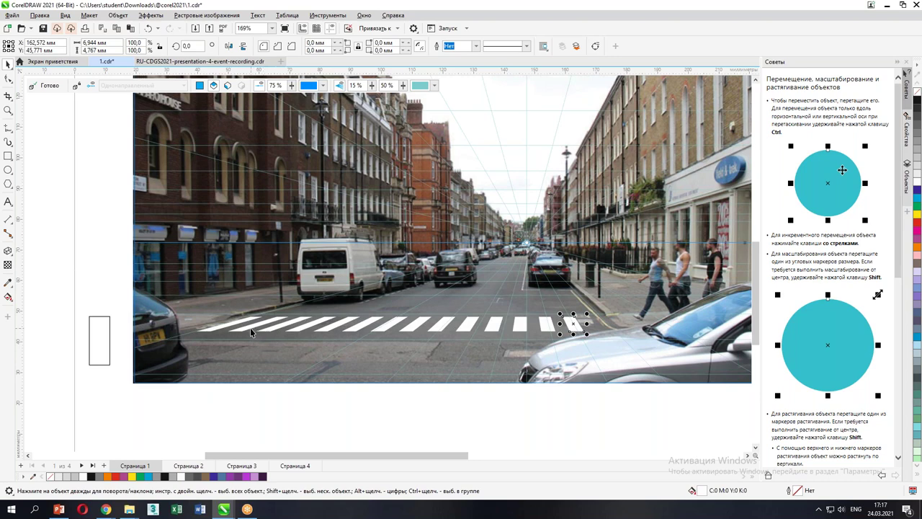
# Step: Delete all intermediate stripes of the crosswalk, keeping only the first and the last one
pyautogui.keyDown('ctrl'); pyautogui.click(282, 327); pyautogui.keyUp('ctrl')
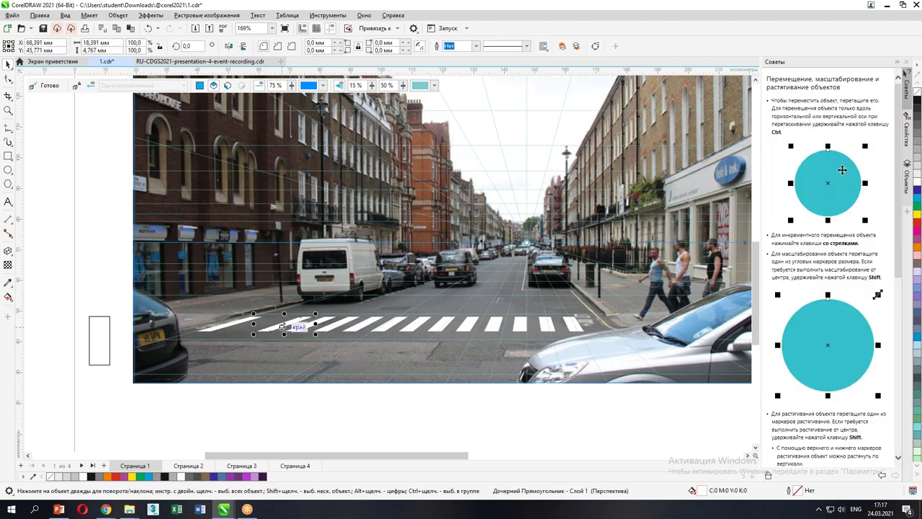
pyautogui.press('Escape')
pyautogui.click(308, 330)
pyautogui.press('Delete')
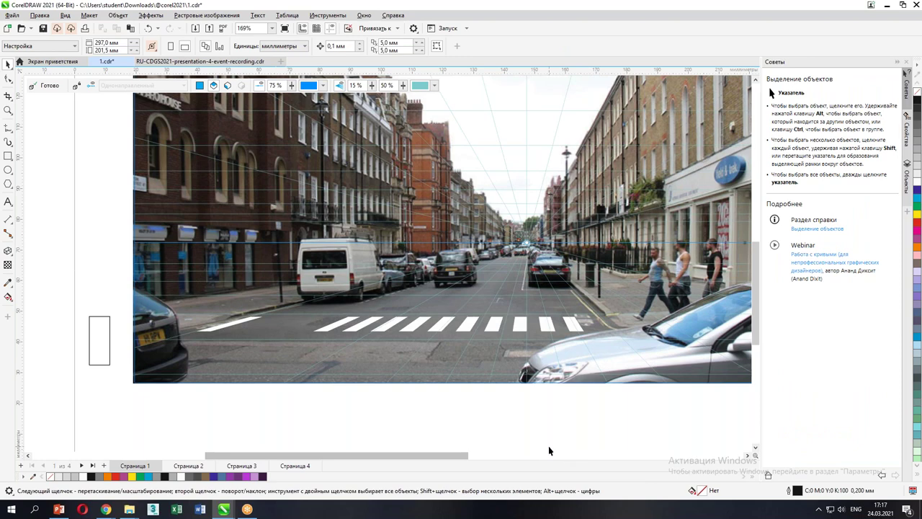
pyautogui.moveTo(573, 446); pyautogui.dragTo(301, 304)
pyautogui.press('Delete')
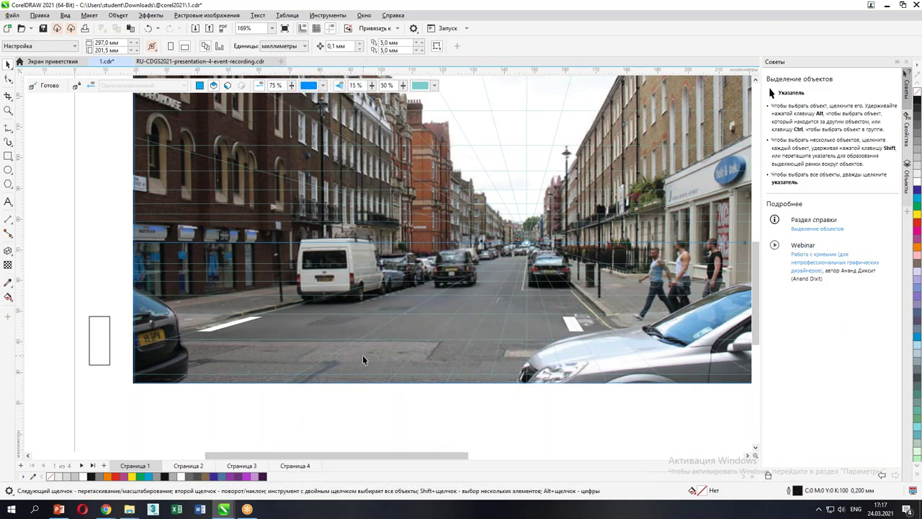
# Step: Create a 20-step blend (Перетекание) from the first stripe to the last stripe across the road
pyautogui.click(223, 328)
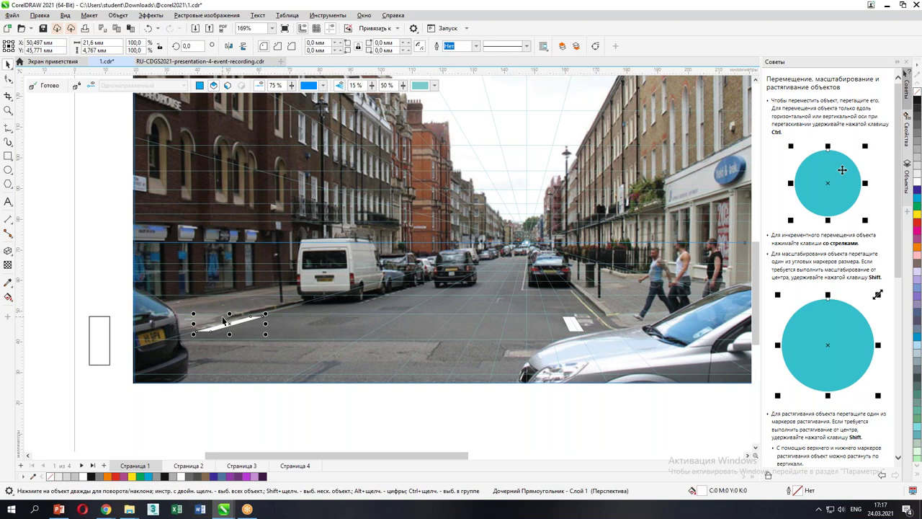
pyautogui.click(8, 252)
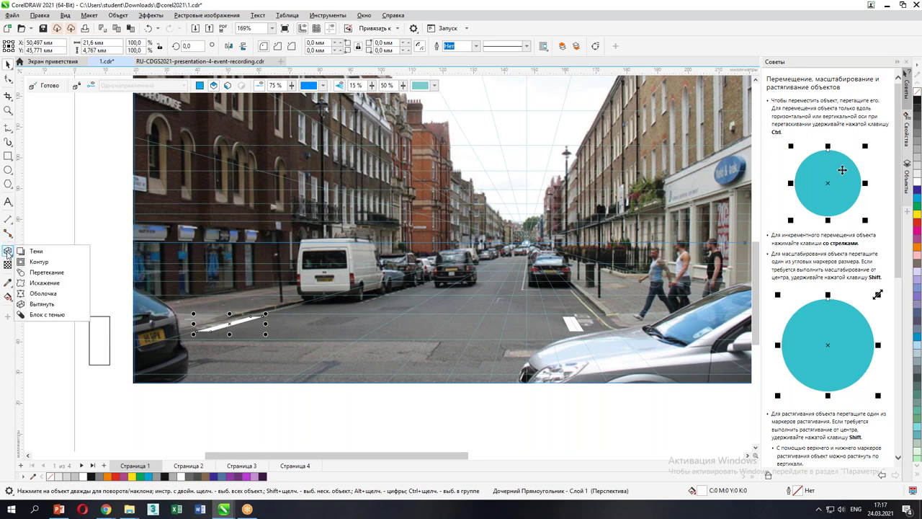
pyautogui.click(45, 274)
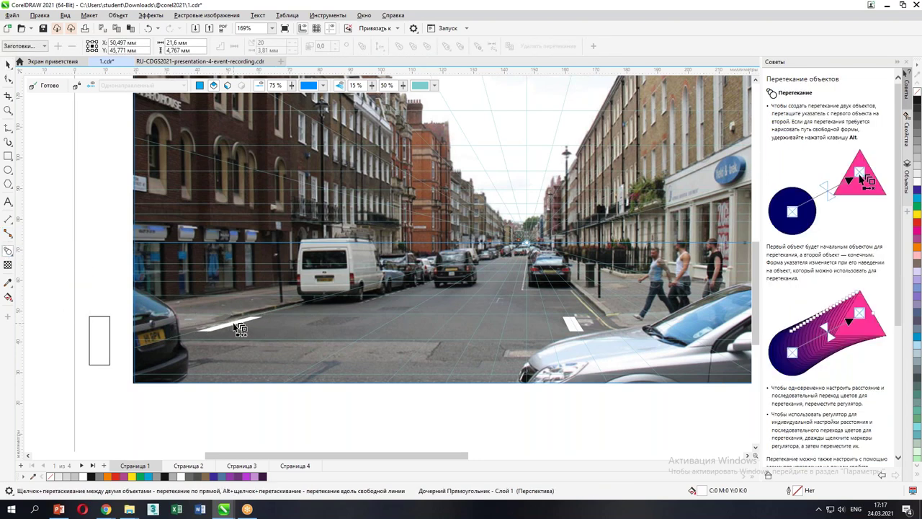
pyautogui.moveTo(285, 328); pyautogui.dragTo(565, 325)
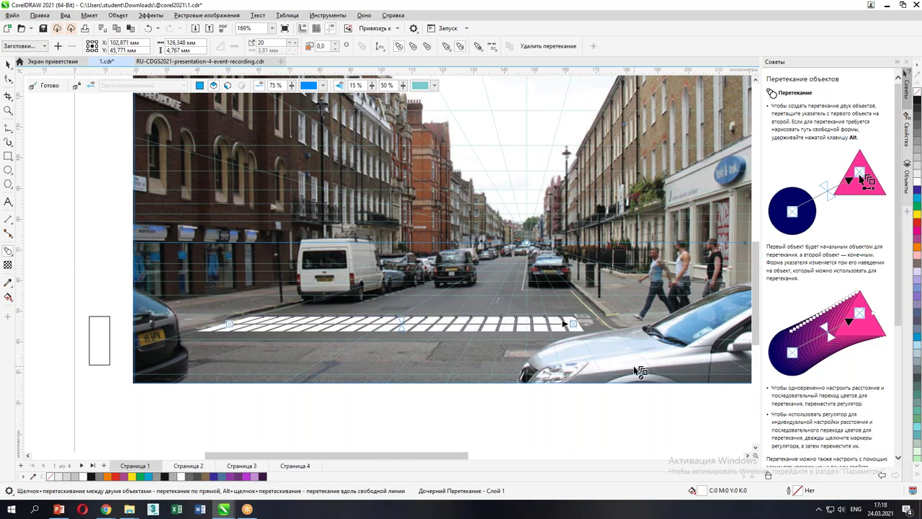
# Step: Reduce the number of steps in the crosswalk's stripe blend to 12
pyautogui.click(292, 48)
pyautogui.click(293, 48)
pyautogui.click(293, 47)
pyautogui.click(293, 48)
pyautogui.click(292, 46)
pyautogui.click(293, 46)
pyautogui.click(292, 46)
pyautogui.click(293, 46)
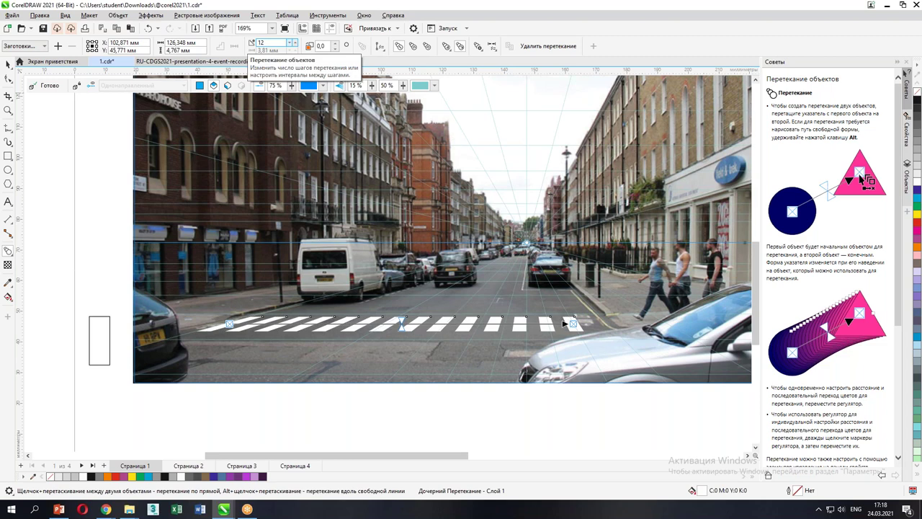
# Step: Shift the crosswalk blend's first and last stripes slightly inward along the road's width
pyautogui.click(8, 64)
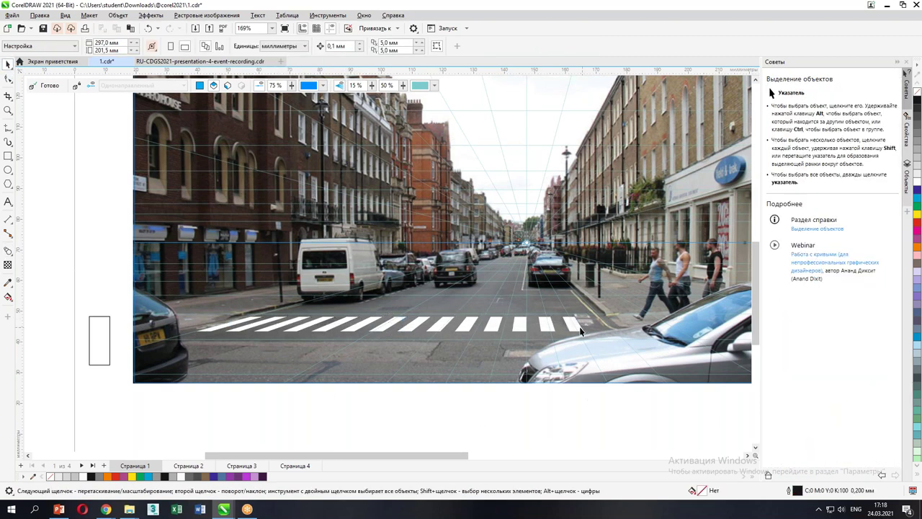
pyautogui.keyDown('ctrl'); pyautogui.click(576, 325); pyautogui.keyUp('ctrl')
pyautogui.moveTo(576, 325); pyautogui.dragTo(567, 325)
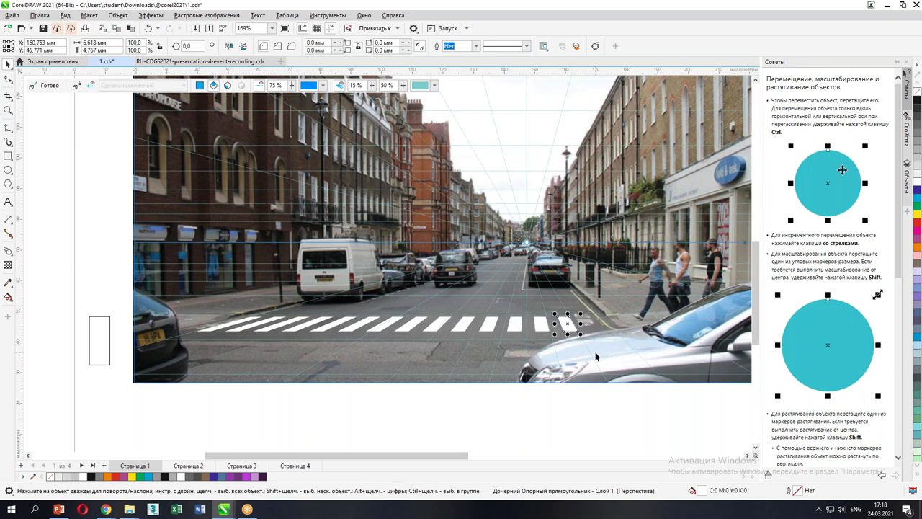
pyautogui.keyDown('ctrl'); pyautogui.click(218, 333); pyautogui.keyUp('ctrl')
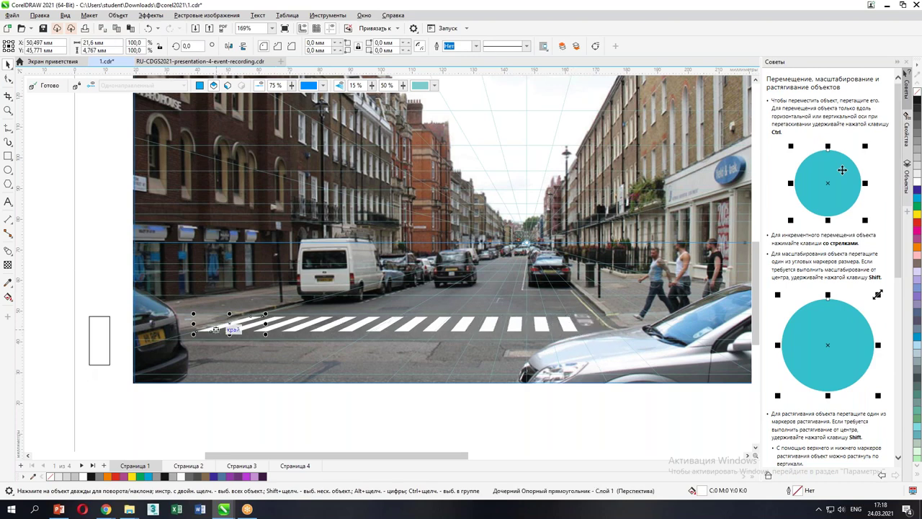
pyautogui.moveTo(220, 331); pyautogui.dragTo(227, 332)
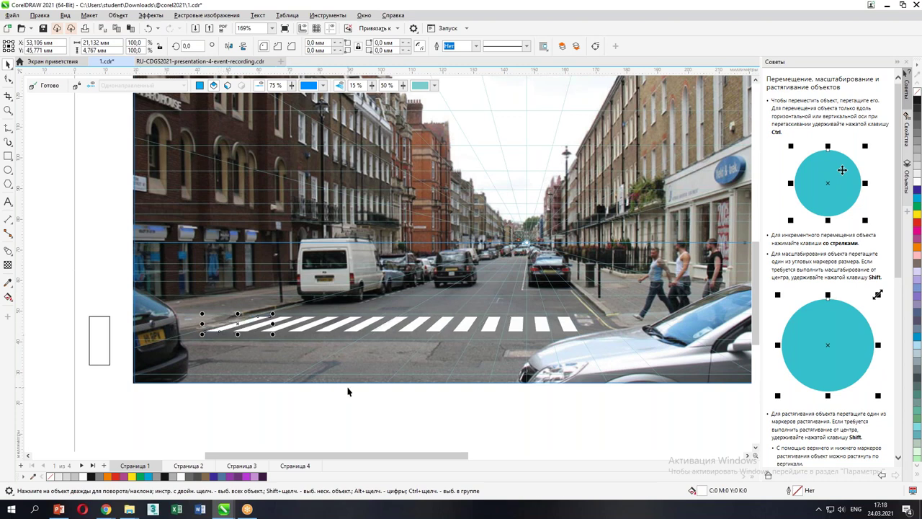
pyautogui.click(348, 417)
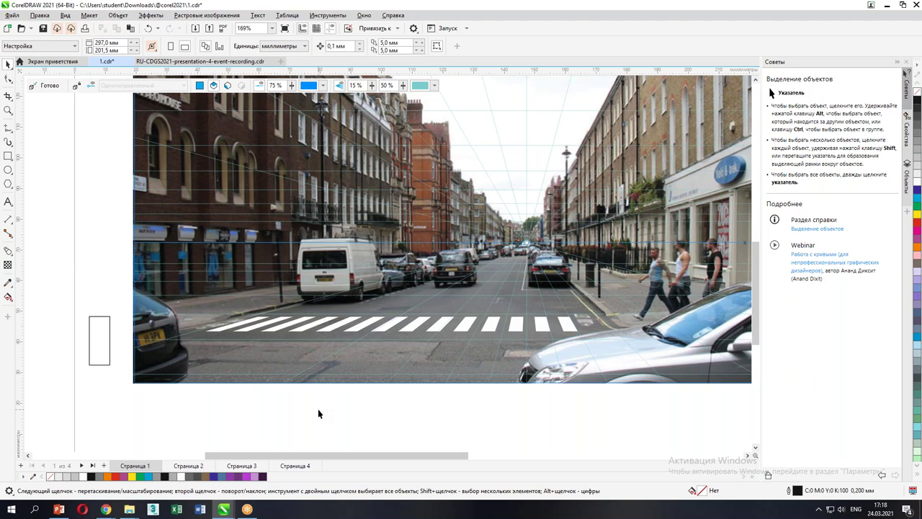
# Step: Add the text COREL to the perspective field near the white van
pyautogui.scroll(5, 387, 235)
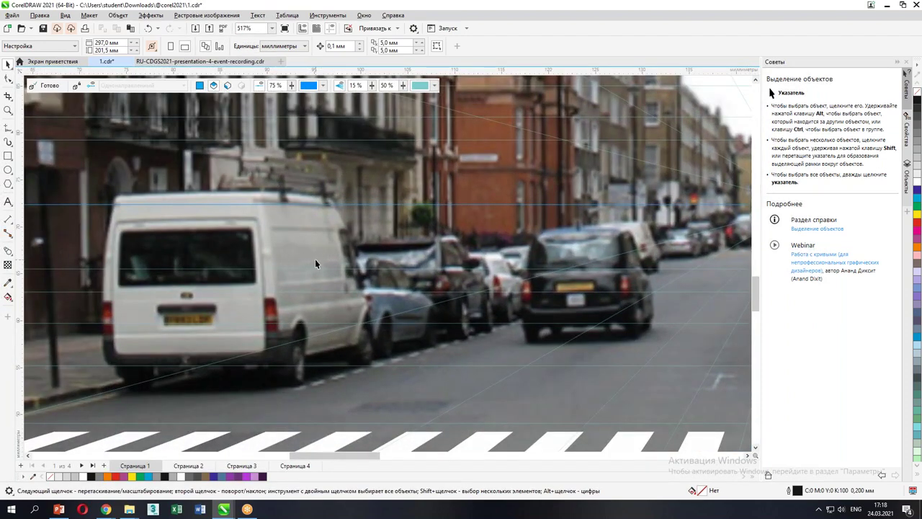
pyautogui.scroll(-5, 315, 258)
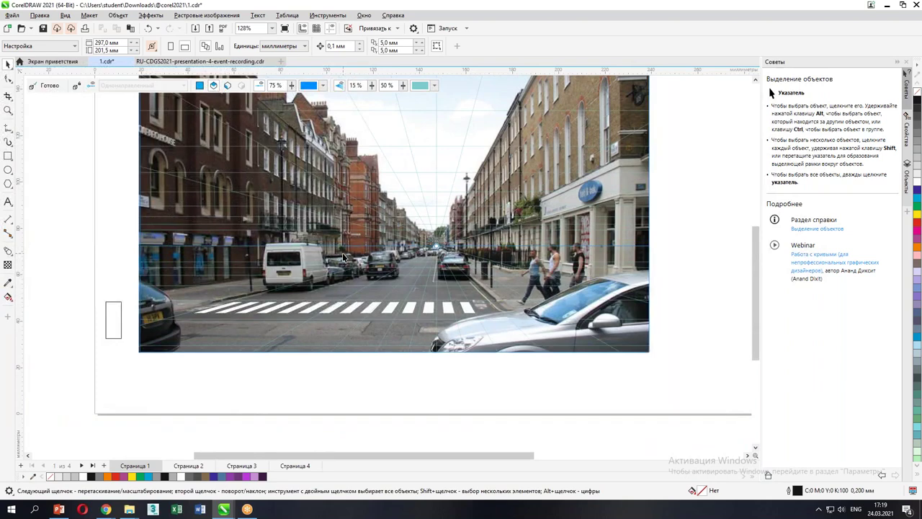
pyautogui.scroll(2, 344, 257)
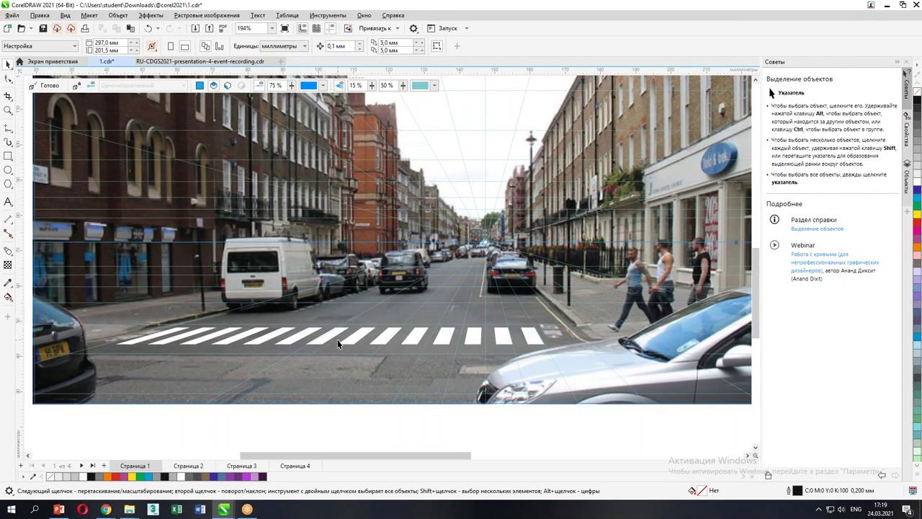
pyautogui.click(8, 201)
pyautogui.click(290, 269)
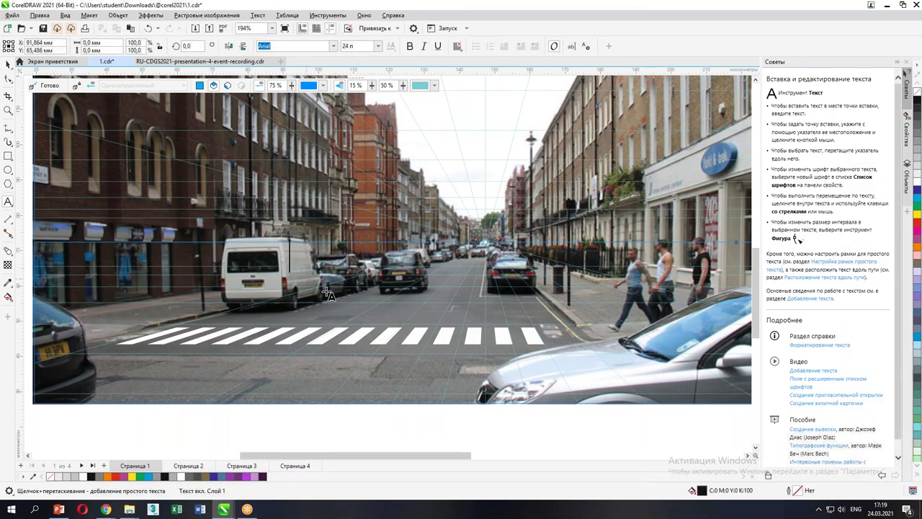
pyautogui.write('cor')
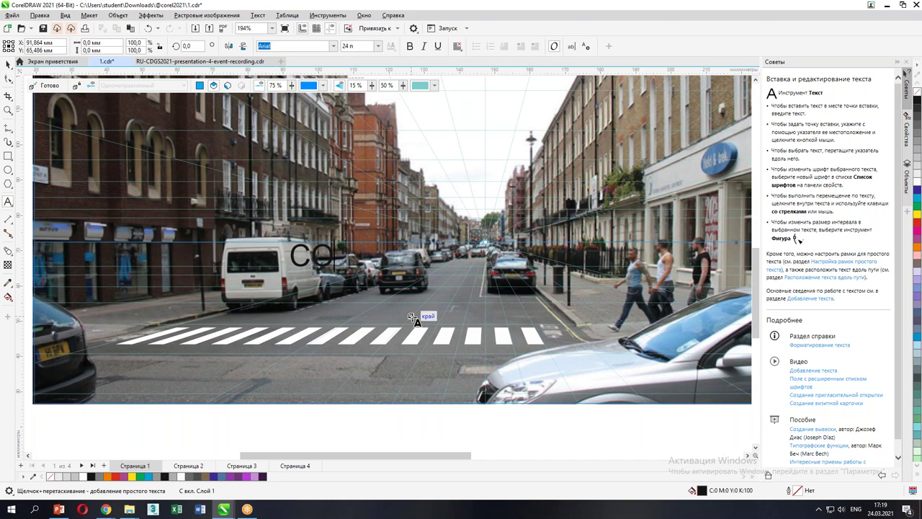
pyautogui.write('EL')
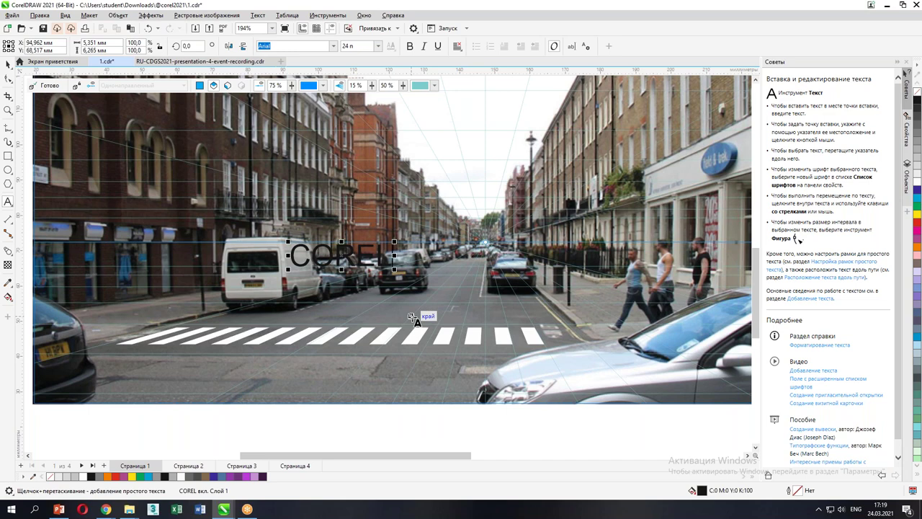
# Step: Move the COREL text onto the side plane of the perspective field (Переместить на боковую плоскость)
pyautogui.click(9, 66)
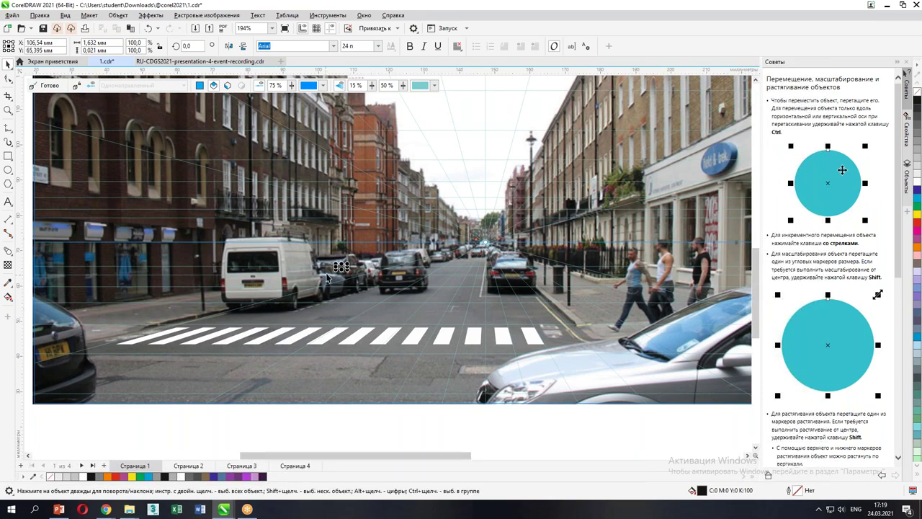
pyautogui.scroll(3, 344, 267)
pyautogui.scroll(5, 344, 268)
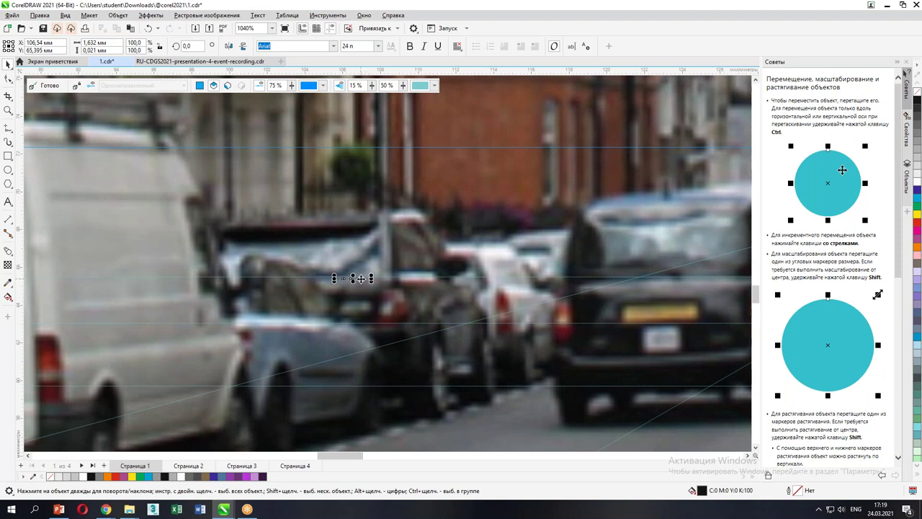
pyautogui.rightClick(361, 278)
pyautogui.moveTo(394, 287)
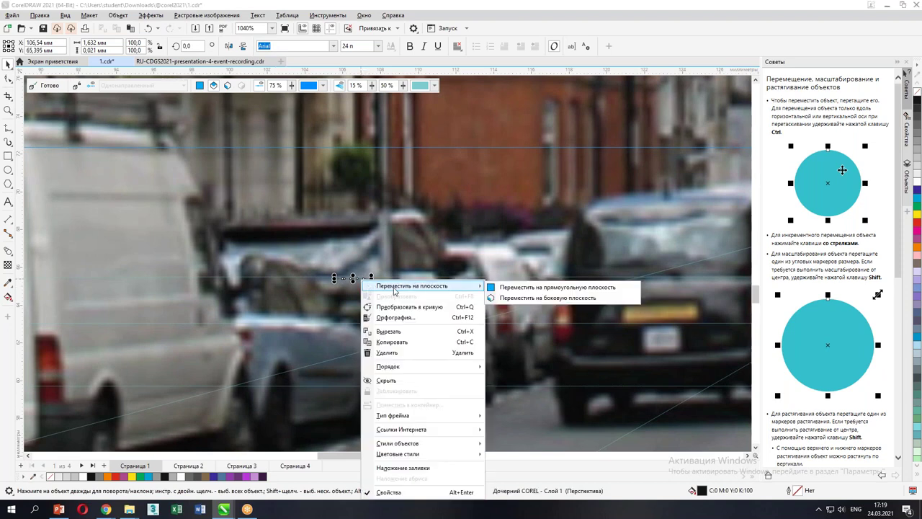
pyautogui.click(539, 299)
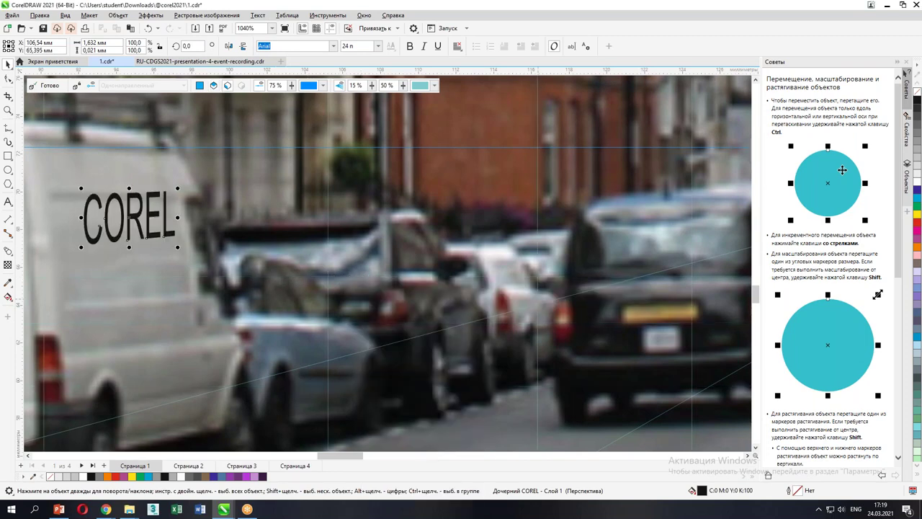
# Step: Position the COREL text on the side wall of the white van
pyautogui.scroll(-1, 159, 286)
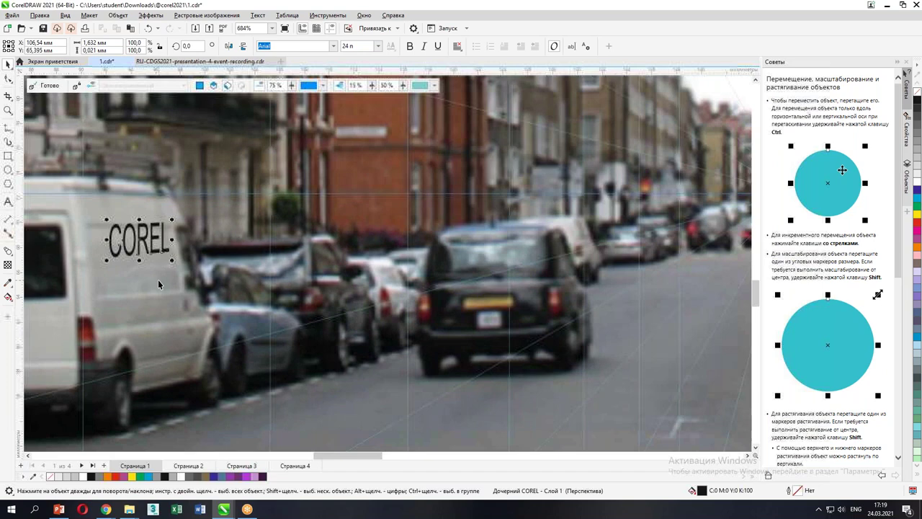
pyautogui.moveTo(159, 286); pyautogui.dragTo(430, 295)
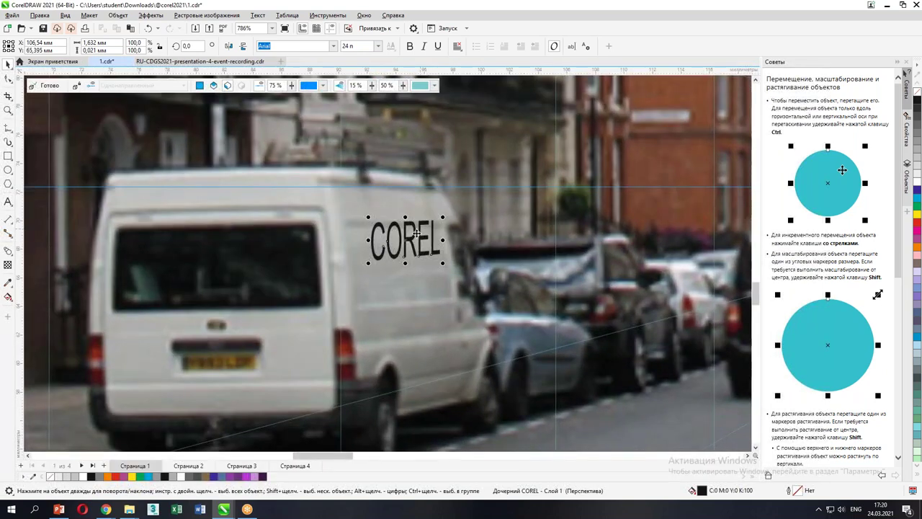
pyautogui.moveTo(410, 238); pyautogui.dragTo(460, 234)
pyautogui.moveTo(361, 295); pyautogui.dragTo(344, 306)
pyautogui.moveTo(459, 234); pyautogui.dragTo(441, 246)
pyautogui.scroll(1, 398, 301)
pyautogui.scroll(-2, 398, 301)
pyautogui.scroll(-2, 398, 301)
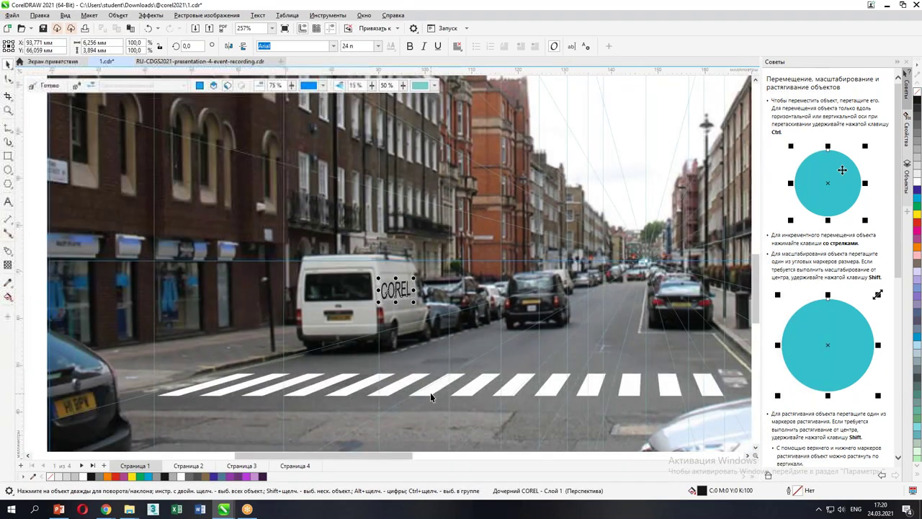
# Step: Hide the perspective field's grid lines over the street photo
pyautogui.click(481, 371)
pyautogui.scroll(-1, 481, 370)
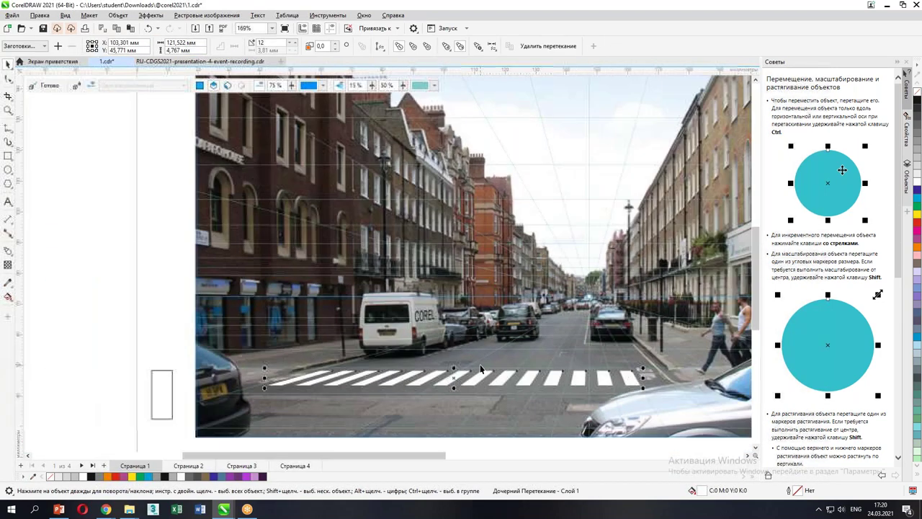
pyautogui.click(475, 447)
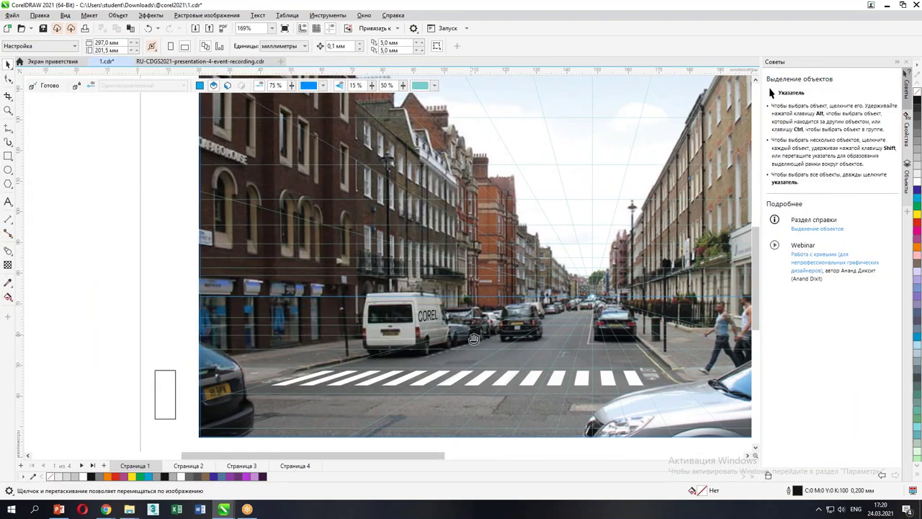
pyautogui.moveTo(467, 336); pyautogui.dragTo(391, 273)
pyautogui.scroll(1, 391, 273)
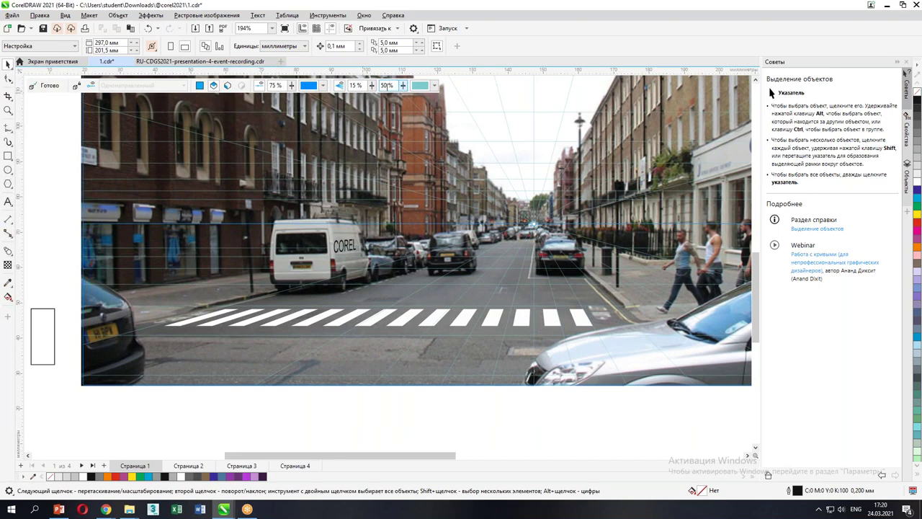
pyautogui.click(338, 88)
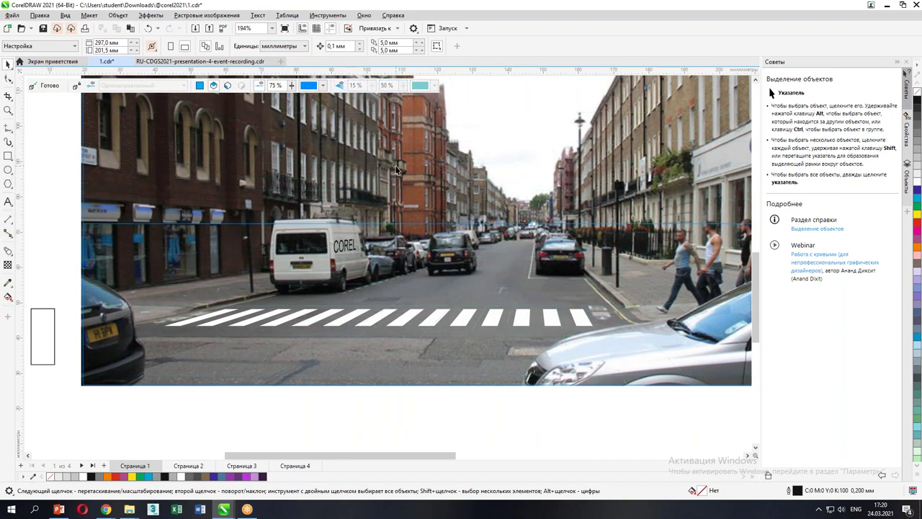
# Step: Make the COREL text bold at 18 pt and centre it on the van's side wall
pyautogui.scroll(6, 329, 235)
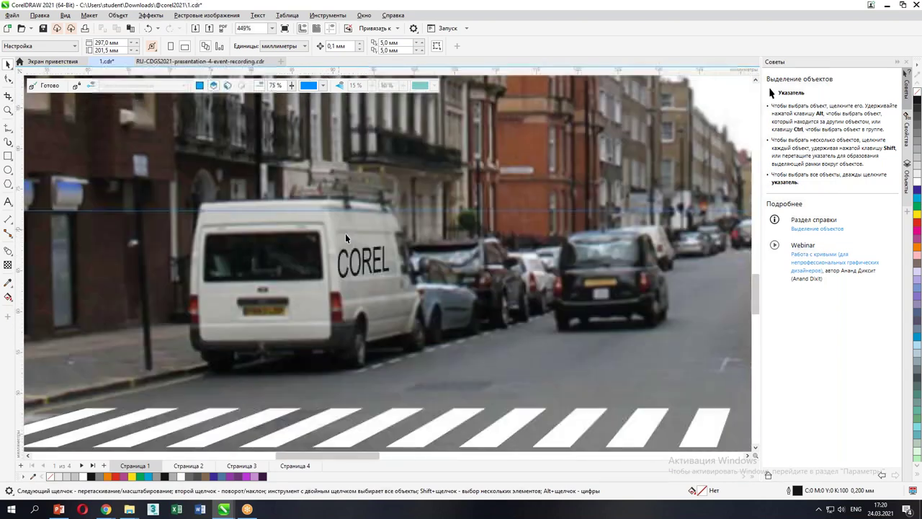
pyautogui.click(366, 266)
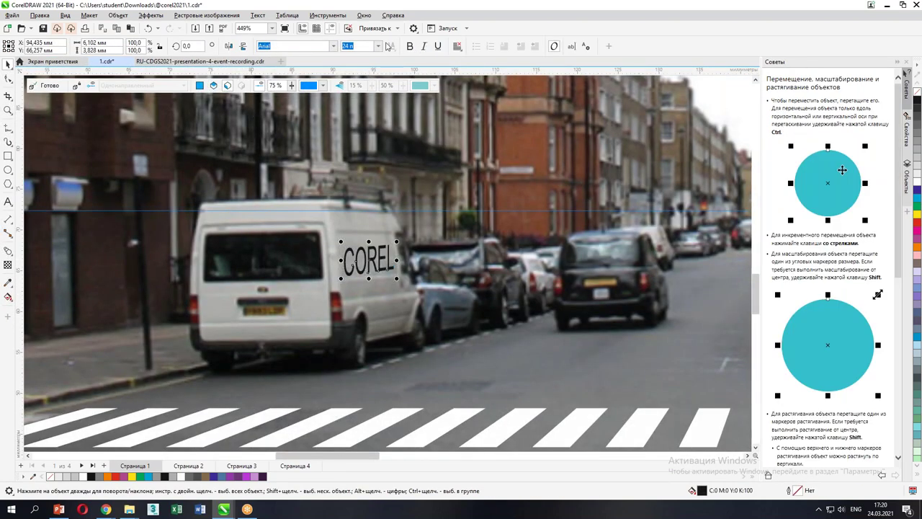
pyautogui.click(409, 46)
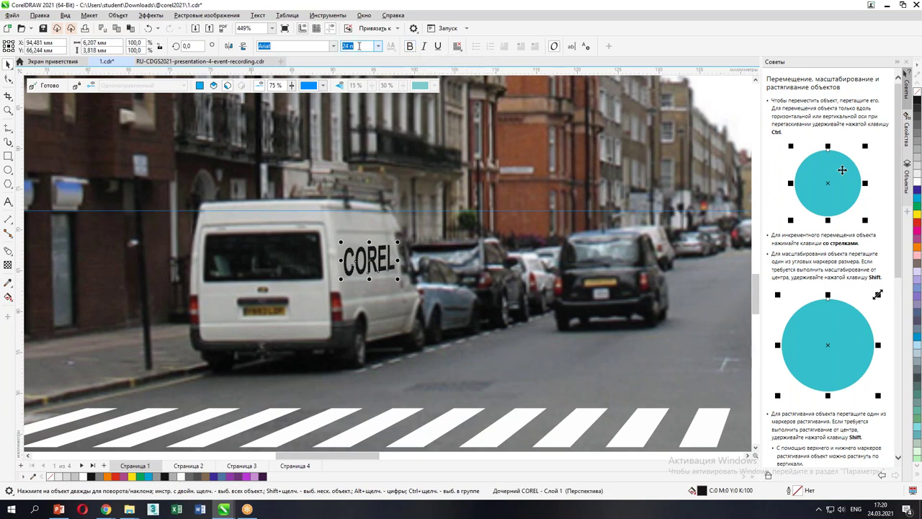
pyautogui.click(378, 46)
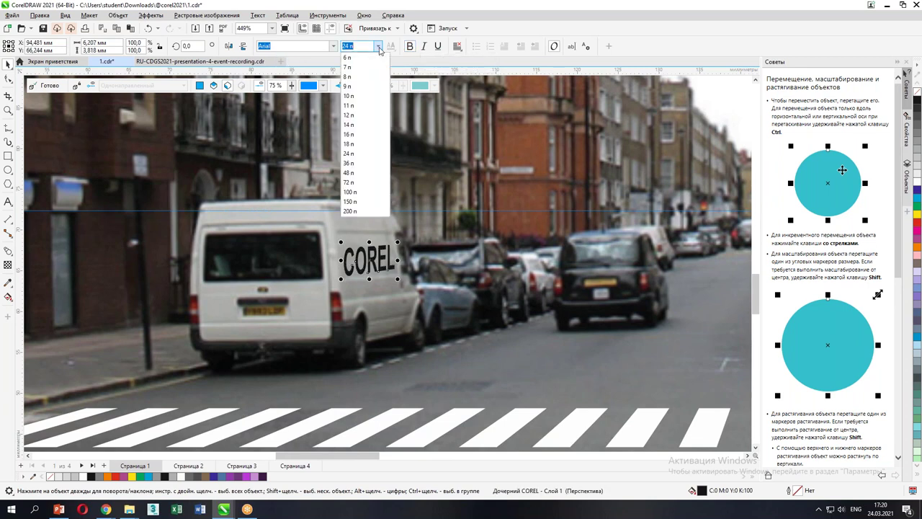
pyautogui.click(351, 144)
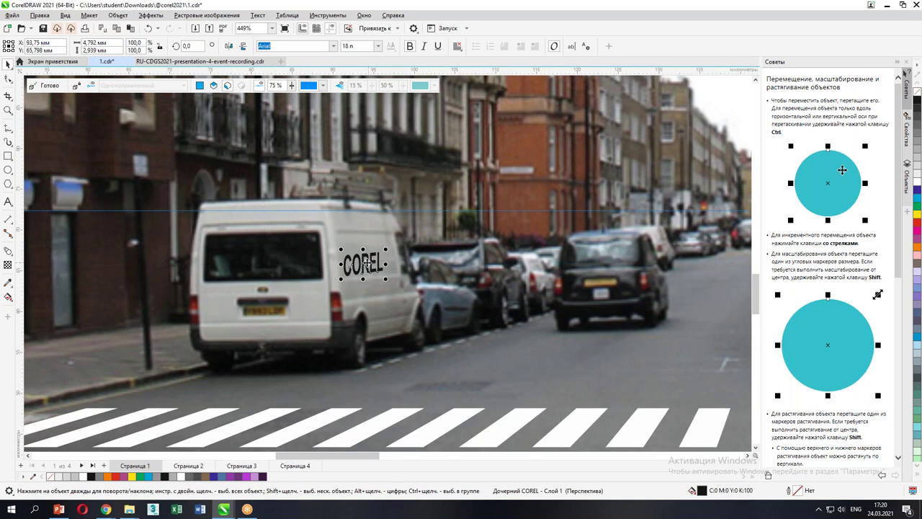
pyautogui.moveTo(364, 265); pyautogui.dragTo(369, 261)
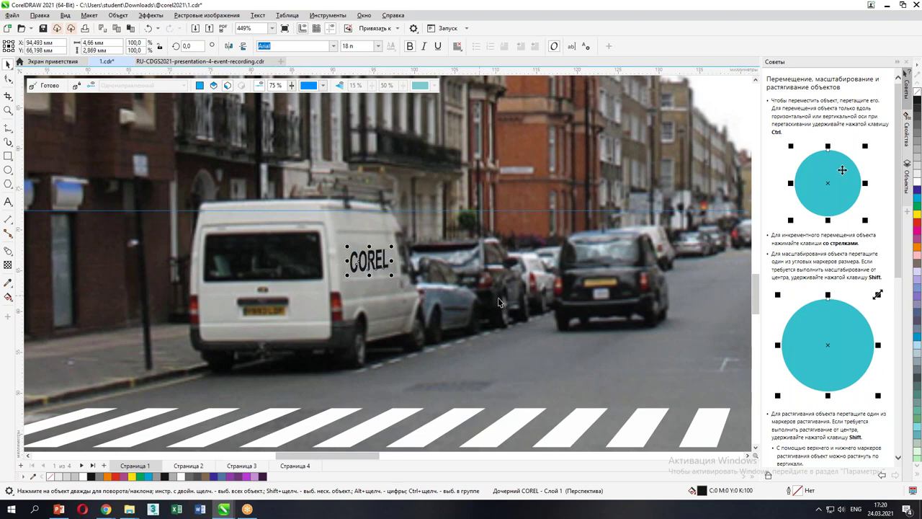
pyautogui.scroll(-3, 444, 279)
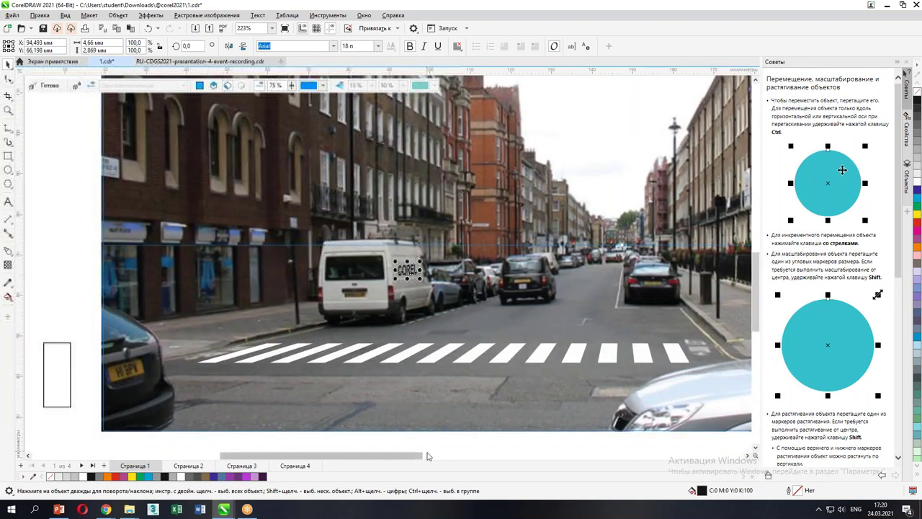
pyautogui.click(431, 441)
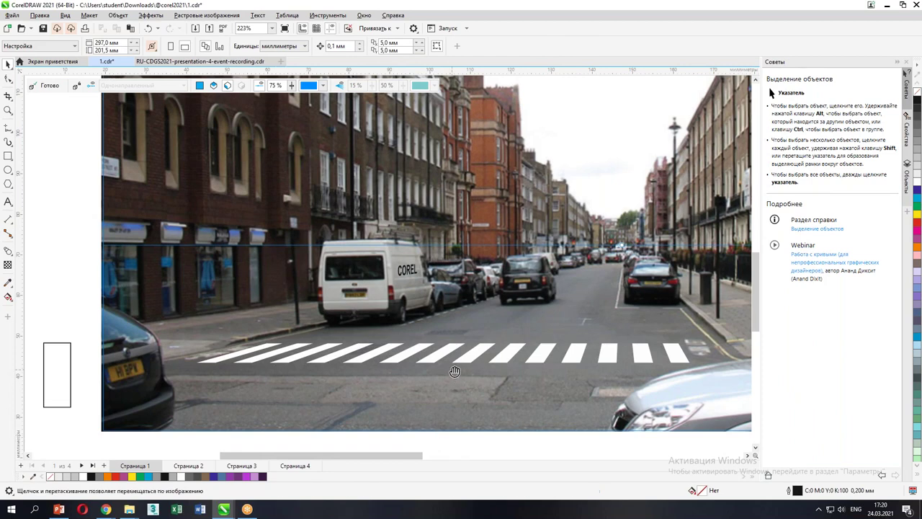
# Step: Draw an ellipse about 22.8 × 10.5 mm in perspective on the road below the crosswalk and fill it with black
pyautogui.moveTo(452, 379); pyautogui.dragTo(409, 334)
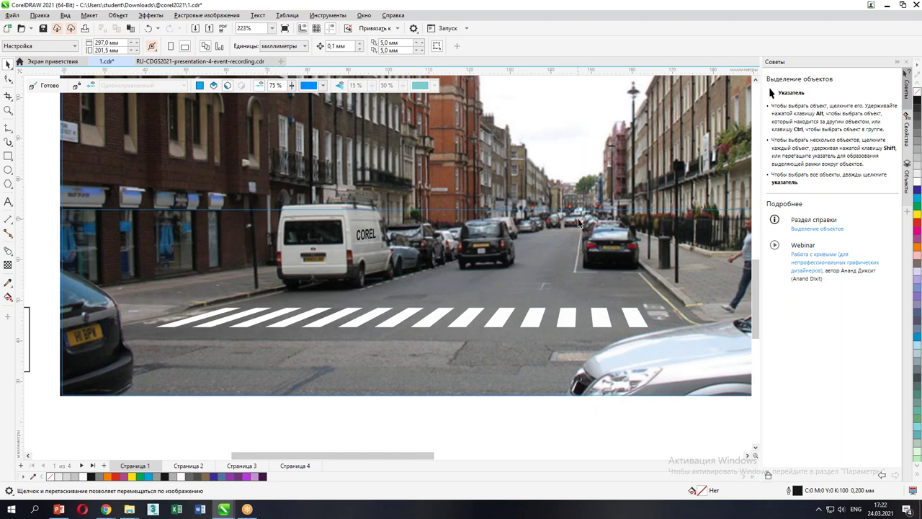
pyautogui.scroll(-2, 584, 219)
pyautogui.moveTo(624, 186); pyautogui.dragTo(576, 240)
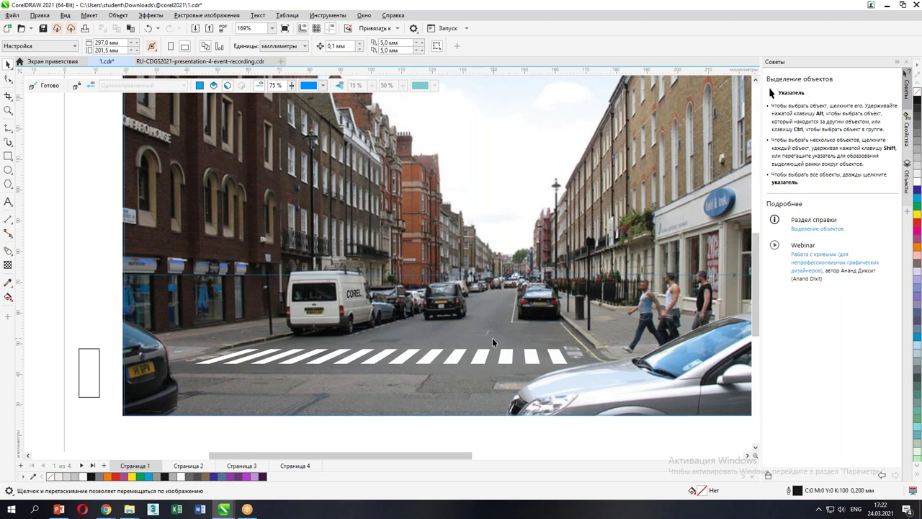
pyautogui.scroll(-3, 492, 338)
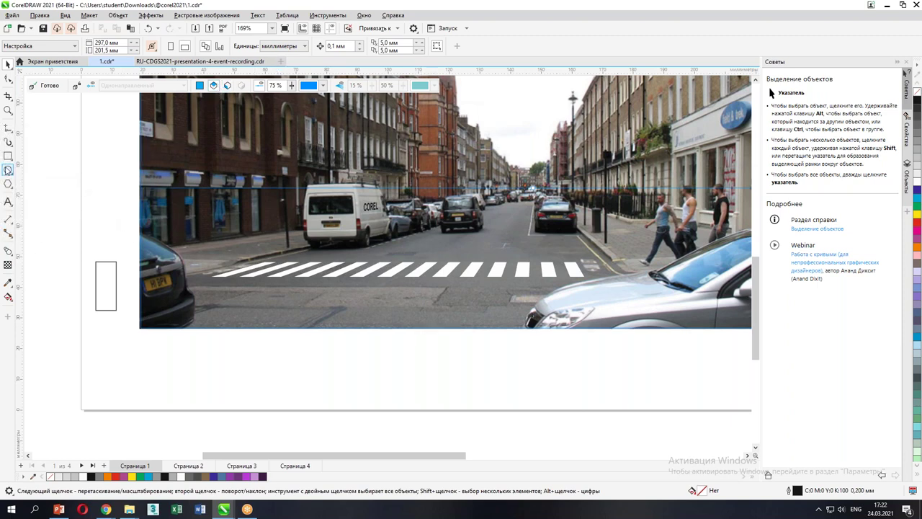
pyautogui.click(7, 170)
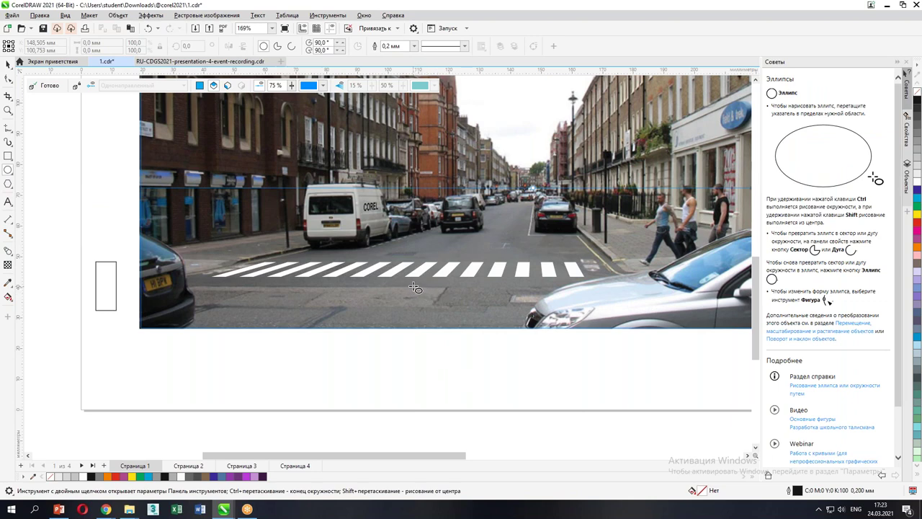
pyautogui.moveTo(414, 288); pyautogui.dragTo(444, 319)
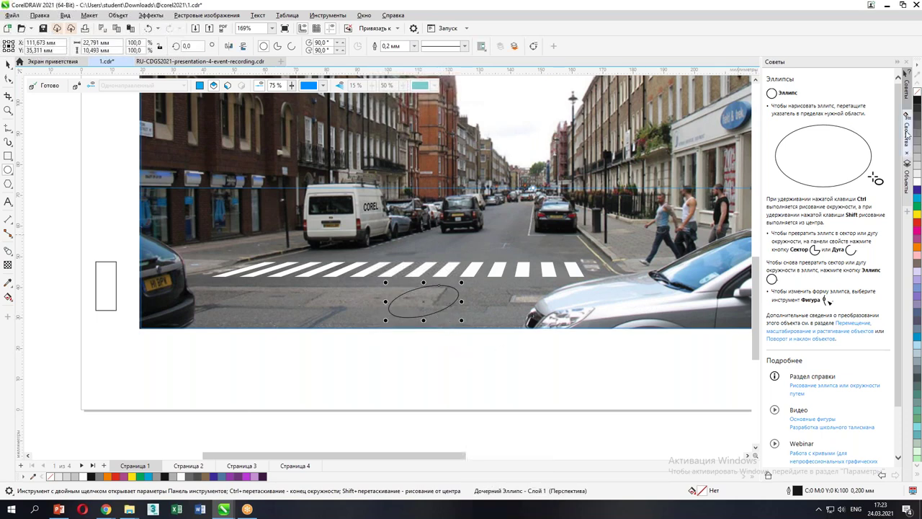
pyautogui.click(918, 102)
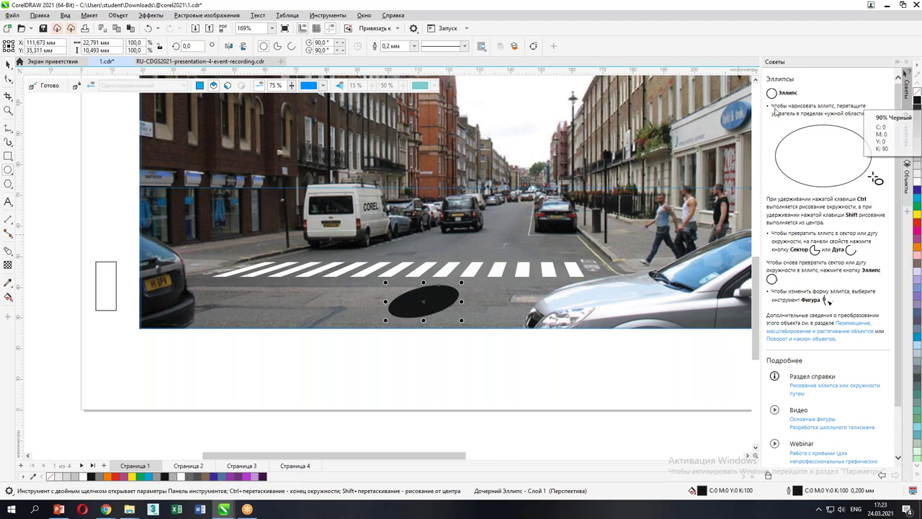
# Step: Try flattening the black ellipse to about 22.6 × 8.3 mm from its upper edge, and undo the resize
pyautogui.click(8, 64)
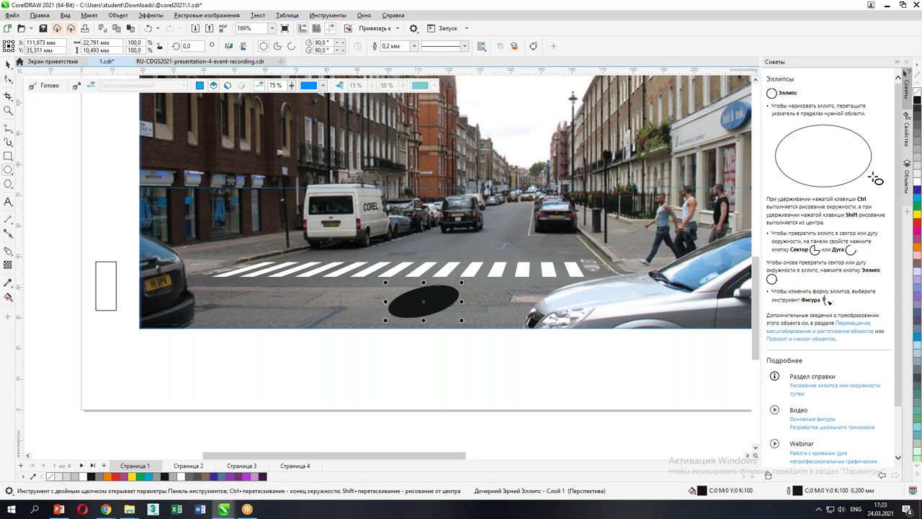
pyautogui.moveTo(424, 281)
pyautogui.mouseDown()
pyautogui.moveTo(421, 274)
pyautogui.moveTo(422, 290)
pyautogui.mouseUp()
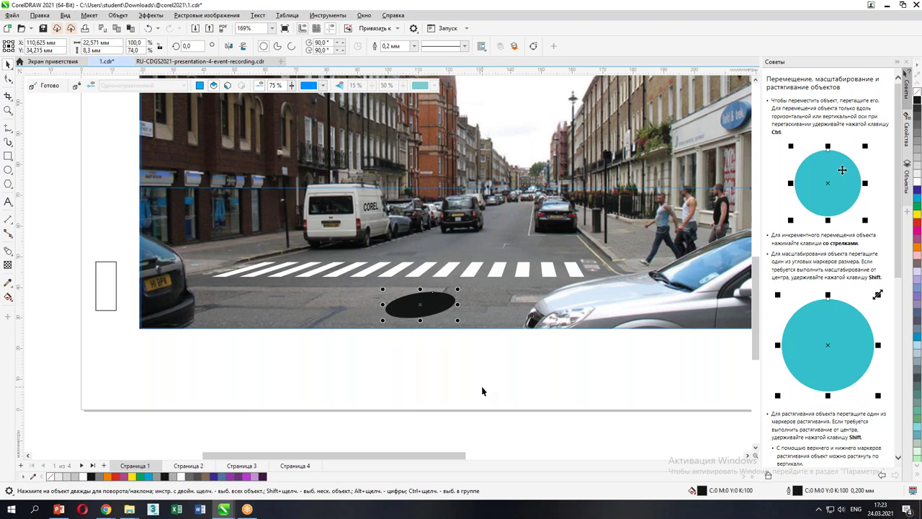
pyautogui.hotkey('ctrl', 'z')
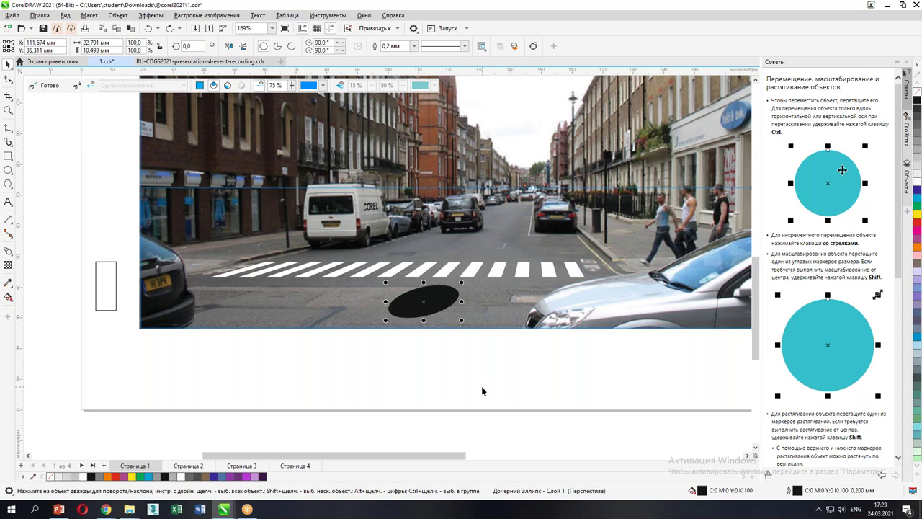
# Step: Move the black ellipse from the top plane onto the orthogonal plane (Переместить на прямоугольную плоскость)
pyautogui.rightClick(444, 298)
pyautogui.moveTo(478, 34)
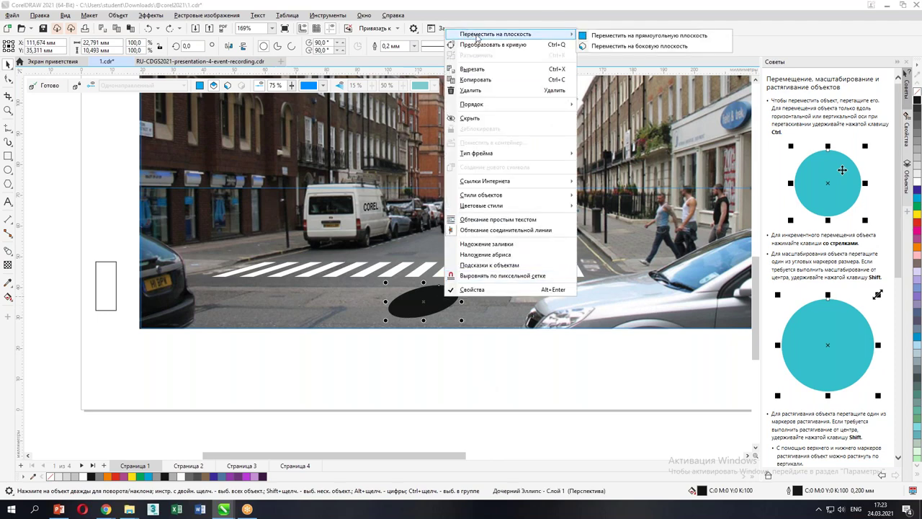
pyautogui.click(643, 40)
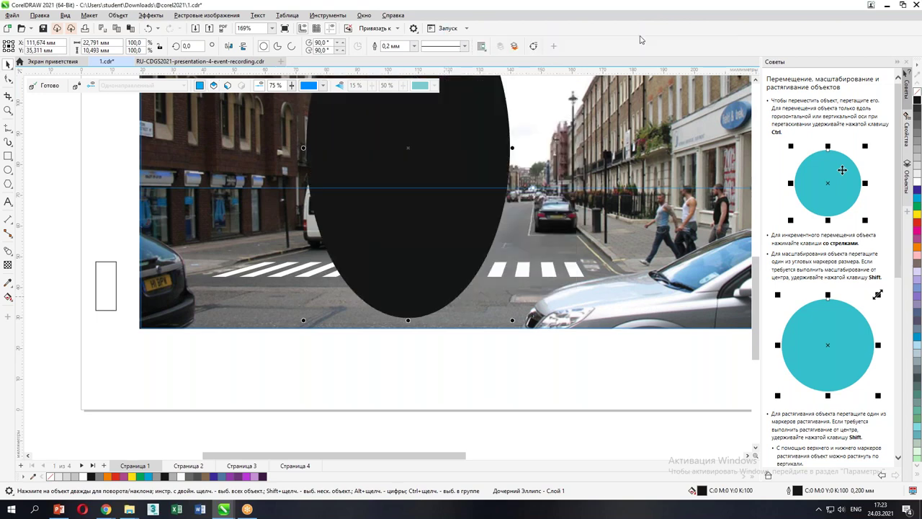
# Step: Move the enlarged black ellipse back onto the top plane (Переместить на верхнюю плоскость)
pyautogui.scroll(-5, 457, 191)
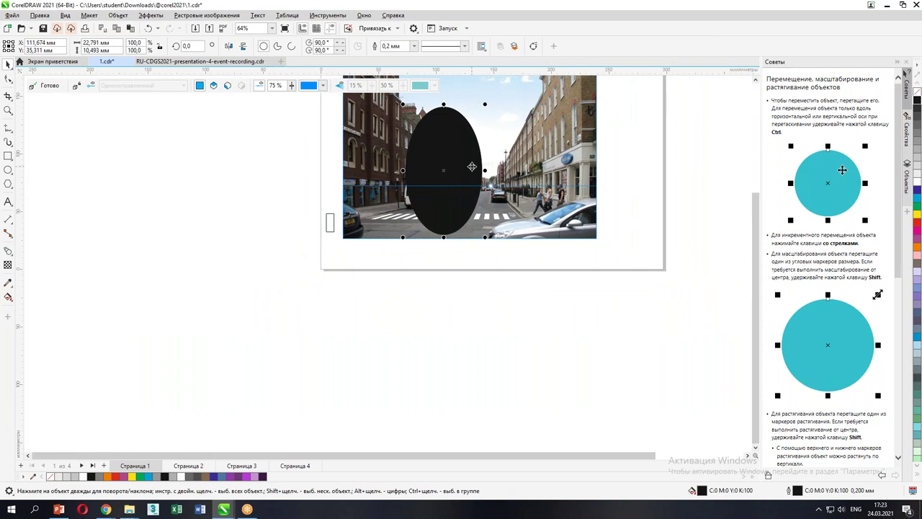
pyautogui.rightClick(465, 168)
pyautogui.moveTo(499, 177)
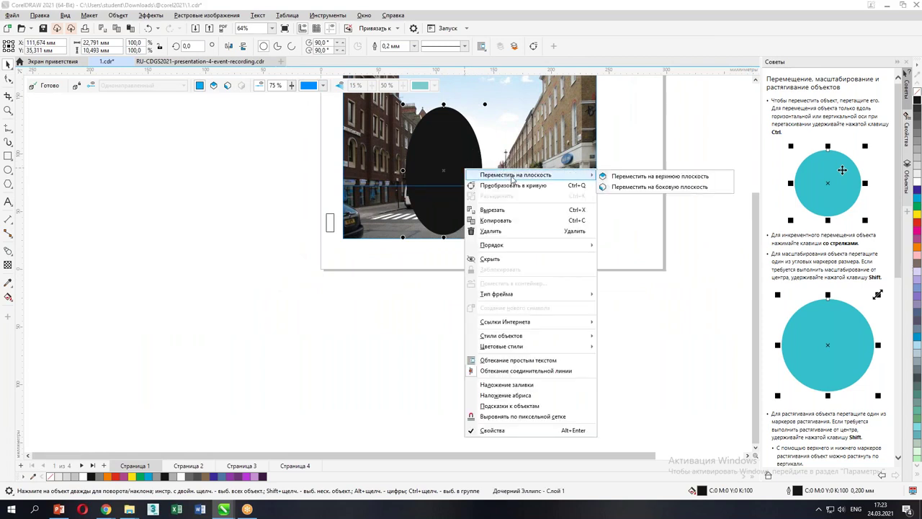
pyautogui.click(632, 177)
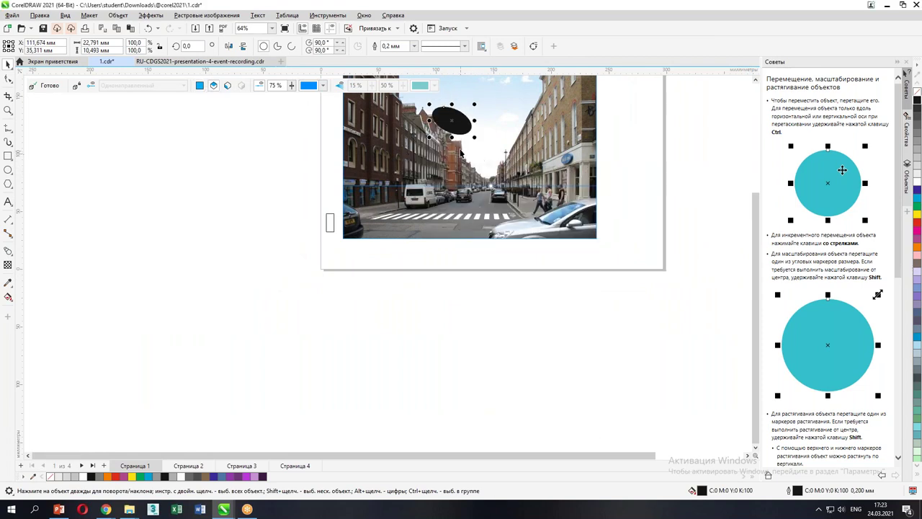
# Step: Reposition the black ellipse from the sky down to the road, at the crosswalk's right end beside the silver car
pyautogui.moveTo(455, 127); pyautogui.dragTo(424, 216)
pyautogui.moveTo(478, 264); pyautogui.dragTo(448, 227)
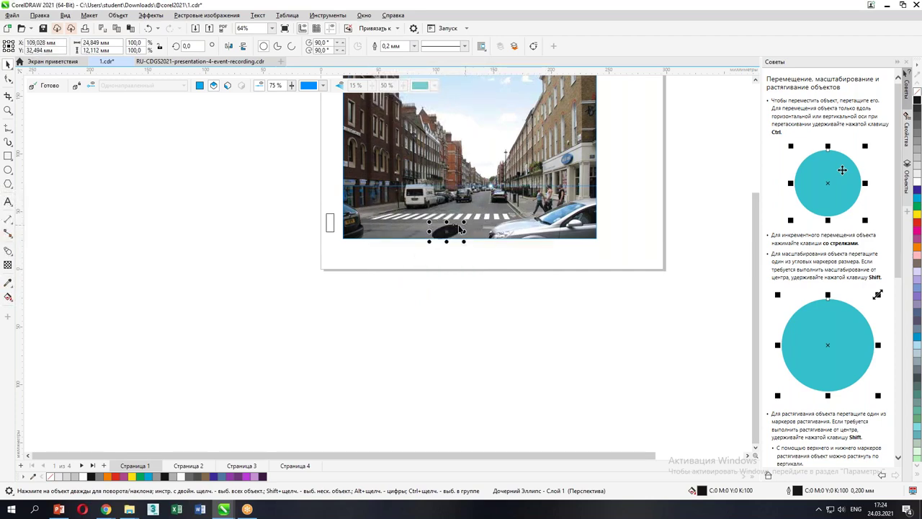
pyautogui.scroll(3, 446, 223)
pyautogui.scroll(2, 437, 229)
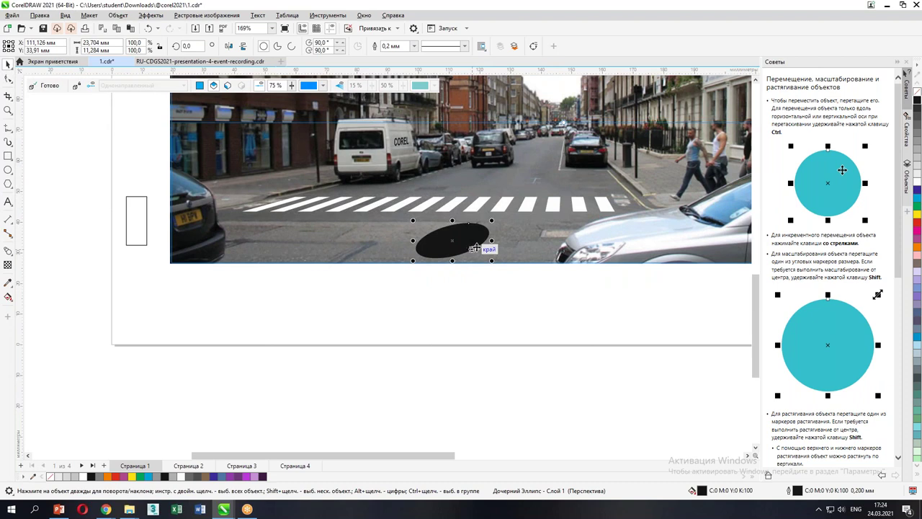
pyautogui.moveTo(464, 232); pyautogui.dragTo(594, 210)
pyautogui.click(511, 310)
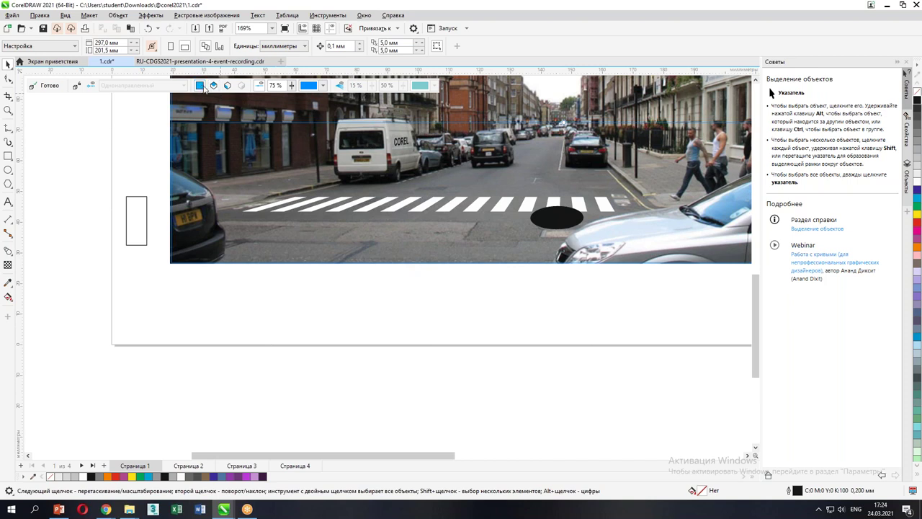
# Step: Draw a circle about 15.7 mm across on the orthogonal plane, over the road below the crosswalk
pyautogui.moveTo(194, 78)
pyautogui.mouseDown()
pyautogui.moveTo(189, 94)
pyautogui.moveTo(209, 89)
pyautogui.moveTo(211, 74)
pyautogui.mouseUp()
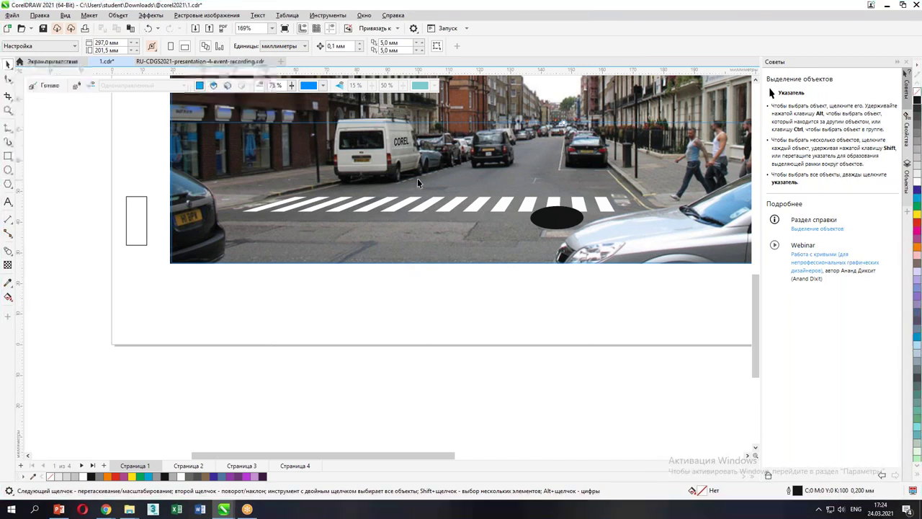
pyautogui.click(9, 170)
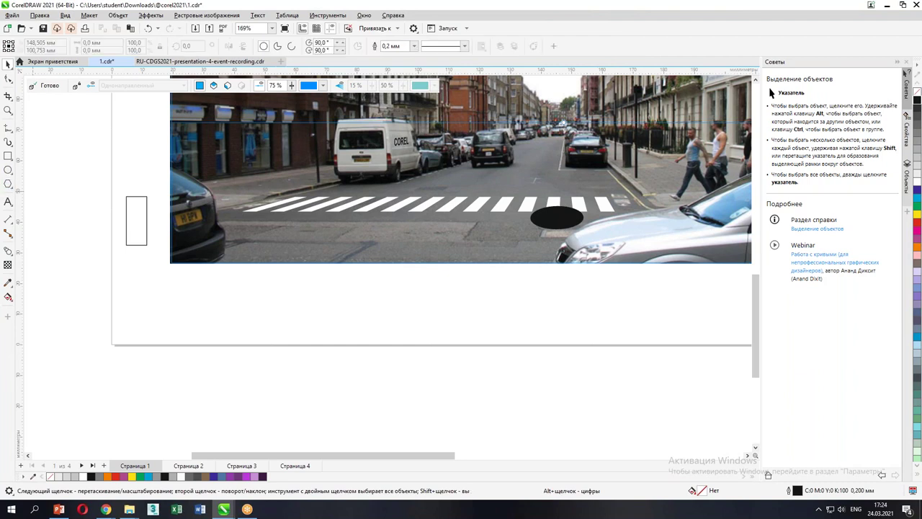
pyautogui.moveTo(337, 209); pyautogui.dragTo(387, 258)
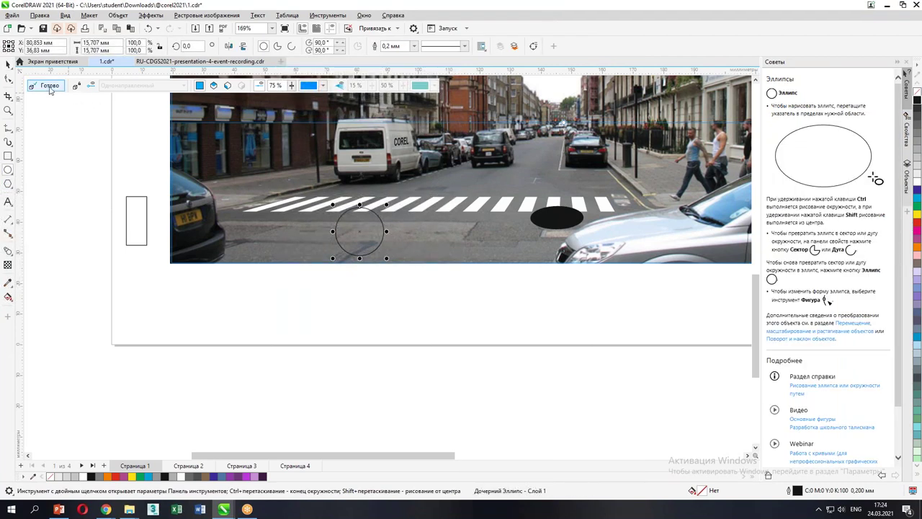
# Step: Enlarge the unfilled circle proportionally to about 76.5 mm across
pyautogui.click(8, 65)
pyautogui.scroll(1, 345, 201)
pyautogui.scroll(2, 346, 201)
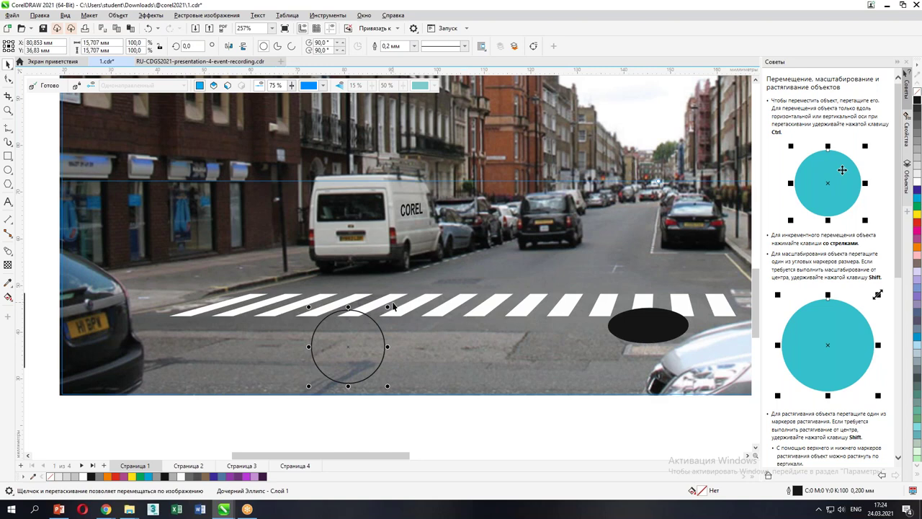
pyautogui.moveTo(390, 303); pyautogui.dragTo(528, 103)
pyautogui.moveTo(560, 77); pyautogui.dragTo(671, 132)
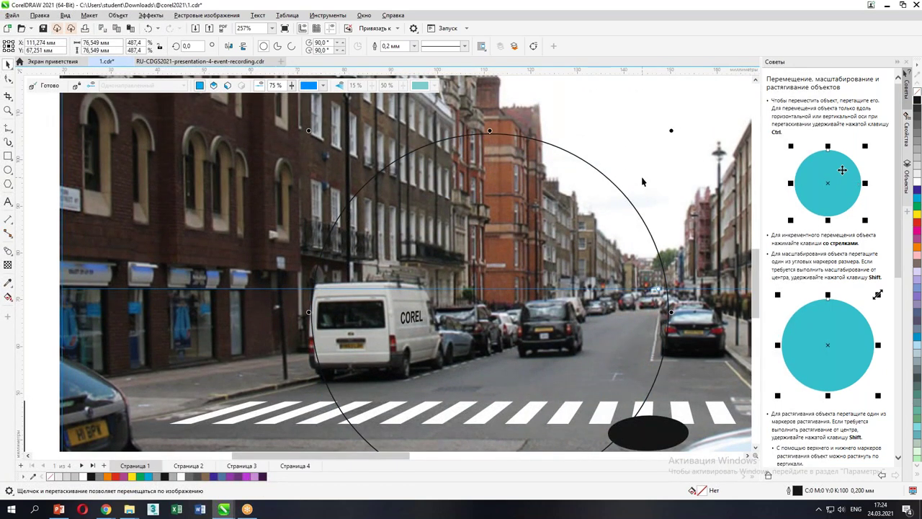
pyautogui.scroll(-1, 594, 249)
pyautogui.scroll(-1, 594, 248)
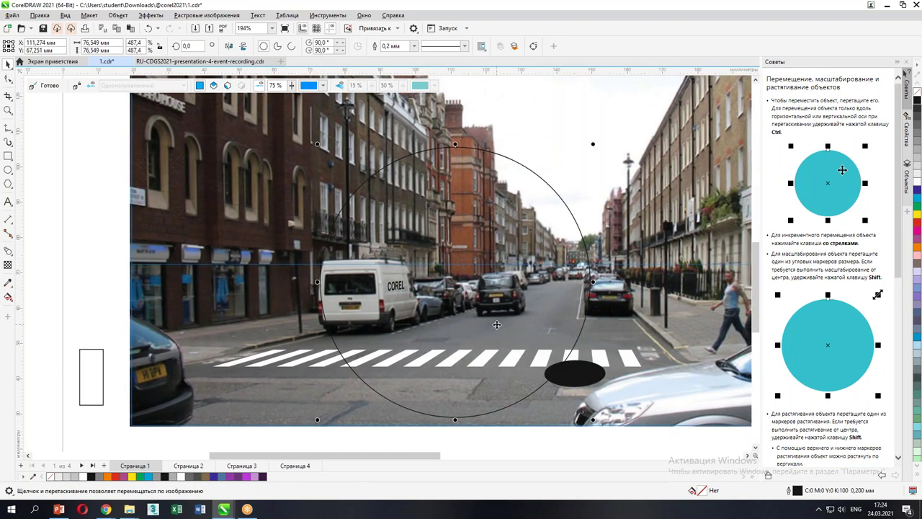
# Step: Try to move the large unfilled circle onto another plane of the perspective field
pyautogui.rightClick(423, 305)
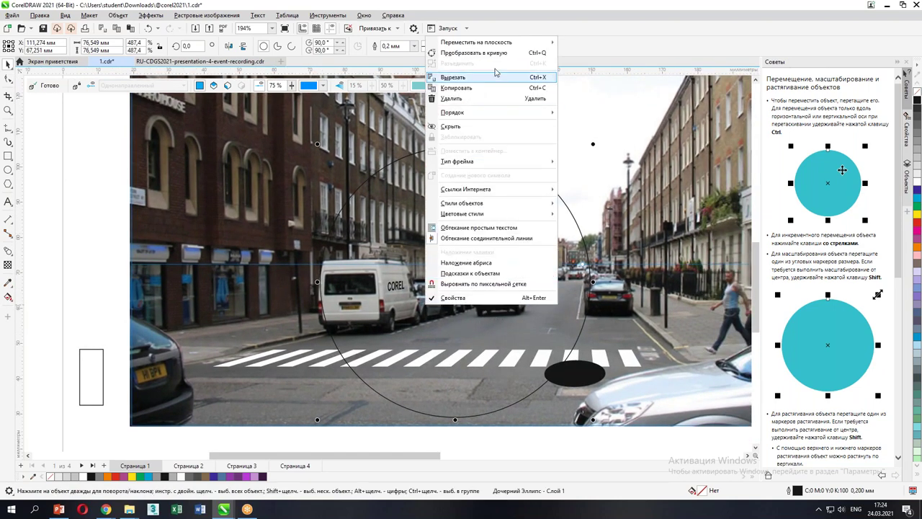
pyautogui.moveTo(503, 44)
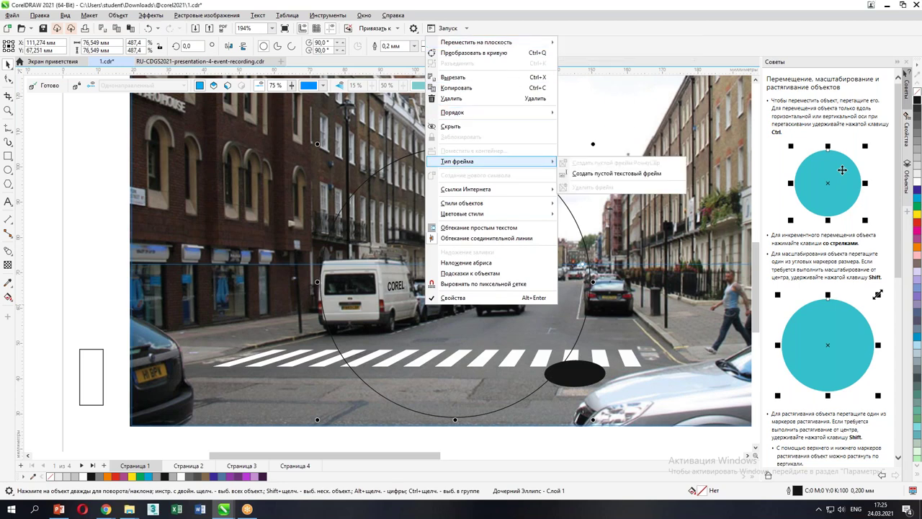
pyautogui.click(346, 213)
pyautogui.rightClick(447, 190)
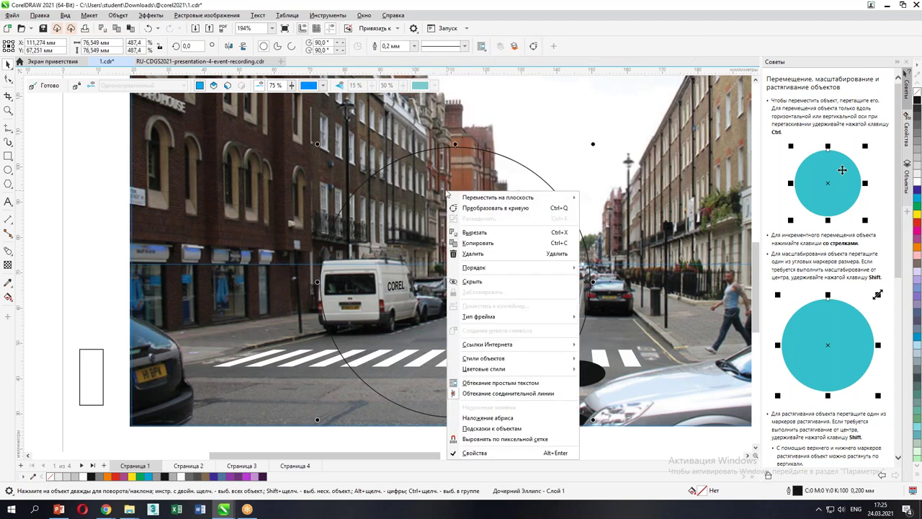
pyautogui.moveTo(481, 200)
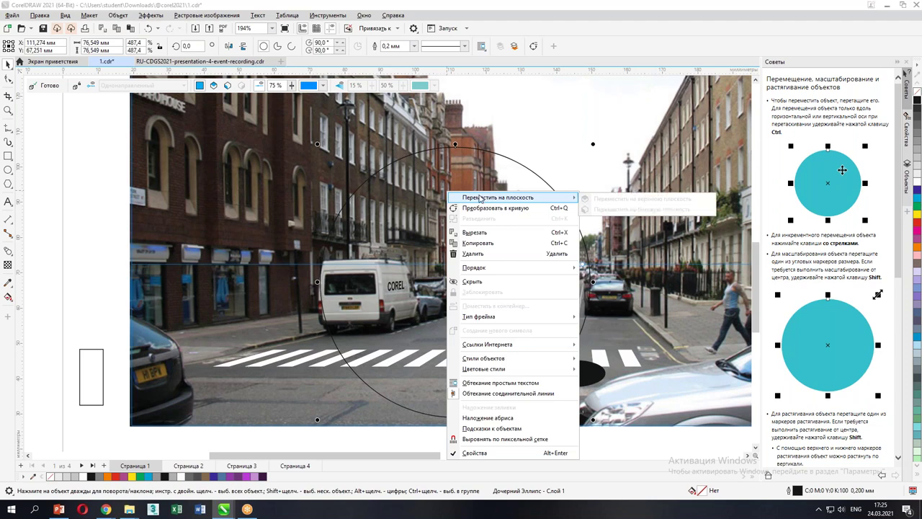
pyautogui.click(486, 166)
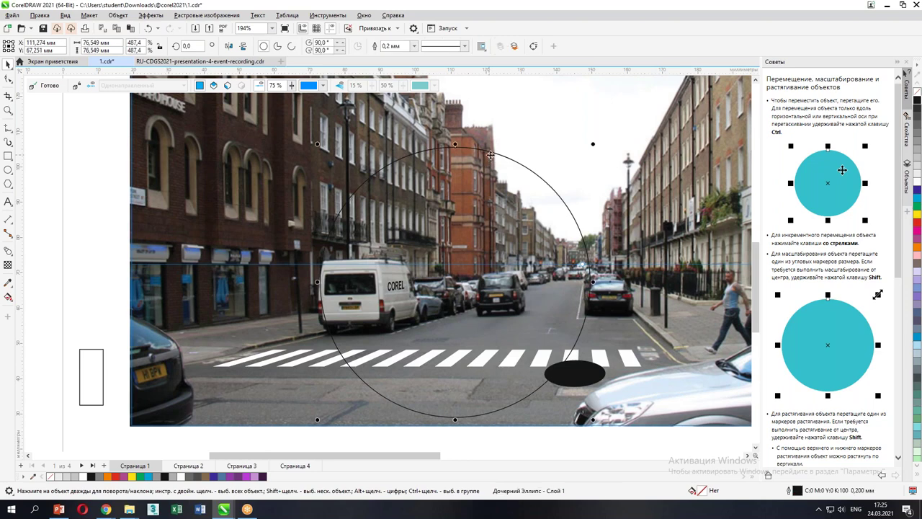
# Step: Fill the large circle with black and shift it about 16 mm to the left, over the van
pyautogui.click(916, 103)
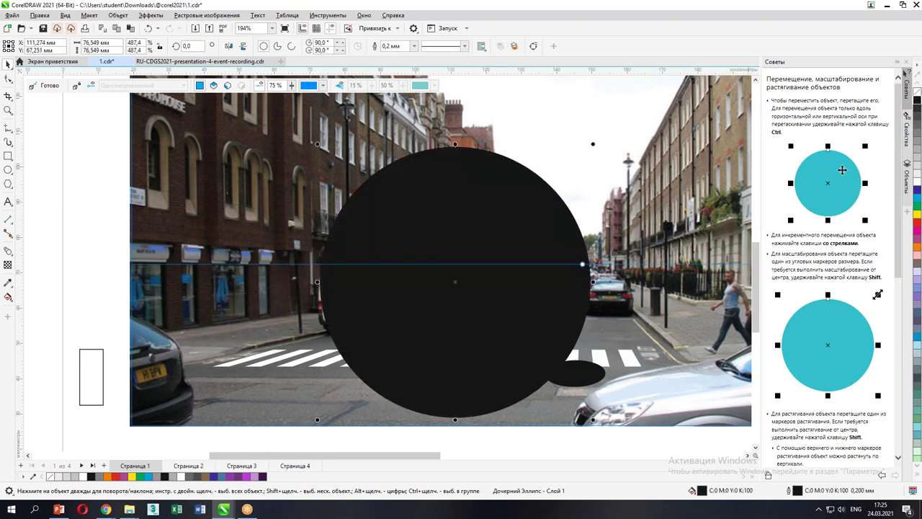
pyautogui.moveTo(526, 223); pyautogui.dragTo(466, 225)
pyautogui.rightClick(466, 224)
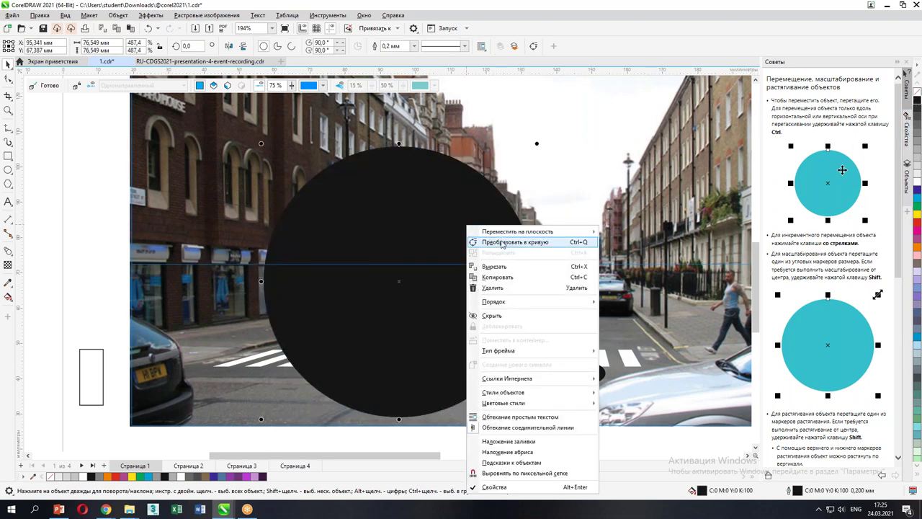
pyautogui.moveTo(506, 234)
pyautogui.click(418, 208)
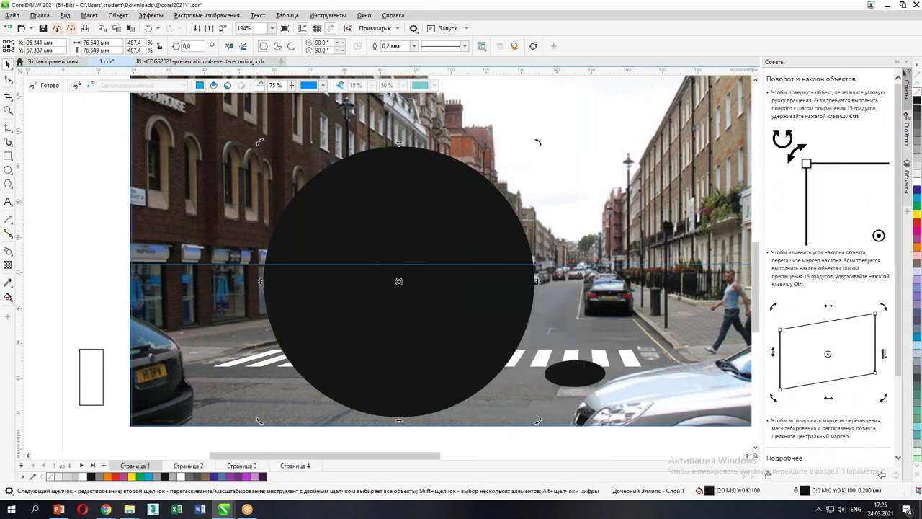
# Step: Move the small black ellipse at the crosswalk's right end from the top plane onto the orthogonal plane
pyautogui.scroll(-3, 445, 252)
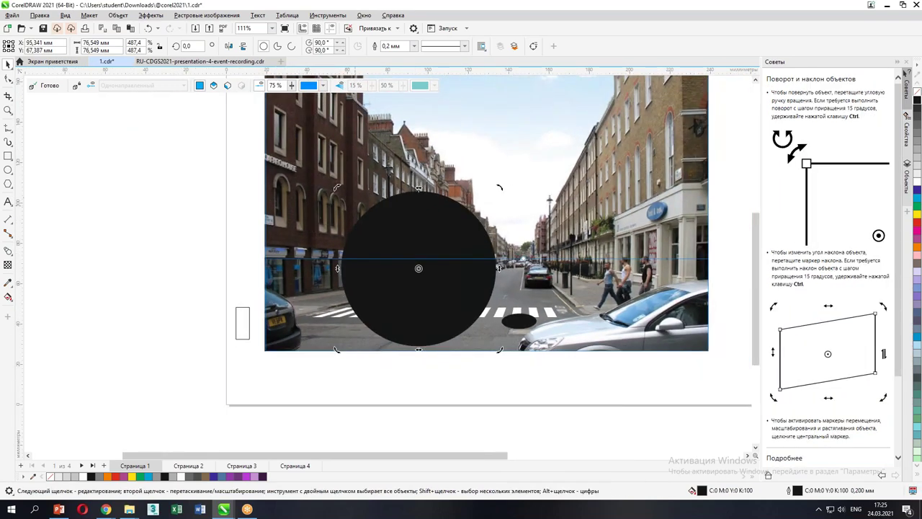
pyautogui.click(519, 321)
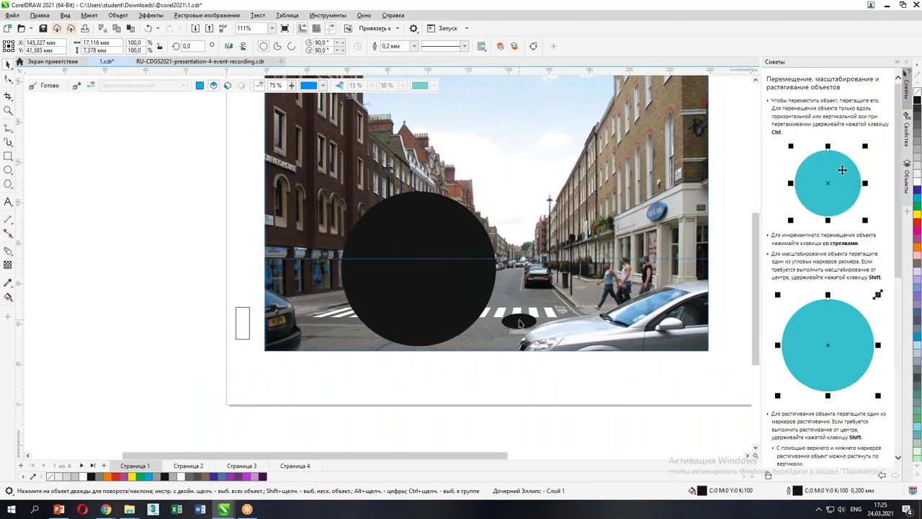
pyautogui.rightClick(522, 322)
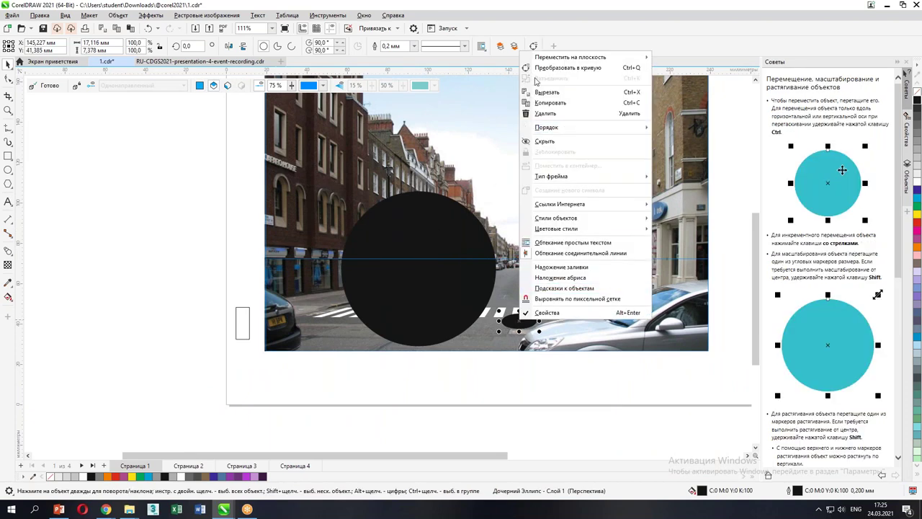
pyautogui.moveTo(553, 58)
pyautogui.click(696, 68)
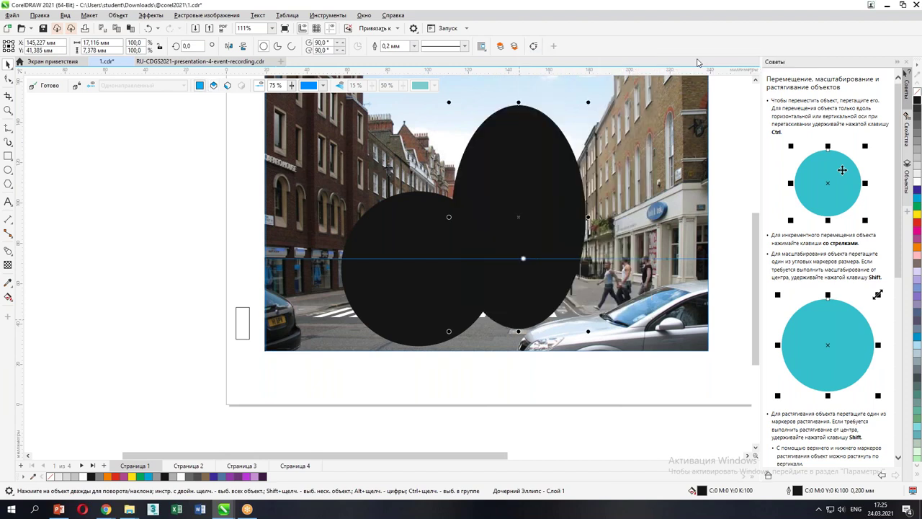
# Step: Move the tall black ellipse onto another plane of the perspective field
pyautogui.rightClick(510, 147)
pyautogui.moveTo(619, 153)
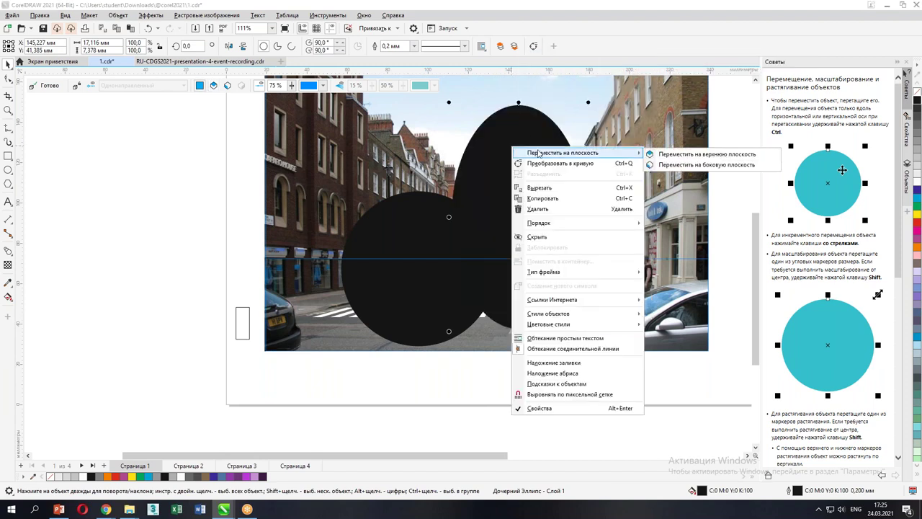
pyautogui.click(743, 165)
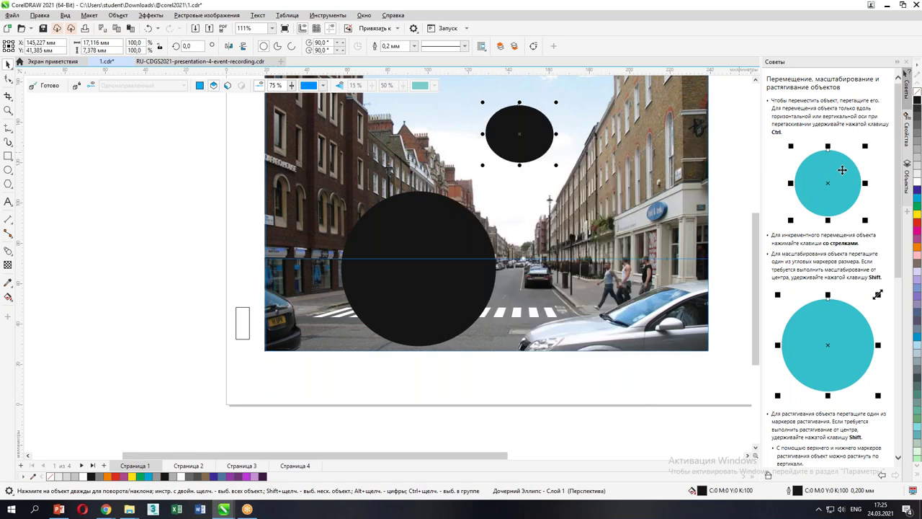
# Step: Move the large black circle in front of the van onto the top plane, then deselect it
pyautogui.click(430, 229)
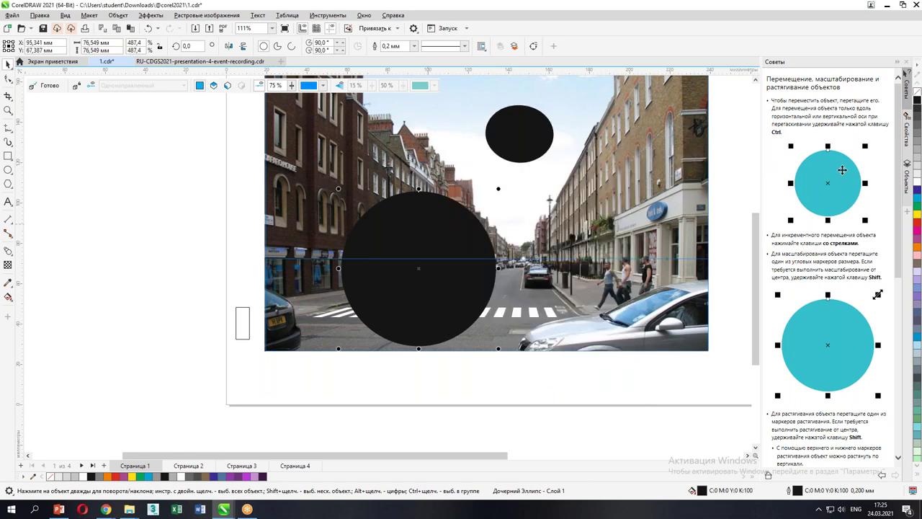
pyautogui.rightClick(430, 229)
pyautogui.moveTo(516, 232)
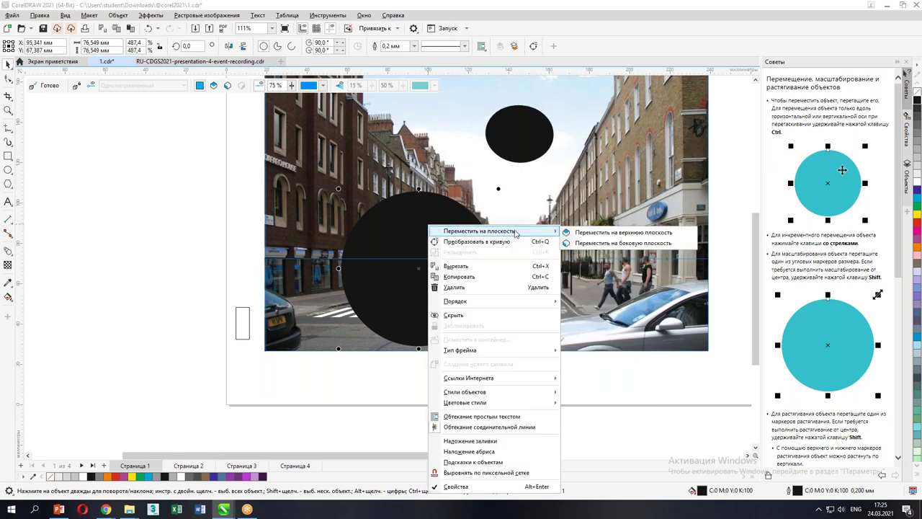
pyautogui.click(616, 233)
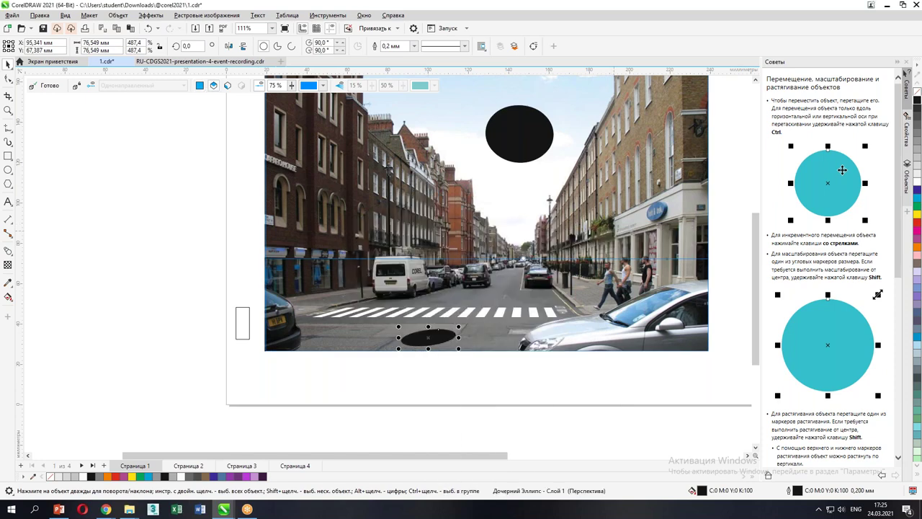
pyautogui.click(369, 423)
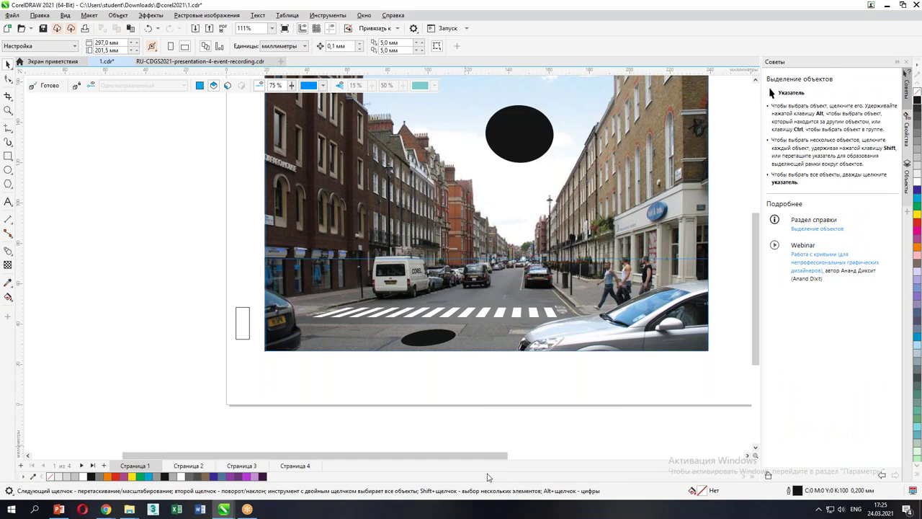
# Step: Move the flat black ellipse below the crosswalk onto the orthogonal plane and back onto the top plane
pyautogui.click(437, 337)
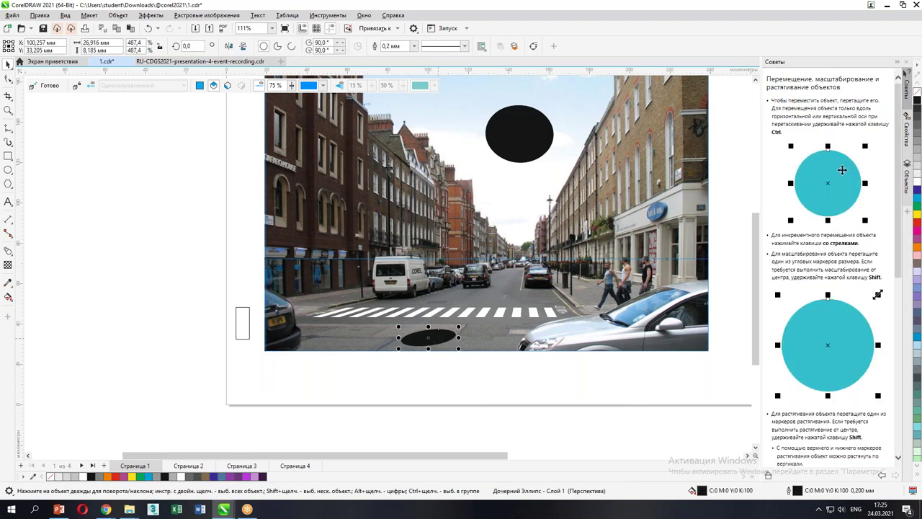
pyautogui.rightClick(439, 337)
pyautogui.moveTo(512, 78)
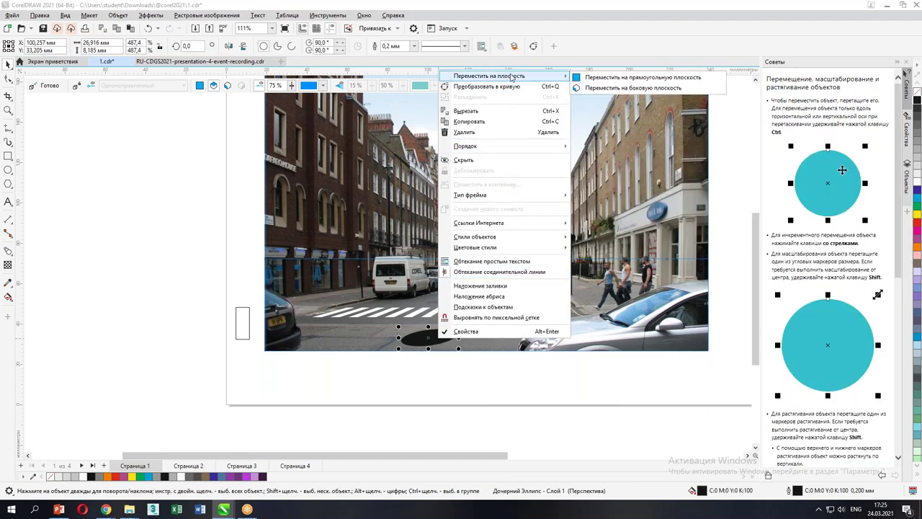
pyautogui.click(627, 81)
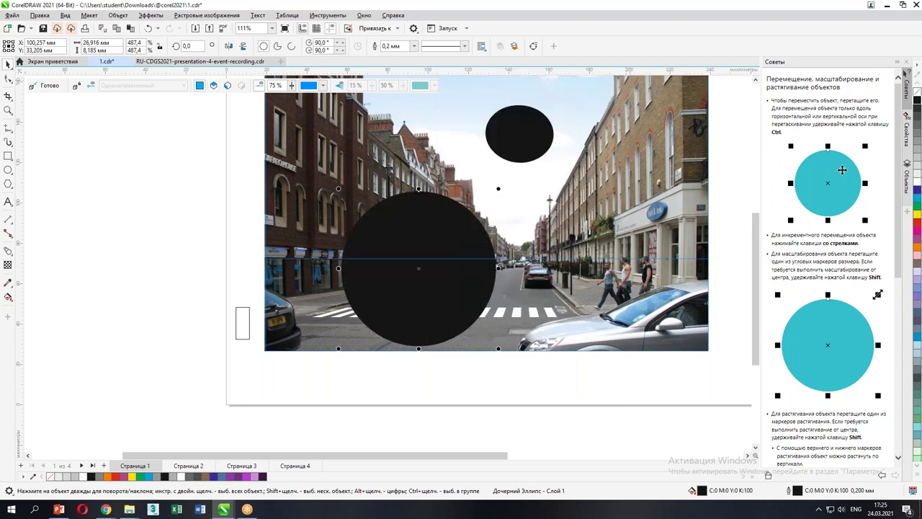
pyautogui.rightClick(426, 209)
pyautogui.moveTo(474, 219)
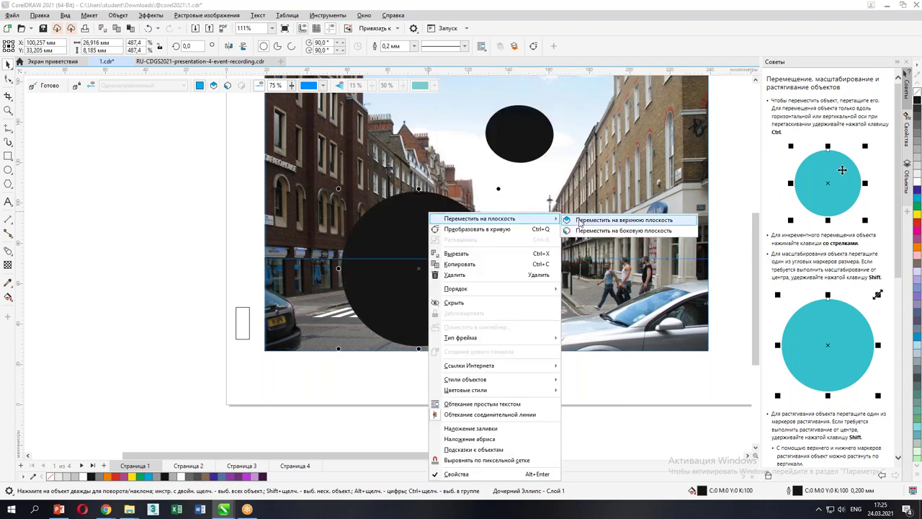
pyautogui.click(599, 230)
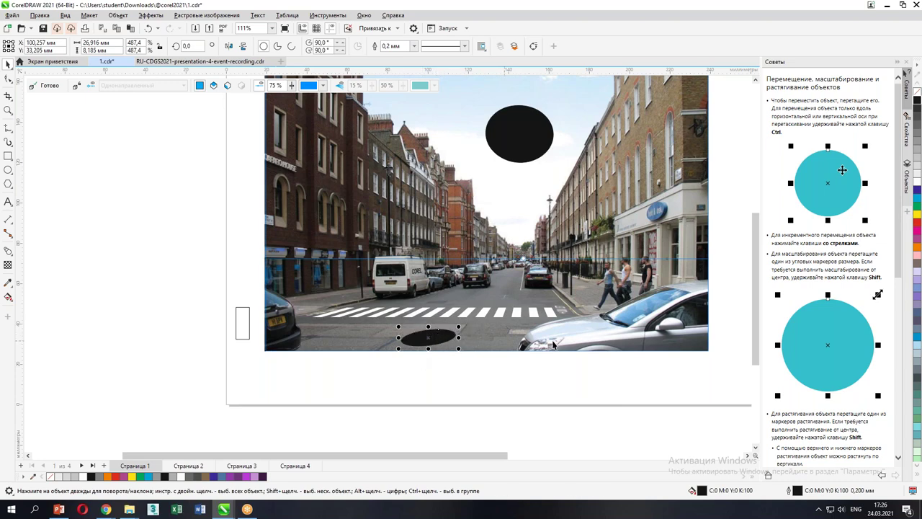
pyautogui.click(491, 399)
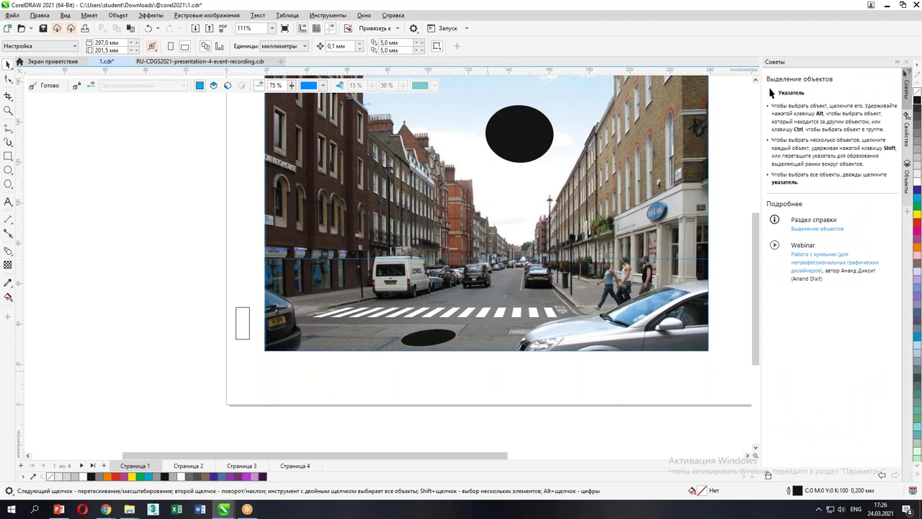
# Step: Place copies of the flat black ellipse before and beyond the crosswalk, shifting the front-left one about 13 mm right and 3 mm up
pyautogui.click(428, 342)
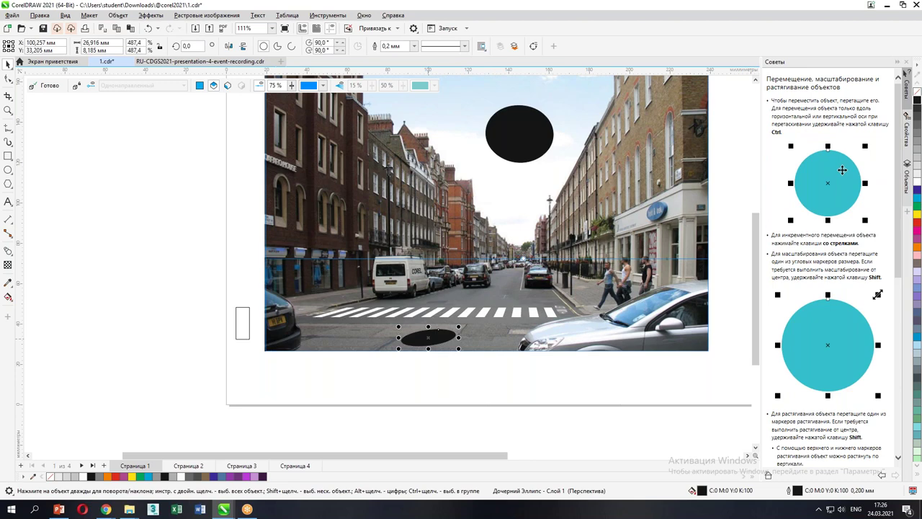
pyautogui.scroll(4, 433, 338)
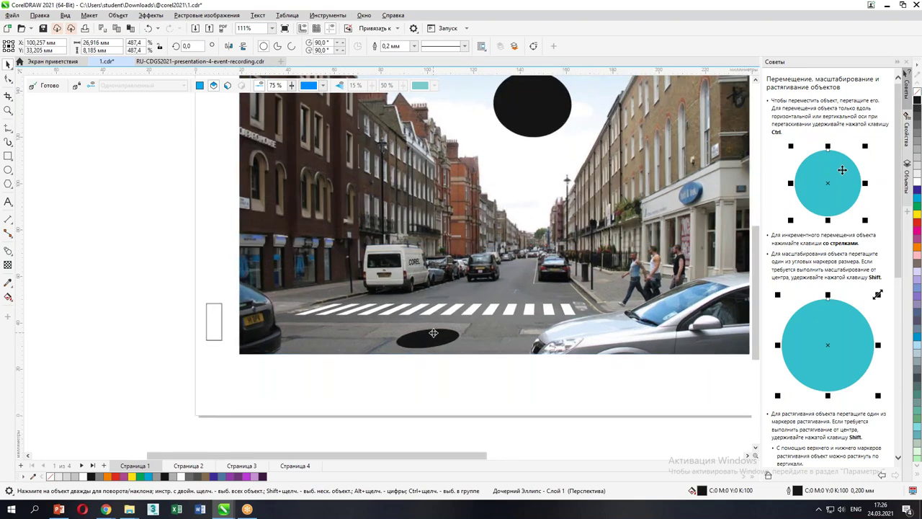
pyautogui.moveTo(422, 349); pyautogui.dragTo(319, 355)
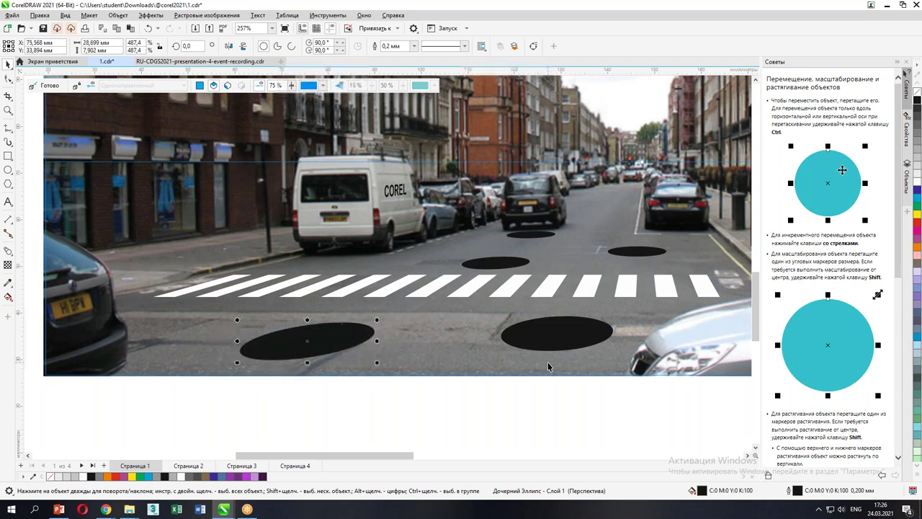
pyautogui.moveTo(645, 257); pyautogui.dragTo(611, 206)
pyautogui.click(353, 347)
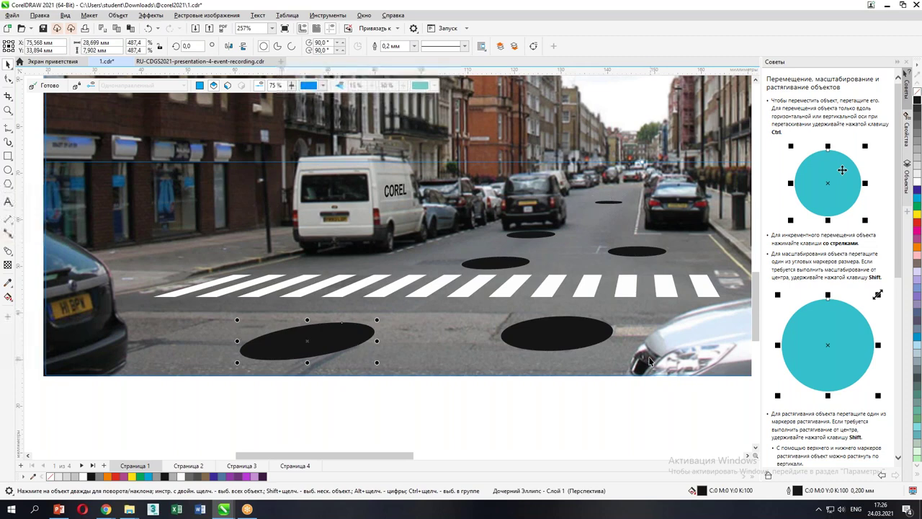
pyautogui.moveTo(325, 348); pyautogui.dragTo(392, 322)
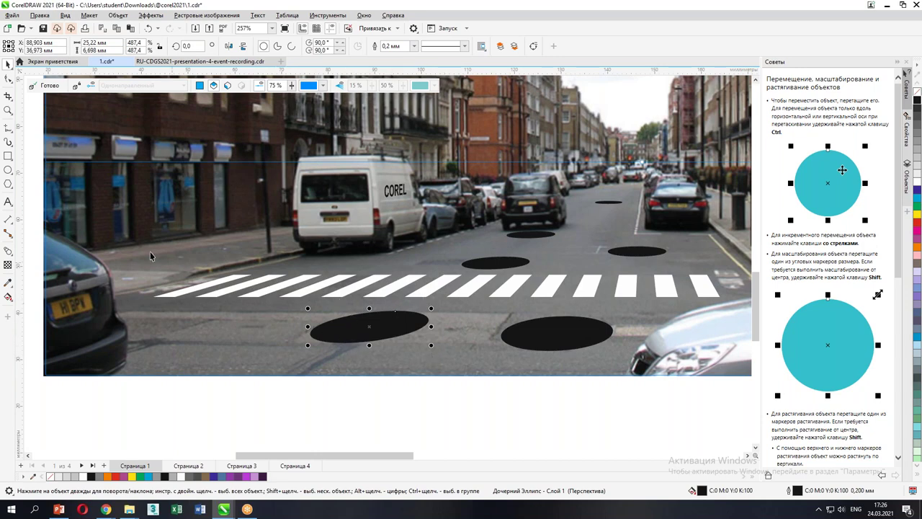
# Step: Draw an ellipse about 5.5 by 1.8 mm on the upper edge of the front-left black ellipse and fill it red
pyautogui.click(7, 172)
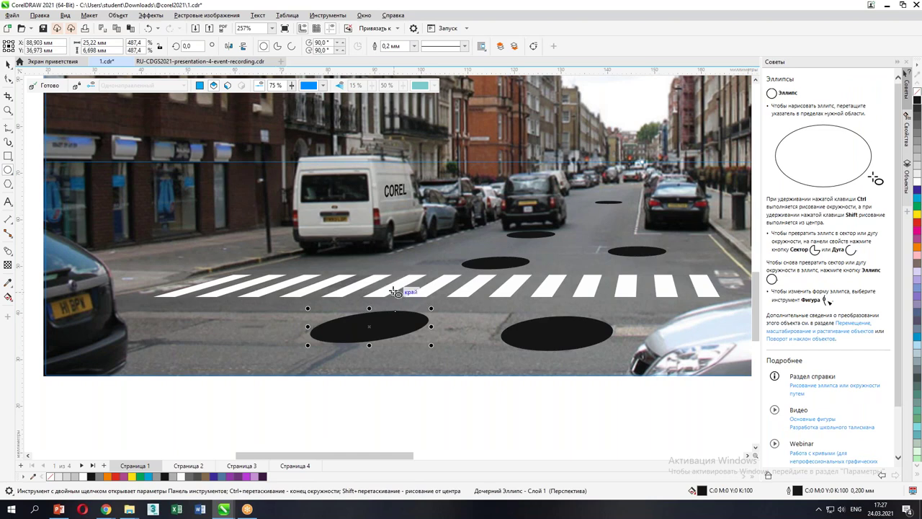
pyautogui.moveTo(380, 310); pyautogui.dragTo(390, 321)
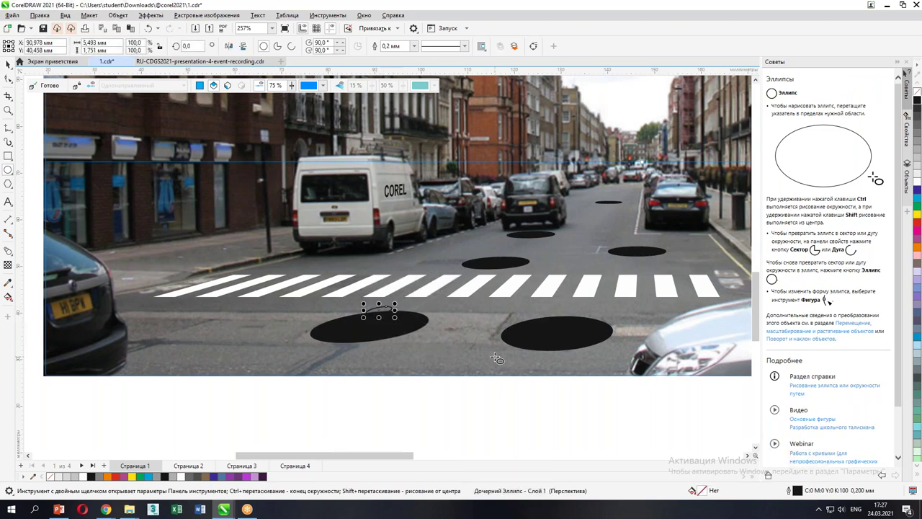
pyautogui.click(918, 228)
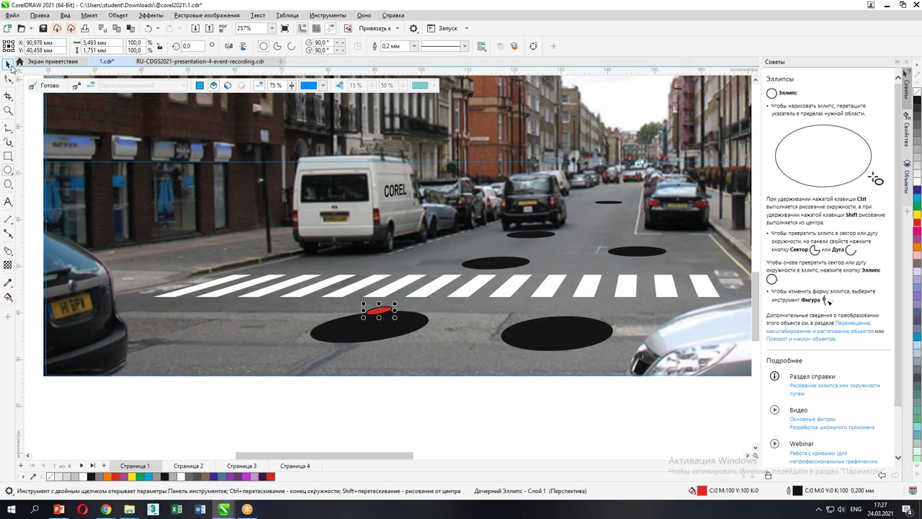
pyautogui.click(8, 63)
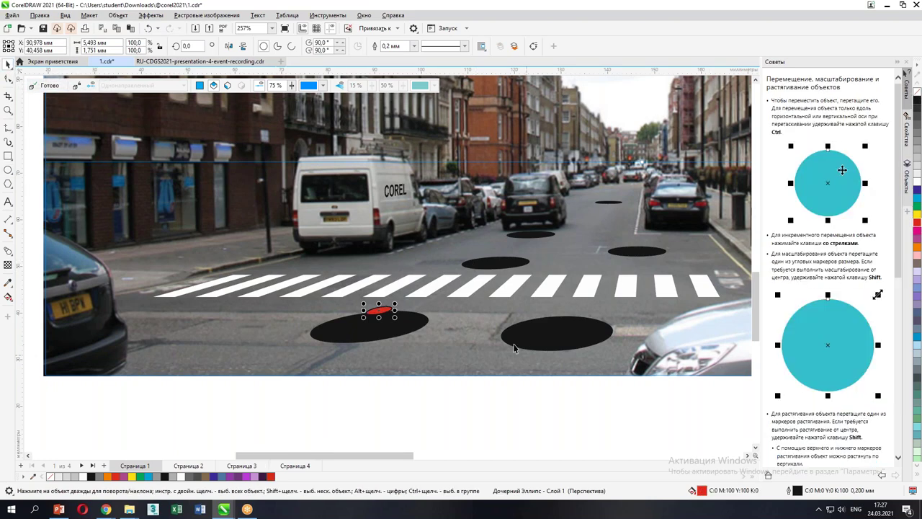
# Step: Try to distribute the small red ellipse along the front-left black ellipse with Objects along path, using 10 duplicates
pyautogui.keyDown('shift'); pyautogui.click(406, 334); pyautogui.keyUp('shift')
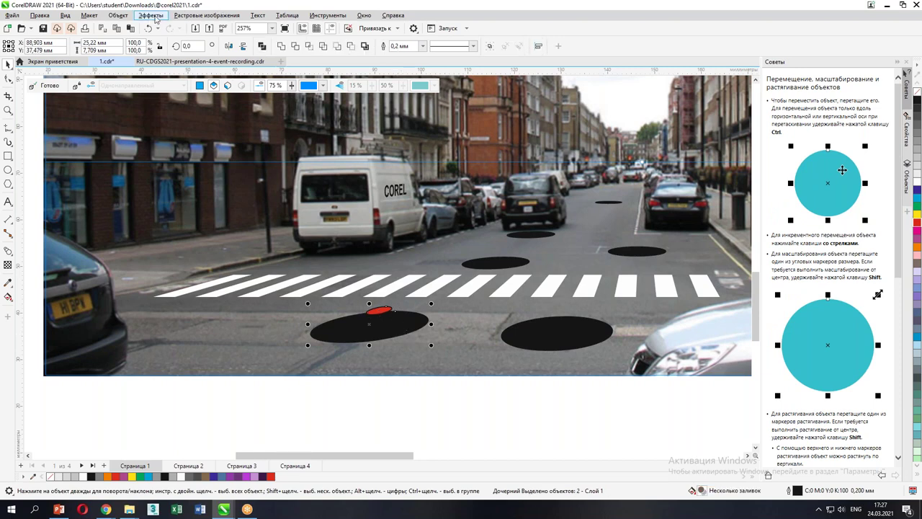
pyautogui.click(119, 17)
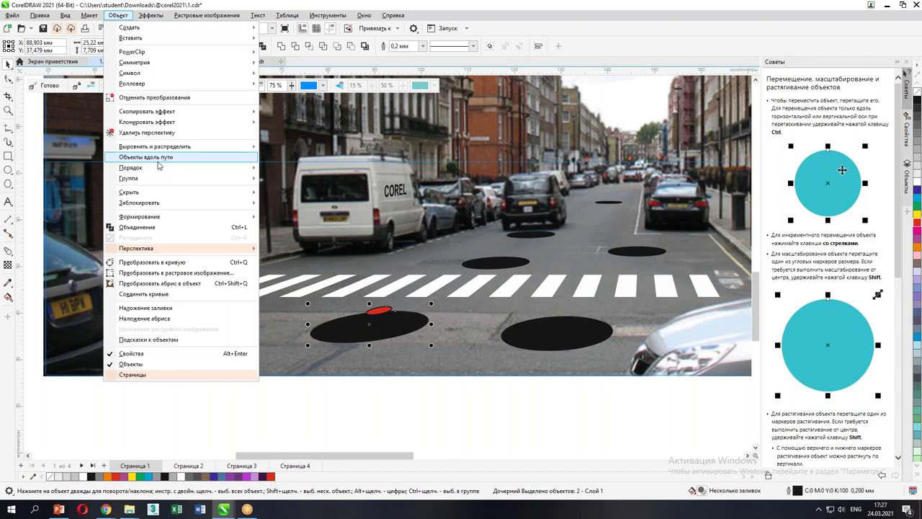
pyautogui.click(198, 158)
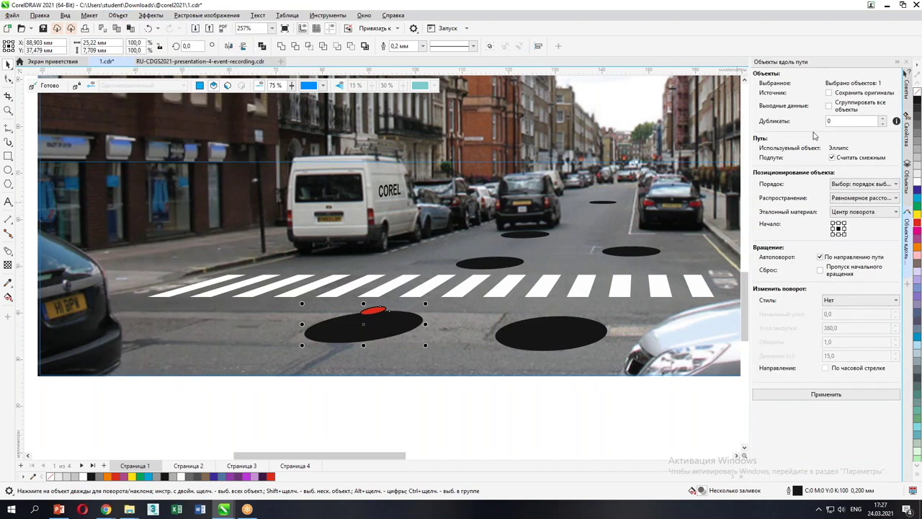
pyautogui.click(853, 121)
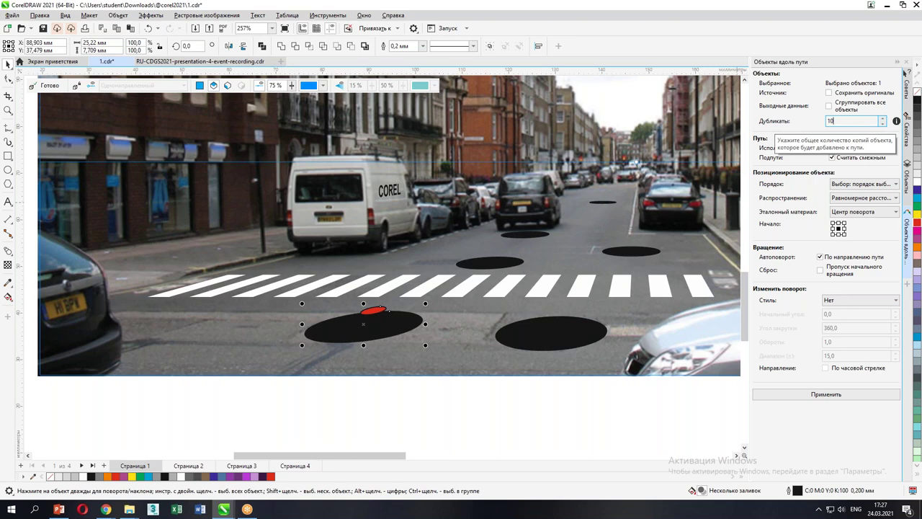
pyautogui.click(825, 396)
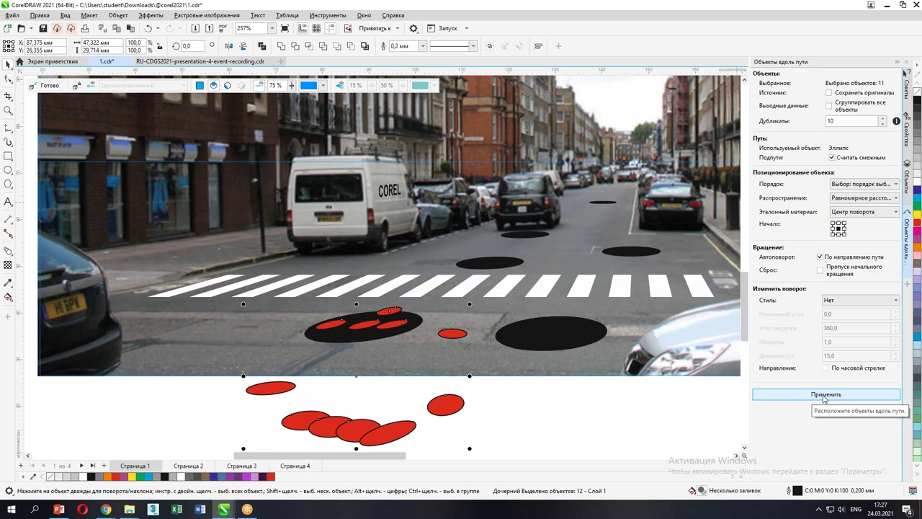
# Step: Undo the distribution along the path and delete the small red ellipse
pyautogui.scroll(-1, 384, 336)
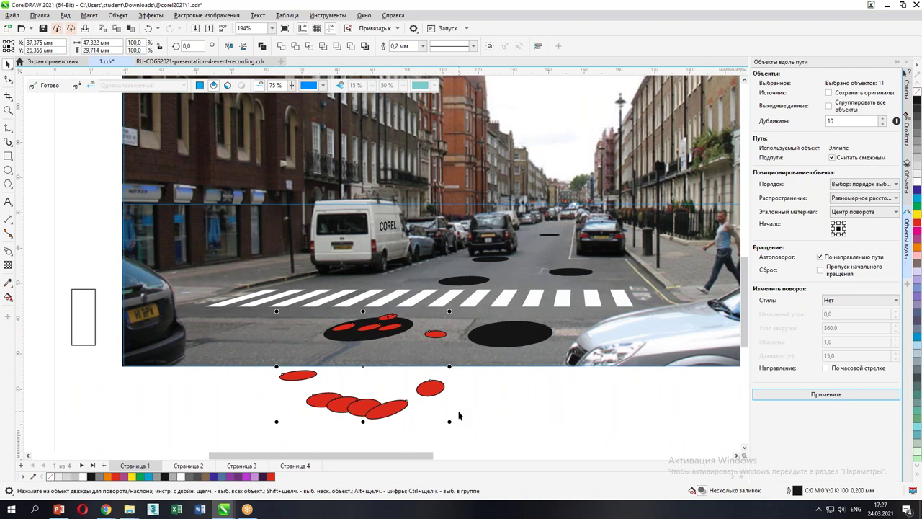
pyautogui.hotkey('ctrl', 'z')
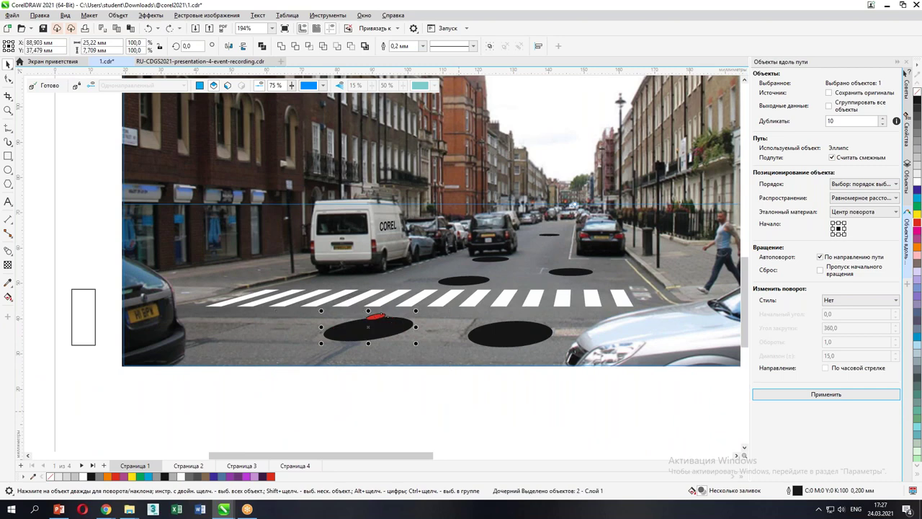
pyautogui.click(455, 434)
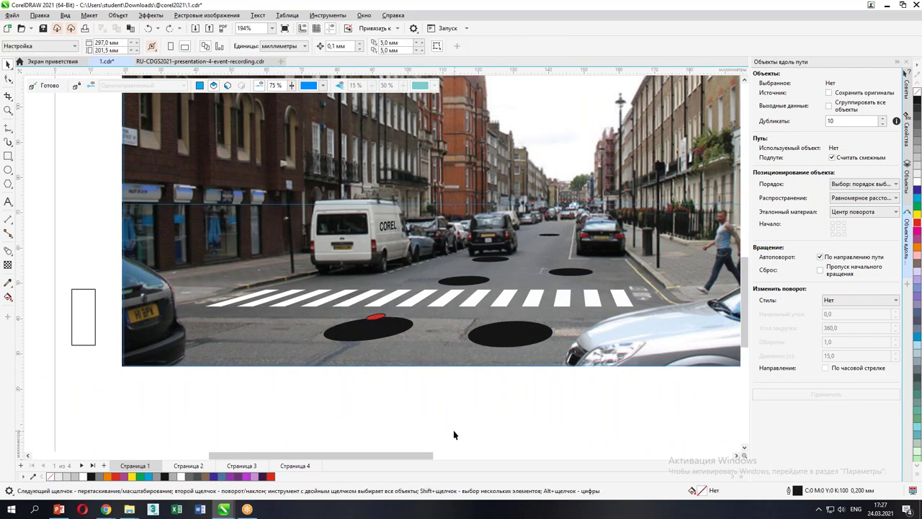
pyautogui.click(377, 319)
pyautogui.press('Delete')
# Step: Move the front-left black ellipse onto the orthogonal plane and place it on the empty area left of the page
pyautogui.click(384, 337)
pyautogui.rightClick(384, 337)
pyautogui.moveTo(479, 71)
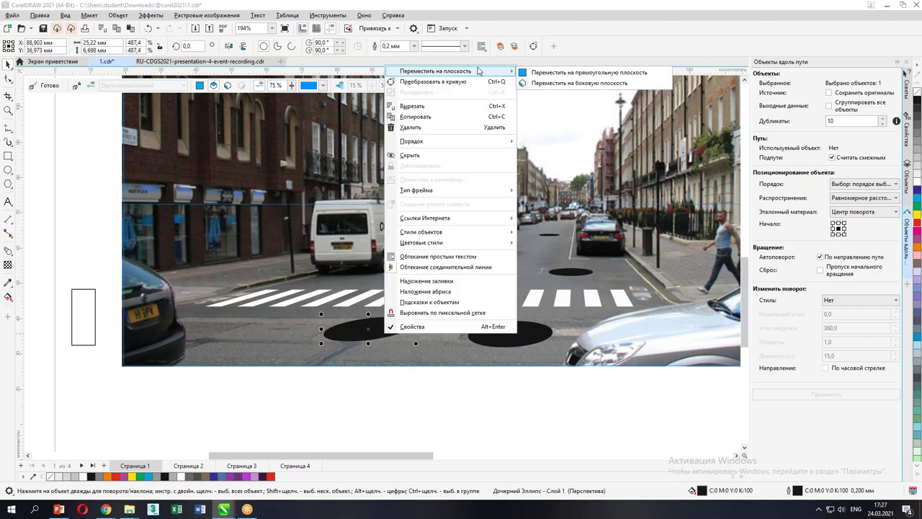
pyautogui.click(554, 72)
pyautogui.scroll(-1, 395, 204)
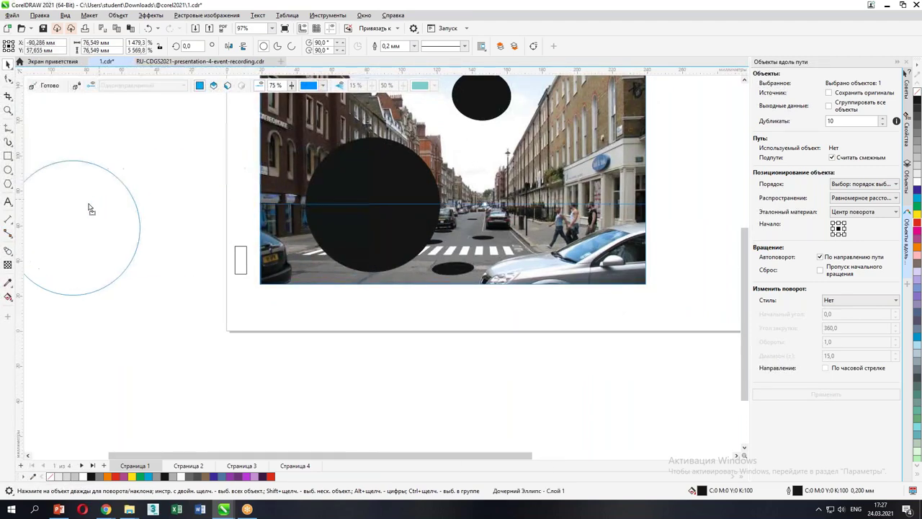
pyautogui.click(150, 245)
pyautogui.moveTo(238, 294); pyautogui.dragTo(425, 310)
pyautogui.scroll(-1, 425, 309)
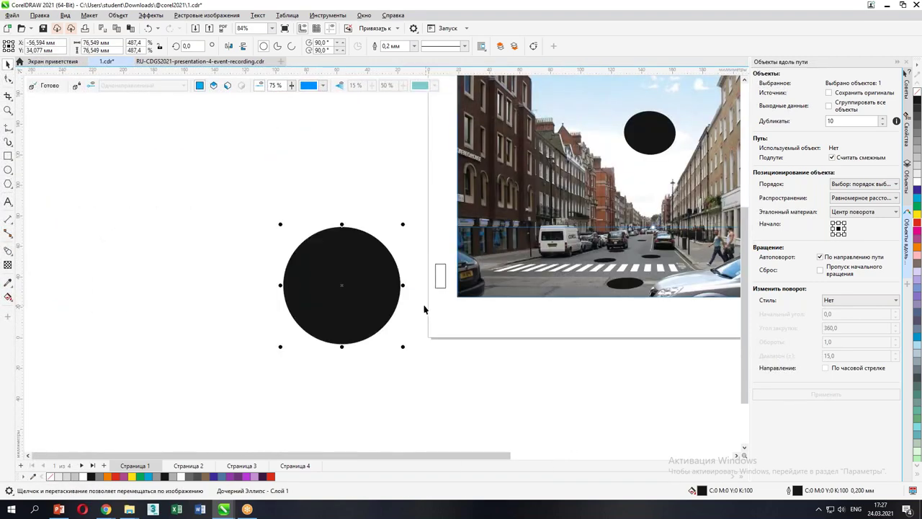
# Step: Draw an unfilled circle about 11.7 mm across on the upper edge of the large black circle and select it
pyautogui.click(9, 170)
pyautogui.moveTo(331, 220); pyautogui.dragTo(351, 238)
pyautogui.click(10, 65)
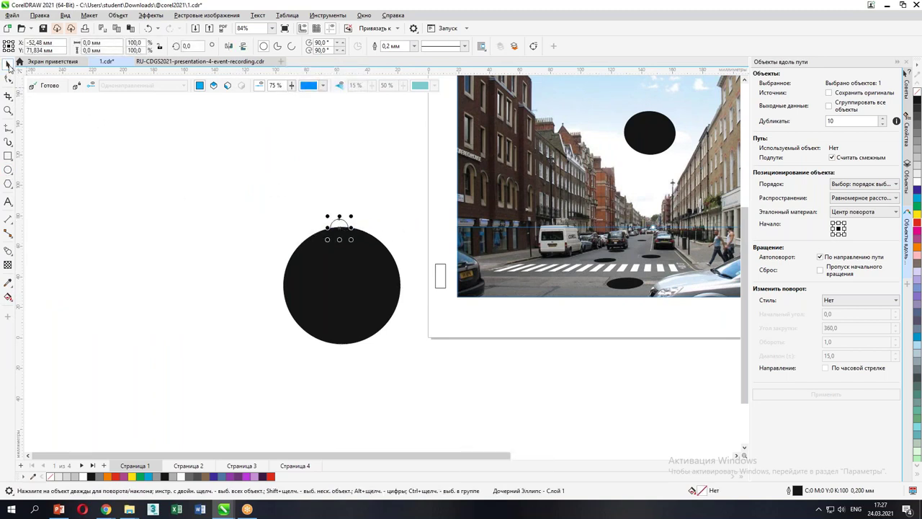
pyautogui.click(386, 206)
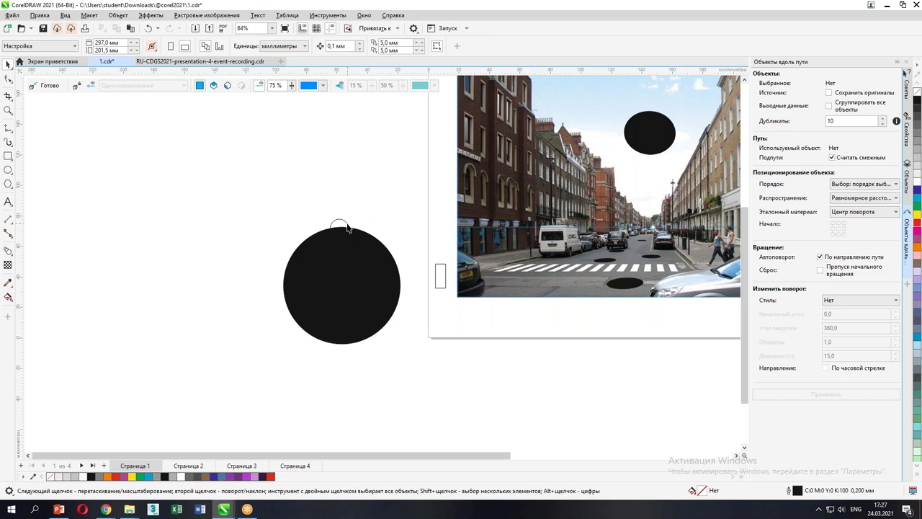
pyautogui.click(347, 226)
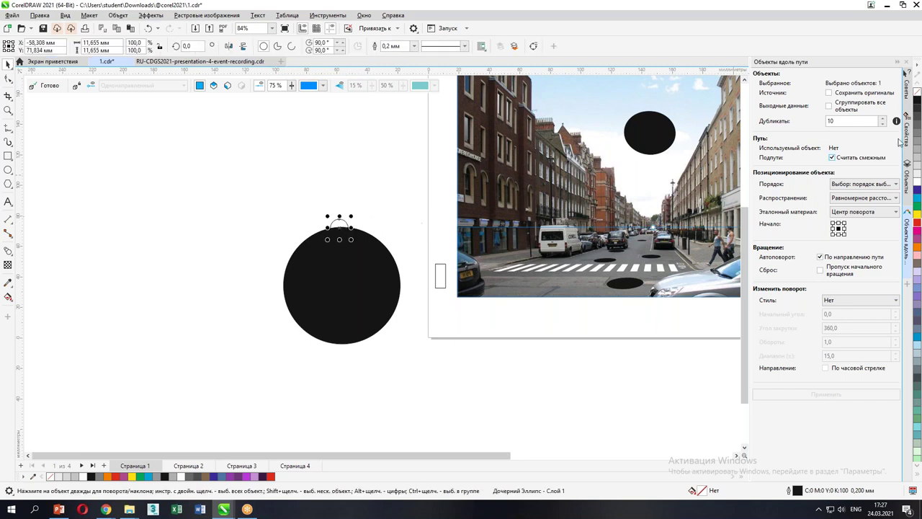
# Step: Distribute the small circle along the large black circle with Objects along path, using 20 duplicates
pyautogui.keyDown('shift'); pyautogui.click(363, 303); pyautogui.keyUp('shift')
pyautogui.doubleClick(843, 121)
pyautogui.write('2')
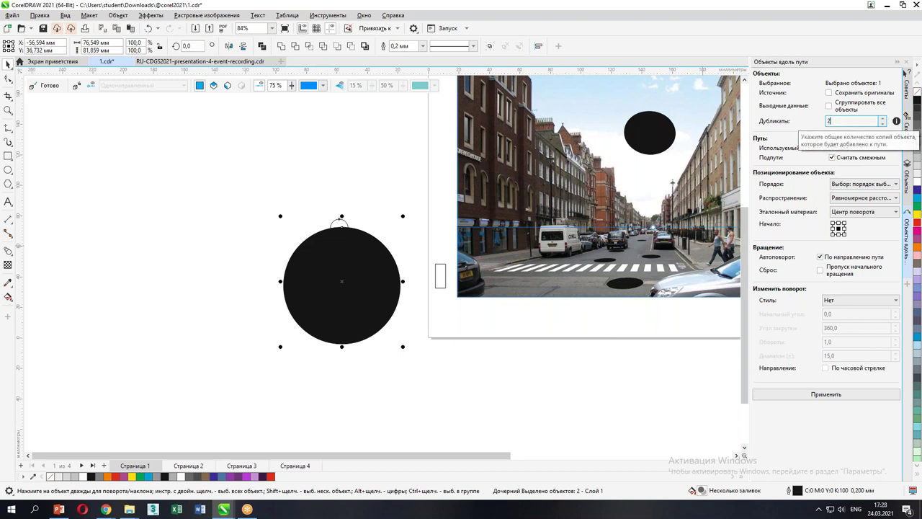
pyautogui.write('0')
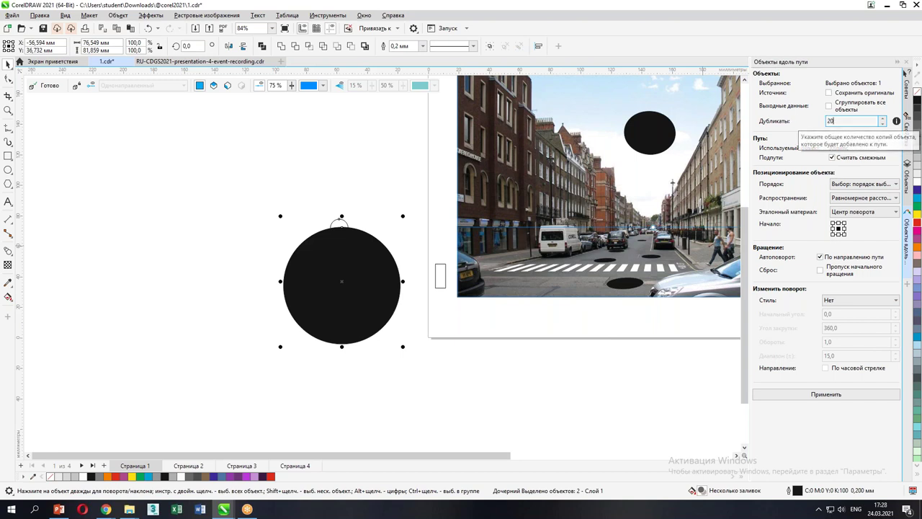
pyautogui.click(818, 395)
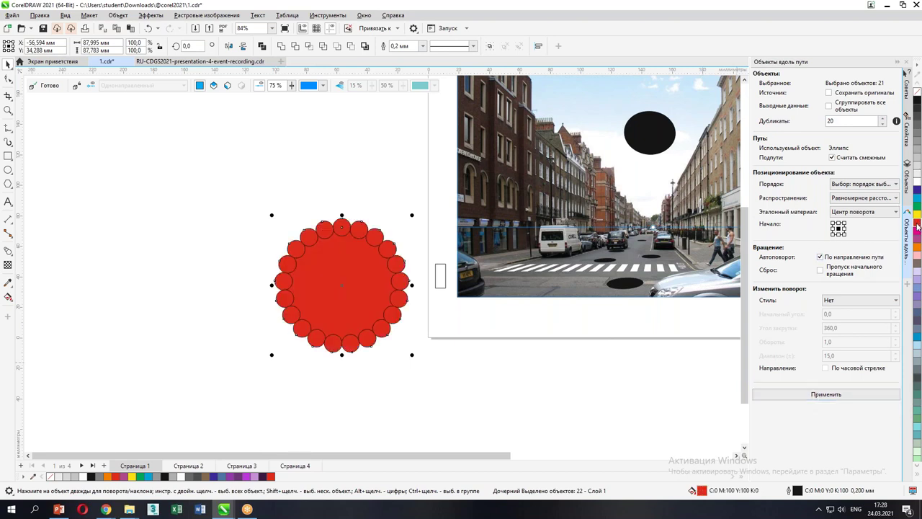
# Step: Fill only the small circles red and group them with the large black circle
pyautogui.keyDown('shift'); pyautogui.click(368, 288); pyautogui.keyUp('shift')
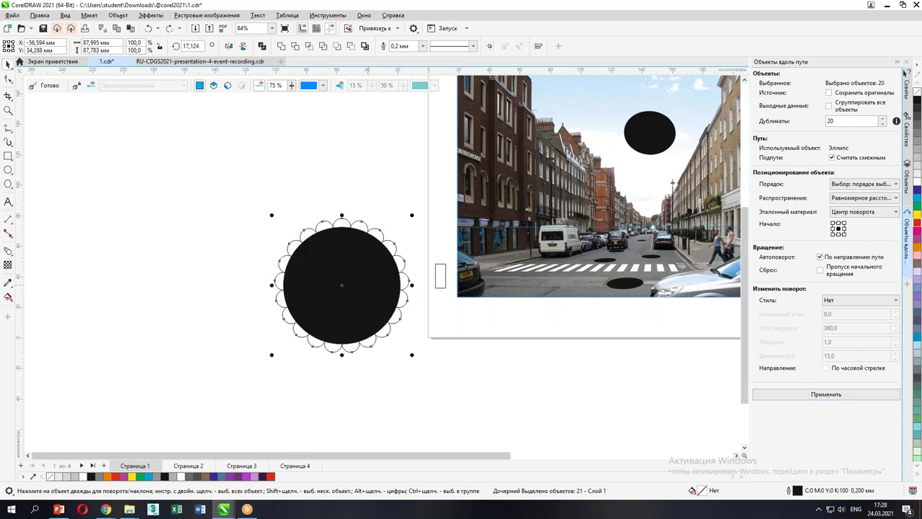
pyautogui.click(918, 224)
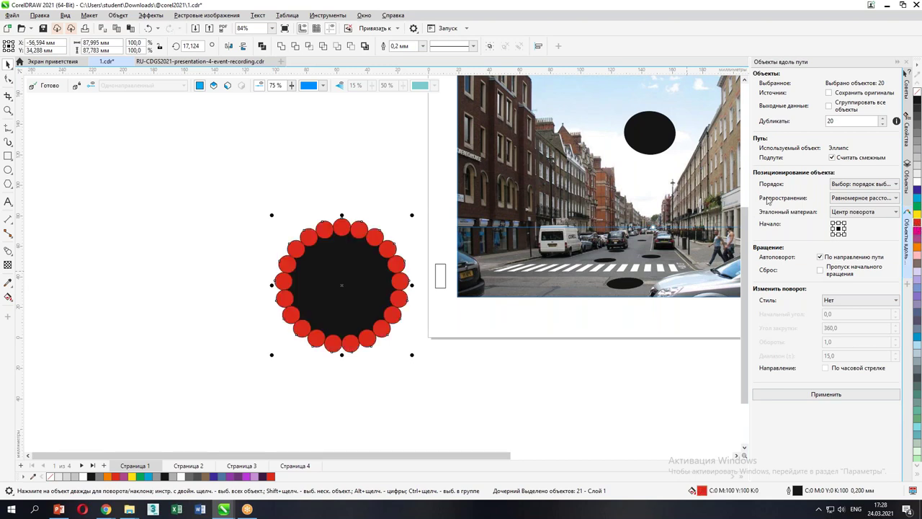
pyautogui.moveTo(224, 194); pyautogui.dragTo(412, 384)
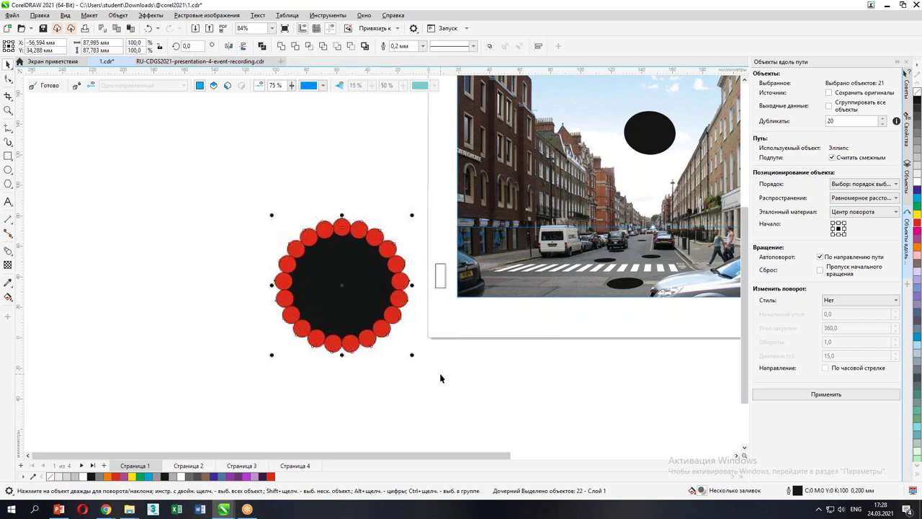
pyautogui.rightClick(354, 267)
pyautogui.click(377, 282)
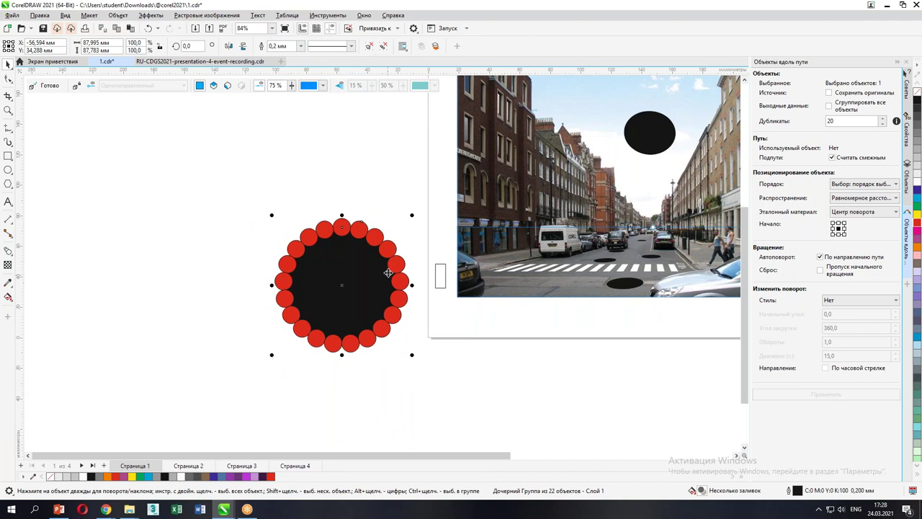
# Step: Place the red-and-black circle group on the street photo and enlarge it to about 132 mm wide
pyautogui.moveTo(625, 286); pyautogui.dragTo(673, 269)
pyautogui.moveTo(358, 295); pyautogui.dragTo(573, 240)
pyautogui.moveTo(645, 141); pyautogui.dragTo(266, 214)
pyautogui.click(342, 260)
pyautogui.click(596, 185)
pyautogui.moveTo(627, 161); pyautogui.dragTo(699, 130)
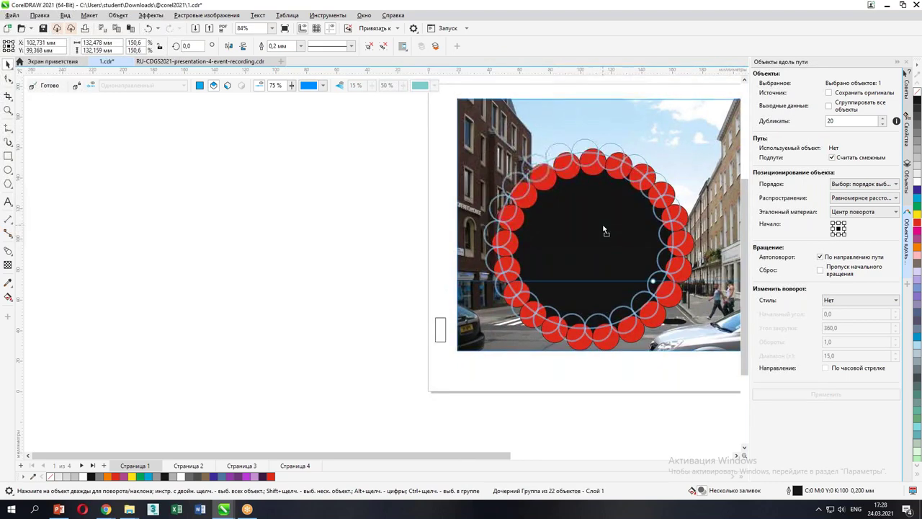
pyautogui.moveTo(642, 303); pyautogui.dragTo(505, 352)
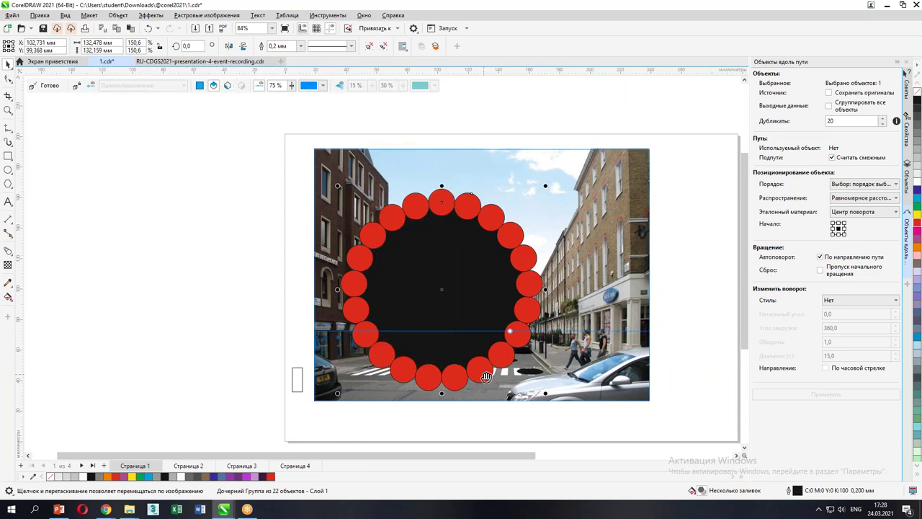
pyautogui.moveTo(486, 377); pyautogui.dragTo(445, 353)
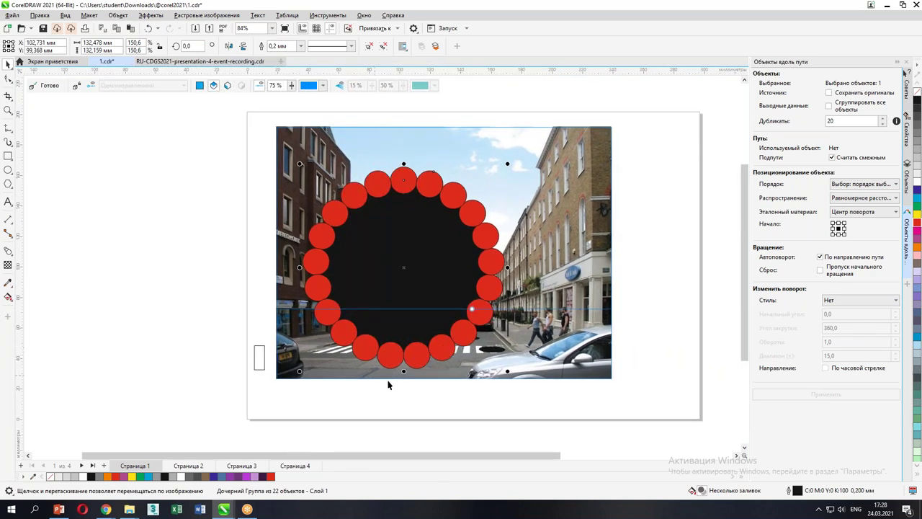
# Step: Try to move the enlarged circle group to another perspective plane, with the orthogonal plane set as the drawing plane
pyautogui.rightClick(401, 334)
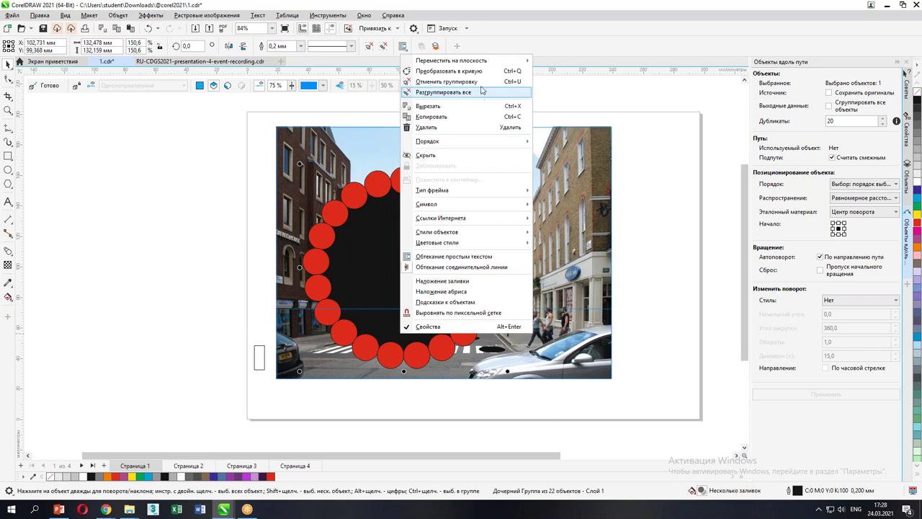
pyautogui.moveTo(490, 62)
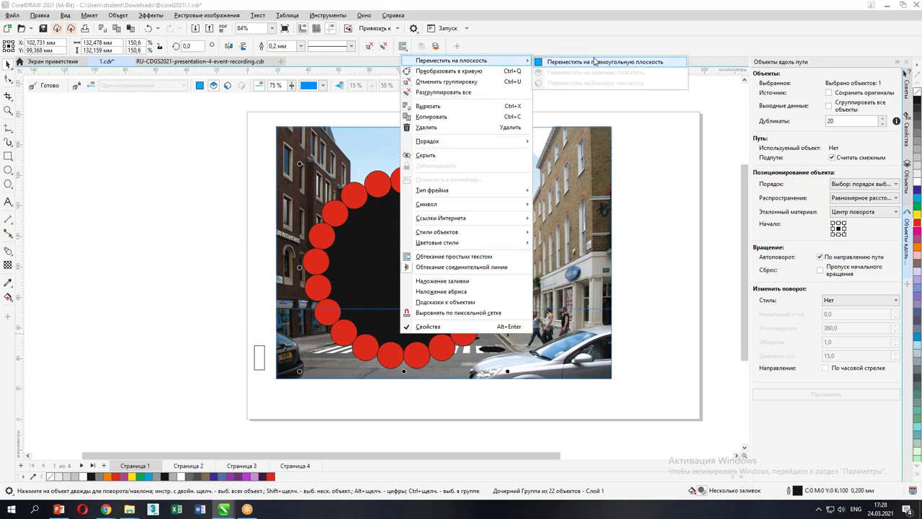
pyautogui.click(237, 253)
pyautogui.click(356, 241)
pyautogui.rightClick(418, 244)
pyautogui.moveTo(484, 229)
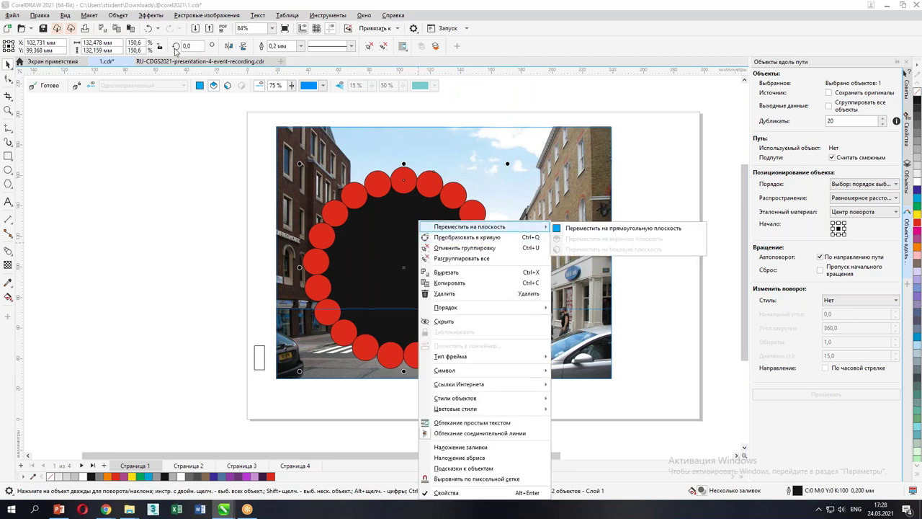
pyautogui.click(200, 88)
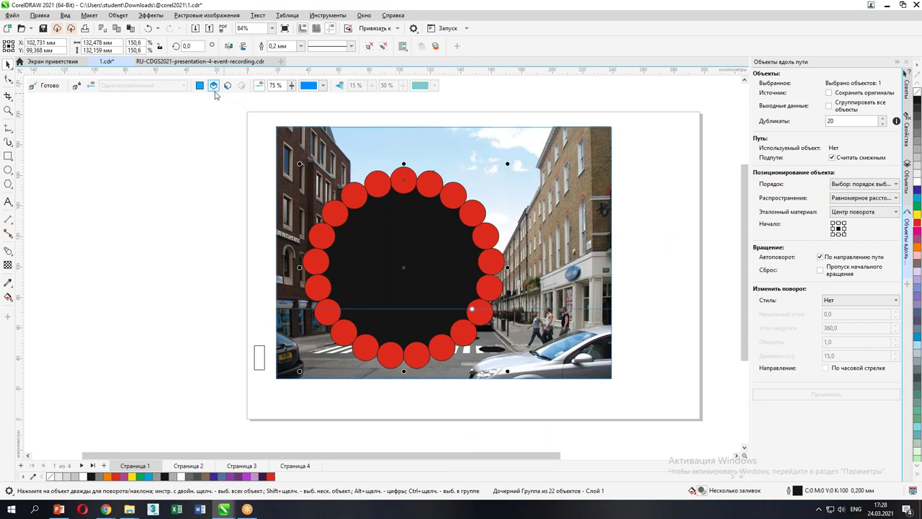
pyautogui.rightClick(414, 219)
pyautogui.moveTo(450, 229)
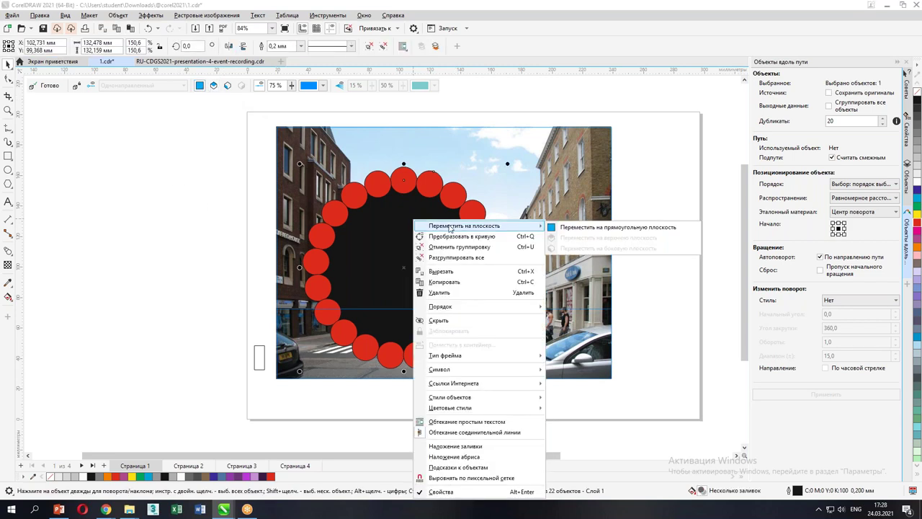
pyautogui.click(136, 209)
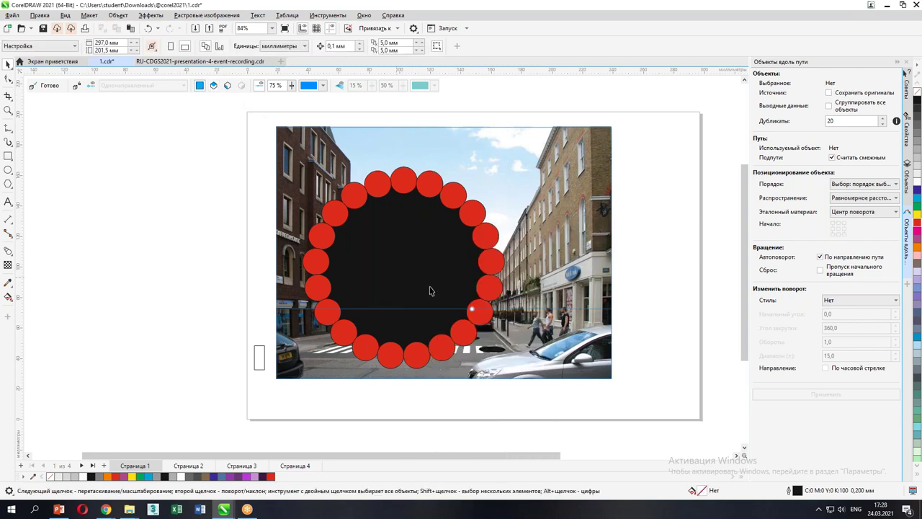
# Step: Move the black ellipse just above the silver car onto the orthogonal plane
pyautogui.keyDown('ctrl'); pyautogui.click(494, 352); pyautogui.keyUp('ctrl')
pyautogui.rightClick(492, 350)
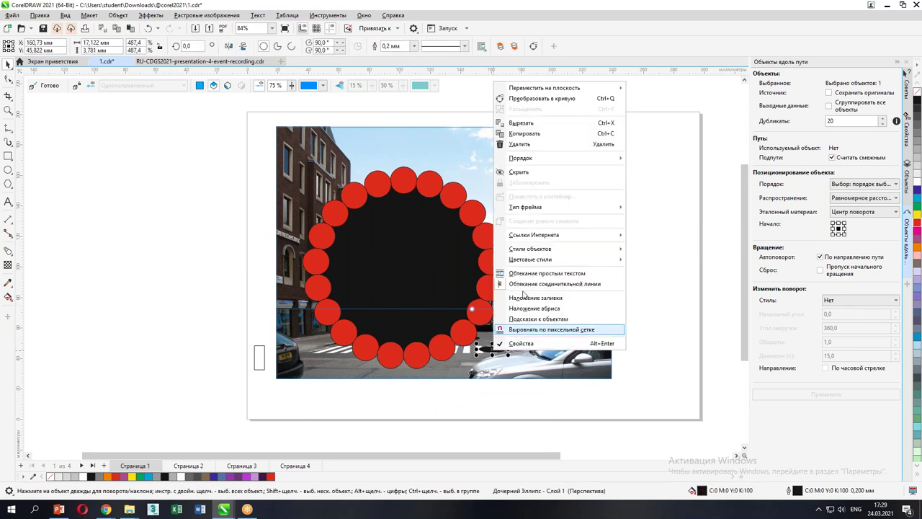
pyautogui.moveTo(577, 88)
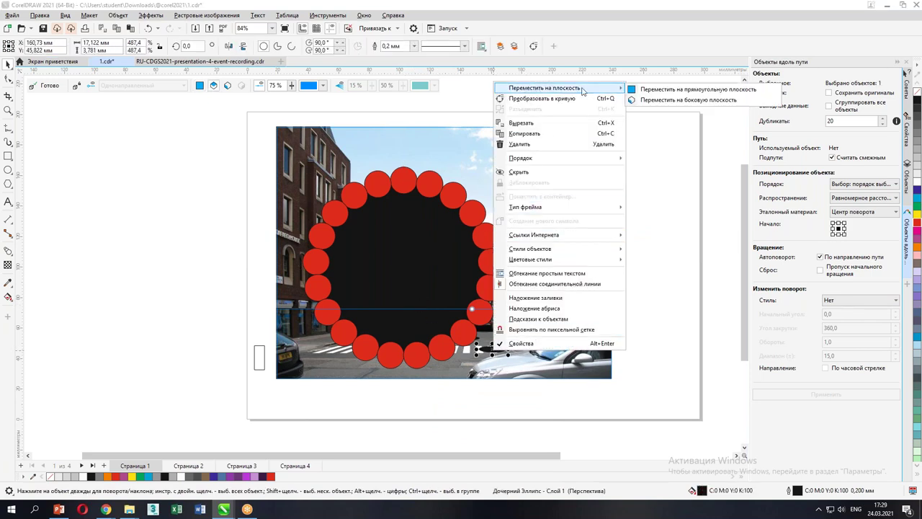
pyautogui.click(686, 100)
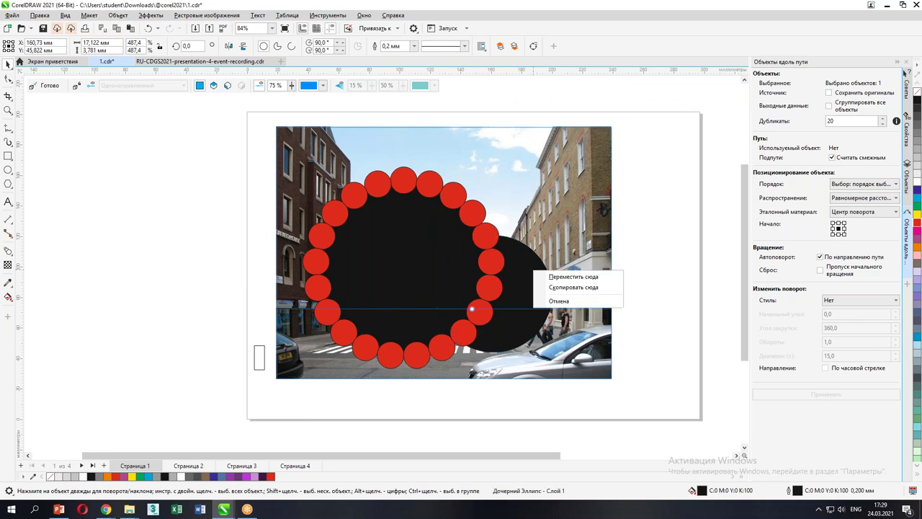
# Step: Check the plane options for the plain black circle and reposition it over the buildings at the photo's upper right
pyautogui.rightClick(526, 280)
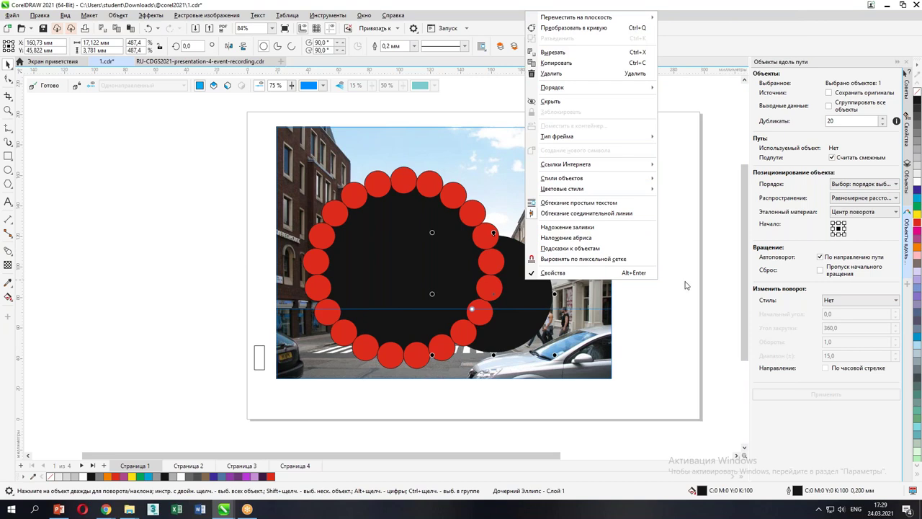
pyautogui.click(514, 286)
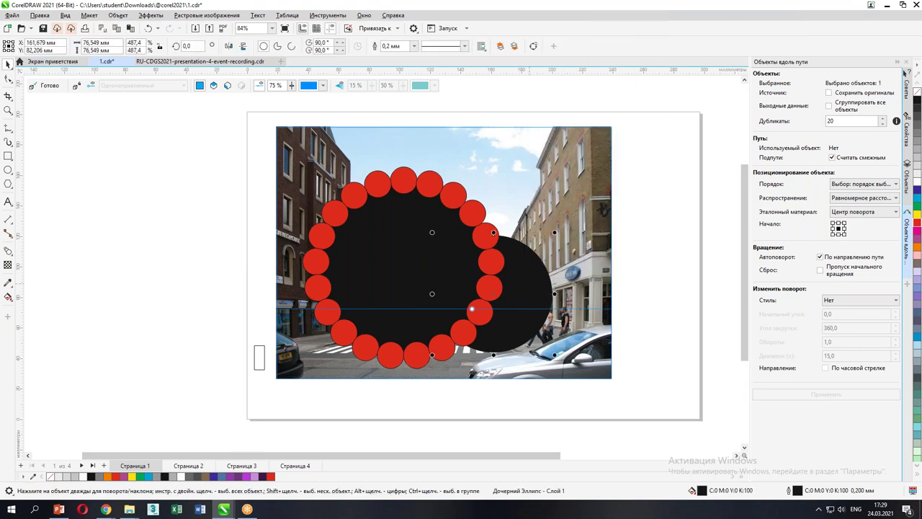
pyautogui.rightClick(528, 285)
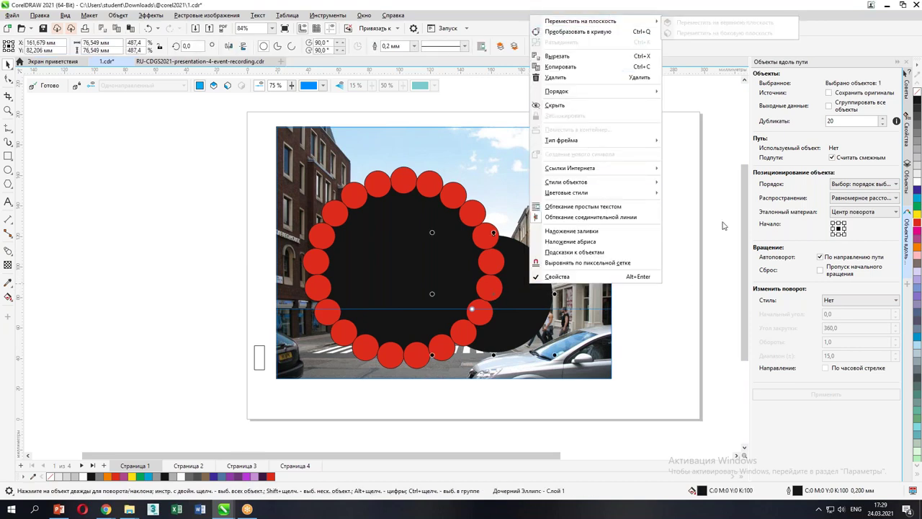
pyautogui.click(717, 252)
pyautogui.click(569, 229)
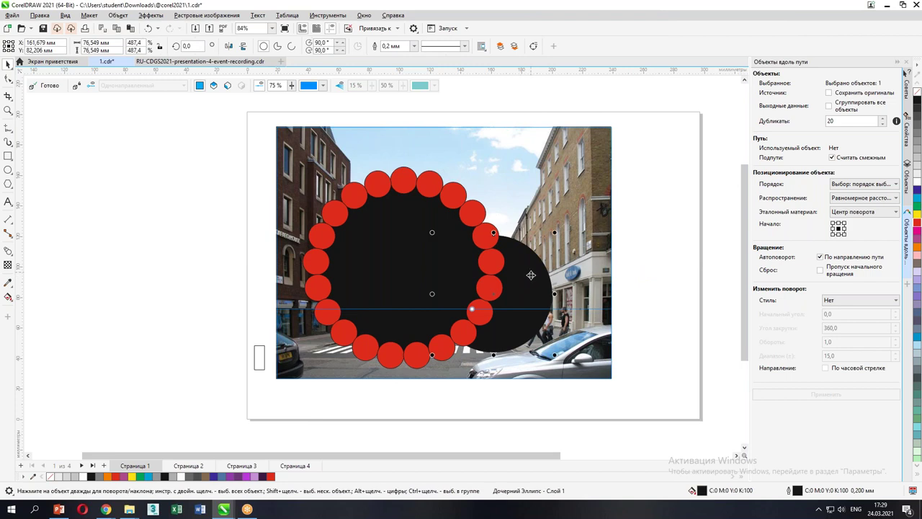
pyautogui.moveTo(569, 229); pyautogui.dragTo(614, 248)
# Step: Recheck which planes the large red-edged circle group can be moved to
pyautogui.click(399, 270)
pyautogui.rightClick(397, 262)
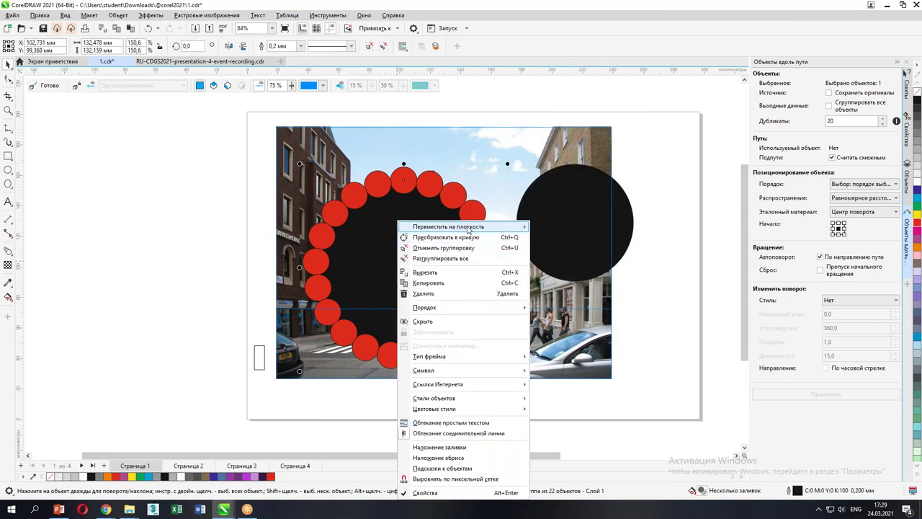
pyautogui.moveTo(469, 230)
pyautogui.click(240, 181)
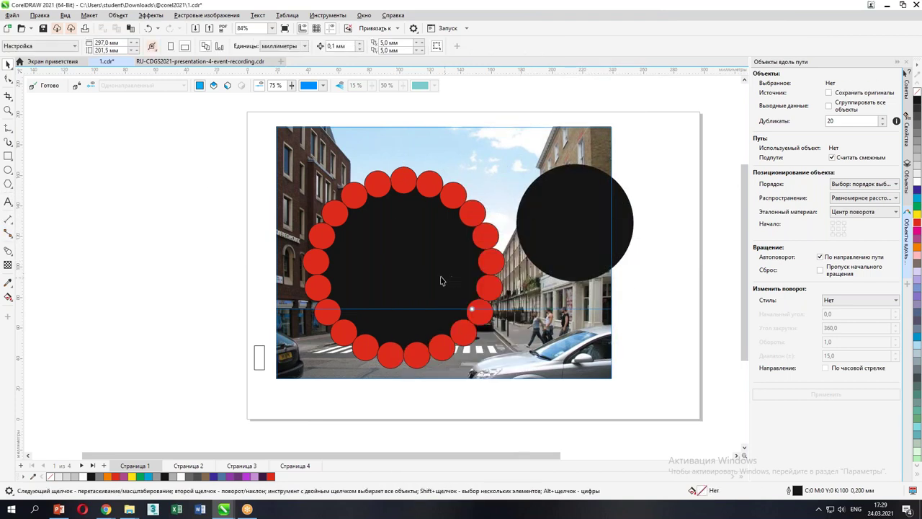
# Step: Shrink and reposition the red-edged group within the photo at about 80 mm wide and check its available planes
pyautogui.moveTo(411, 255); pyautogui.dragTo(479, 229)
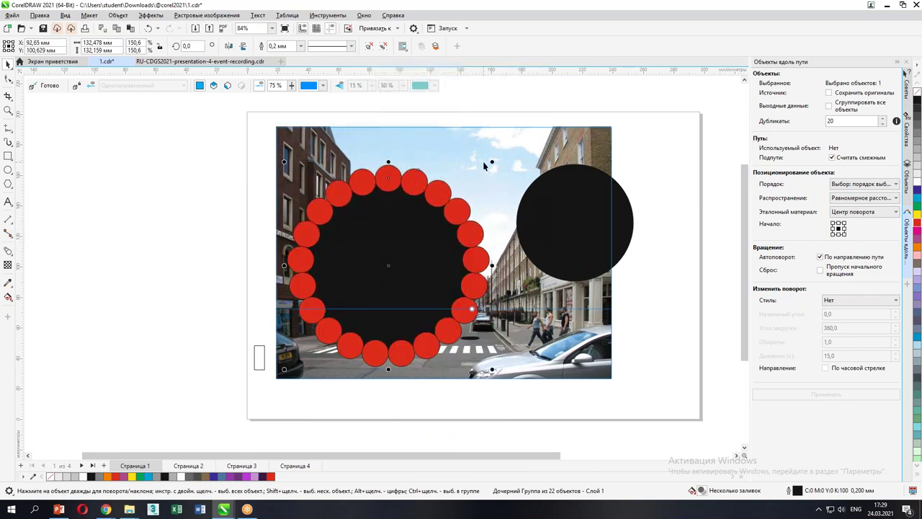
pyautogui.moveTo(492, 162); pyautogui.dragTo(450, 227)
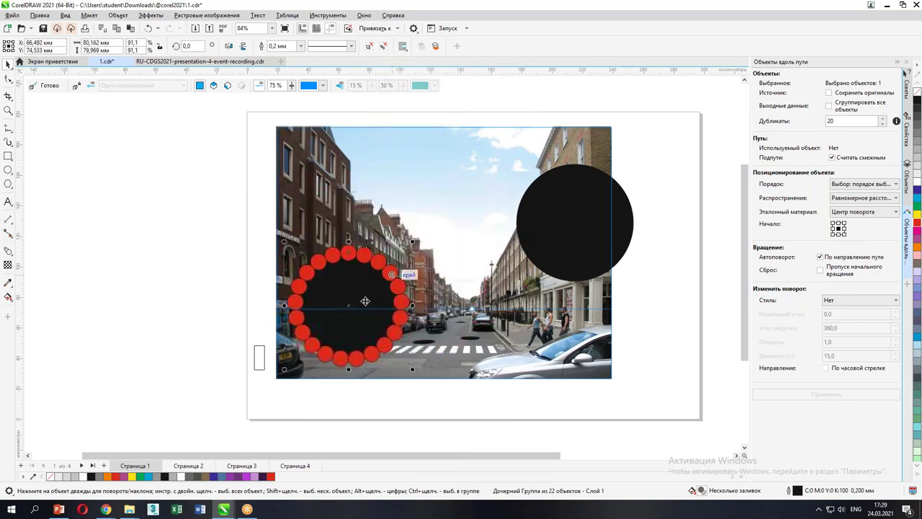
pyautogui.moveTo(353, 288); pyautogui.dragTo(371, 229)
pyautogui.rightClick(371, 223)
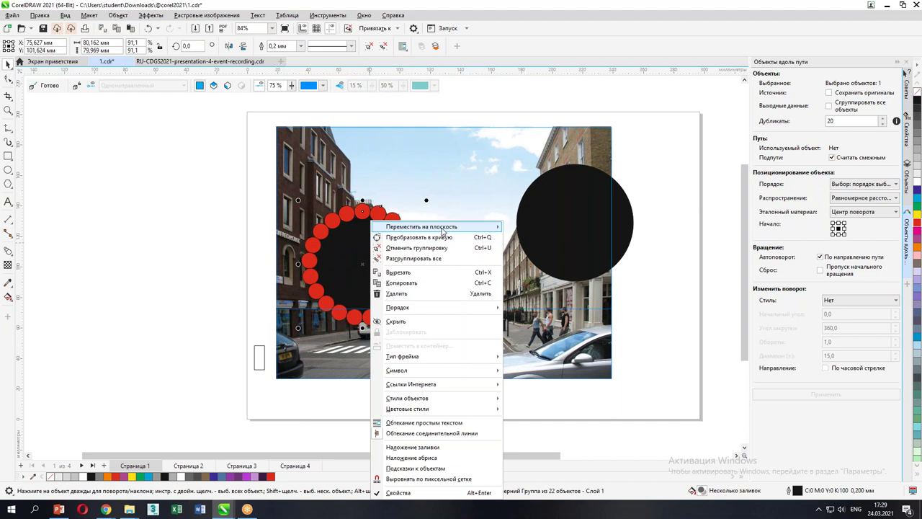
pyautogui.moveTo(442, 228)
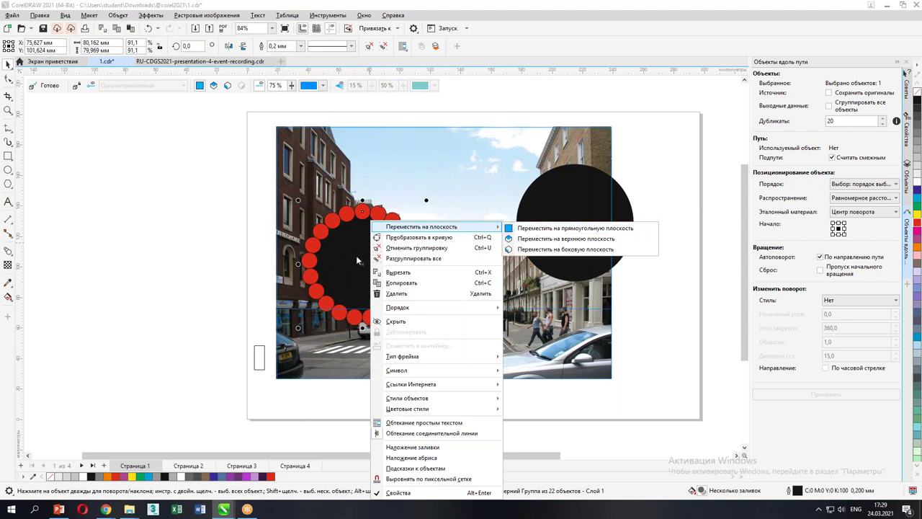
pyautogui.click(526, 228)
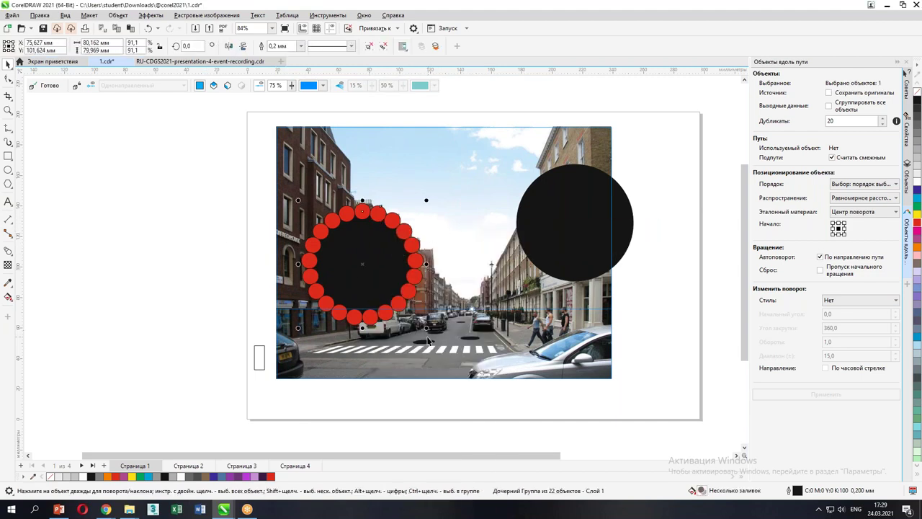
# Step: Enlarge the red-edged group to about 103 mm wide and move it onto the top plane
pyautogui.moveTo(426, 328); pyautogui.dragTo(462, 363)
pyautogui.rightClick(386, 253)
pyautogui.moveTo(459, 229)
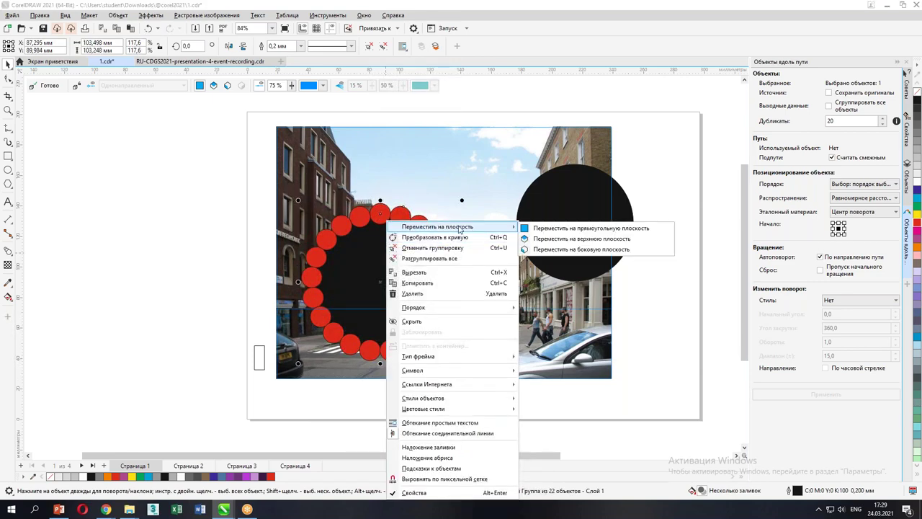
pyautogui.click(576, 239)
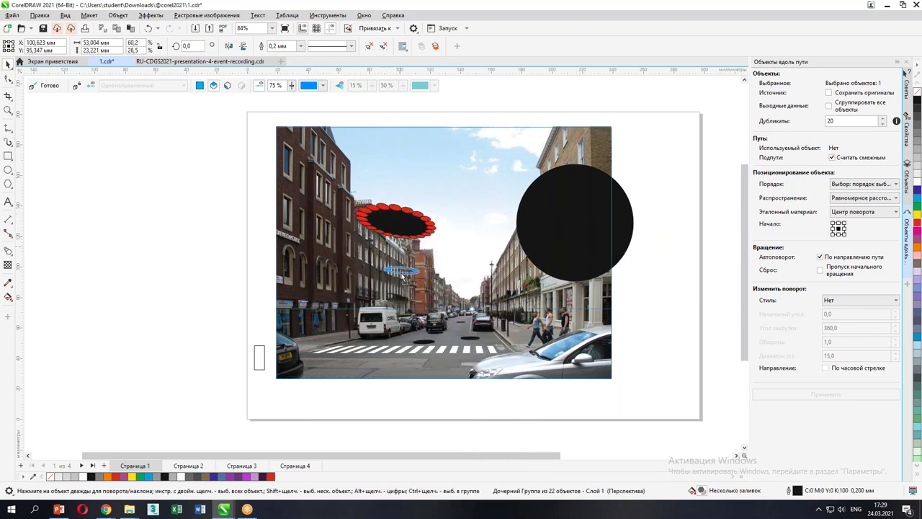
# Step: Place the red-edged group in perspective on the road in front of the pedestrian crossing
pyautogui.moveTo(404, 324); pyautogui.dragTo(497, 326)
pyautogui.scroll(3, 354, 359)
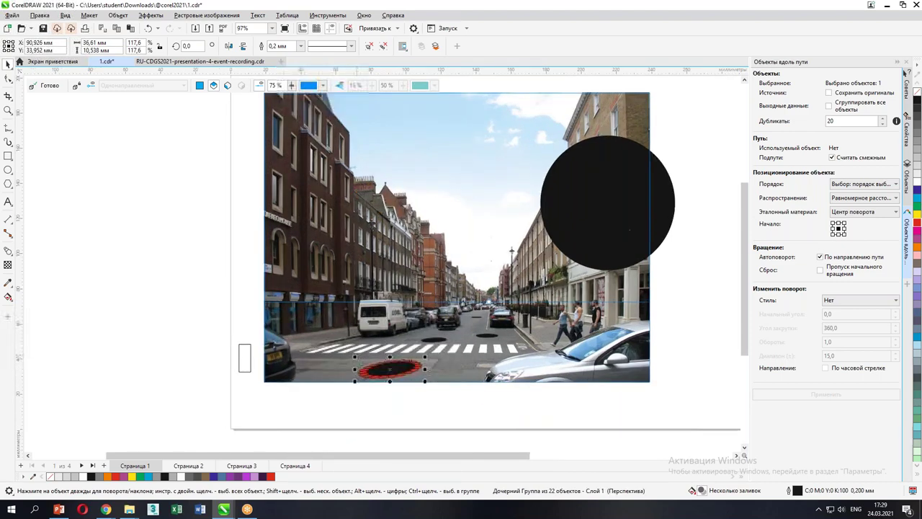
pyautogui.scroll(1, 355, 359)
pyautogui.moveTo(392, 386); pyautogui.dragTo(425, 388)
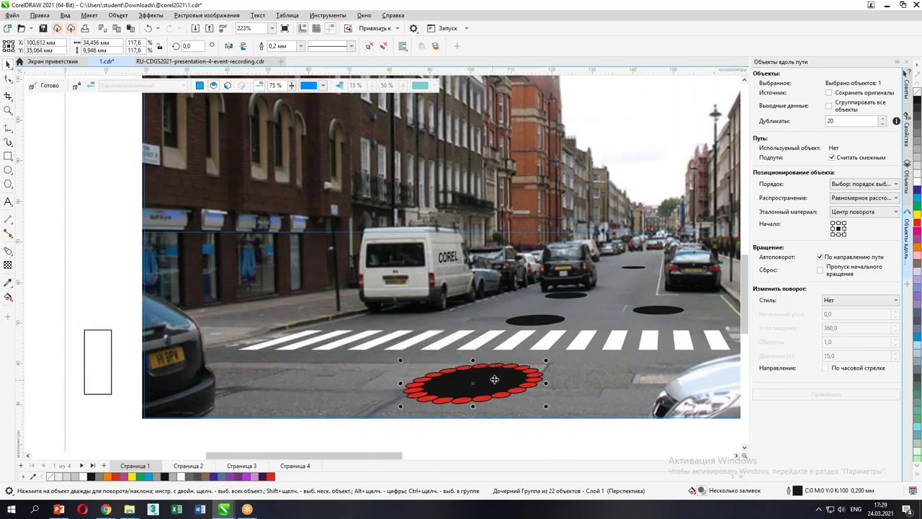
pyautogui.scroll(-2, 438, 393)
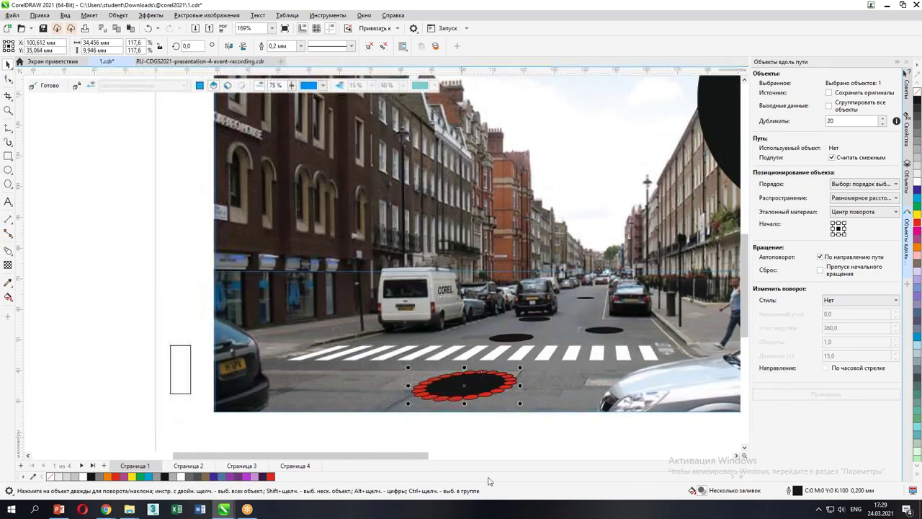
# Step: Shift the red-edged group about 11 mm right along the road and delete the large black circle over the right-hand buildings
pyautogui.click(490, 450)
pyautogui.moveTo(472, 389); pyautogui.dragTo(506, 387)
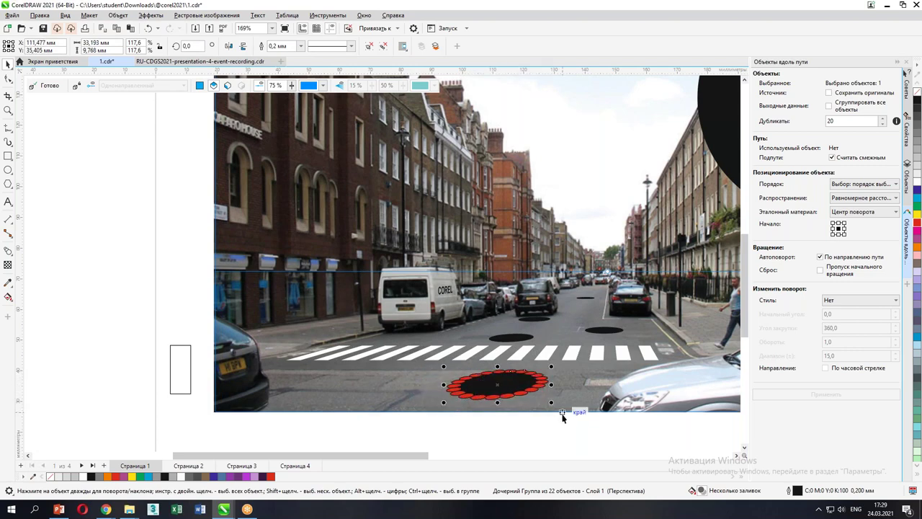
pyautogui.press('h')
pyautogui.moveTo(733, 327); pyautogui.dragTo(307, 327)
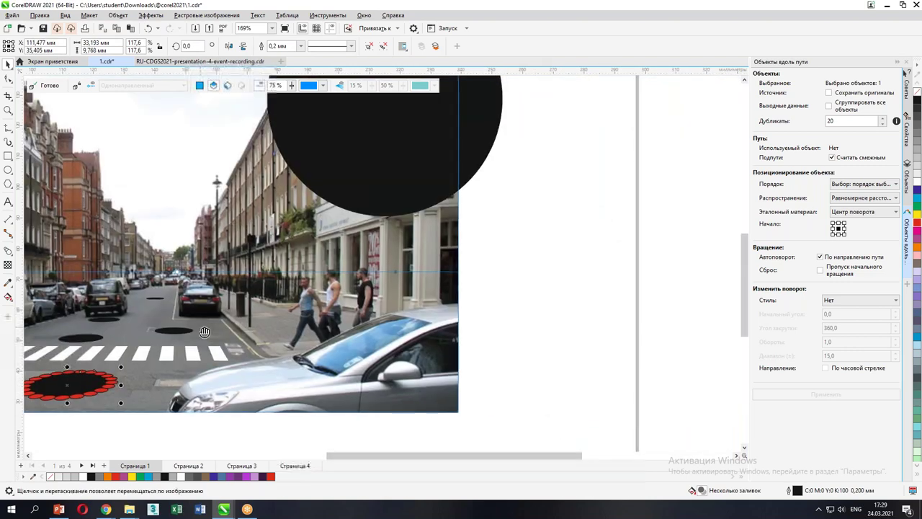
pyautogui.moveTo(205, 331); pyautogui.dragTo(544, 330)
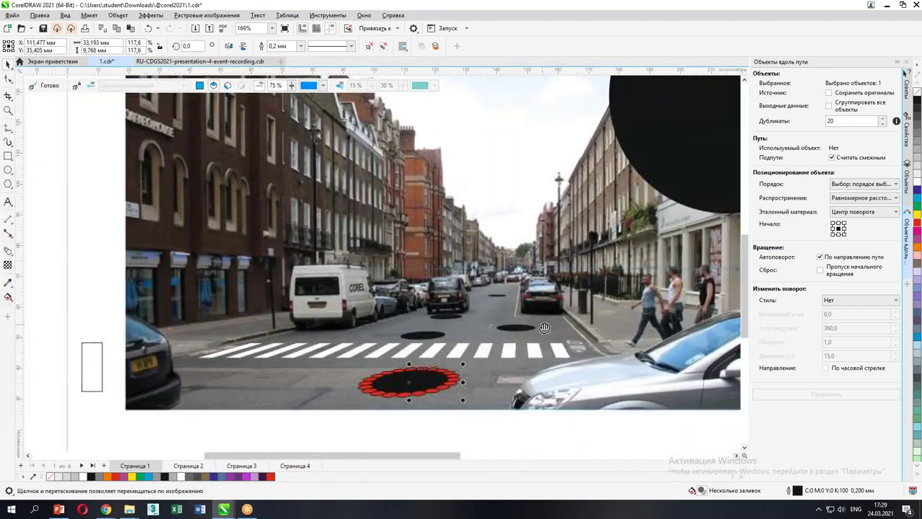
pyautogui.click(695, 151)
pyautogui.press('Delete')
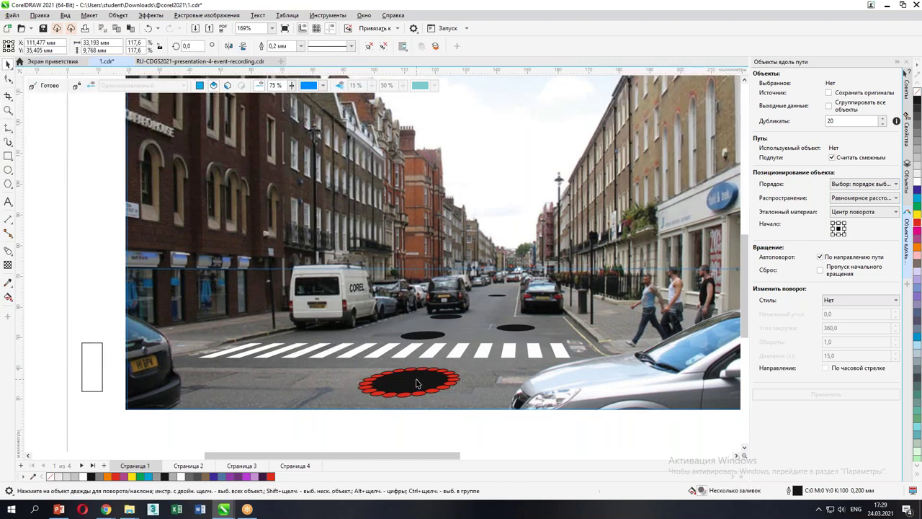
pyautogui.click(384, 370)
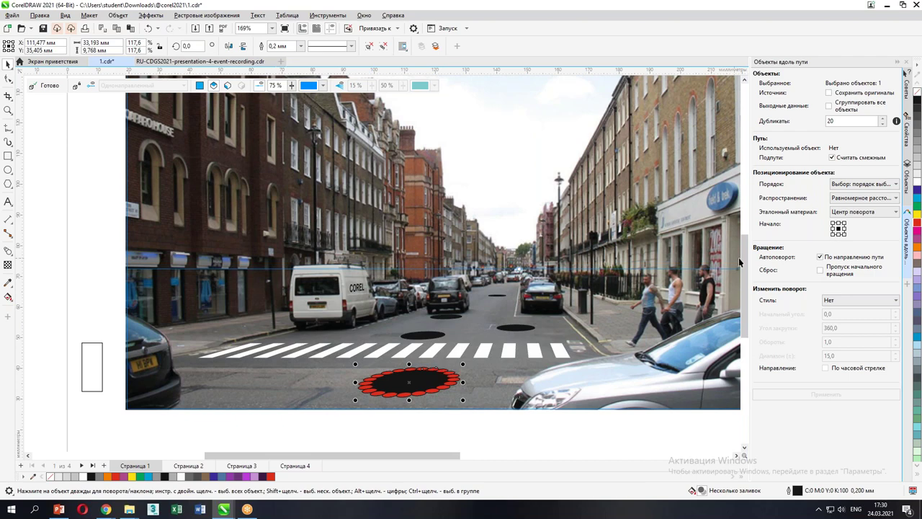
# Step: Draw an ellipse about 8.5 mm wide in perspective on the shop fascia beside the blue sign and nudge it slightly left
pyautogui.scroll(2, 621, 207)
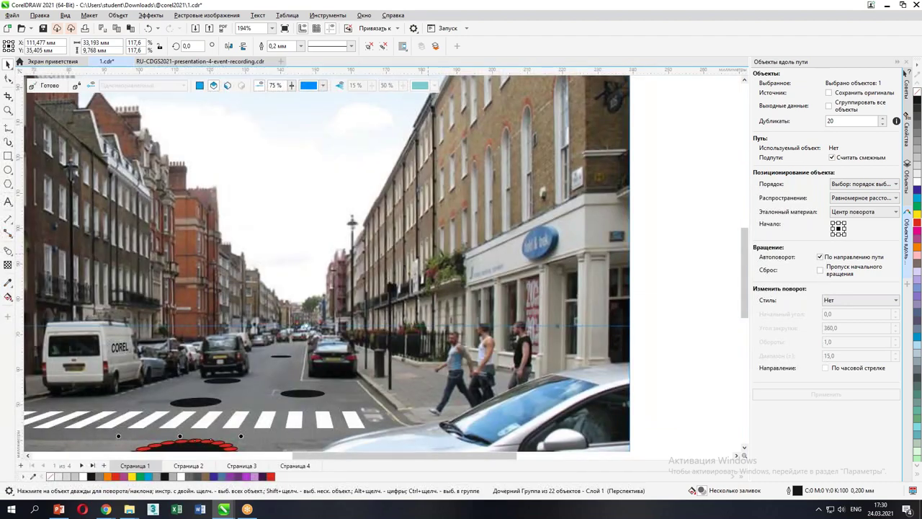
pyautogui.scroll(2, 544, 200)
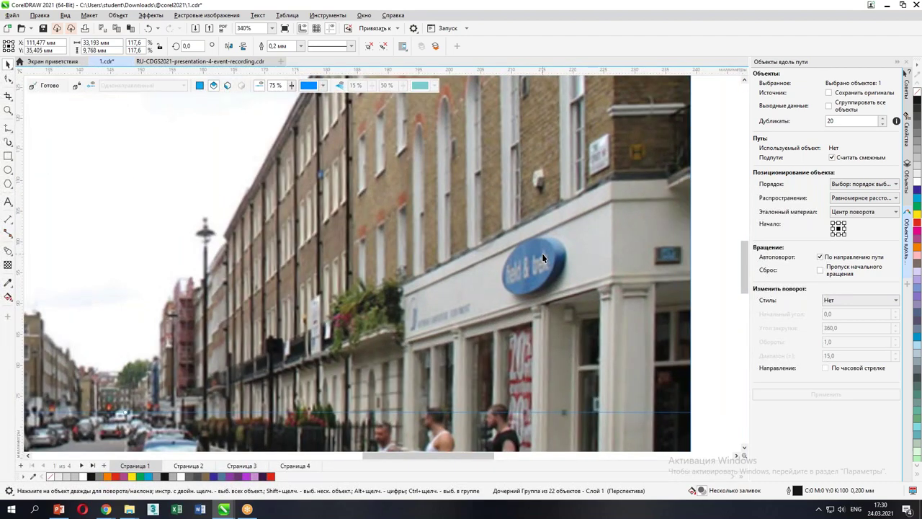
pyautogui.click(8, 170)
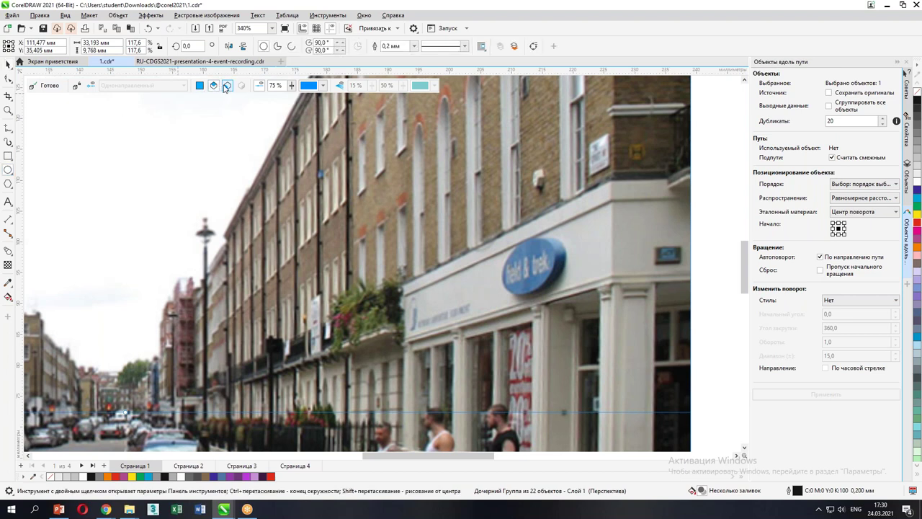
pyautogui.moveTo(432, 285); pyautogui.dragTo(487, 315)
pyautogui.click(8, 64)
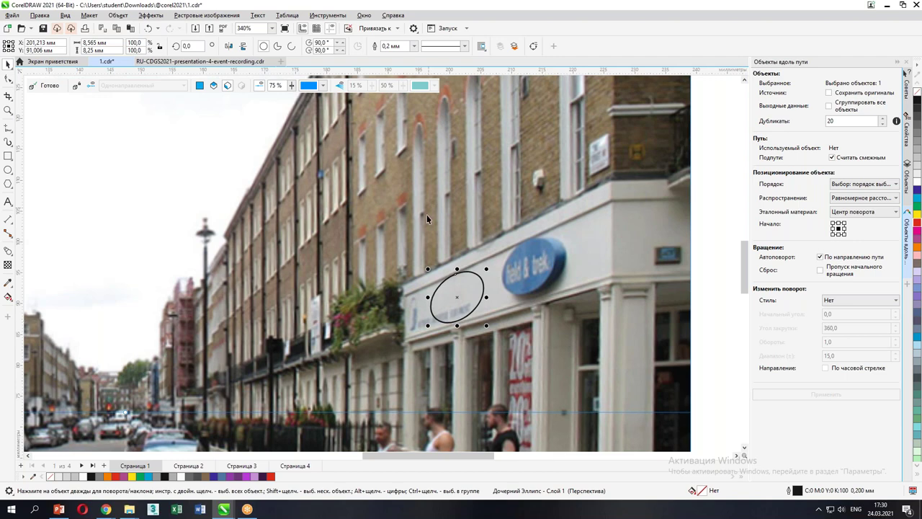
pyautogui.scroll(-4, 417, 238)
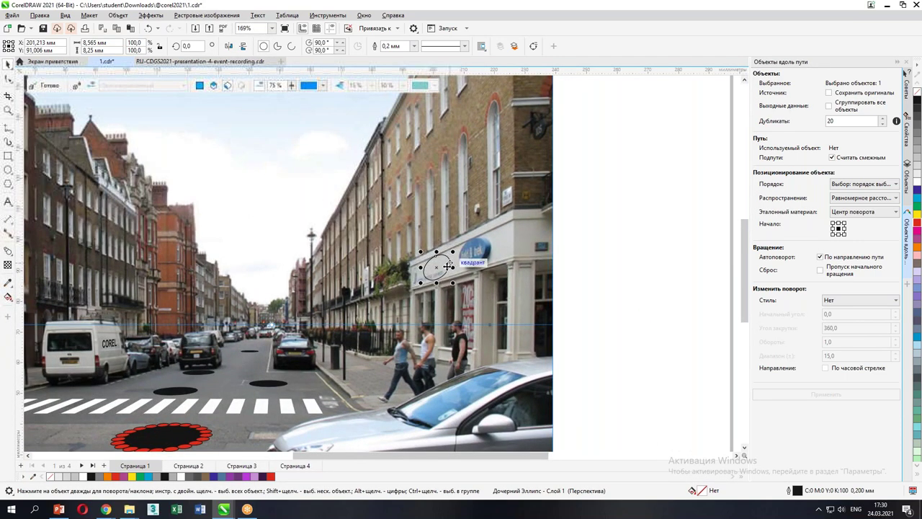
pyautogui.scroll(6, 437, 256)
pyautogui.moveTo(438, 256); pyautogui.dragTo(432, 255)
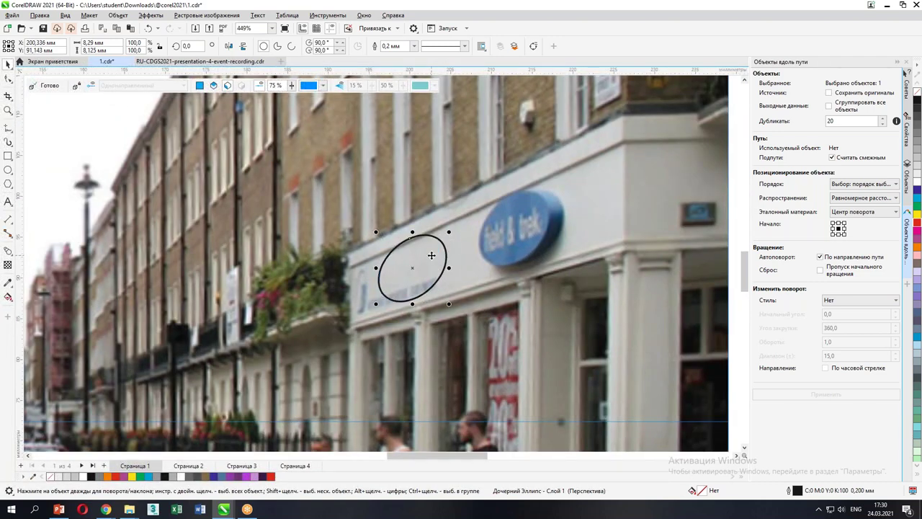
# Step: Extrude the fascia ellipse toward the blue sign and fill it with 10% black
pyautogui.click(9, 252)
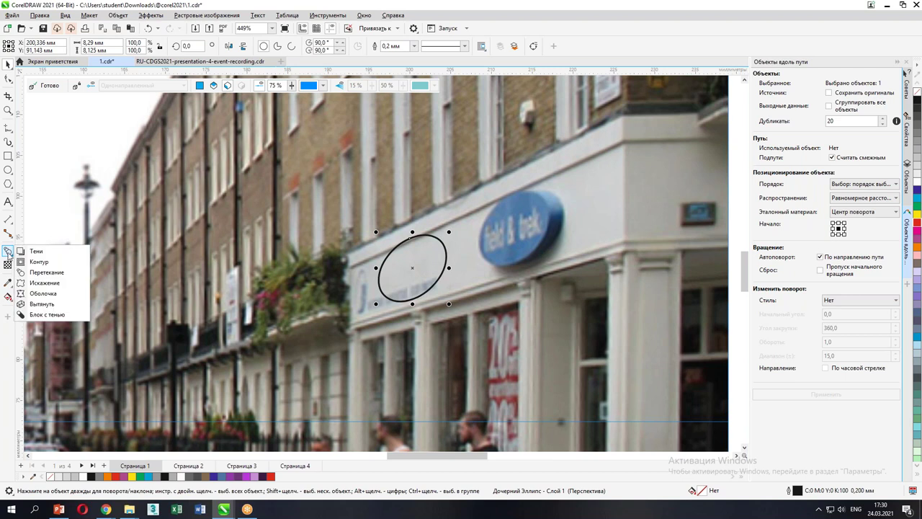
pyautogui.click(42, 304)
pyautogui.moveTo(431, 264); pyautogui.dragTo(471, 249)
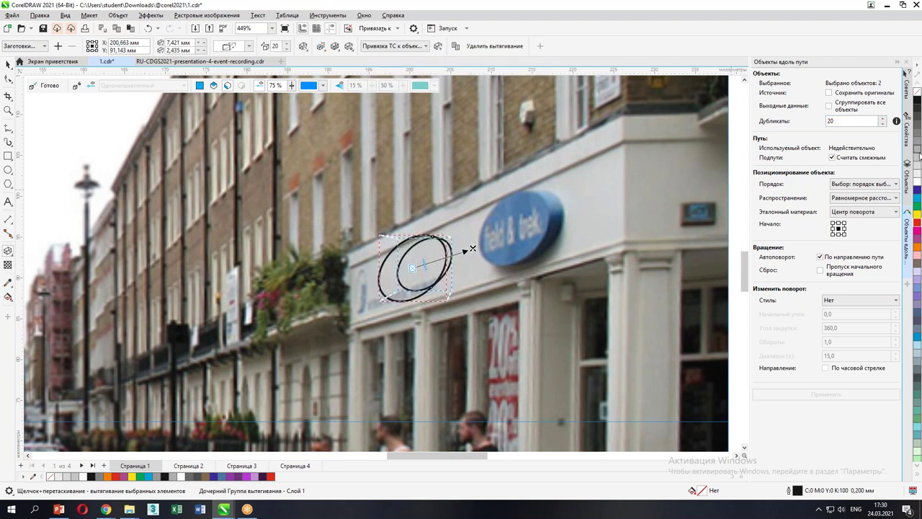
pyautogui.click(918, 175)
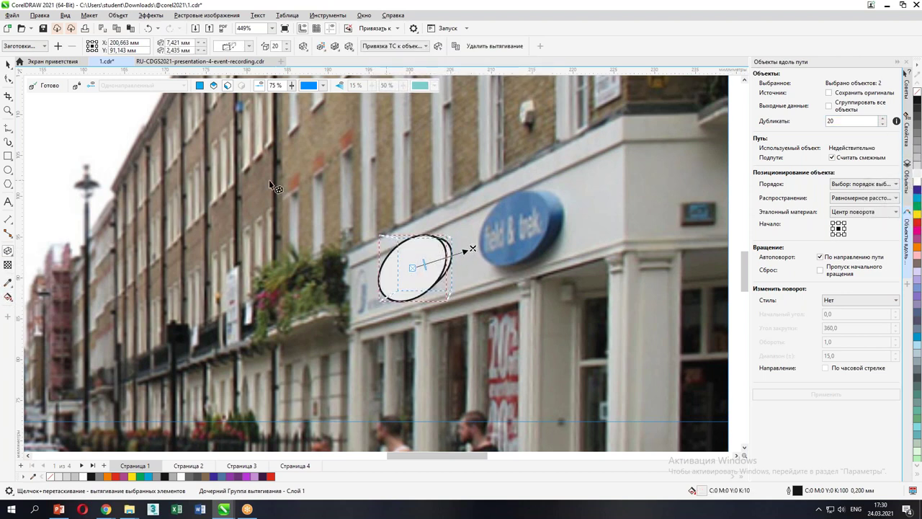
# Step: Try to reposition the extruded ellipse on the shop fascia, and remove it
pyautogui.click(8, 65)
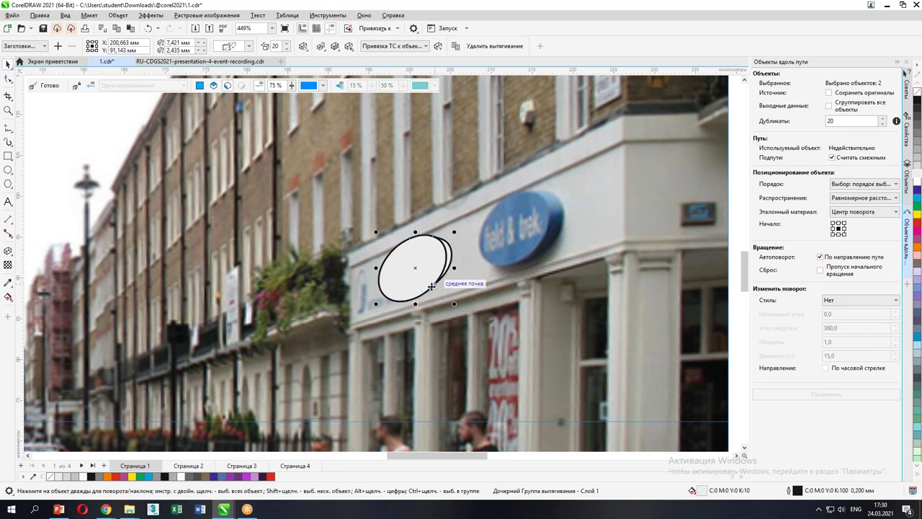
pyautogui.moveTo(422, 264); pyautogui.dragTo(425, 257)
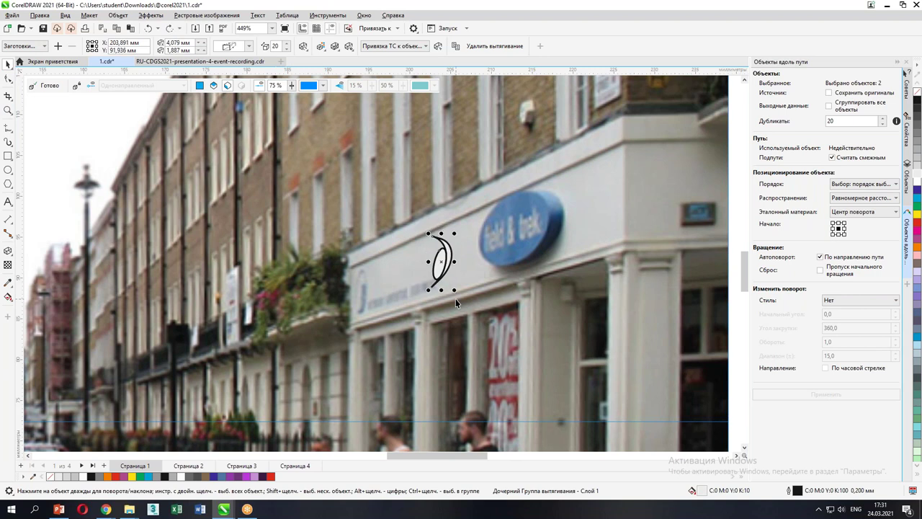
pyautogui.click(455, 298)
# Step: Draw a rectangle about 19 by 53 mm in perspective on the right-hand brick wall above the shop and fill it blue (C100 M100 Y0 K0)
pyautogui.scroll(-2, 414, 256)
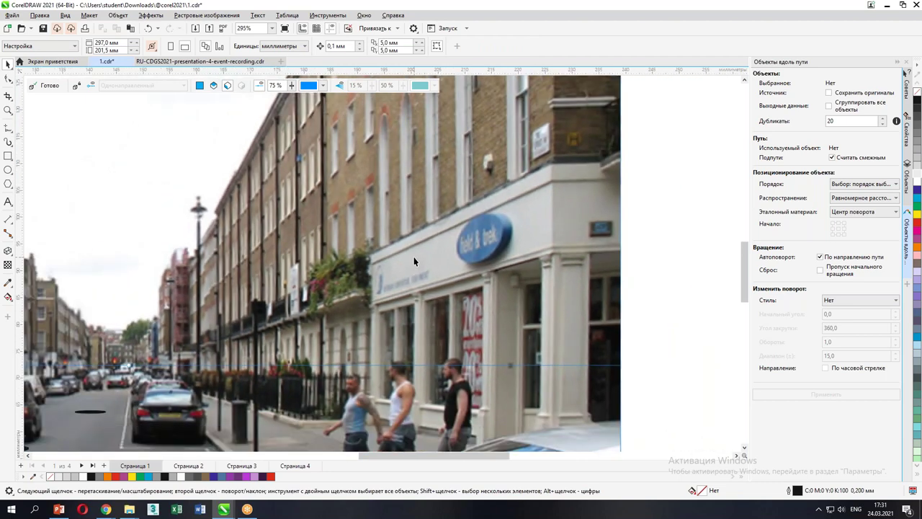
pyautogui.scroll(-1, 414, 256)
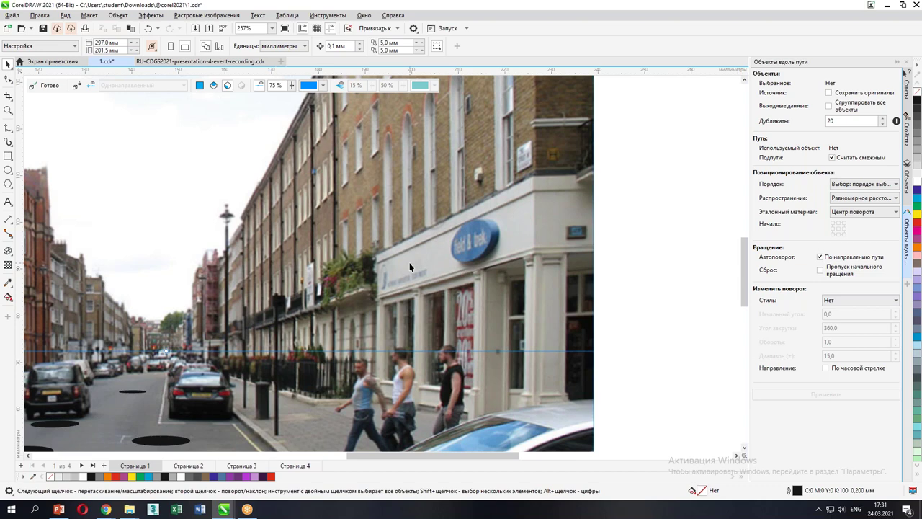
pyautogui.scroll(-3, 332, 270)
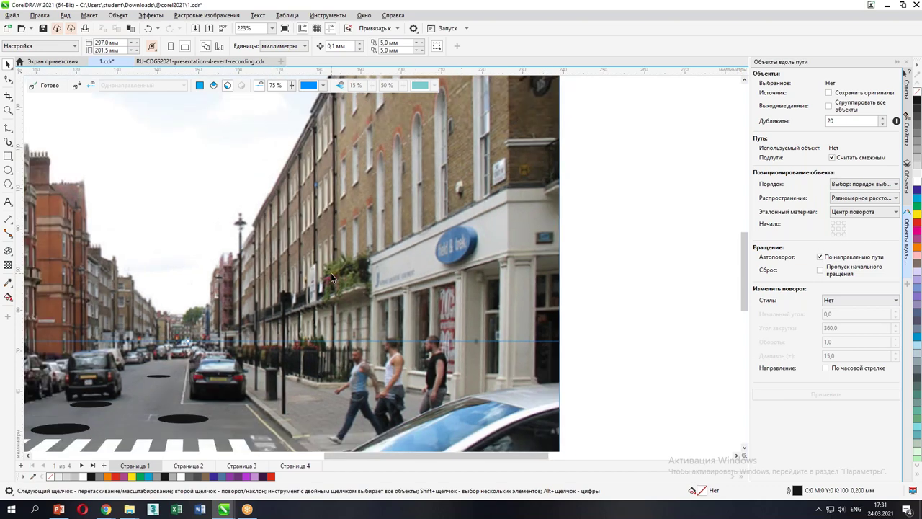
pyautogui.scroll(-3, 331, 266)
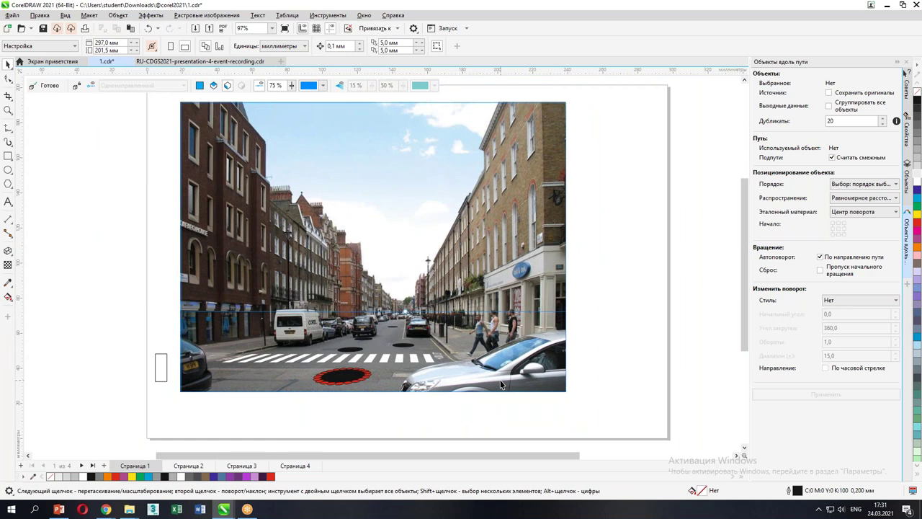
pyautogui.click(8, 156)
pyautogui.click(227, 86)
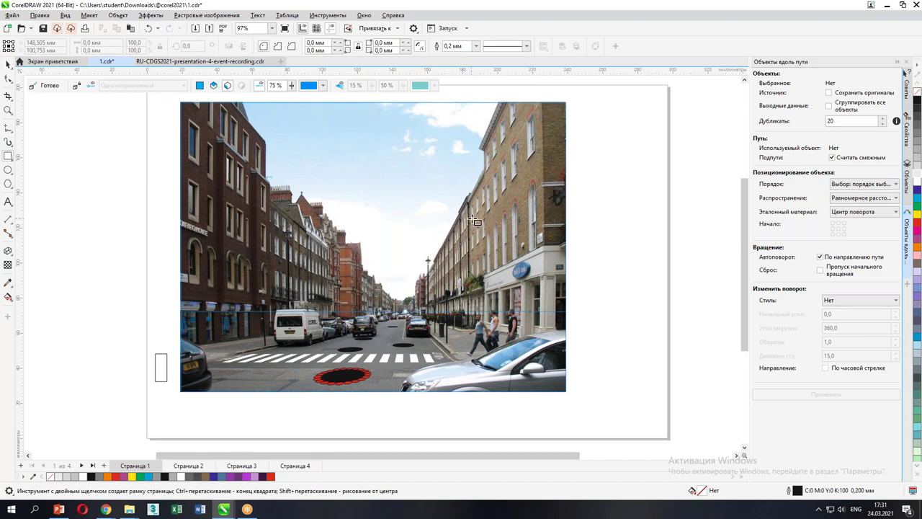
pyautogui.moveTo(487, 217); pyautogui.dragTo(520, 244)
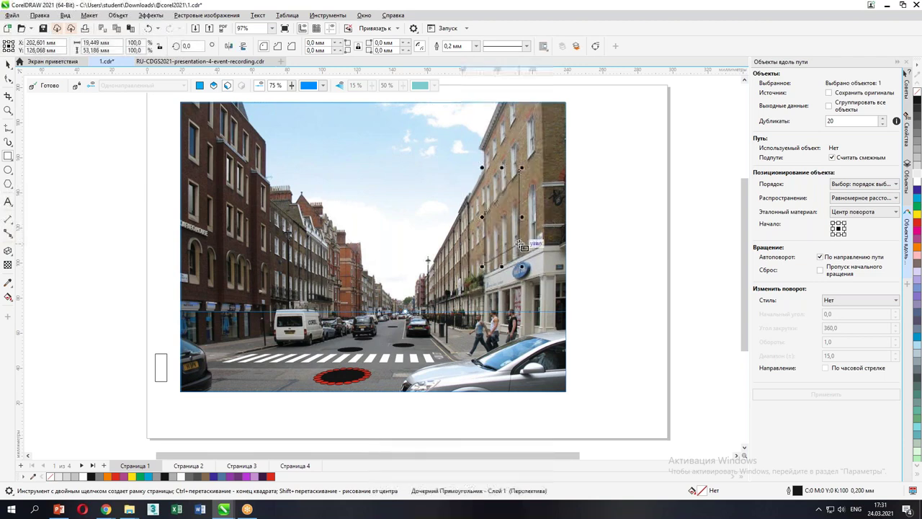
pyautogui.click(918, 190)
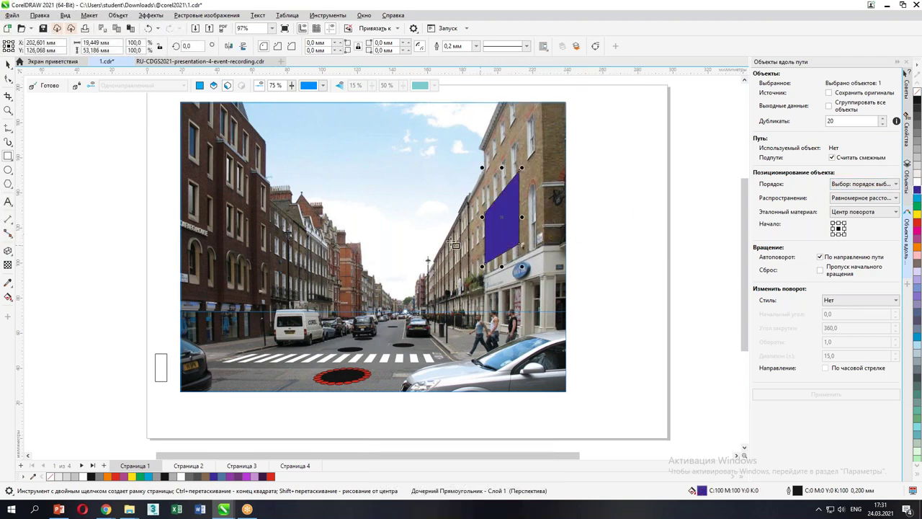
# Step: Add two lines of 24 pt Arial text in the sky, reading "Specialist.ru" and "Приходи"
pyautogui.click(8, 202)
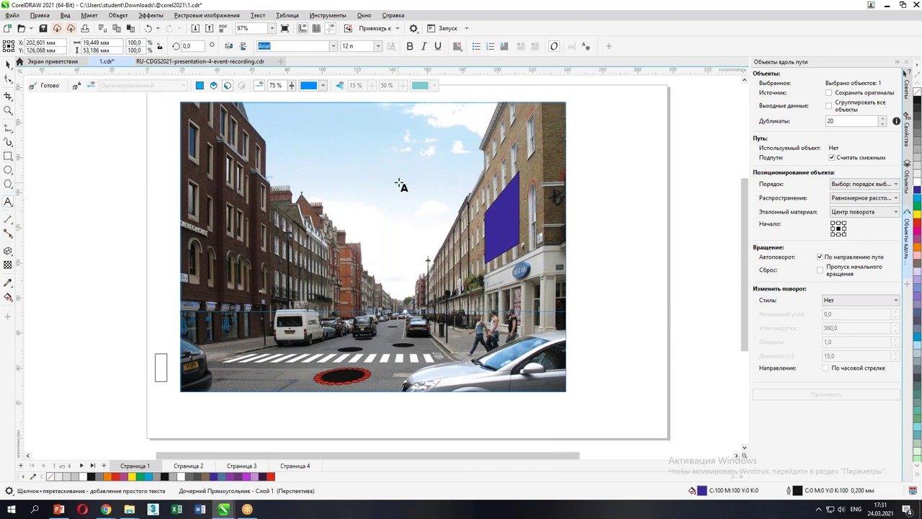
pyautogui.click(382, 196)
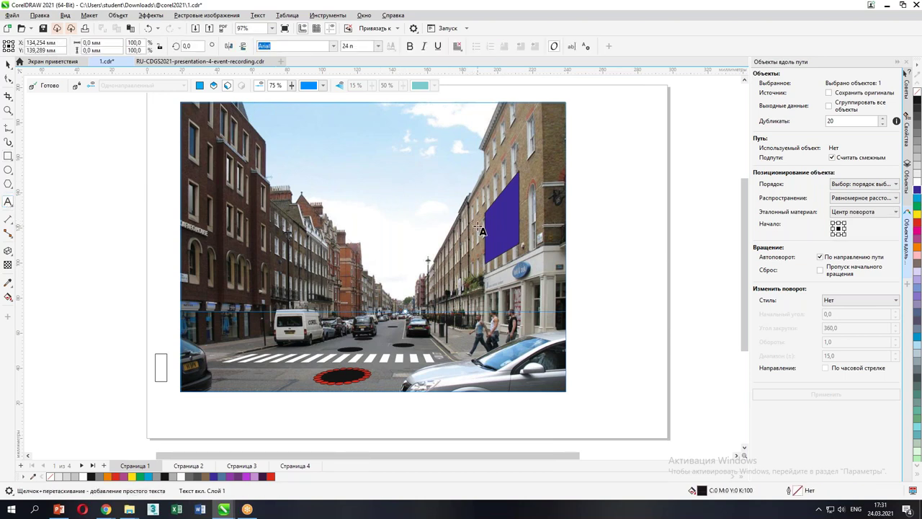
pyautogui.write('Specialist.ru')
pyautogui.press('Return')
pyautogui.hotkey('alt', 'shift')
pyautogui.write('Приходи')
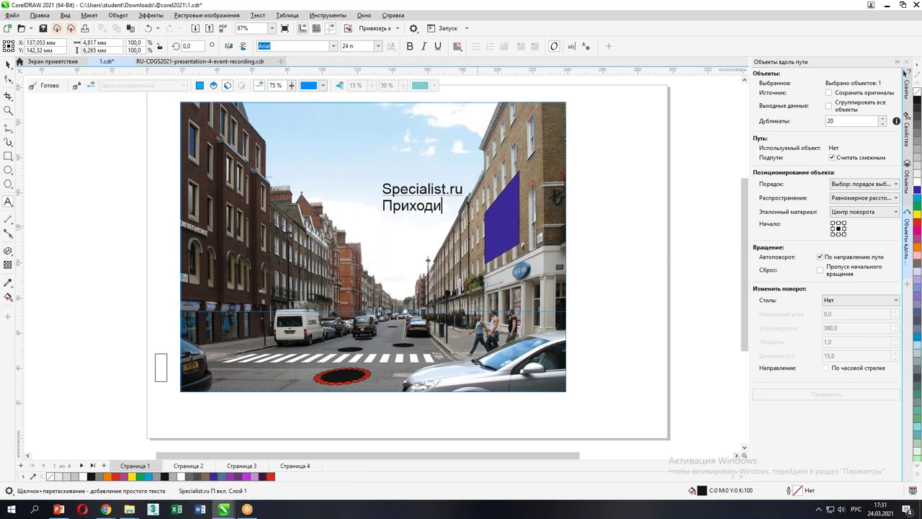
# Step: Complete the text's second line as "Приходите к нам учиться!" and move the text onto the purple panel of the brick building
pyautogui.write('те к нам учиться')
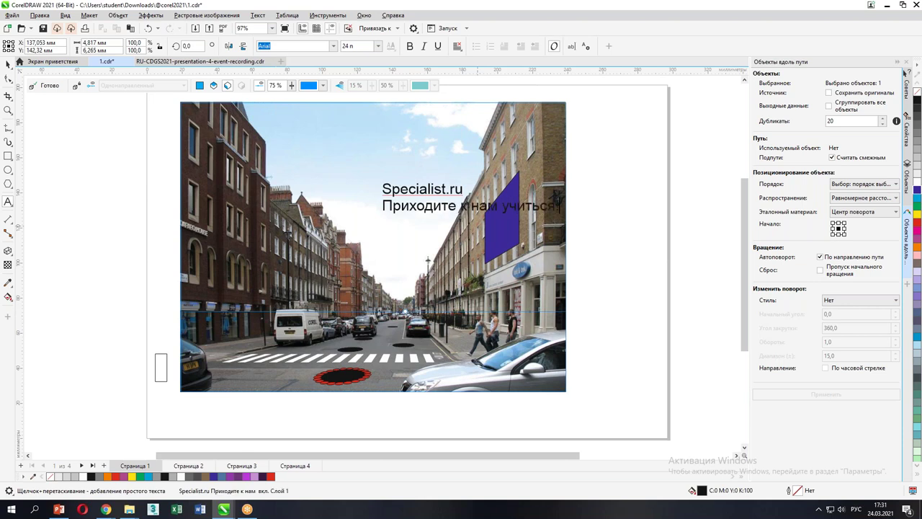
pyautogui.click(7, 64)
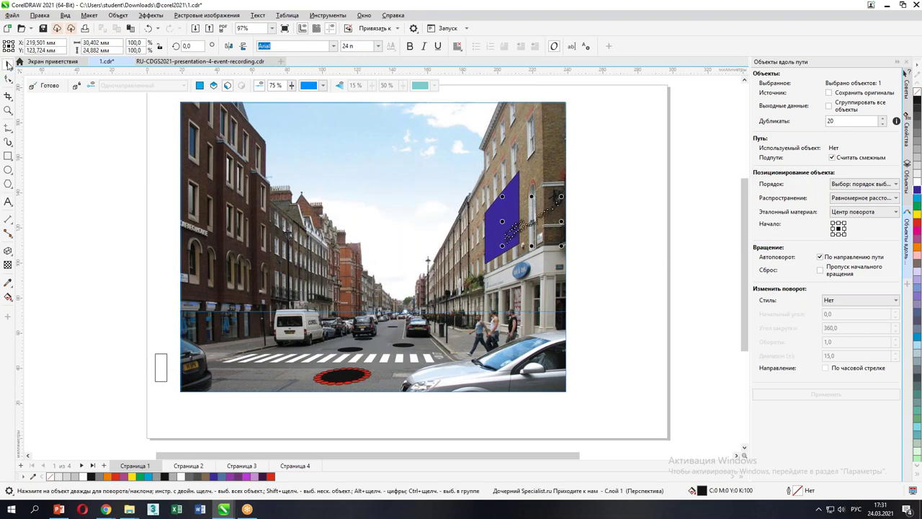
pyautogui.click(541, 216)
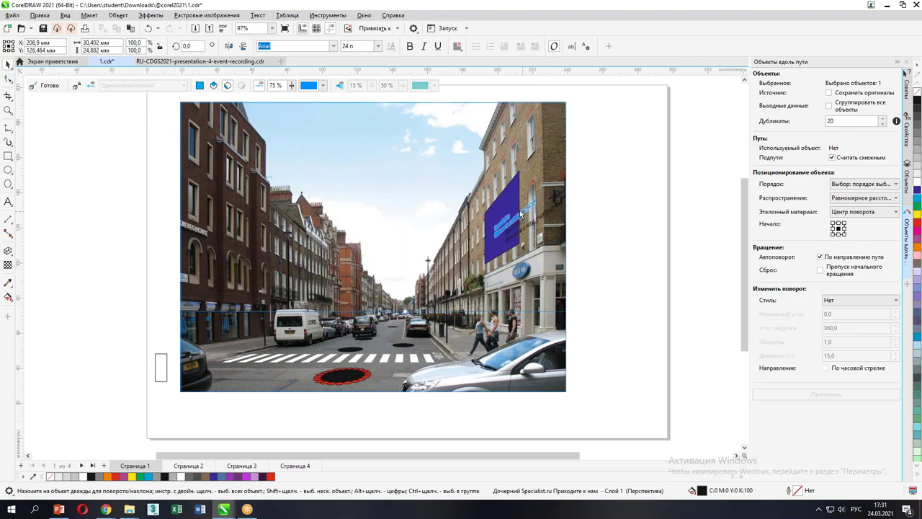
pyautogui.scroll(1, 520, 209)
pyautogui.scroll(3, 521, 208)
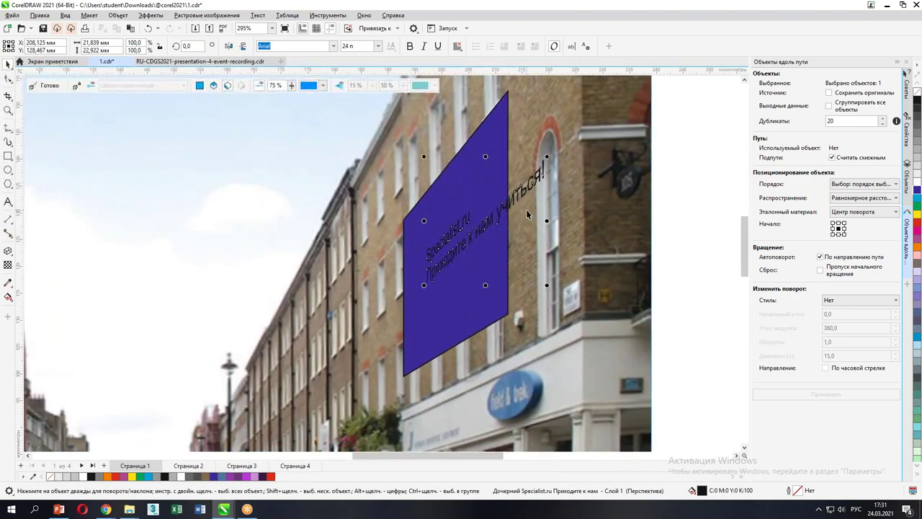
pyautogui.moveTo(468, 237); pyautogui.dragTo(454, 219)
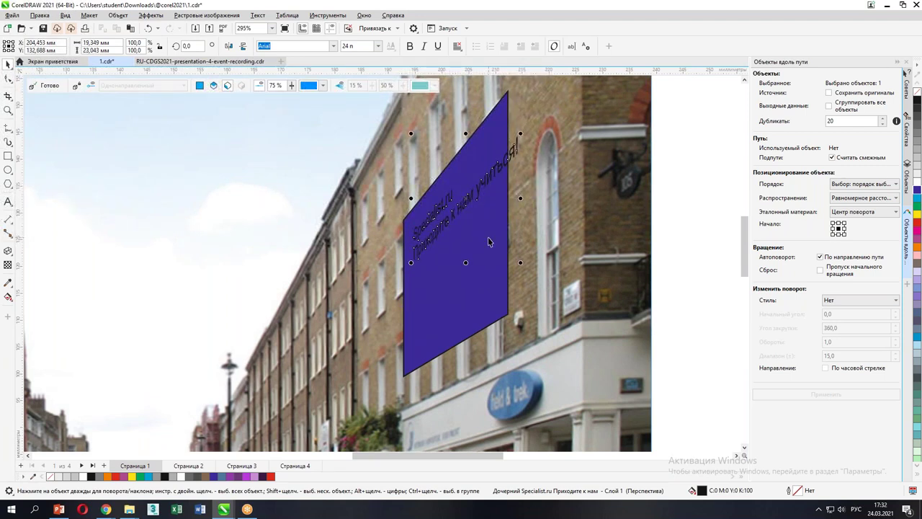
pyautogui.press('F10')
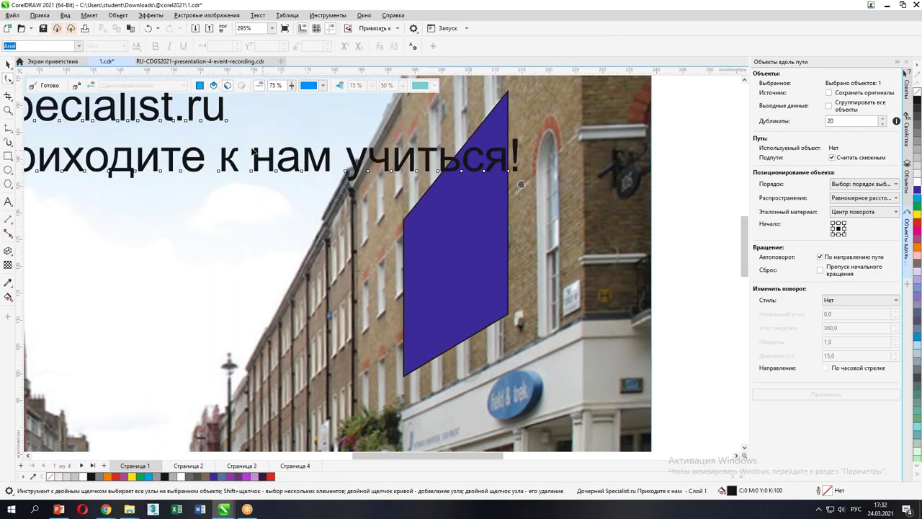
pyautogui.hotkey('ctrl', 'z')
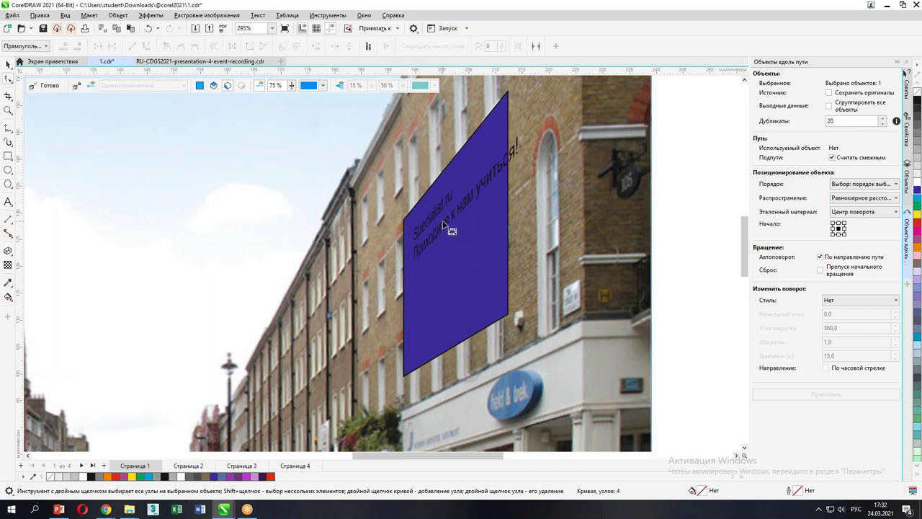
pyautogui.hotkey('ctrl', 'z')
pyautogui.scroll(-5, 280, 218)
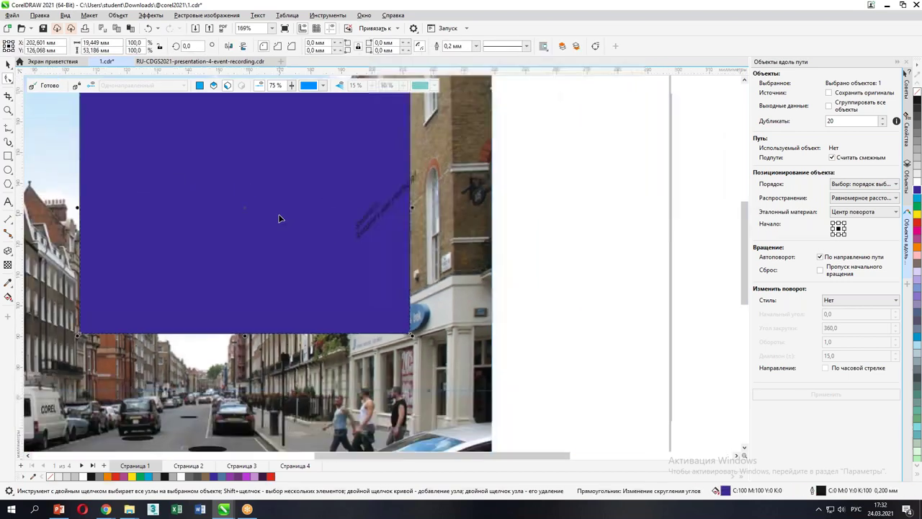
pyautogui.hotkey('ctrl', 'z')
# Step: Split the second line of the panel text into three lines: "Приходите", "к нам" and "учиться!"
pyautogui.click(9, 65)
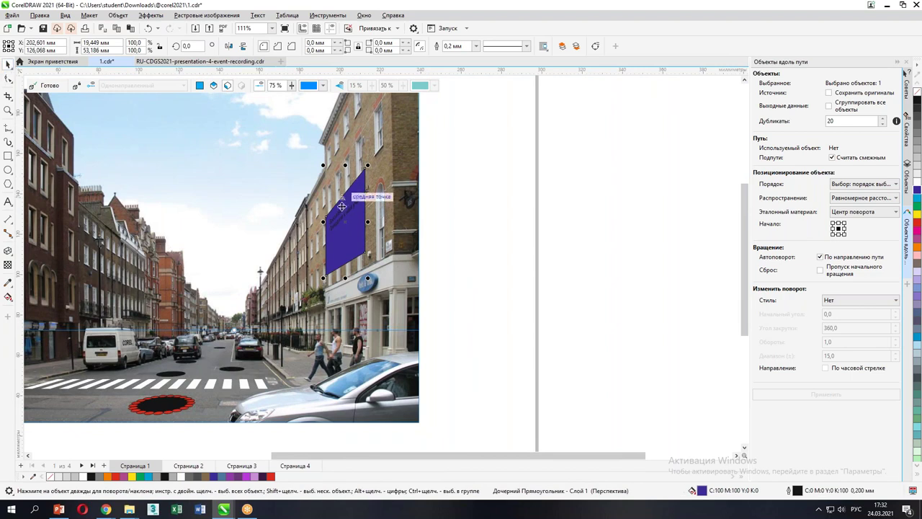
pyautogui.click(353, 212)
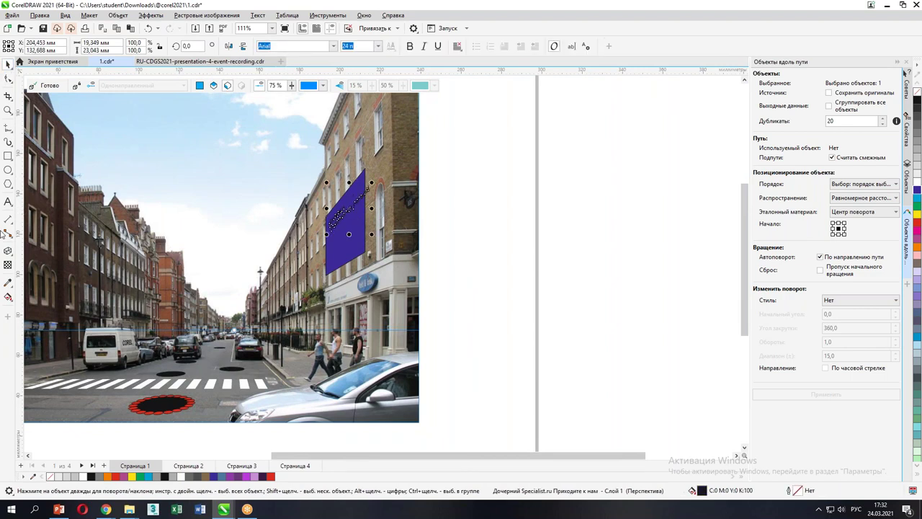
pyautogui.click(7, 203)
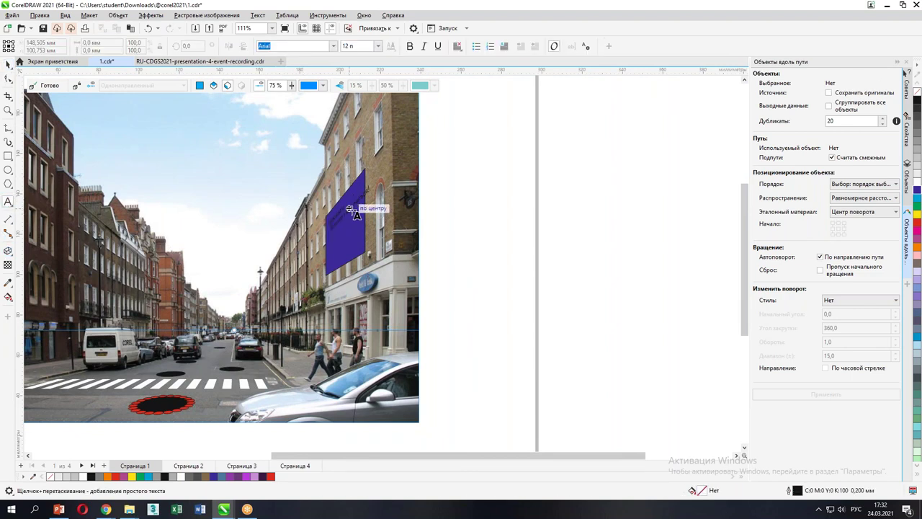
pyautogui.hotkey('ctrl', 'shift', 't')
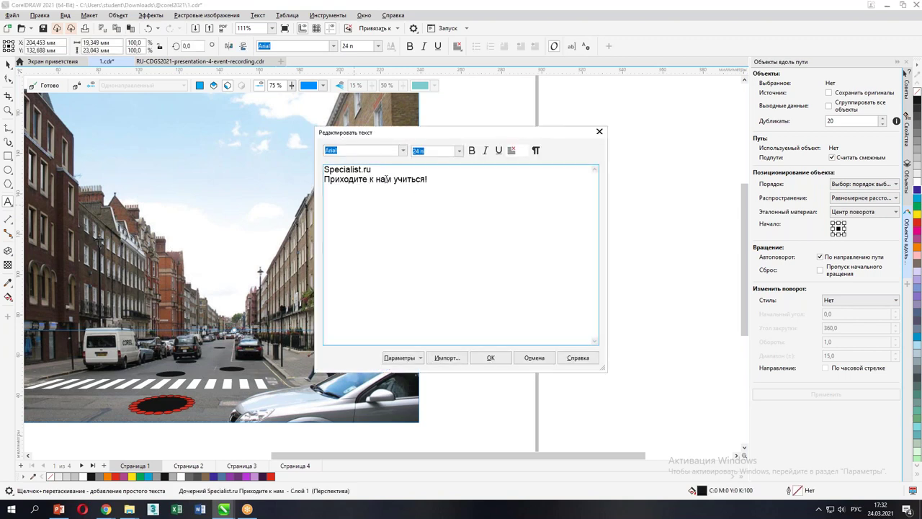
pyautogui.press('Return')
pyautogui.click(349, 191)
pyautogui.press('Return')
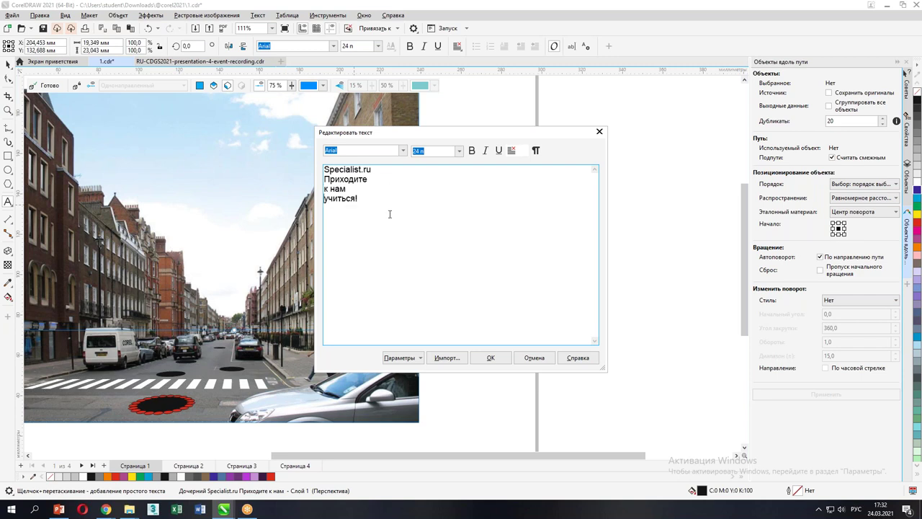
pyautogui.click(488, 358)
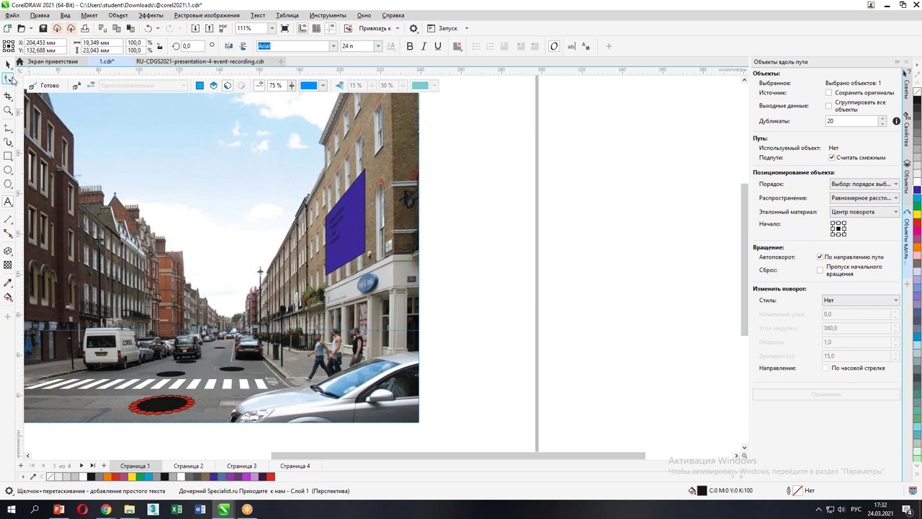
# Step: Enlarge the text to fill the purple panel and make it bold and white
pyautogui.click(9, 66)
pyautogui.moveTo(346, 250); pyautogui.dragTo(456, 293)
pyautogui.press('Escape')
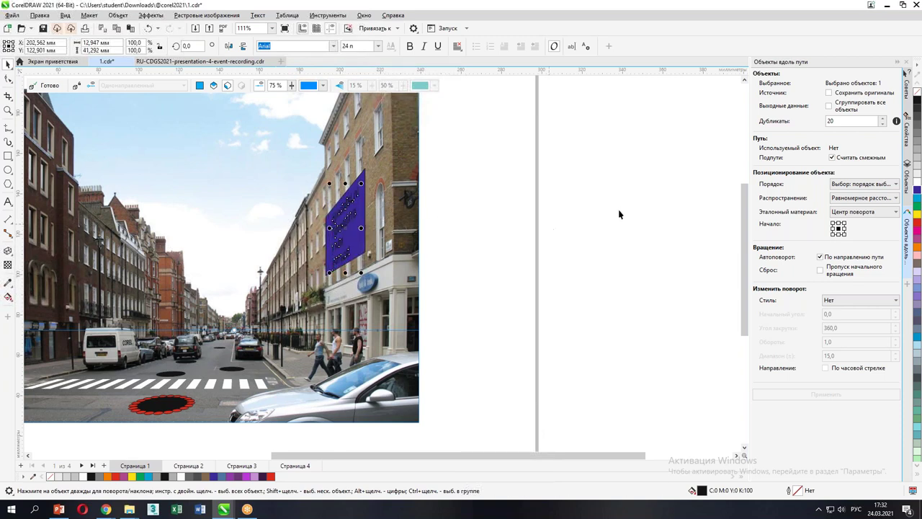
pyautogui.click(410, 46)
pyautogui.click(591, 276)
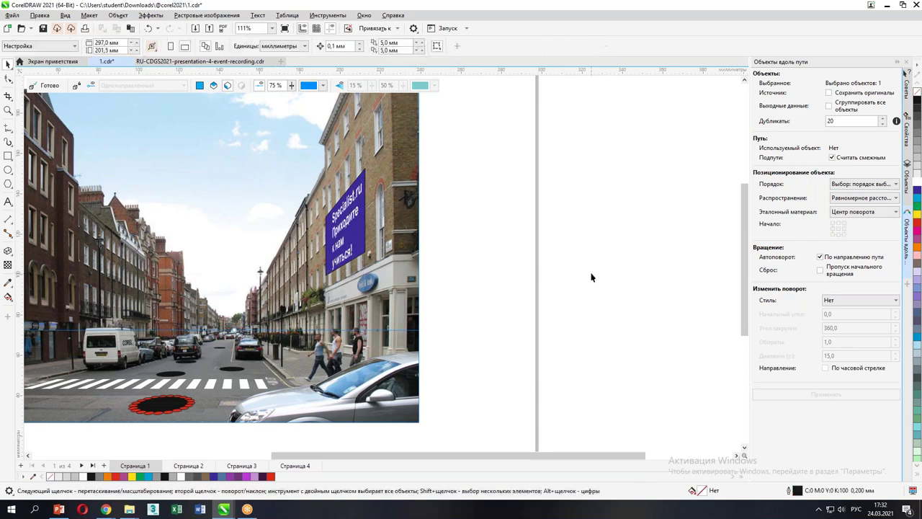
# Step: Nudge the white text slightly to the left so it sits evenly within the purple panel
pyautogui.scroll(2, 282, 236)
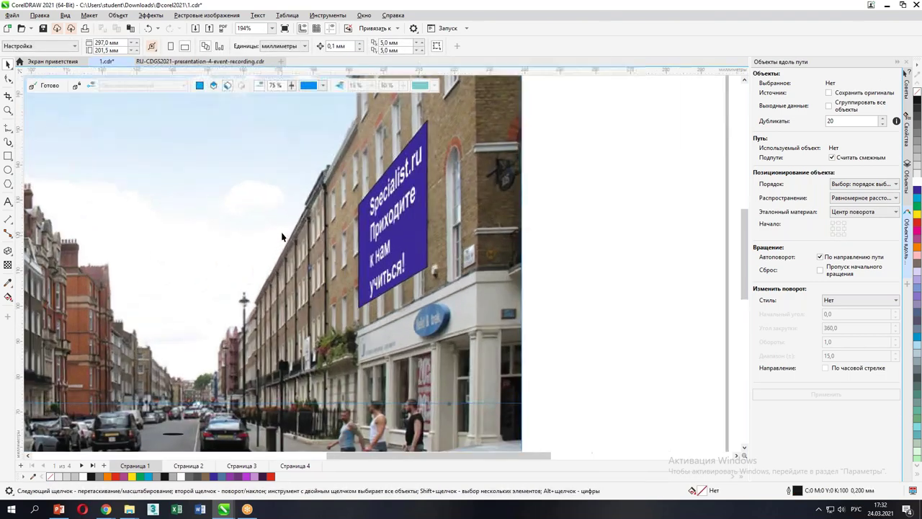
pyautogui.click(392, 214)
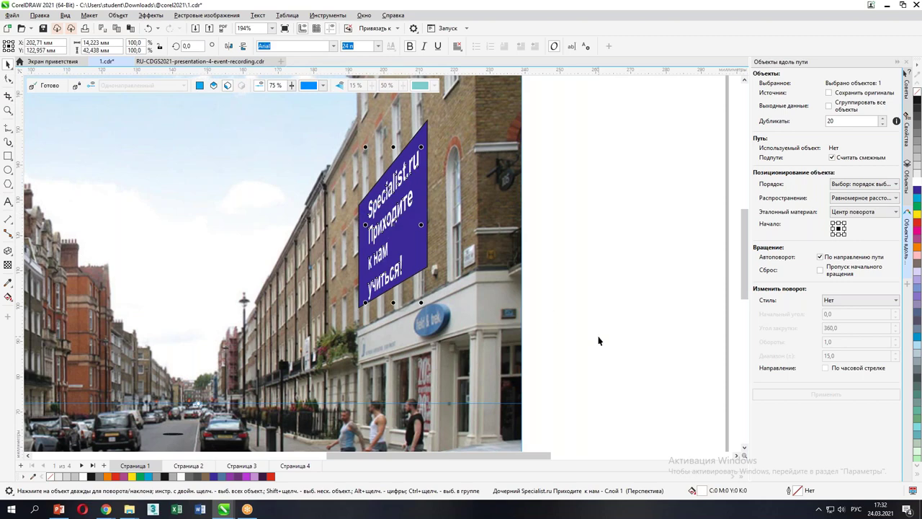
pyautogui.click(605, 315)
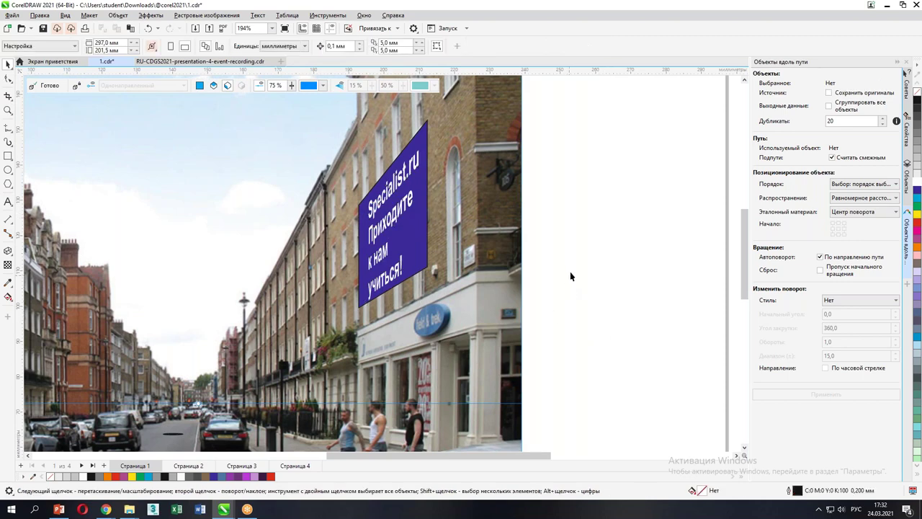
# Step: Copy the purple panel together with its text onto the dark building on the opposite side of the street
pyautogui.scroll(-3, 535, 238)
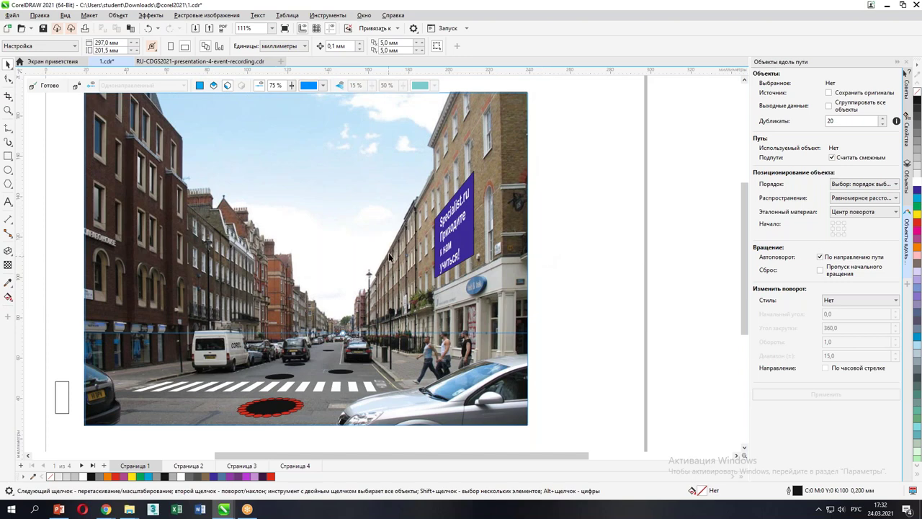
pyautogui.click(461, 229)
pyautogui.keyDown('shift'); pyautogui.click(461, 243); pyautogui.keyUp('shift')
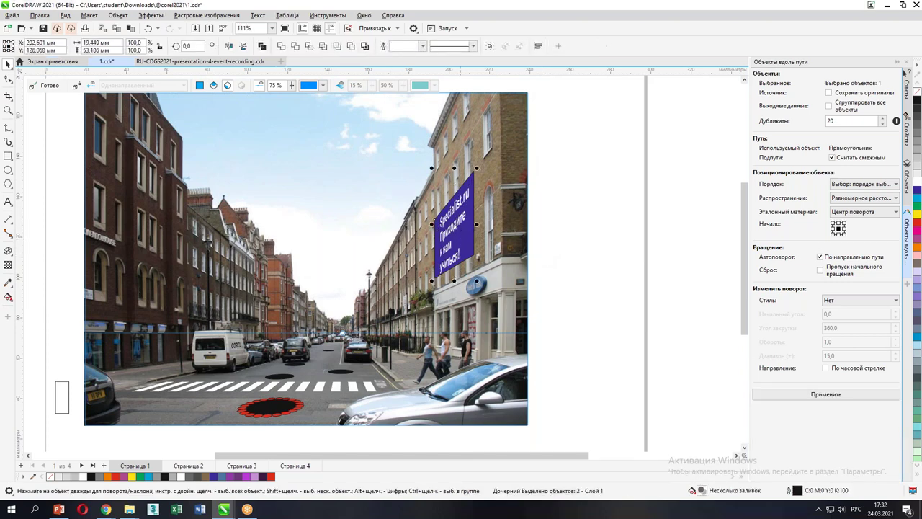
pyautogui.moveTo(461, 234); pyautogui.dragTo(206, 305)
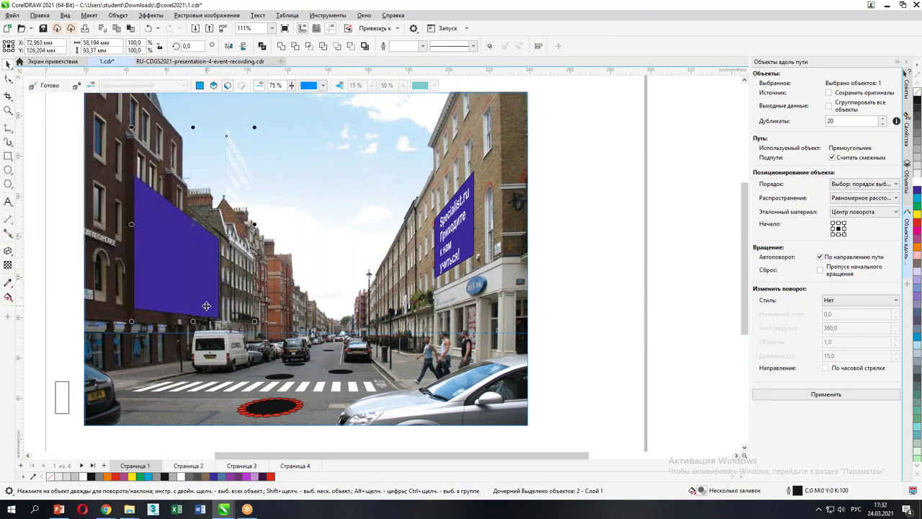
pyautogui.click(540, 231)
# Step: Move and shrink the copied text to fit inside the purple panel on the dark building
pyautogui.click(234, 173)
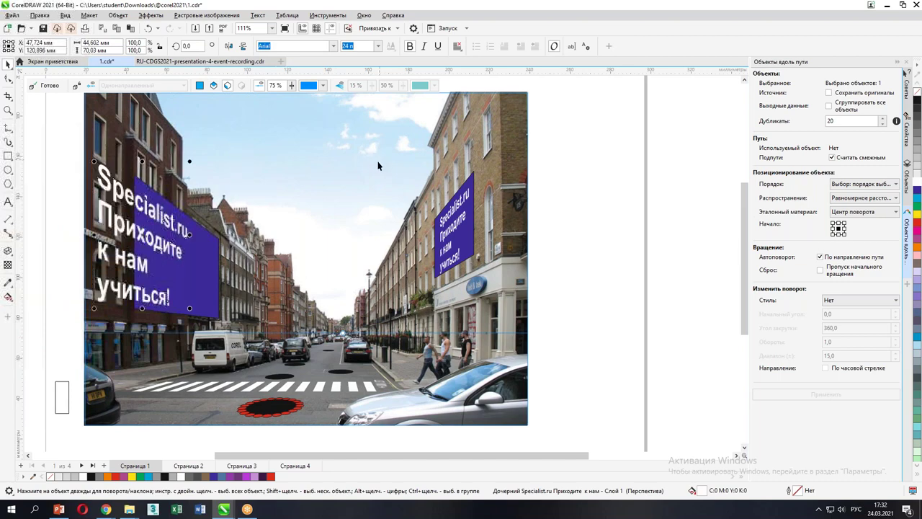
pyautogui.moveTo(126, 242); pyautogui.dragTo(165, 242)
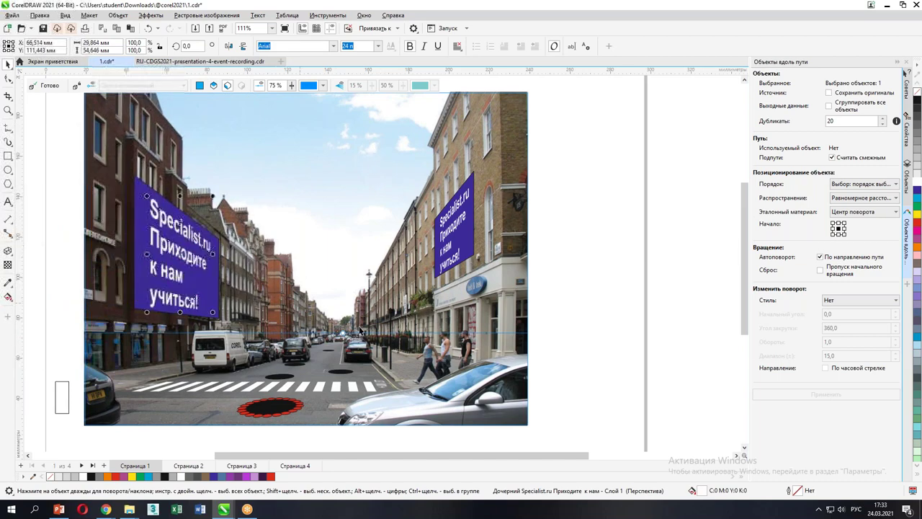
pyautogui.click(613, 283)
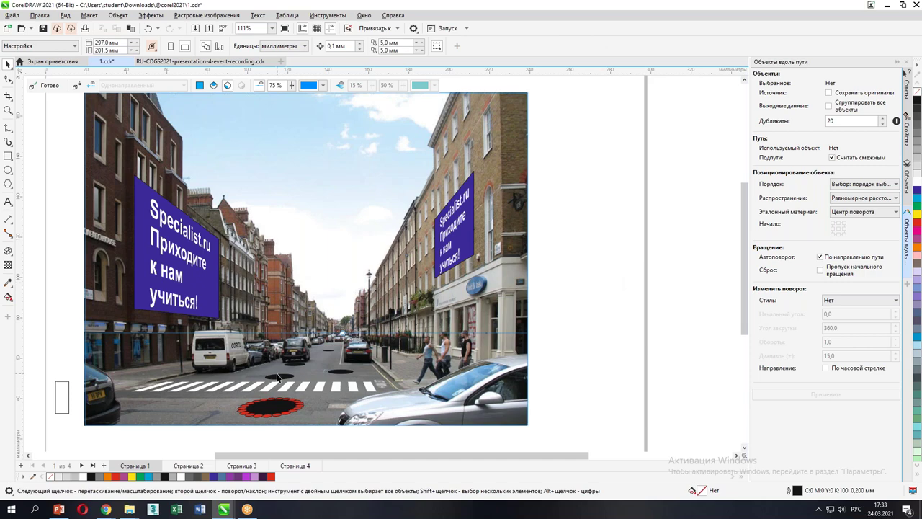
# Step: Delete the two small black ellipses on the road just beyond the zebra crossing
pyautogui.moveTo(278, 381); pyautogui.dragTo(339, 365)
pyautogui.press('Escape')
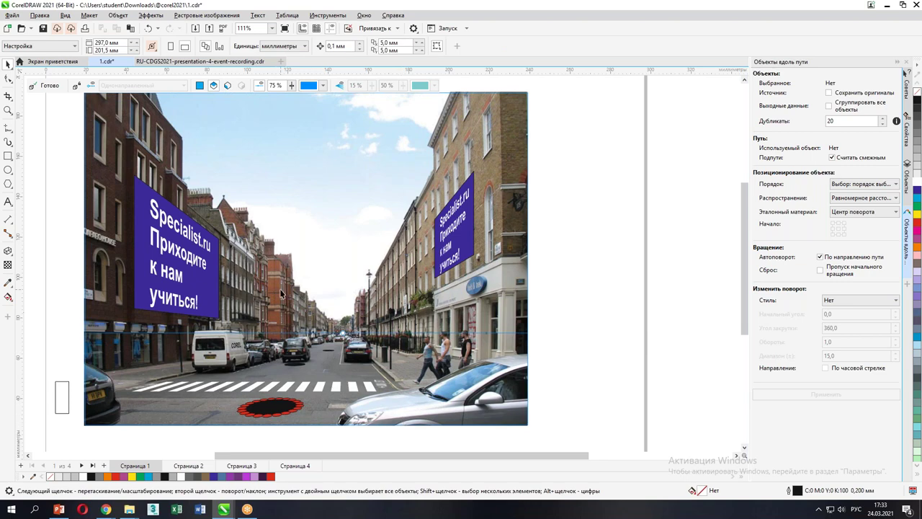
# Step: Switch to page 3 and move the building picture off the page, beyond its right edge
pyautogui.scroll(-1, 281, 293)
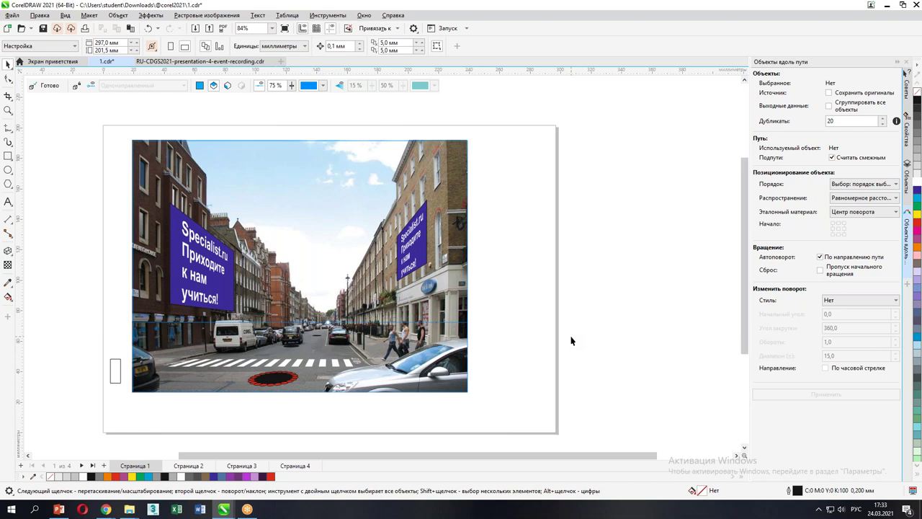
pyautogui.click(188, 465)
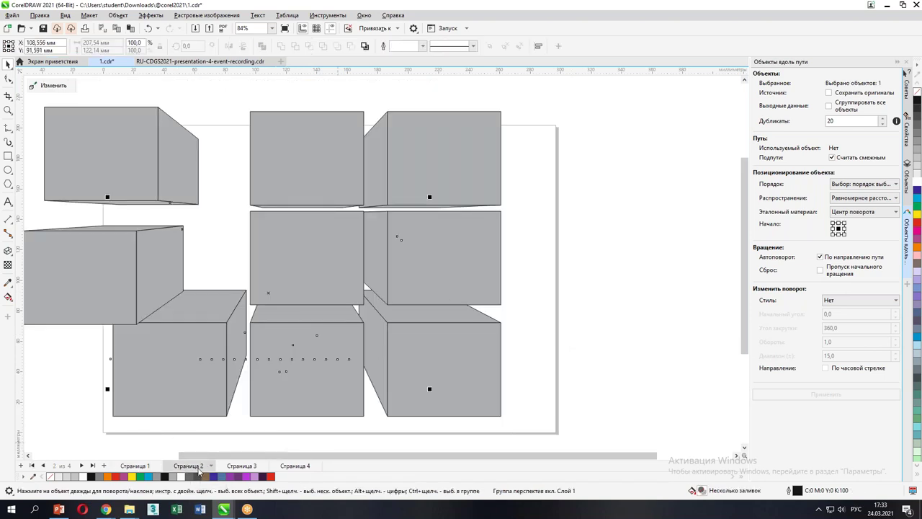
pyautogui.click(230, 468)
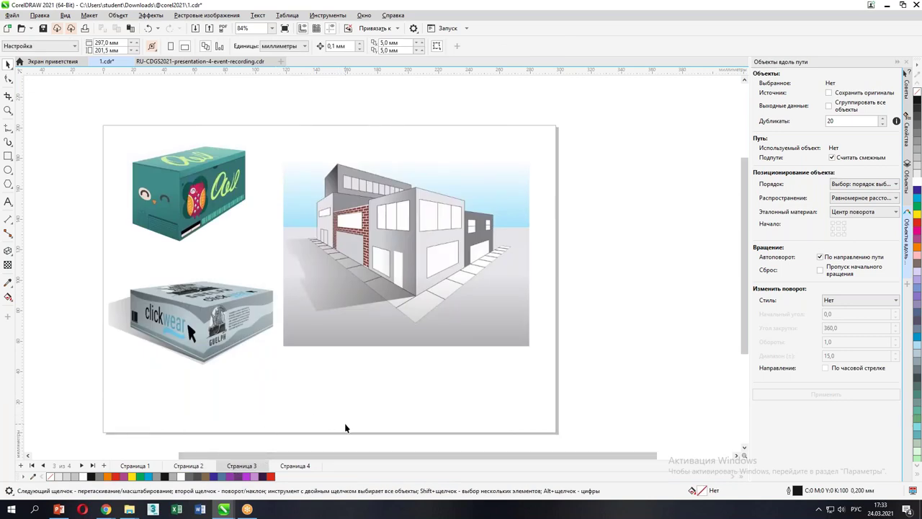
pyautogui.click(393, 230)
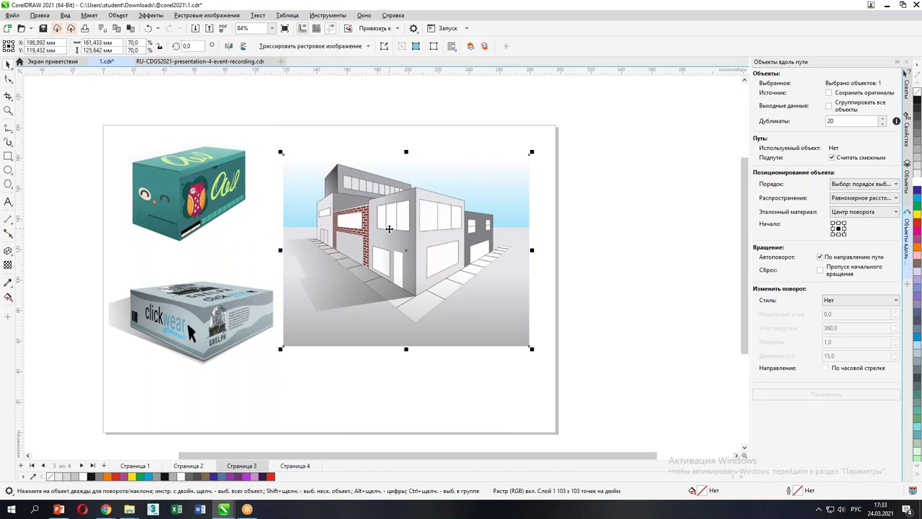
pyautogui.moveTo(410, 247); pyautogui.dragTo(679, 219)
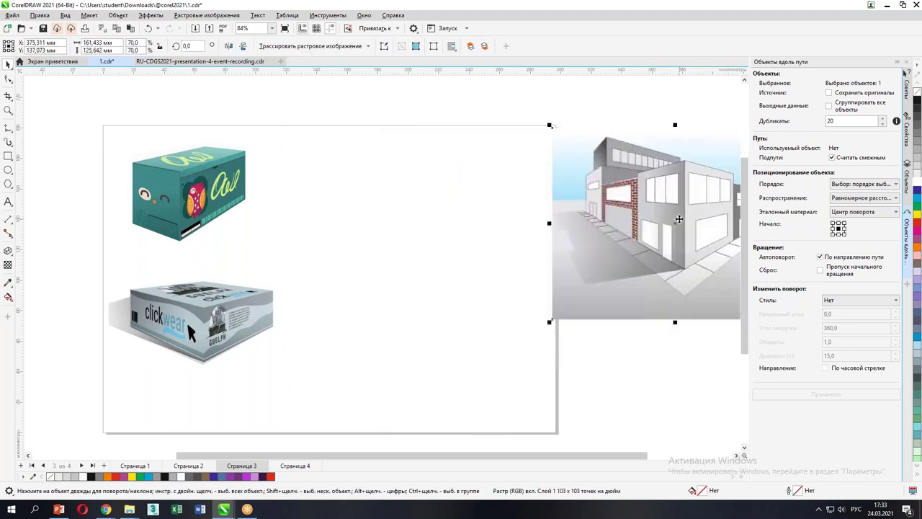
# Step: Shift the green owl box and the clickwear box pictures over the page's left edge to free the middle
pyautogui.moveTo(193, 327); pyautogui.dragTo(148, 328)
pyautogui.moveTo(213, 227); pyautogui.dragTo(193, 201)
pyautogui.click(451, 303)
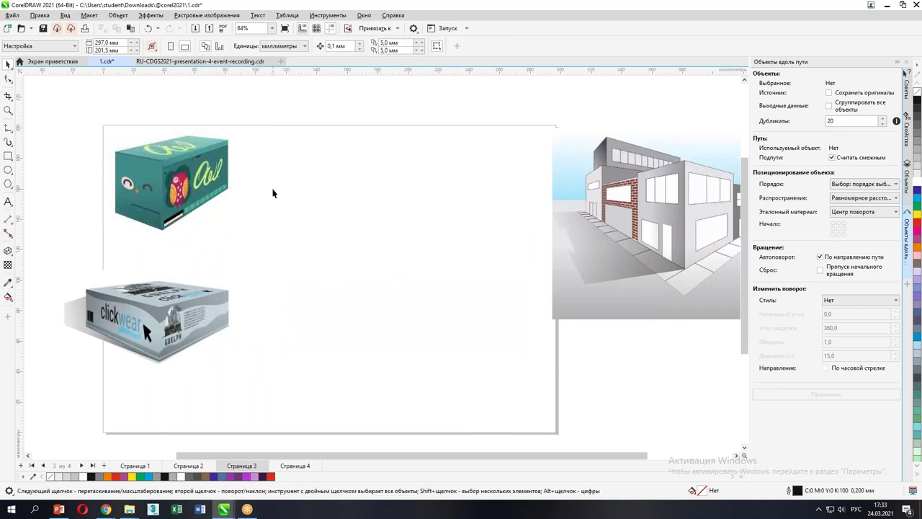
pyautogui.moveTo(198, 186); pyautogui.dragTo(169, 185)
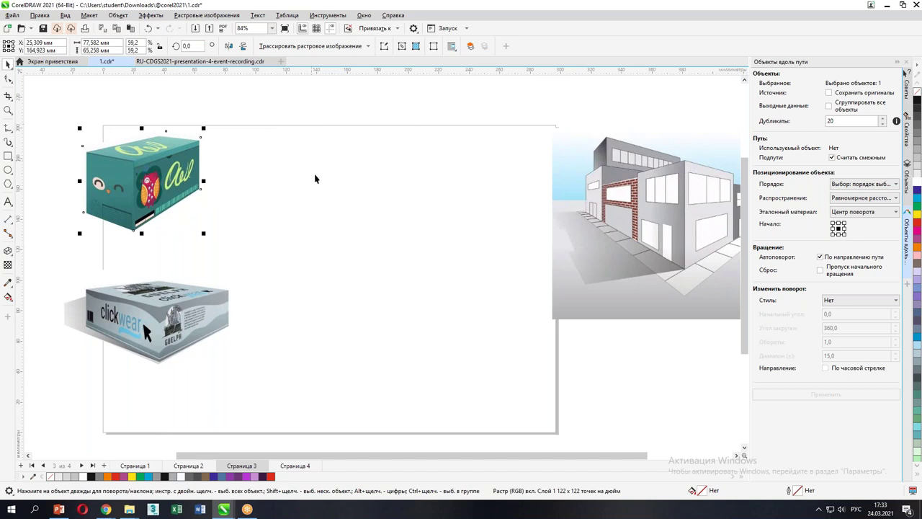
pyautogui.moveTo(180, 327); pyautogui.dragTo(173, 325)
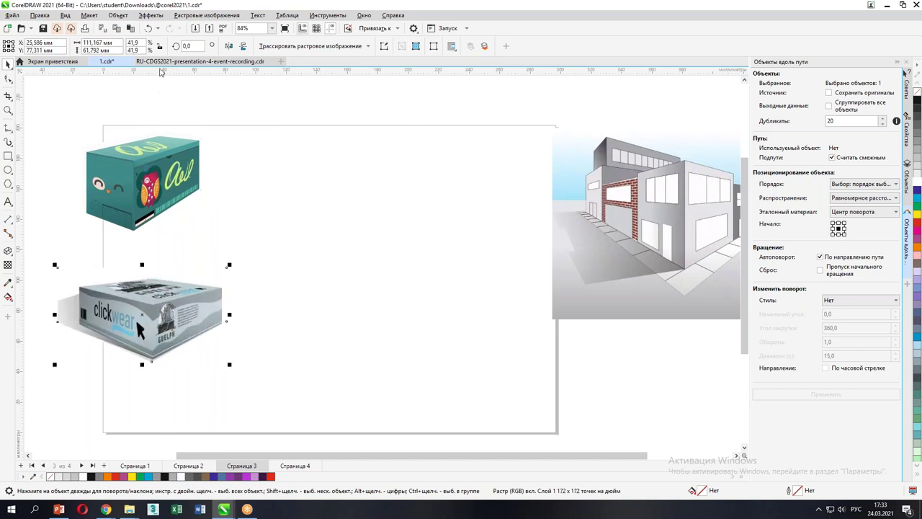
# Step: Start Draw in Perspective with a two-point field and draw its frame across the empty middle of page 3
pyautogui.click(258, 168)
pyautogui.click(118, 15)
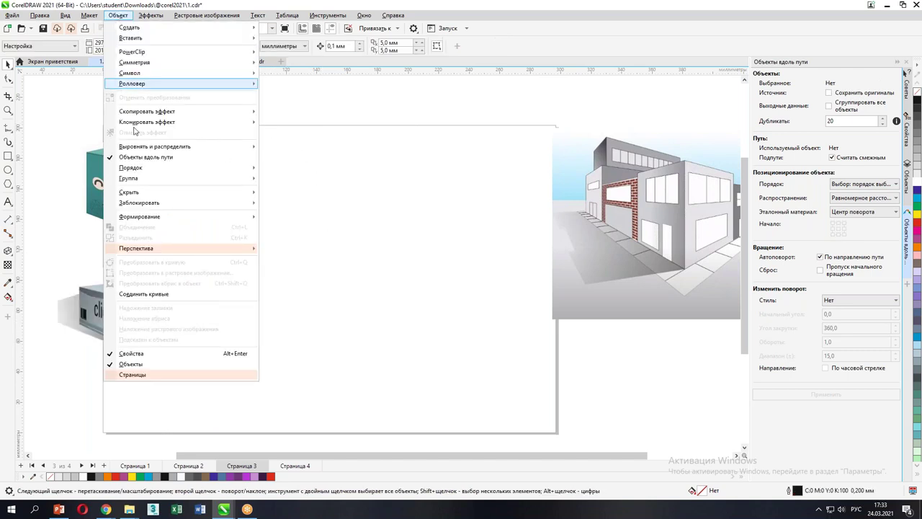
pyautogui.moveTo(141, 254)
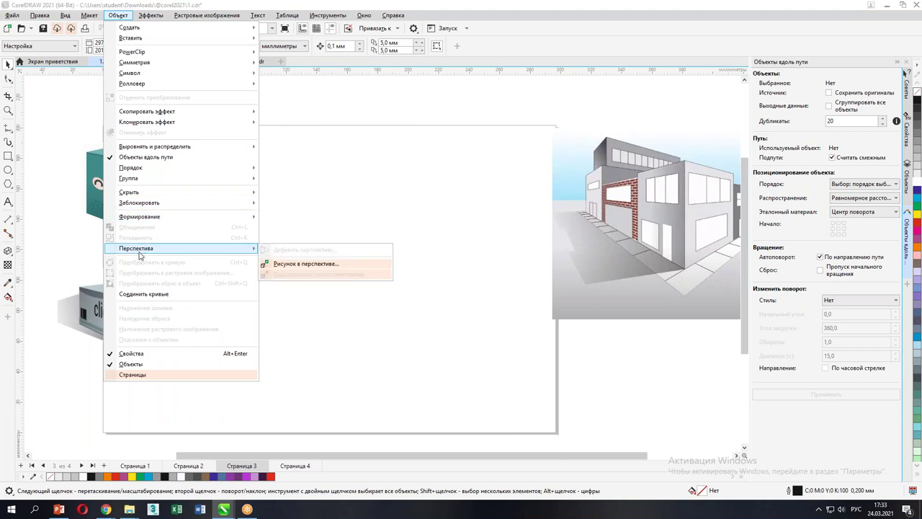
pyautogui.click(327, 264)
pyautogui.click(157, 86)
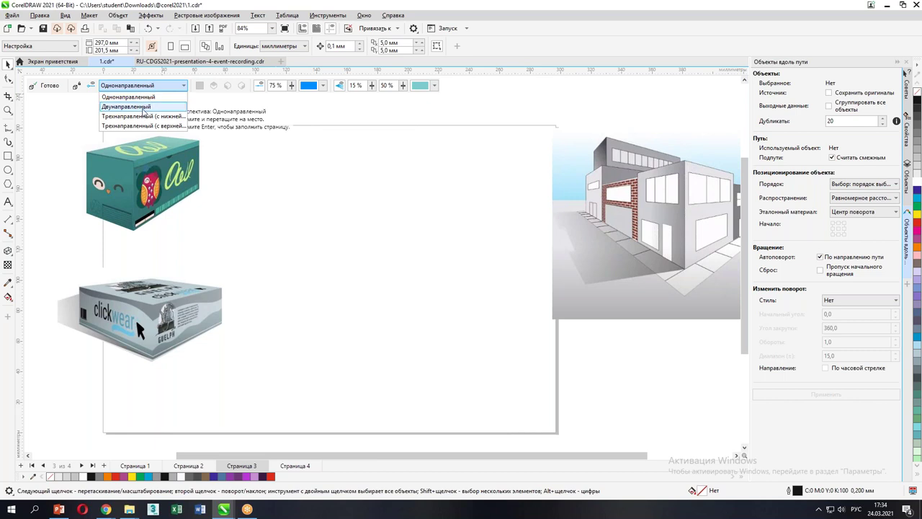
pyautogui.click(144, 108)
pyautogui.moveTo(232, 172); pyautogui.dragTo(522, 411)
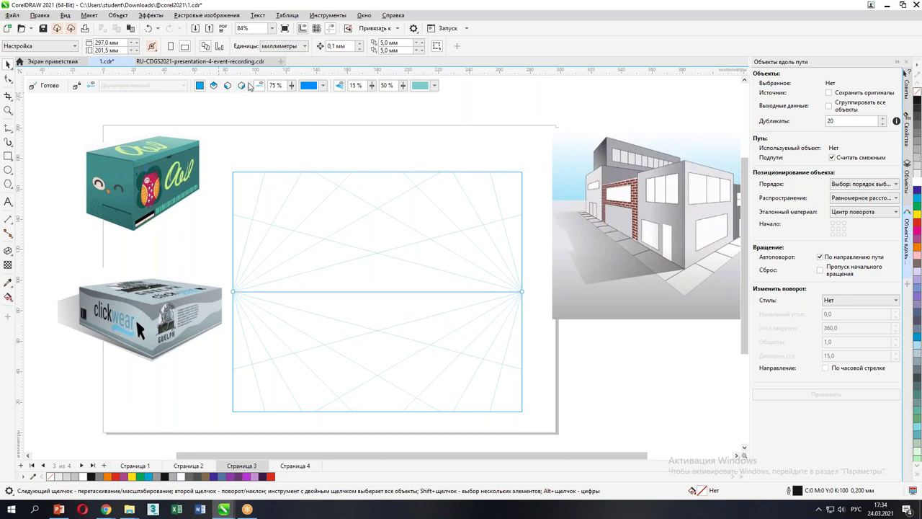
# Step: Draw a rectangle on the top plane as the box's lid and a front-left face about 34 by 93 mm on the left plane
pyautogui.click(8, 157)
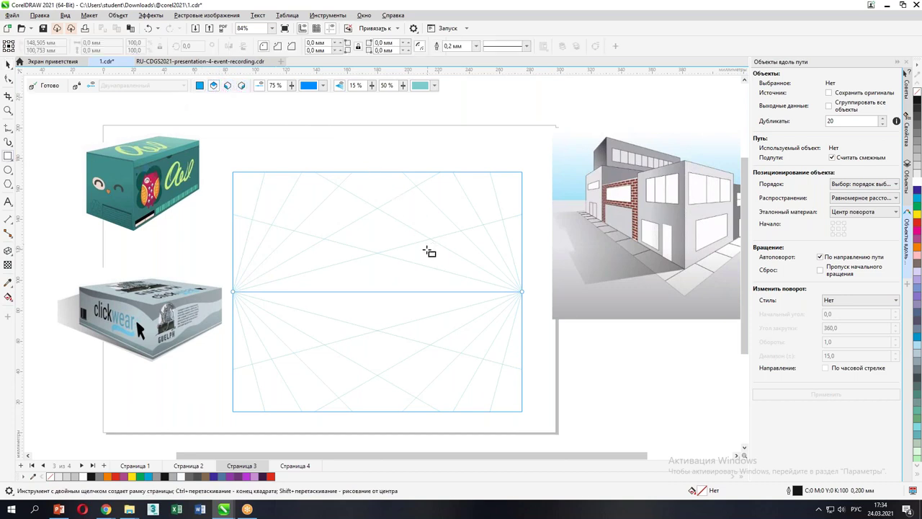
pyautogui.moveTo(347, 236); pyautogui.dragTo(373, 272)
pyautogui.click(229, 86)
pyautogui.moveTo(347, 234); pyautogui.dragTo(297, 339)
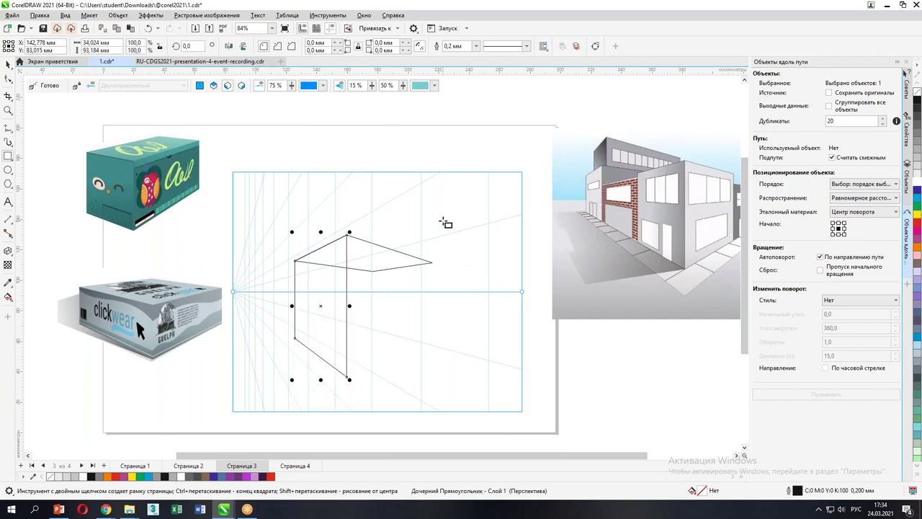
# Step: Complete the wireframe box with rear-left and front-right faces on the right plane and a rear-right face on the left plane, snapped to the corners
pyautogui.click(242, 86)
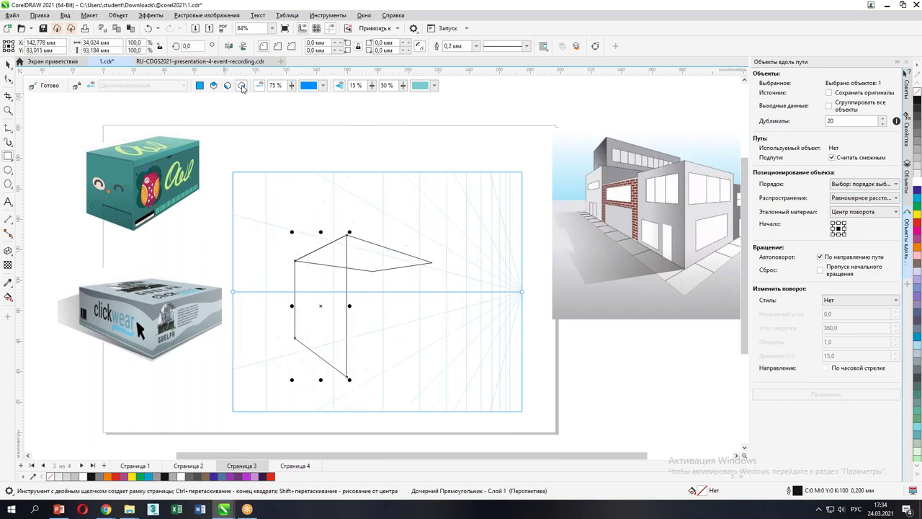
pyautogui.moveTo(373, 273); pyautogui.dragTo(298, 339)
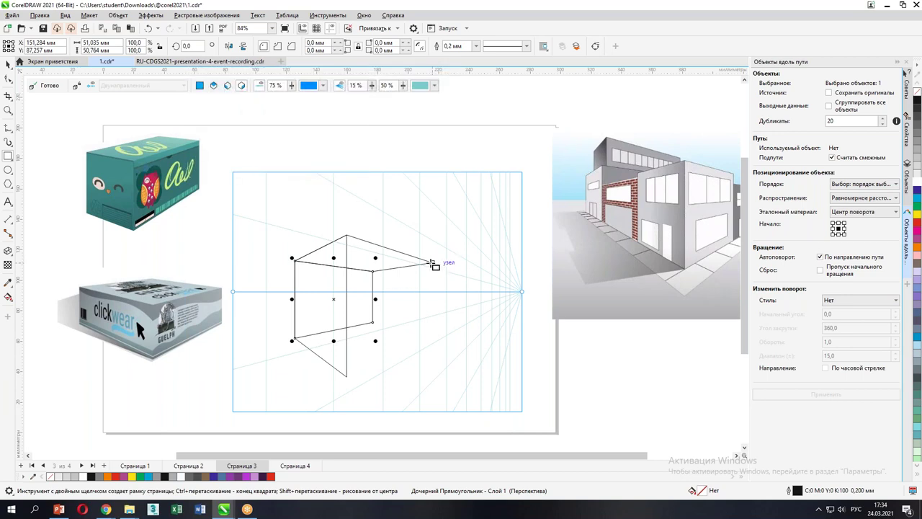
pyautogui.moveTo(433, 265); pyautogui.dragTo(387, 394)
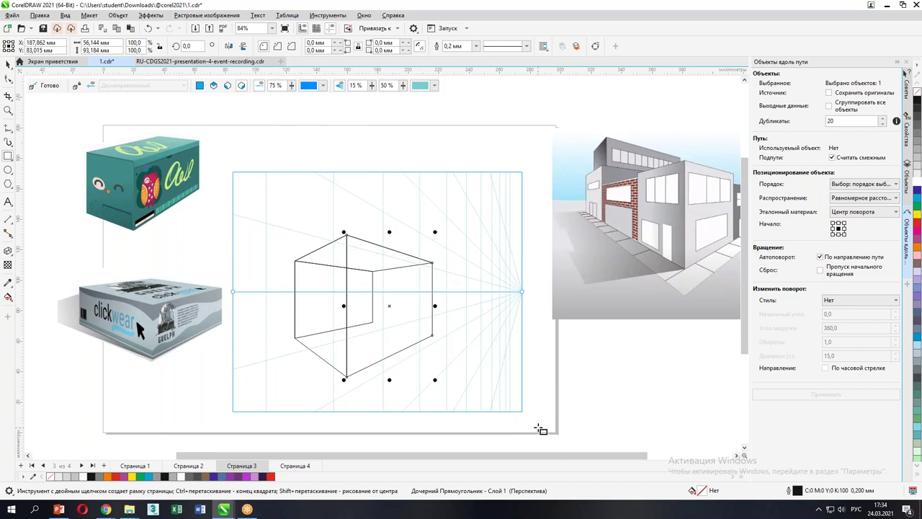
pyautogui.click(228, 85)
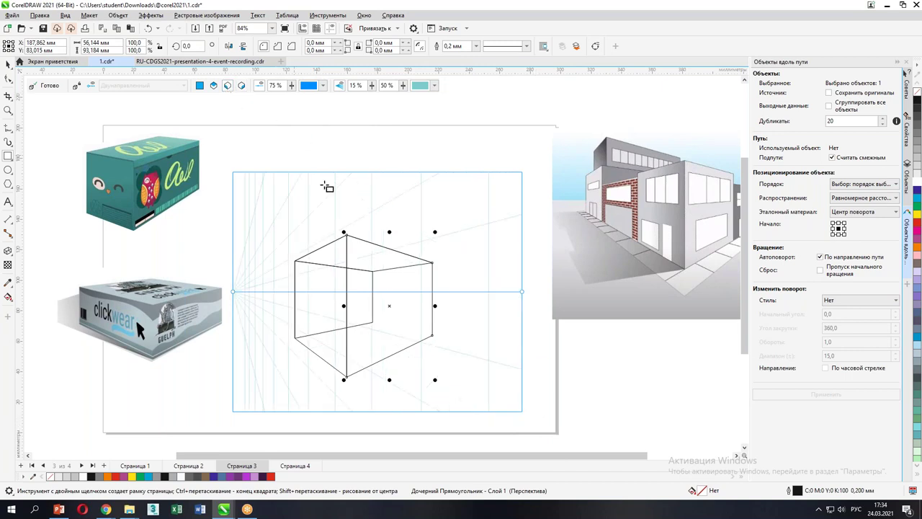
pyautogui.moveTo(375, 274); pyautogui.dragTo(434, 337)
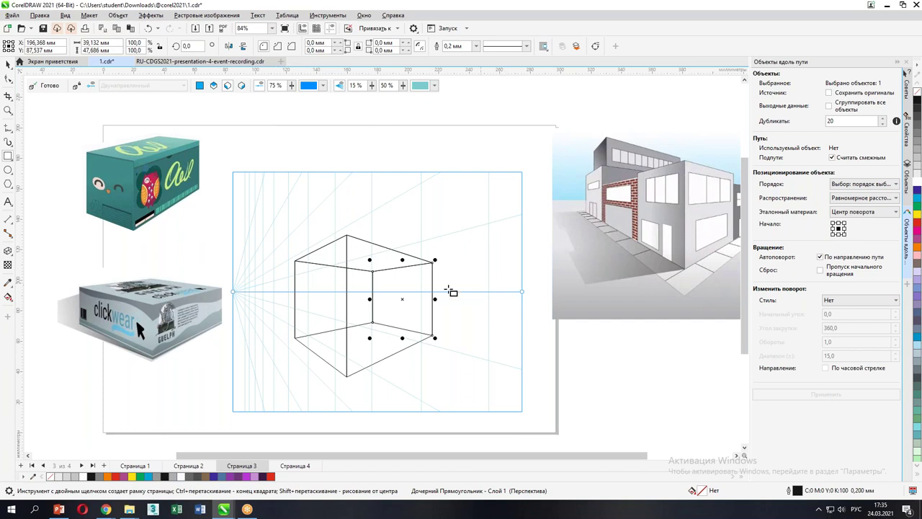
# Step: Try raising the perspective field's horizon line above the wireframe box, and undo the move
pyautogui.click(8, 63)
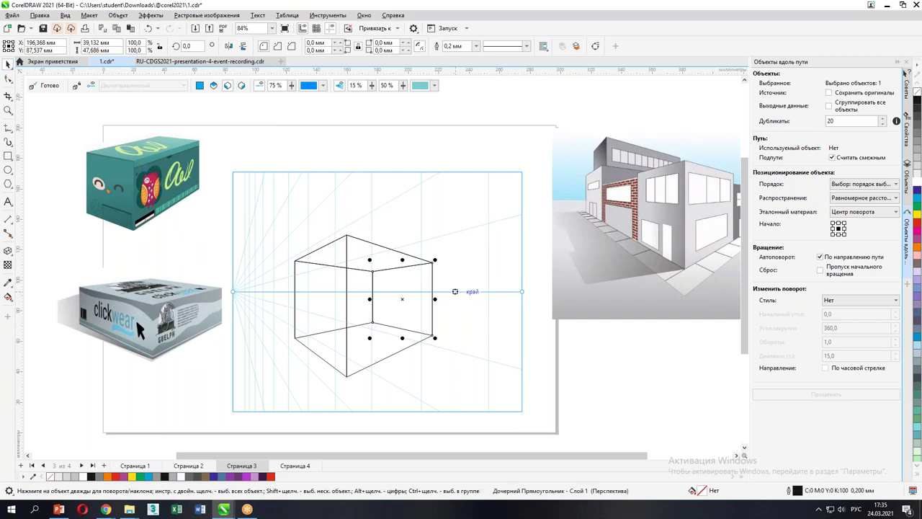
pyautogui.click(455, 291)
pyautogui.moveTo(455, 291); pyautogui.dragTo(462, 228)
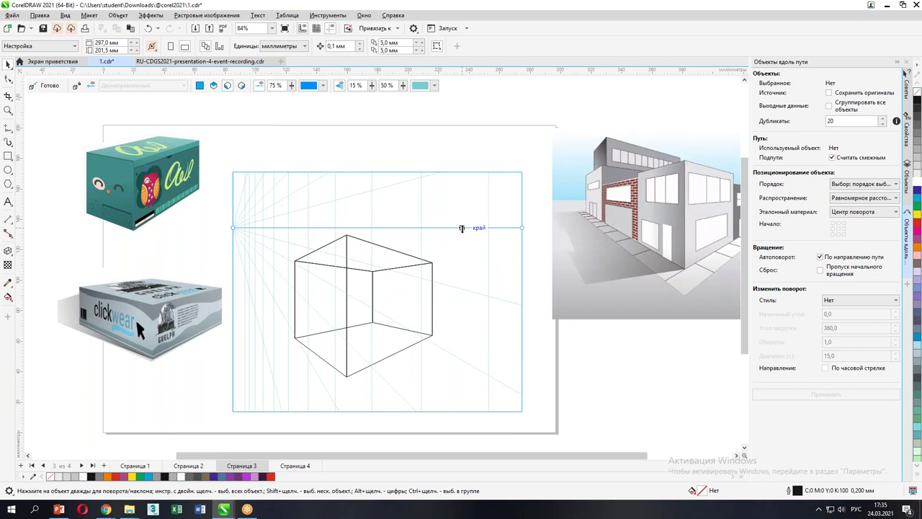
pyautogui.hotkey('ctrl', 'z')
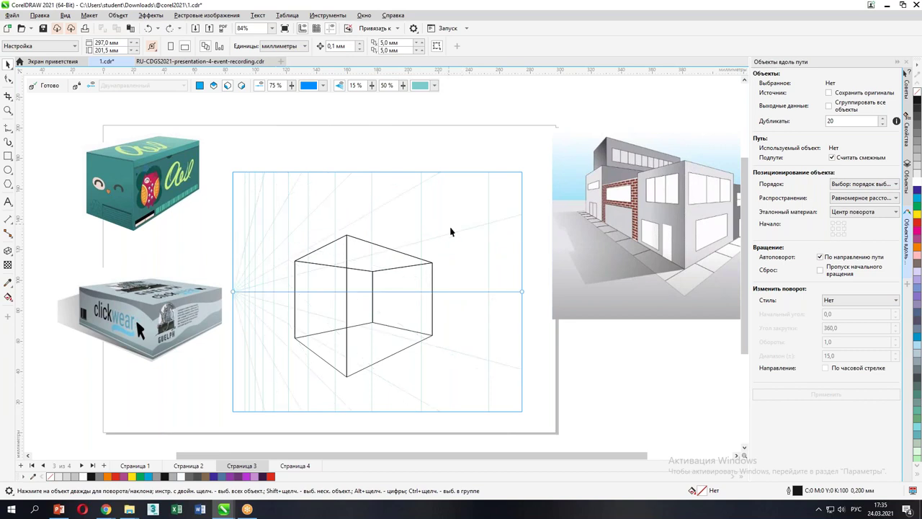
# Step: Select all faces of the wireframe box and try to scale it down from a corner
pyautogui.moveTo(248, 158); pyautogui.dragTo(461, 424)
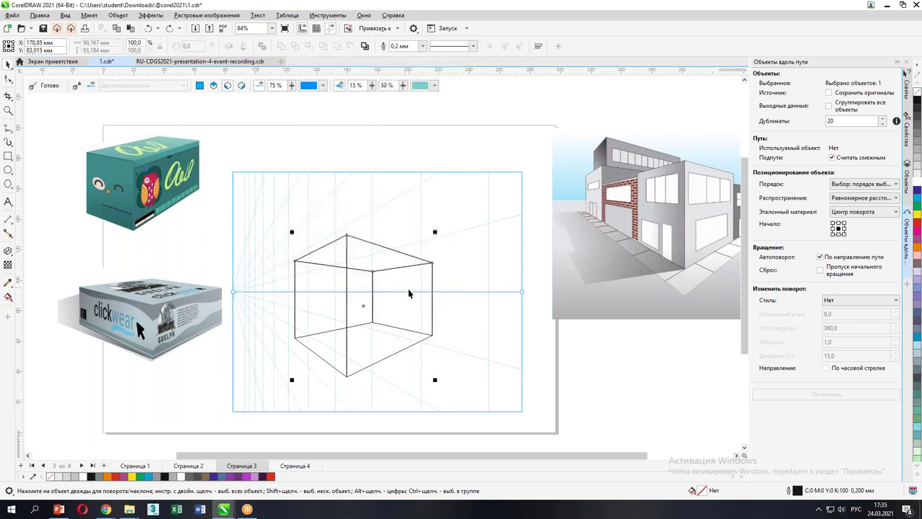
pyautogui.moveTo(437, 381); pyautogui.dragTo(402, 329)
pyautogui.moveTo(264, 146); pyautogui.dragTo(427, 403)
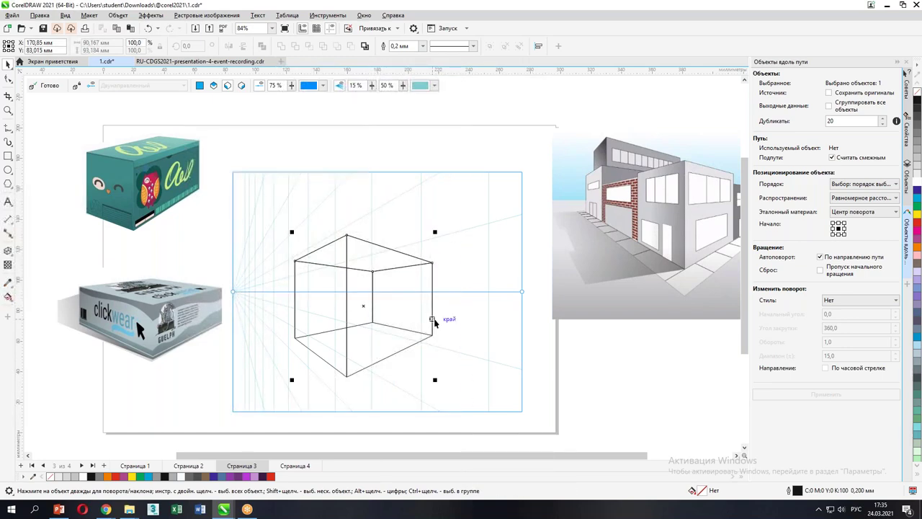
pyautogui.scroll(2, 322, 308)
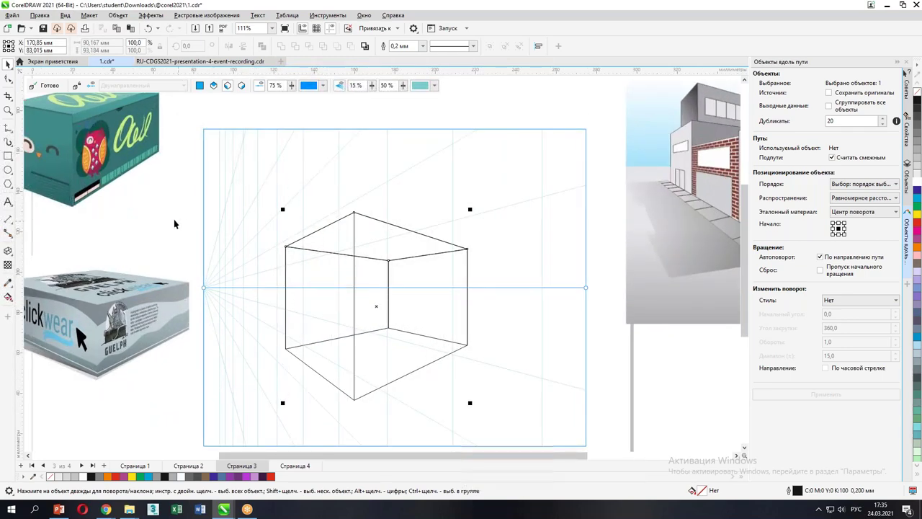
# Step: Select the box's rear-left face on its own, and after it the complete set of box faces
pyautogui.click(255, 226)
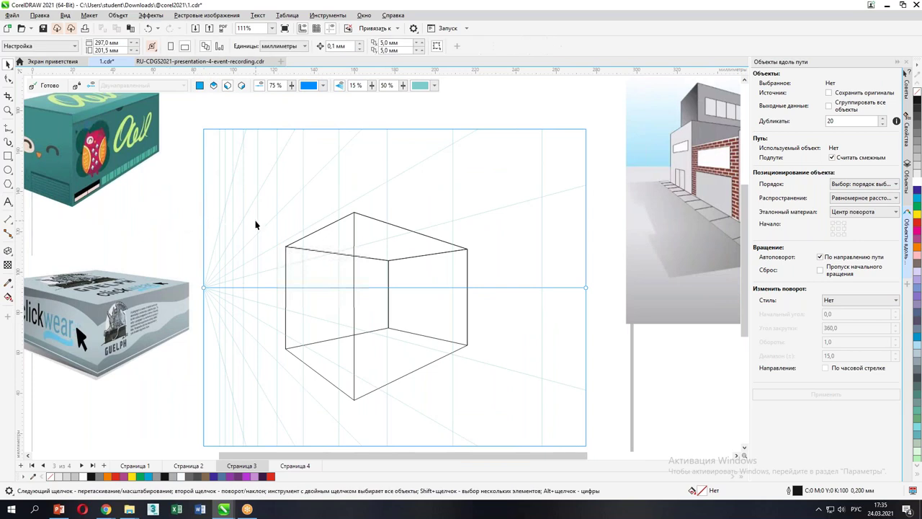
pyautogui.click(286, 279)
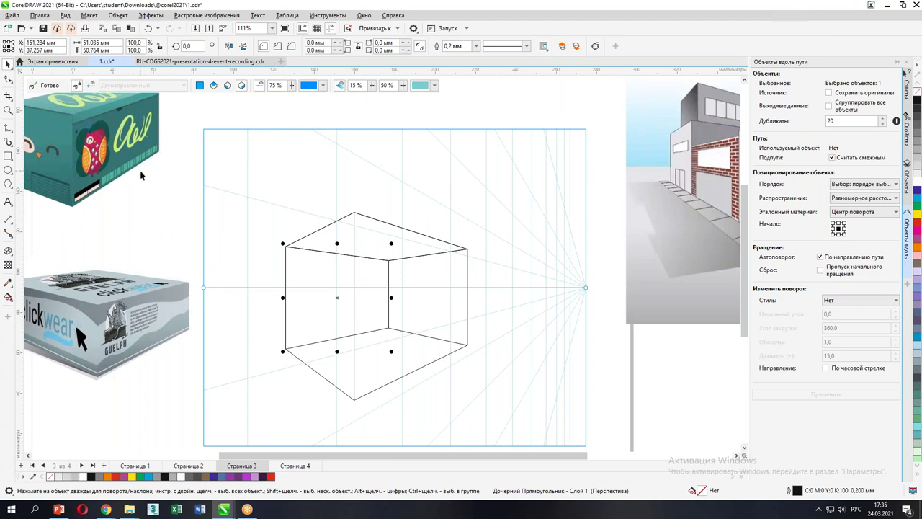
pyautogui.moveTo(178, 190); pyautogui.dragTo(487, 420)
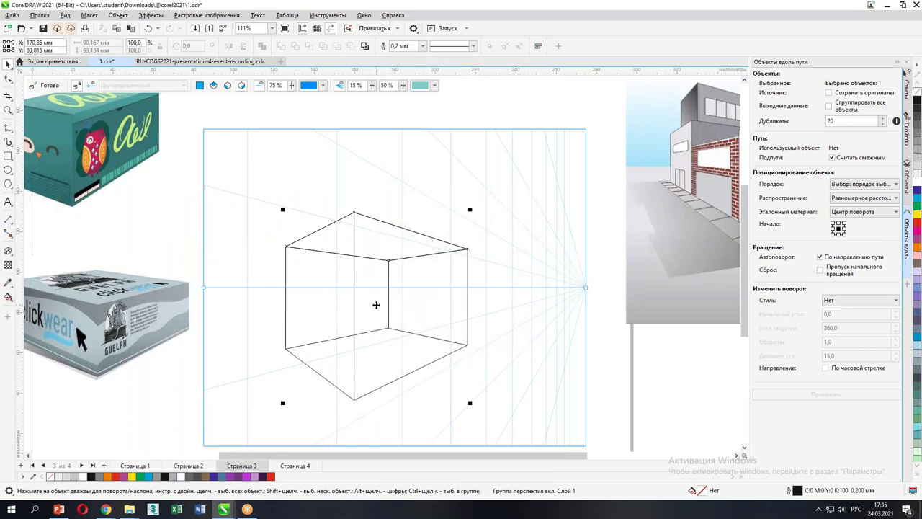
pyautogui.scroll(-2, 428, 313)
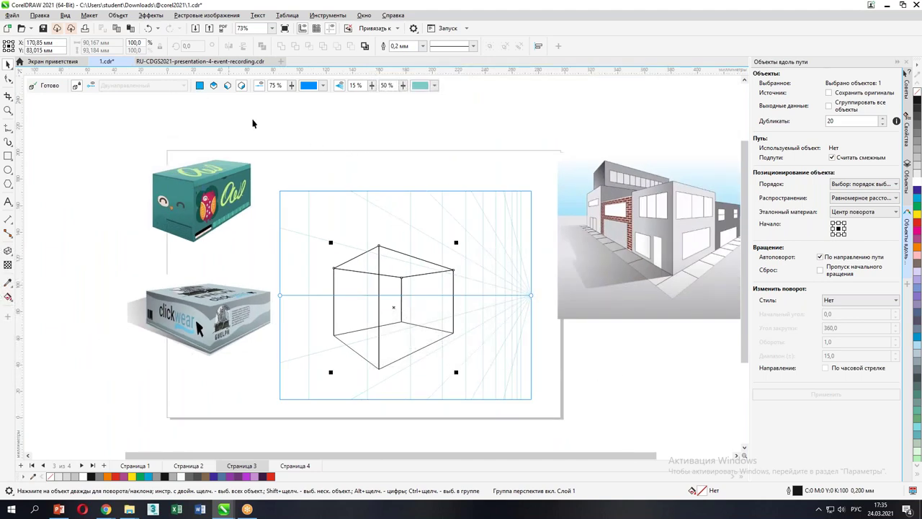
# Step: Select the box's two front faces together, try moving them up and away, and undo the move
pyautogui.keyDown('ctrl'); pyautogui.click(388, 250); pyautogui.keyUp('ctrl')
pyautogui.moveTo(391, 249); pyautogui.dragTo(441, 242)
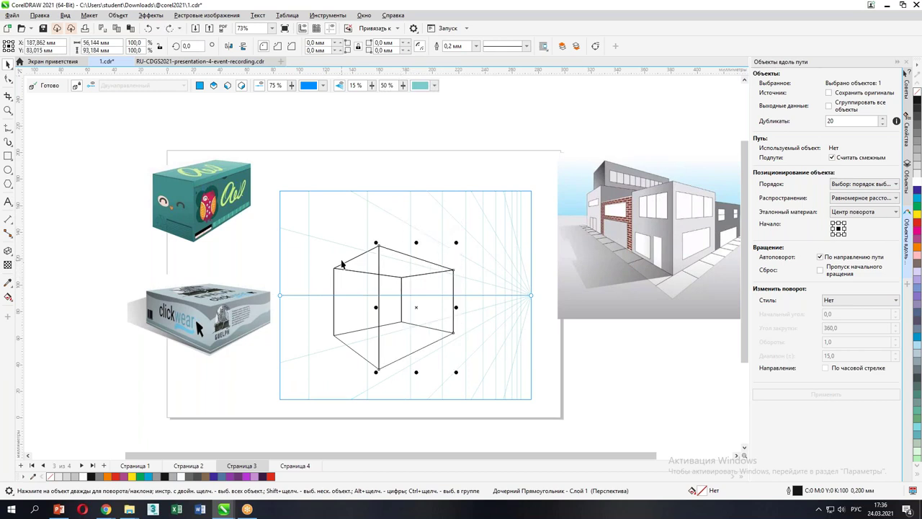
pyautogui.keyDown('ctrl'); pyautogui.keyDown('shift'); pyautogui.click(423, 263); pyautogui.keyUp('shift'); pyautogui.keyUp('ctrl')
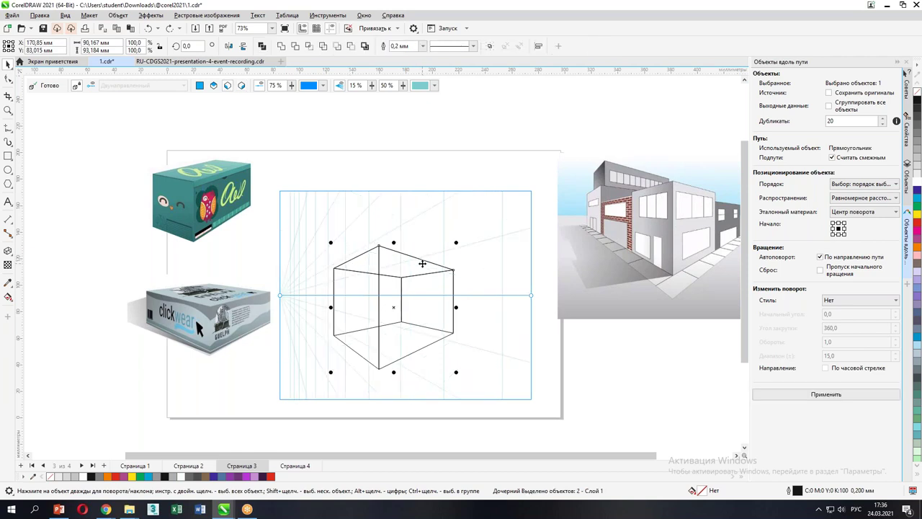
pyautogui.moveTo(422, 262); pyautogui.dragTo(478, 231)
pyautogui.hotkey('ctrl', 'z')
# Step: Try pulling the rear-right face out of the box toward the page's lower right, and undo the move
pyautogui.click(610, 385)
pyautogui.moveTo(402, 319); pyautogui.dragTo(556, 376)
pyautogui.hotkey('ctrl', 'z')
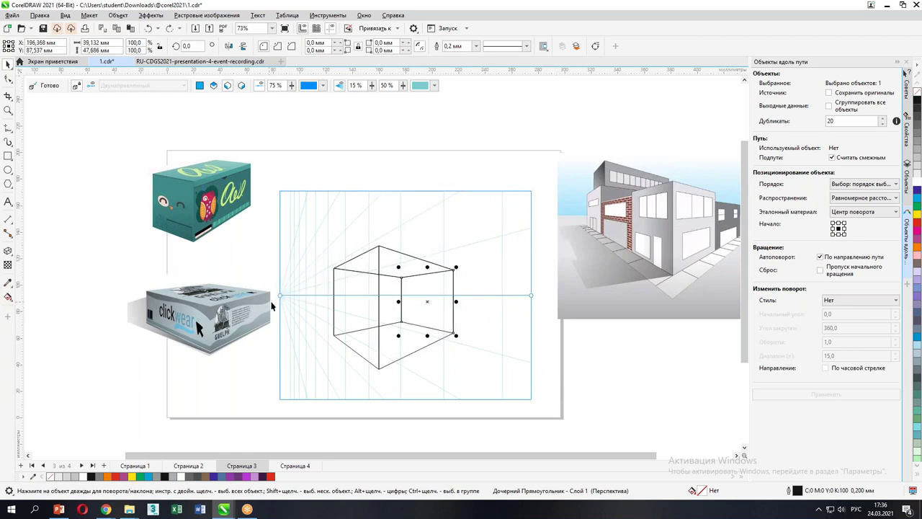
# Step: Try moving the rear-left face out of the box together with the front-left face, and undo the moves
pyautogui.click(334, 317)
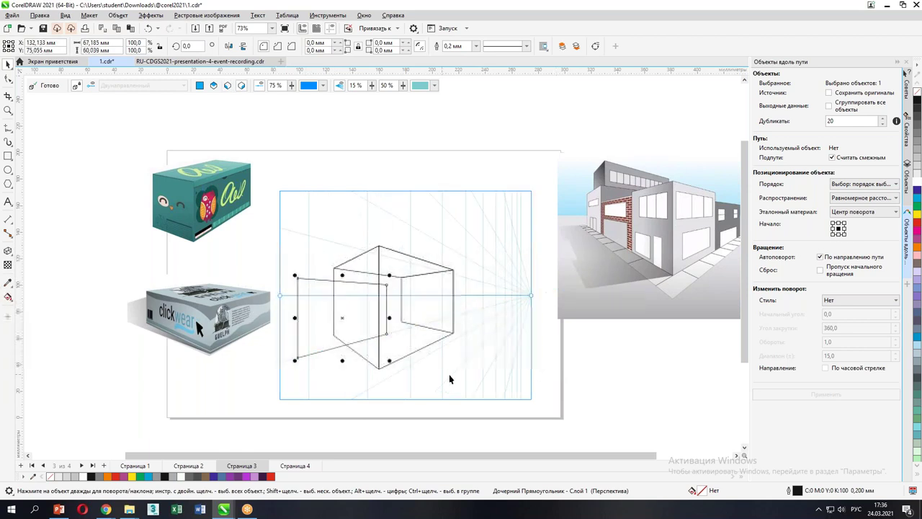
pyautogui.moveTo(354, 354); pyautogui.dragTo(320, 385)
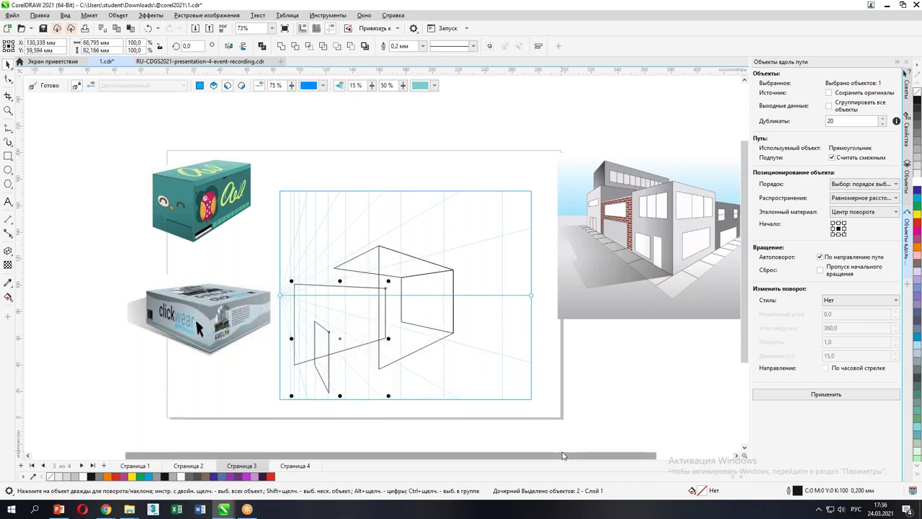
pyautogui.hotkey('ctrl', 'z')
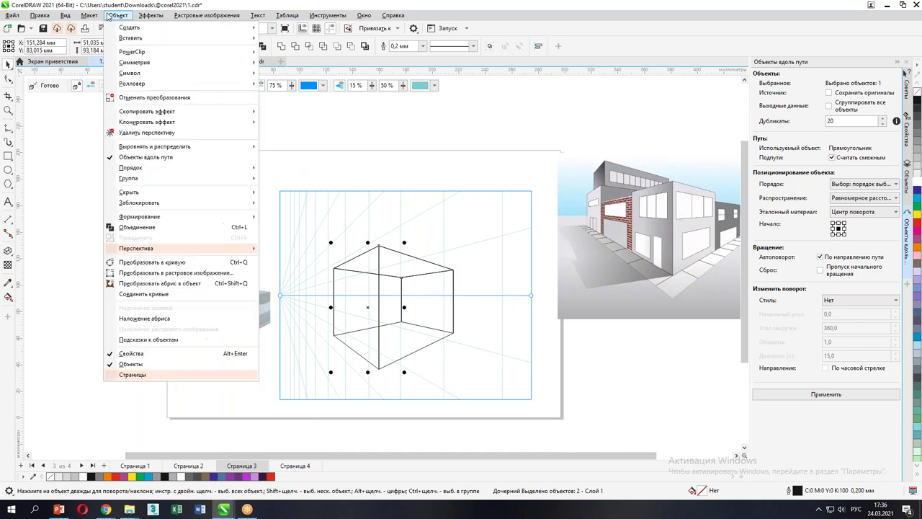
# Step: Group the front-left and rear-left faces, try moving the group down and left, undo it, and clear the selection
pyautogui.click(118, 15)
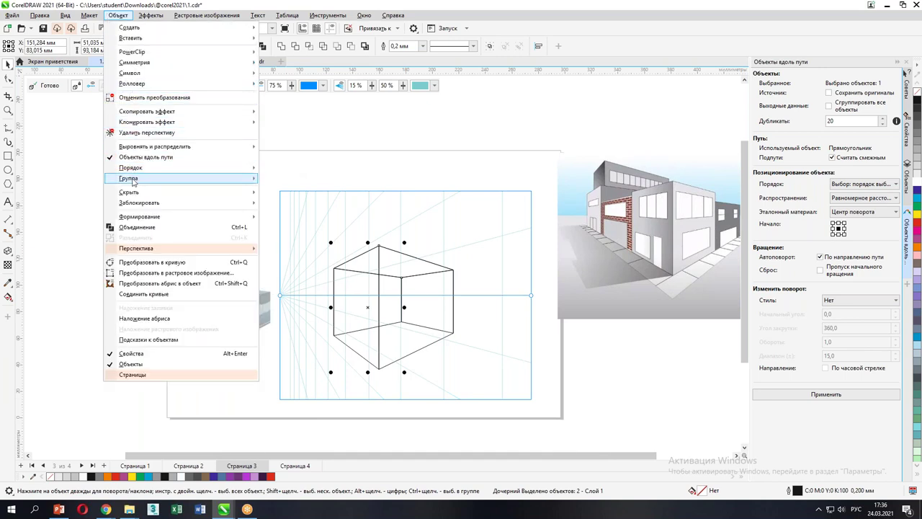
pyautogui.click(288, 180)
pyautogui.moveTo(366, 309); pyautogui.dragTo(328, 345)
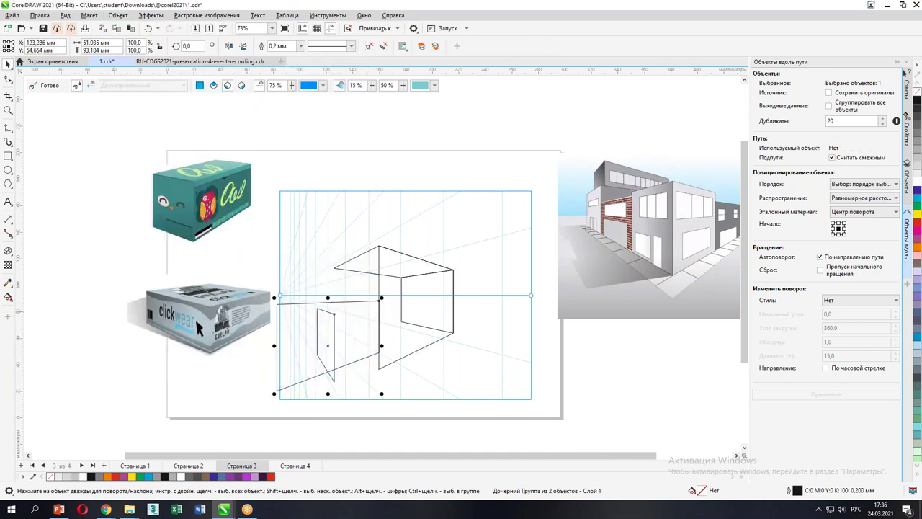
pyautogui.hotkey('ctrl', 'z')
pyautogui.keyDown('shift'); pyautogui.click(462, 312); pyautogui.keyUp('shift')
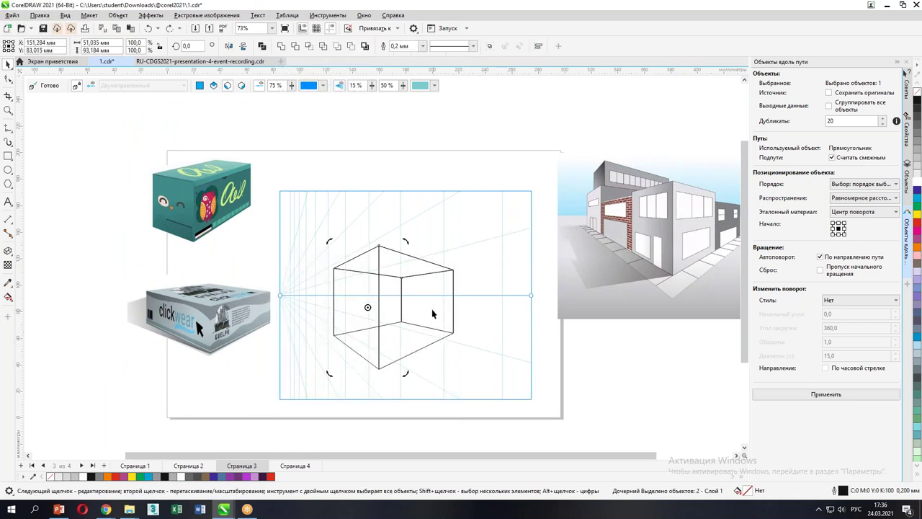
pyautogui.click(637, 382)
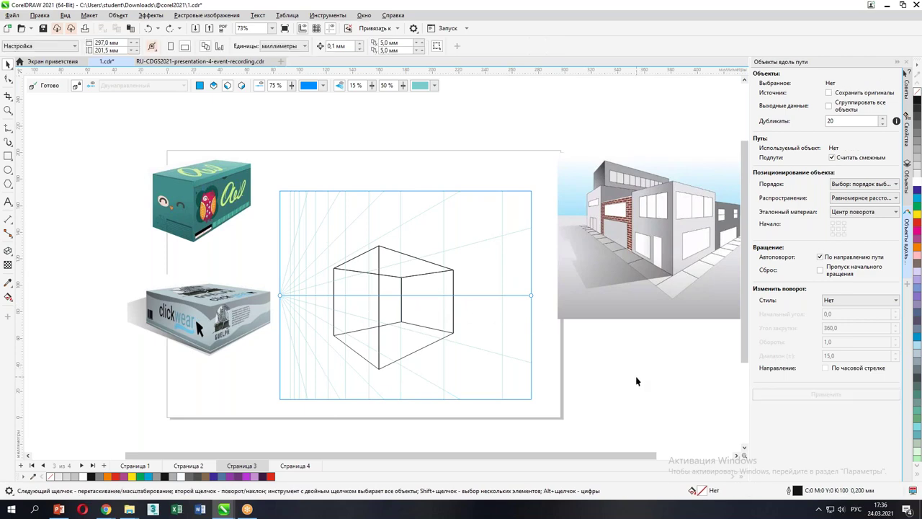
# Step: Convert the box's rear-left face to curves so its nodes can be edited
pyautogui.click(334, 317)
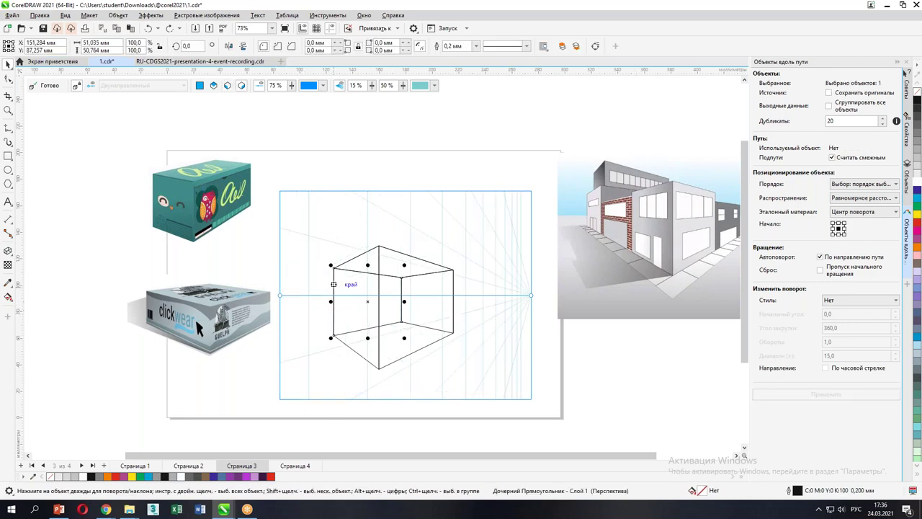
pyautogui.scroll(5, 346, 315)
pyautogui.moveTo(455, 310); pyautogui.dragTo(413, 212)
pyautogui.scroll(-1, 325, 216)
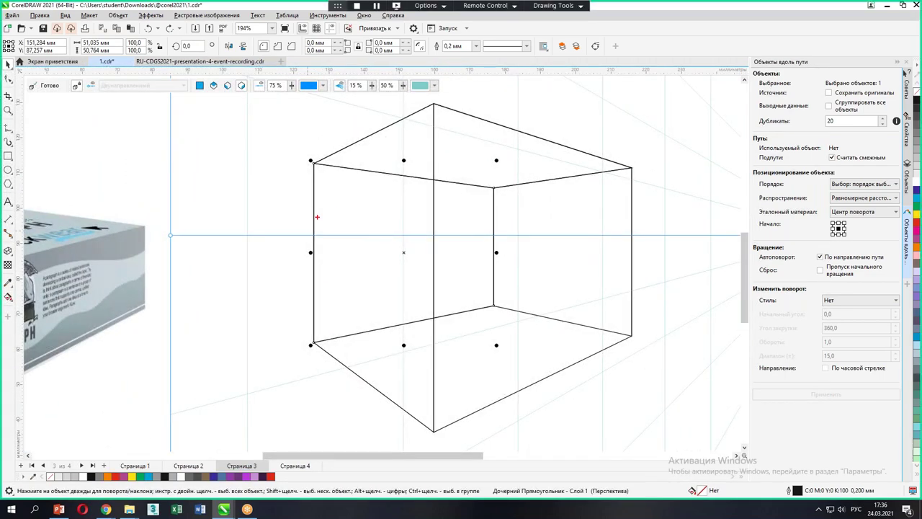
pyautogui.moveTo(332, 240)
pyautogui.mouseDown()
pyautogui.moveTo(328, 280)
pyautogui.moveTo(308, 306)
pyautogui.mouseUp()
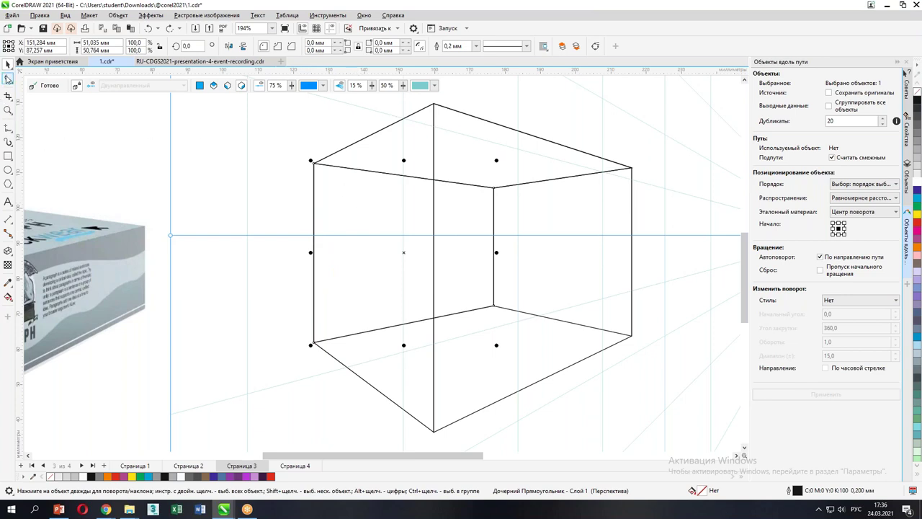
pyautogui.click(9, 81)
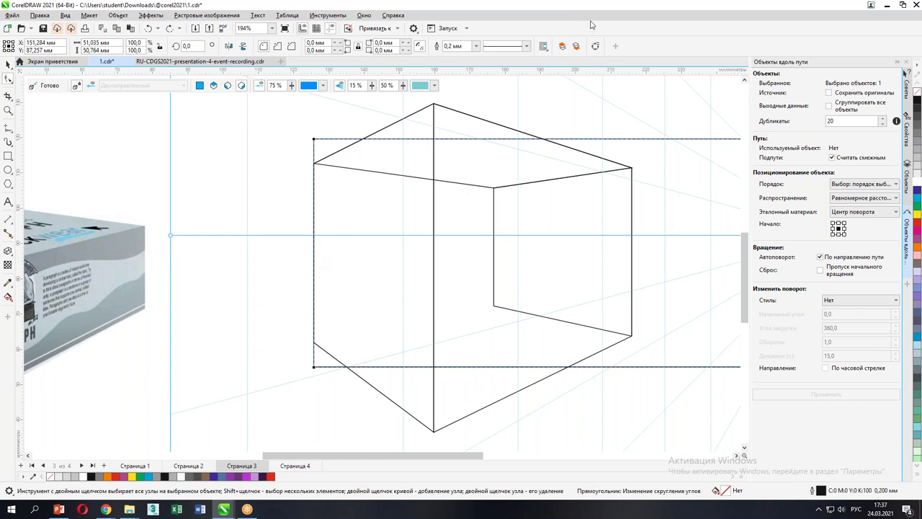
pyautogui.click(591, 46)
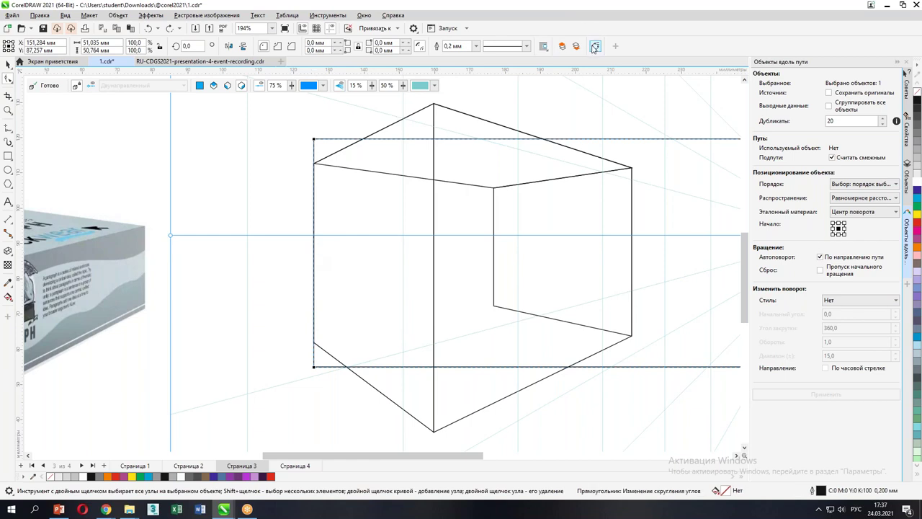
# Step: Add a node midway on the rear-left face's outer vertical edge and pull it inward to bend the edge
pyautogui.click(314, 252)
pyautogui.moveTo(315, 252); pyautogui.dragTo(328, 254)
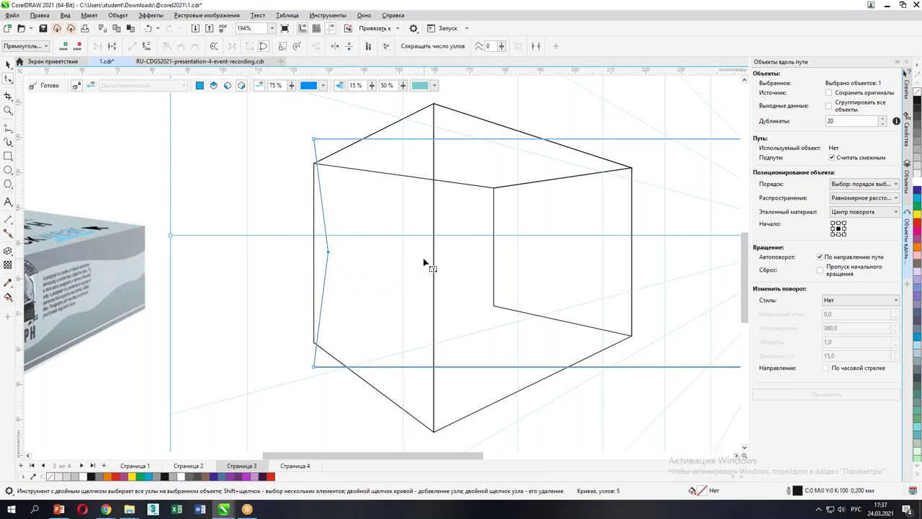
pyautogui.scroll(-2, 426, 261)
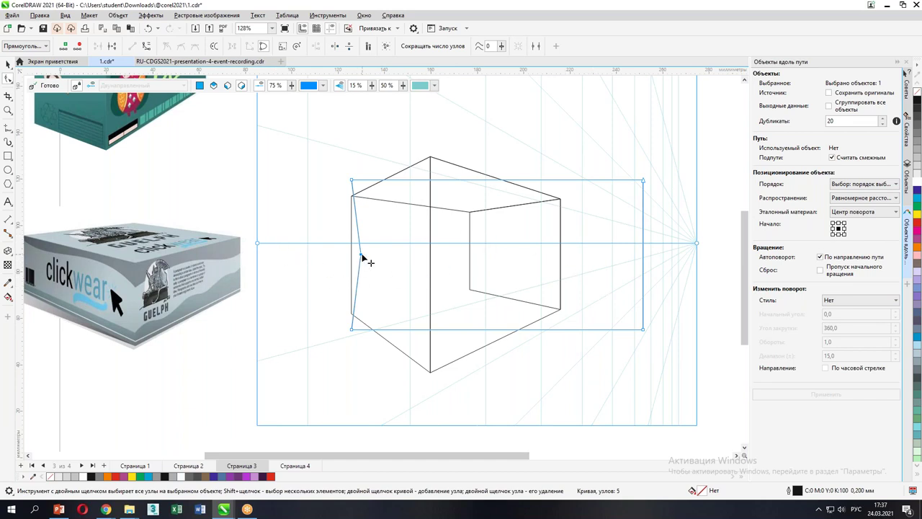
pyautogui.moveTo(363, 257); pyautogui.dragTo(386, 257)
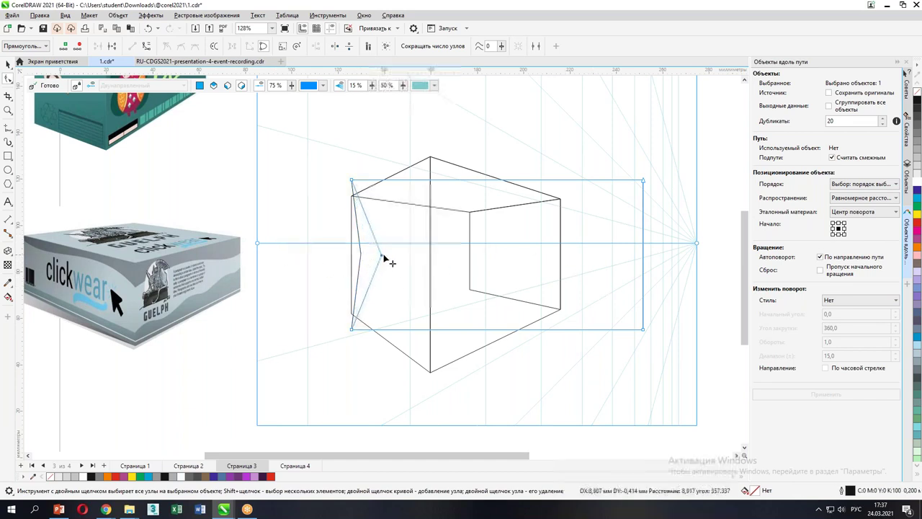
pyautogui.click(8, 65)
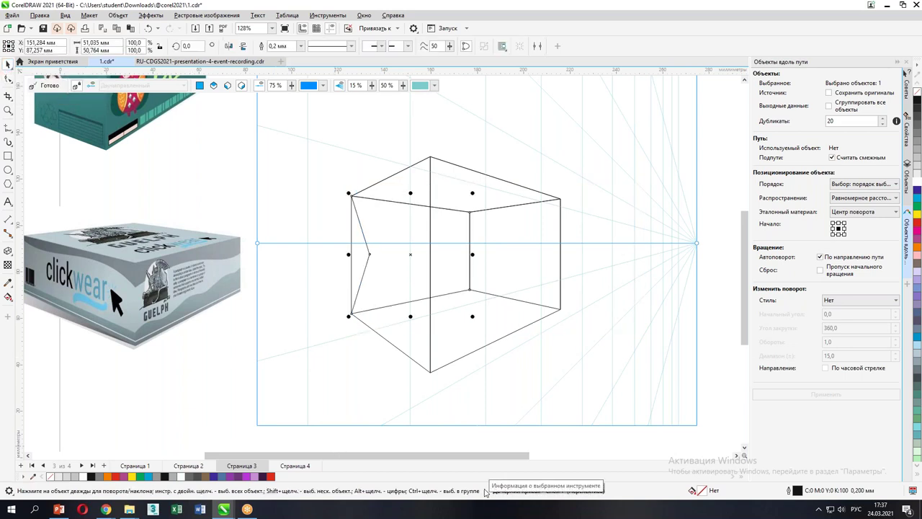
# Step: Convert the front-left face to curves and pull a mid-edge node on its outer vertical side inward
pyautogui.click(352, 232)
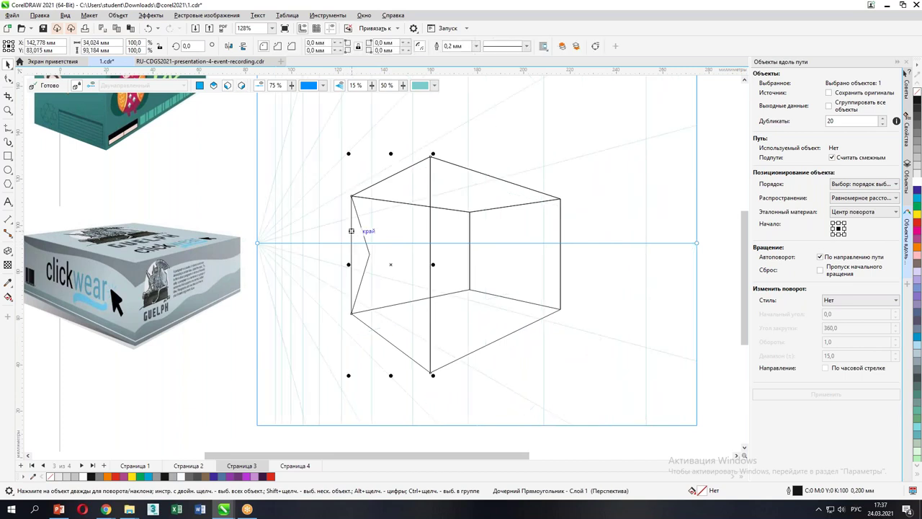
pyautogui.click(596, 47)
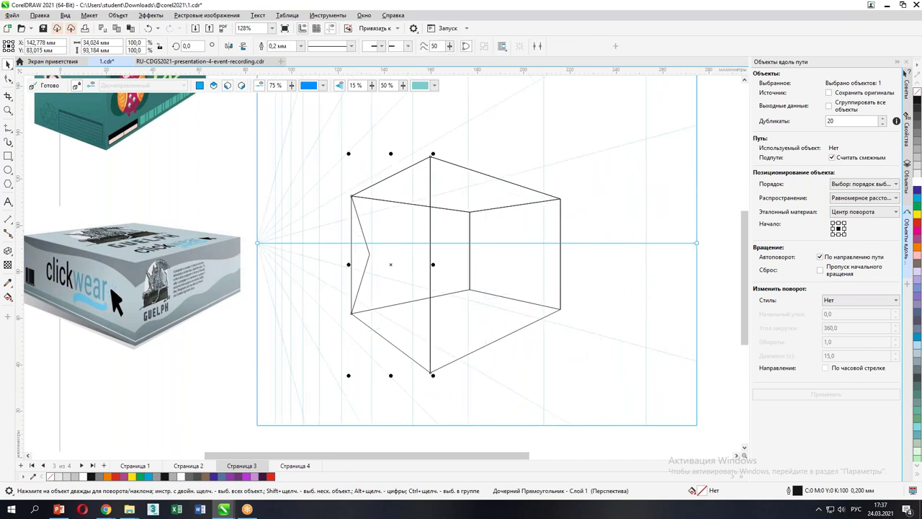
pyautogui.click(6, 79)
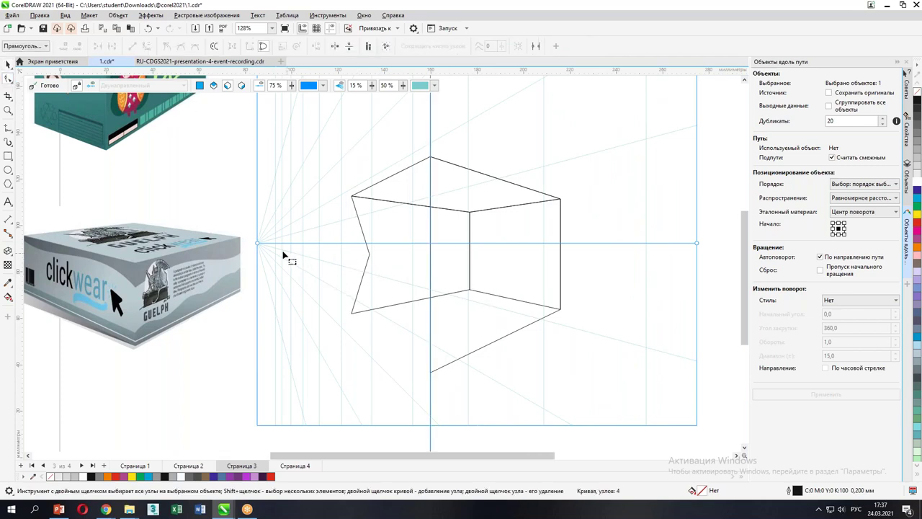
pyautogui.scroll(-2, 480, 284)
pyautogui.moveTo(305, 308); pyautogui.dragTo(512, 317)
pyautogui.scroll(1, 508, 314)
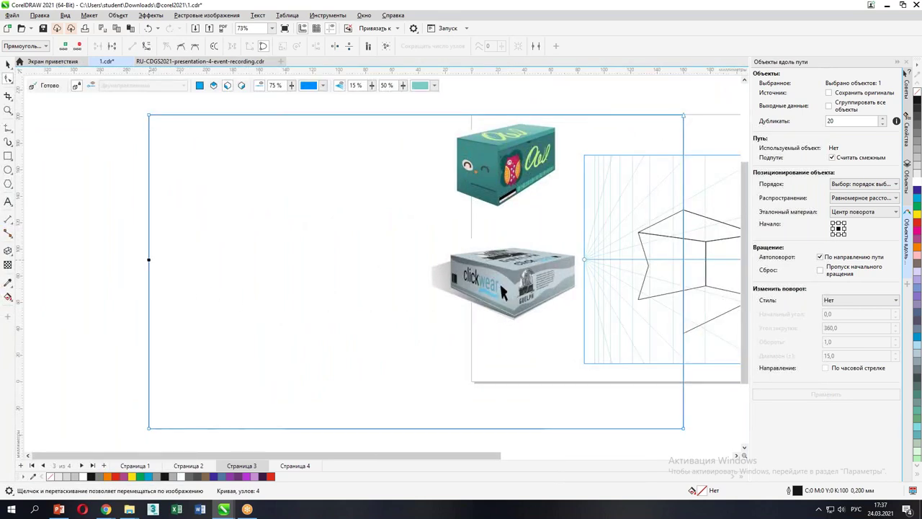
pyautogui.moveTo(149, 262); pyautogui.dragTo(184, 235)
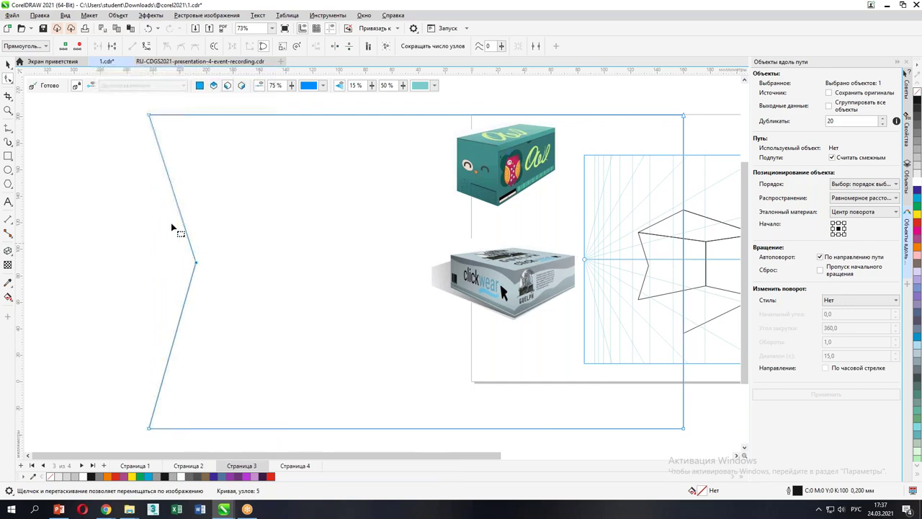
pyautogui.click(8, 64)
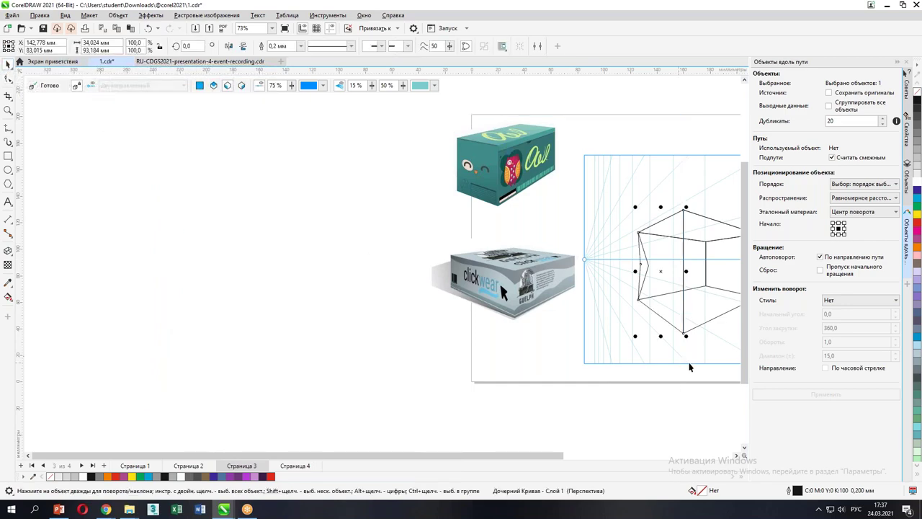
# Step: Pull the front-left face's mid-edge node farther inward, and undo the node edits on both left faces
pyautogui.scroll(4, 698, 274)
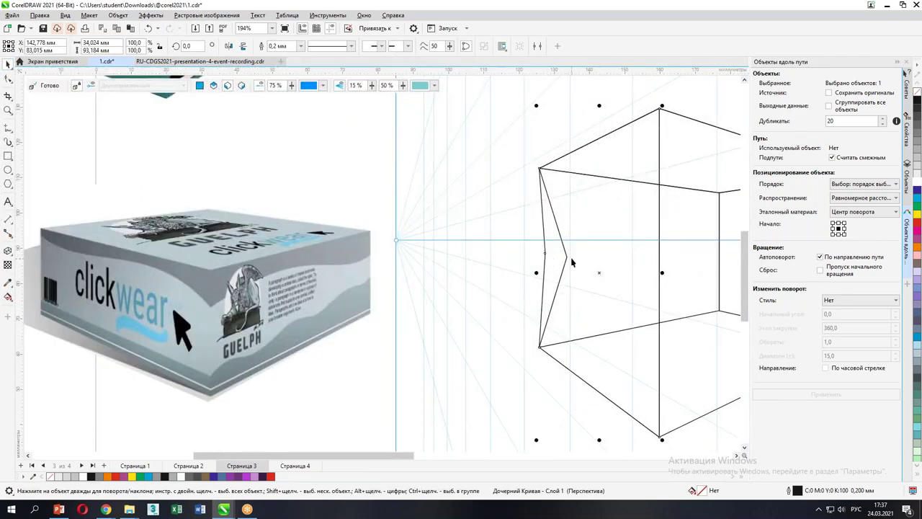
pyautogui.click(7, 79)
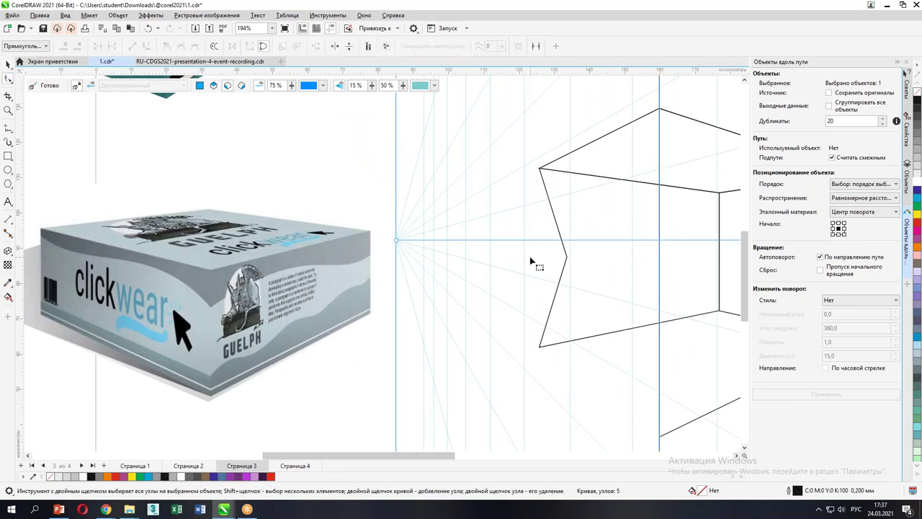
pyautogui.scroll(-5, 157, 209)
pyautogui.scroll(-2, 157, 209)
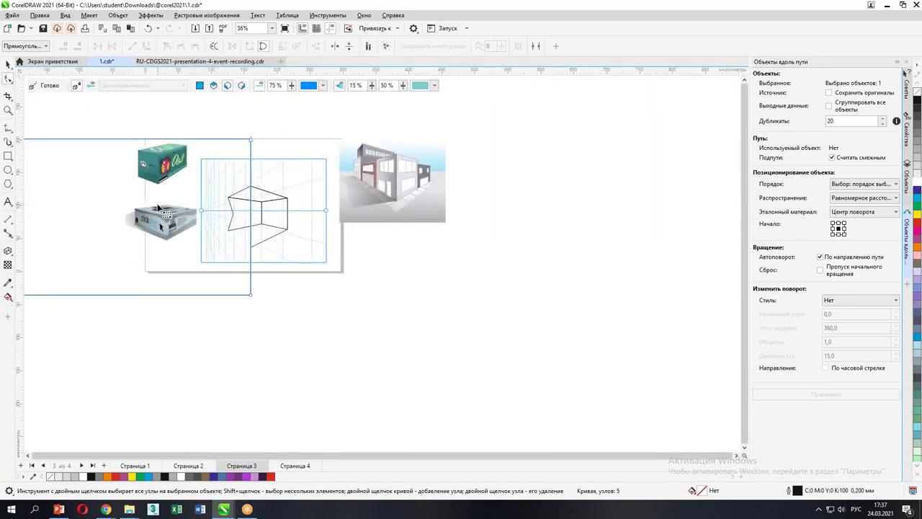
pyautogui.moveTo(192, 253); pyautogui.dragTo(242, 251)
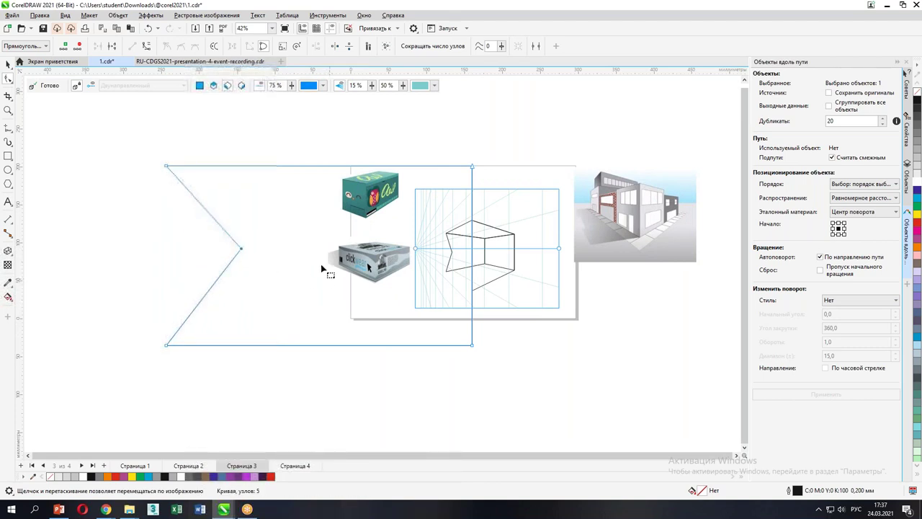
pyautogui.click(8, 65)
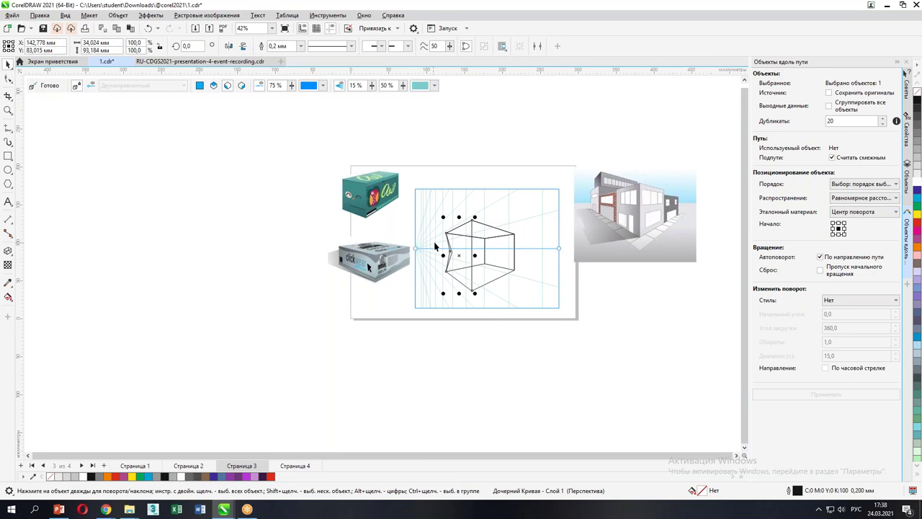
pyautogui.scroll(4, 478, 254)
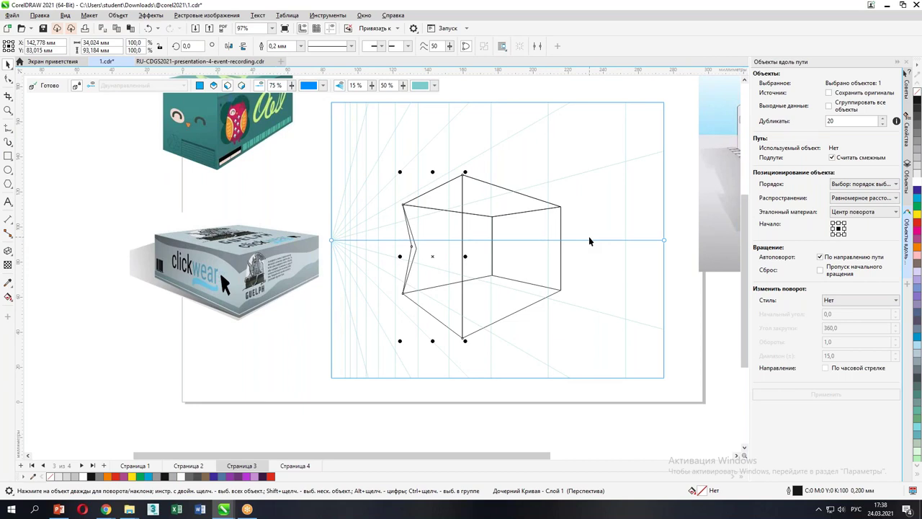
pyautogui.hotkey('ctrl', 'z')
pyautogui.hotkey('ctrl', 'z')
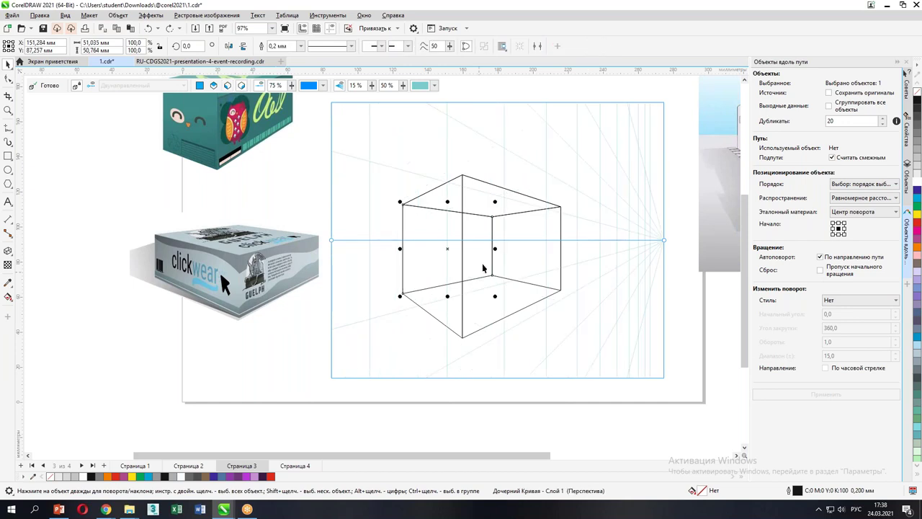
# Step: Convert the box's front-left face to curves
pyautogui.click(463, 191)
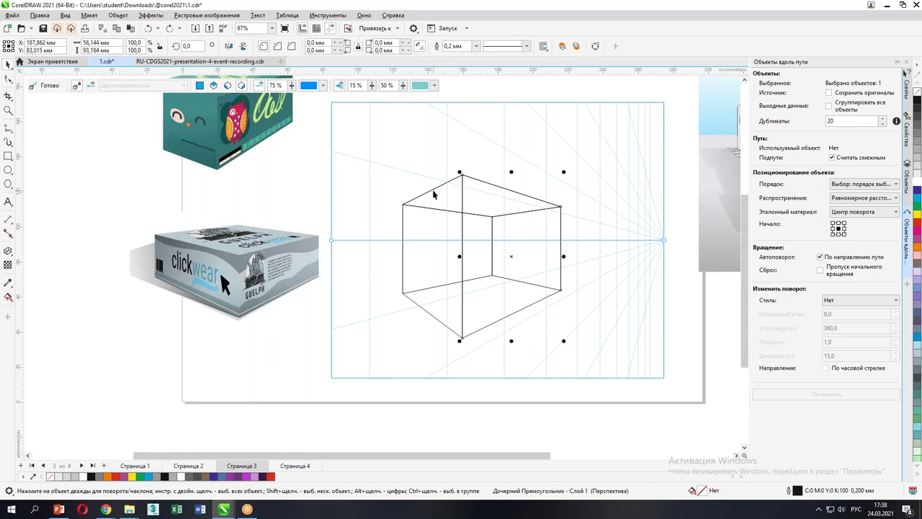
pyautogui.click(433, 191)
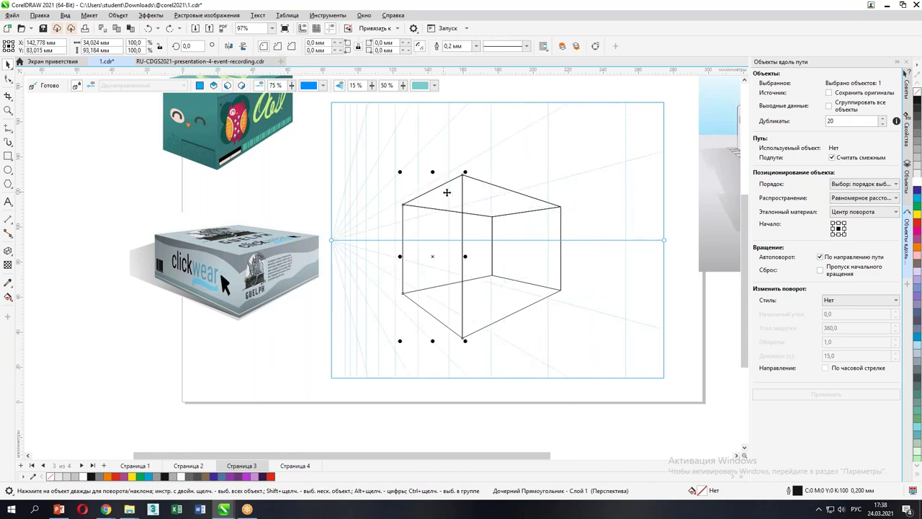
pyautogui.click(595, 46)
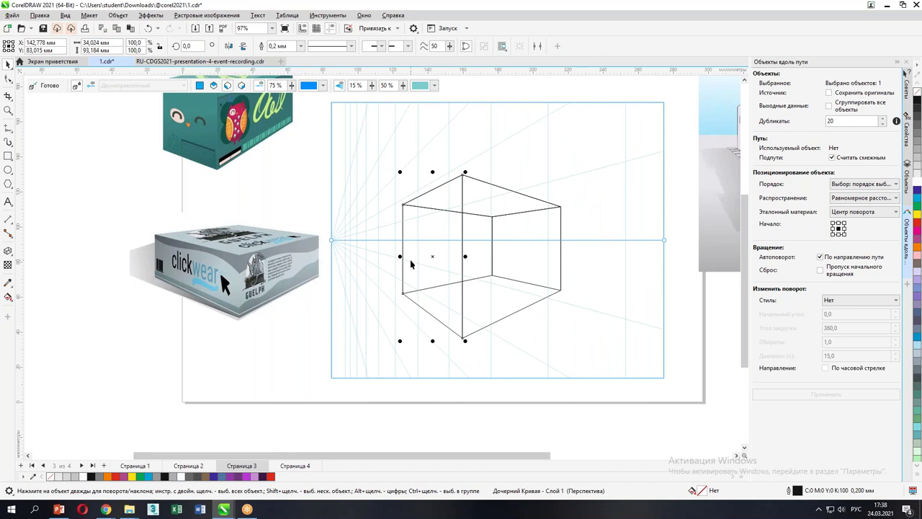
# Step: Draw an ellipse about 12 mm wide and 10 mm high across the front-left face's outer vertical edge
pyautogui.click(8, 170)
pyautogui.moveTo(390, 235); pyautogui.dragTo(412, 254)
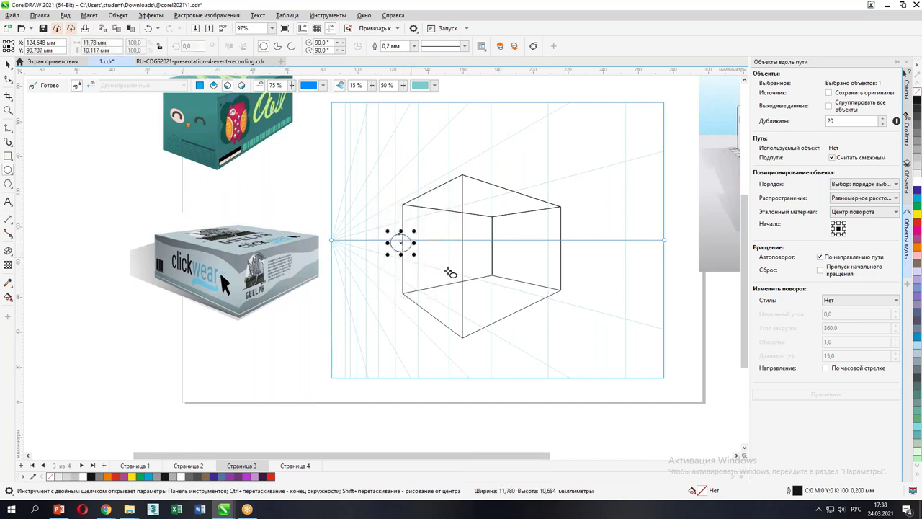
pyautogui.click(8, 64)
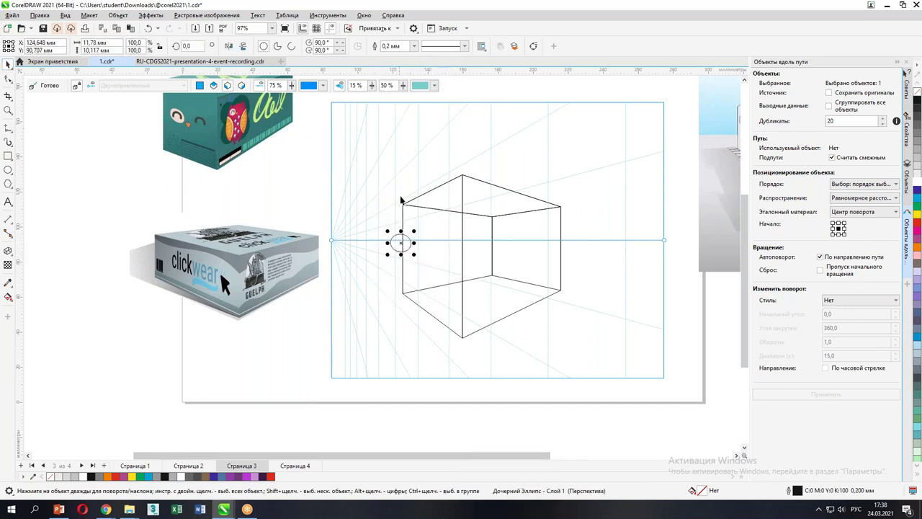
# Step: Trim the front-left face with the ellipse and move the ellipse outside the perspective field
pyautogui.keyDown('shift'); pyautogui.click(439, 189); pyautogui.keyUp('shift')
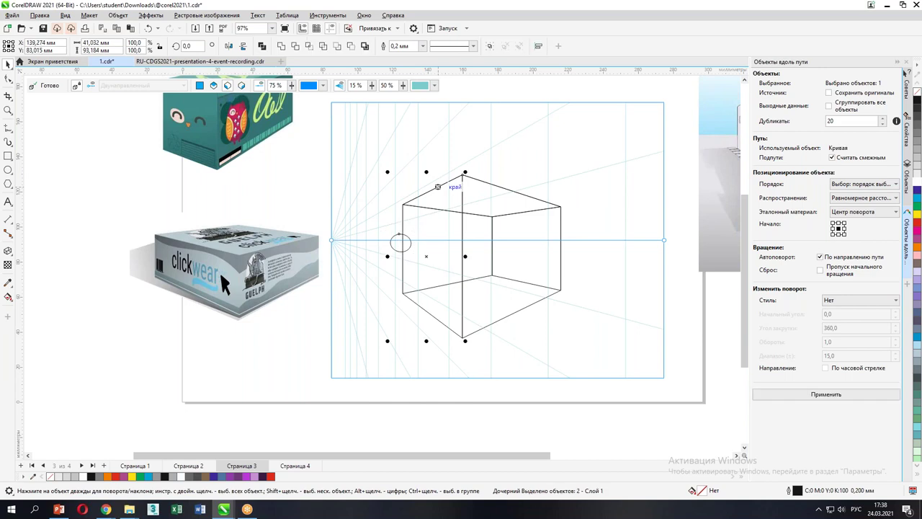
pyautogui.click(295, 47)
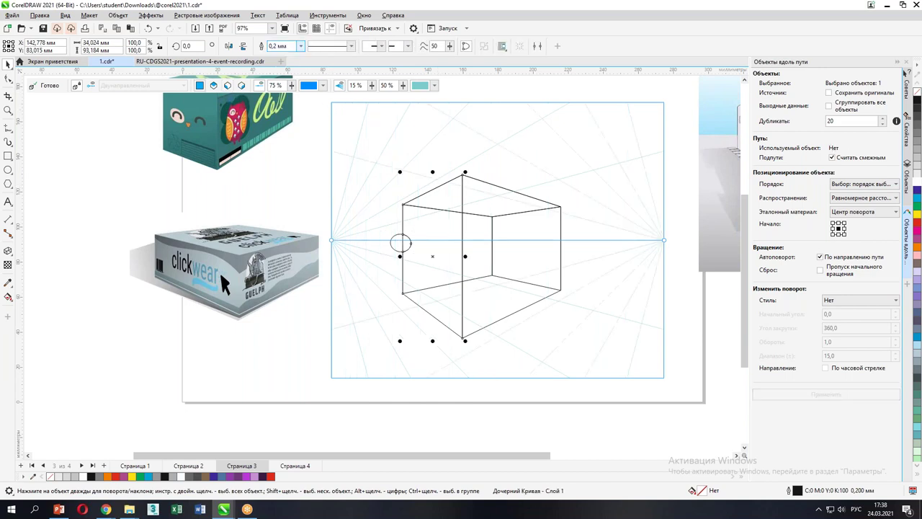
pyautogui.click(383, 248)
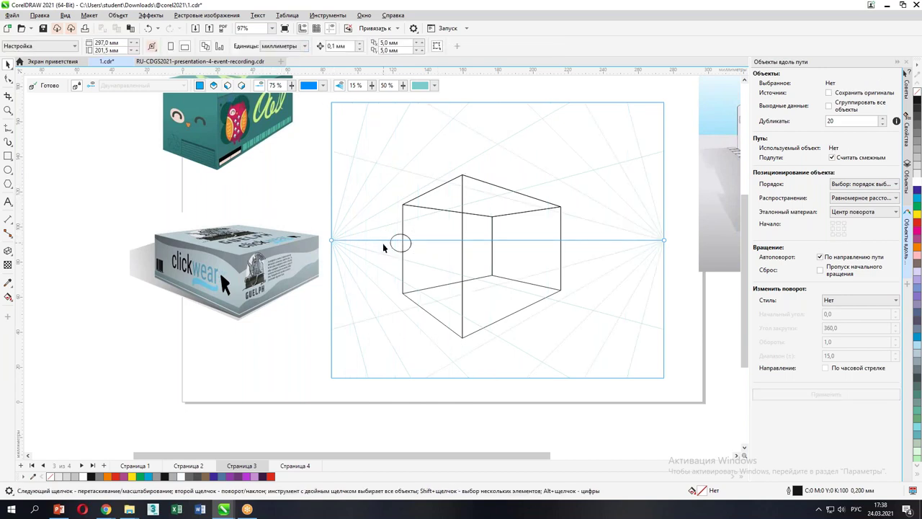
pyautogui.moveTo(393, 250); pyautogui.dragTo(324, 225)
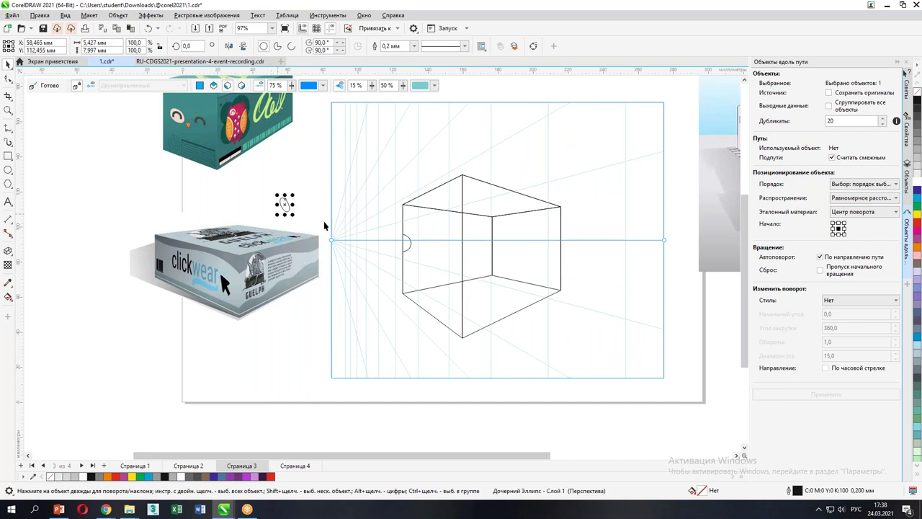
# Step: Fill the notched front-left face with 40% black and try moving the rear-left face up and to the left
pyautogui.click(412, 248)
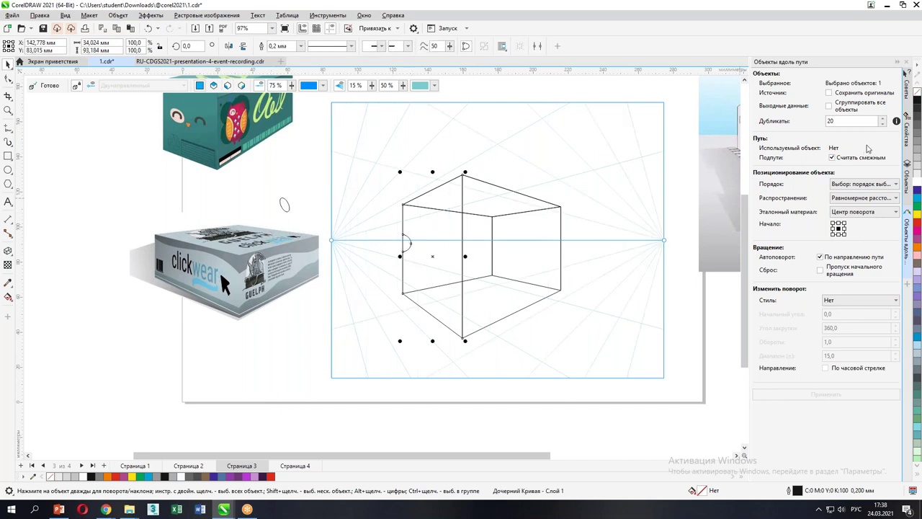
pyautogui.click(917, 152)
pyautogui.moveTo(432, 227); pyautogui.dragTo(374, 202)
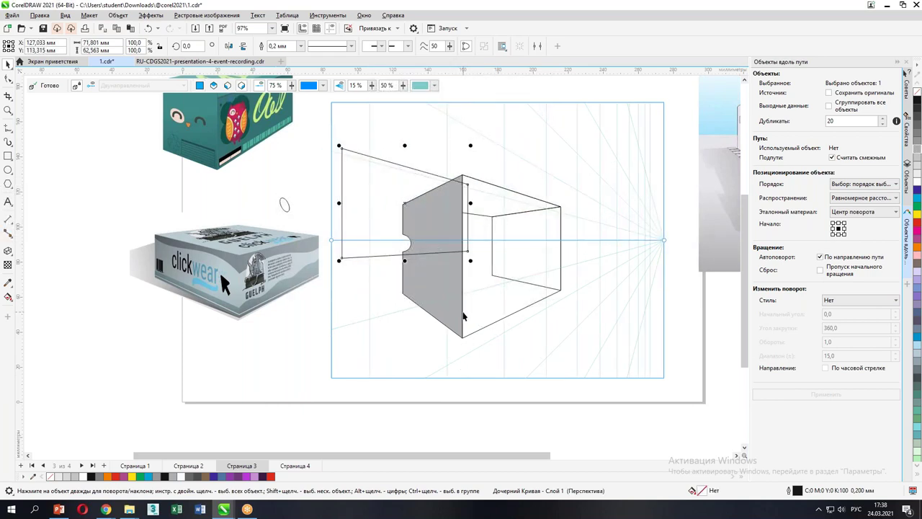
# Step: Try moving the grey front-left face up and left off the box, and undo the edits back to before the trim
pyautogui.moveTo(443, 309); pyautogui.dragTo(365, 236)
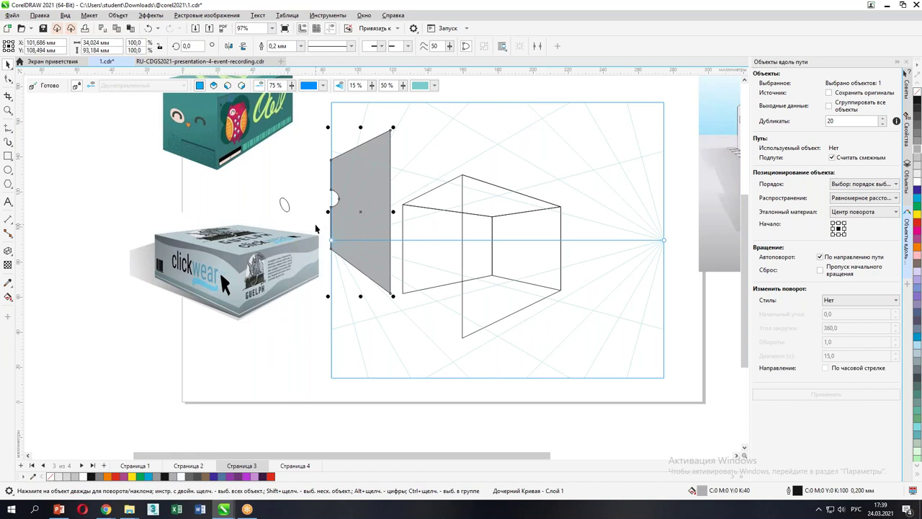
pyautogui.hotkey('ctrl', 'z')
pyautogui.hotkey('ctrl', 'z')
pyautogui.hotkey('ctrl', 'z')
pyautogui.hotkey('ctrl', 'z')
pyautogui.hotkey('ctrl', 'z')
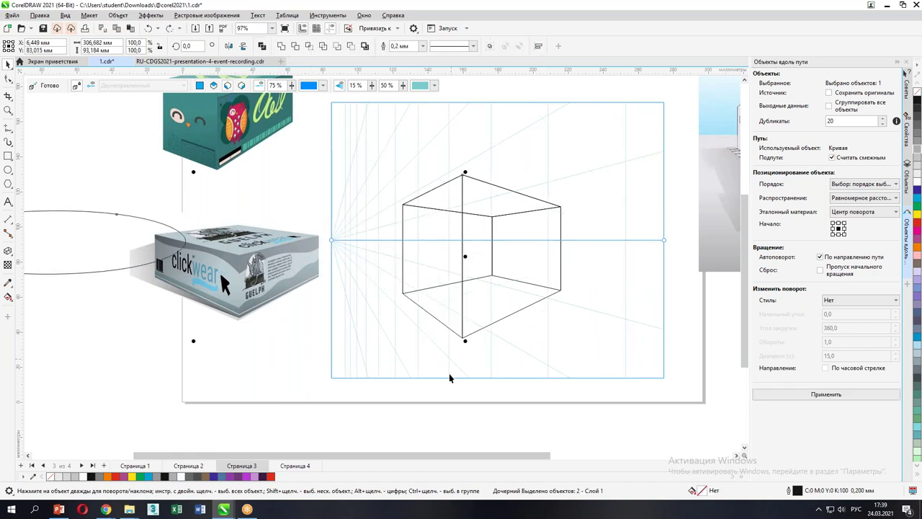
# Step: Move the box's front-left face from its perspective plane to the orthographic plane
pyautogui.click(455, 410)
pyautogui.keyDown('ctrl'); pyautogui.click(432, 190); pyautogui.keyUp('ctrl')
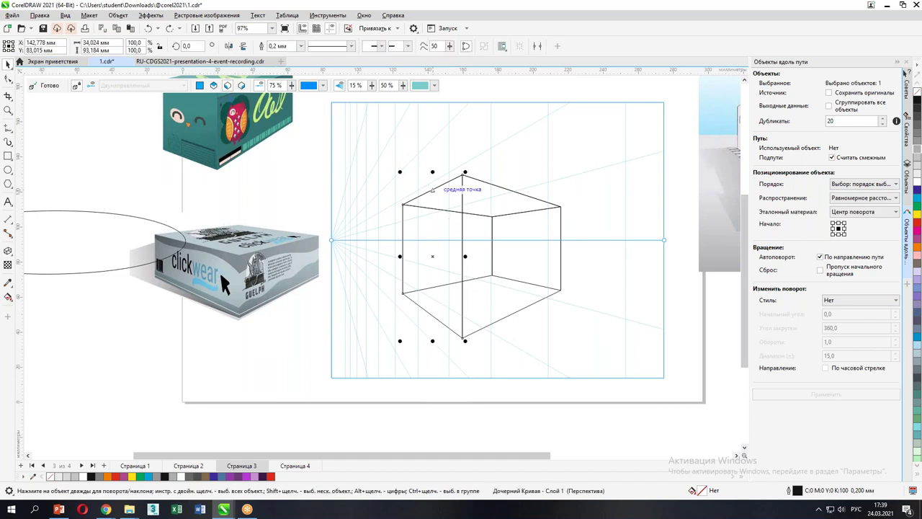
pyautogui.rightClick(433, 191)
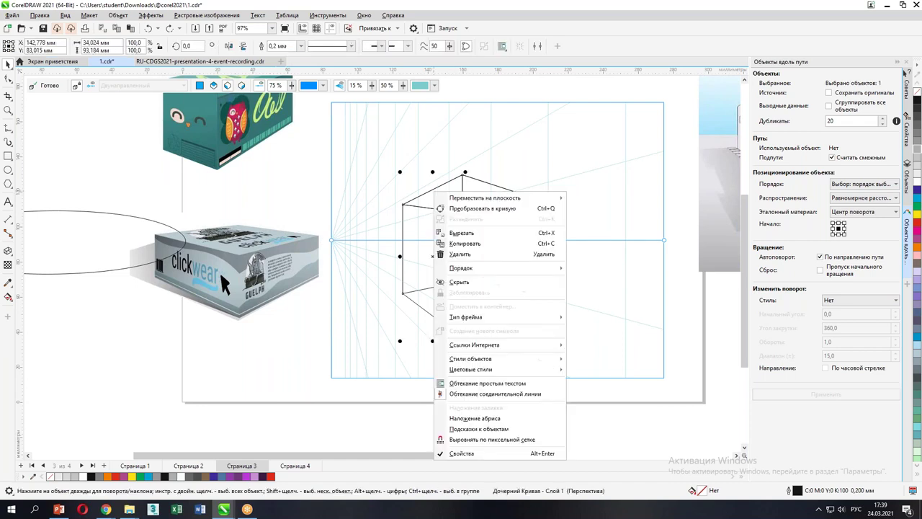
pyautogui.moveTo(490, 198)
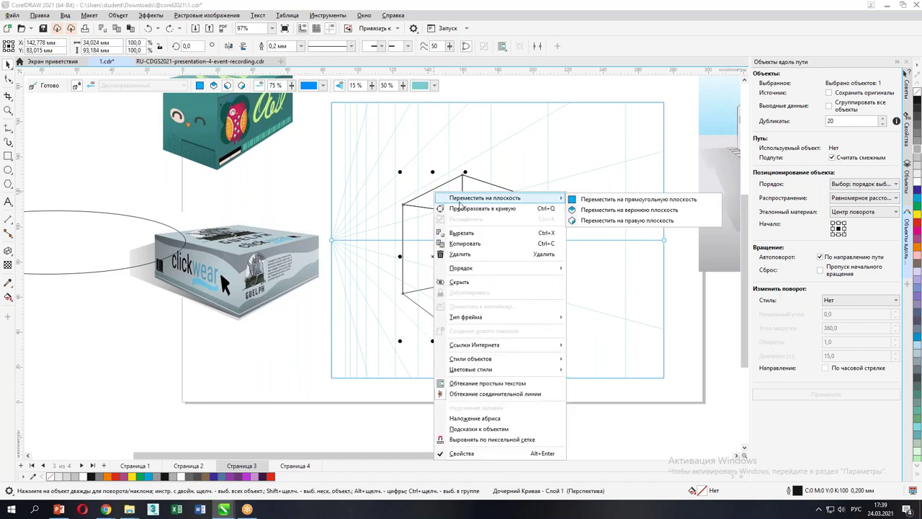
pyautogui.click(685, 202)
pyautogui.scroll(-3, 339, 267)
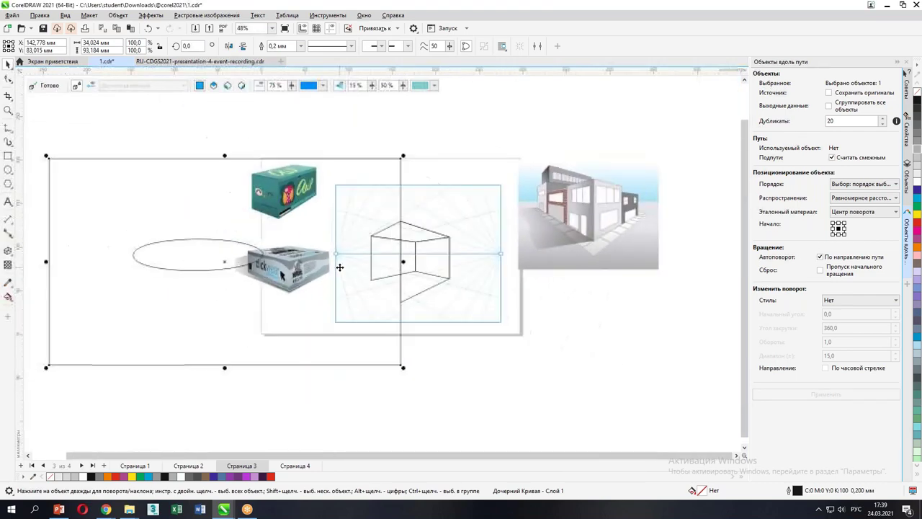
# Step: Draw an ellipse about 101 mm wide and 121 mm high across the flattened face's outer vertical edge
pyautogui.moveTo(228, 276); pyautogui.dragTo(279, 285)
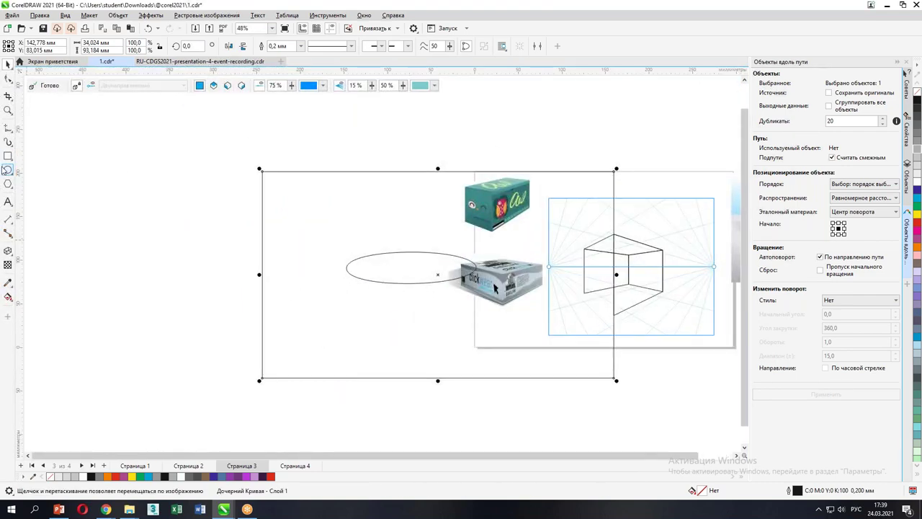
pyautogui.click(8, 170)
pyautogui.moveTo(220, 221); pyautogui.dragTo(310, 326)
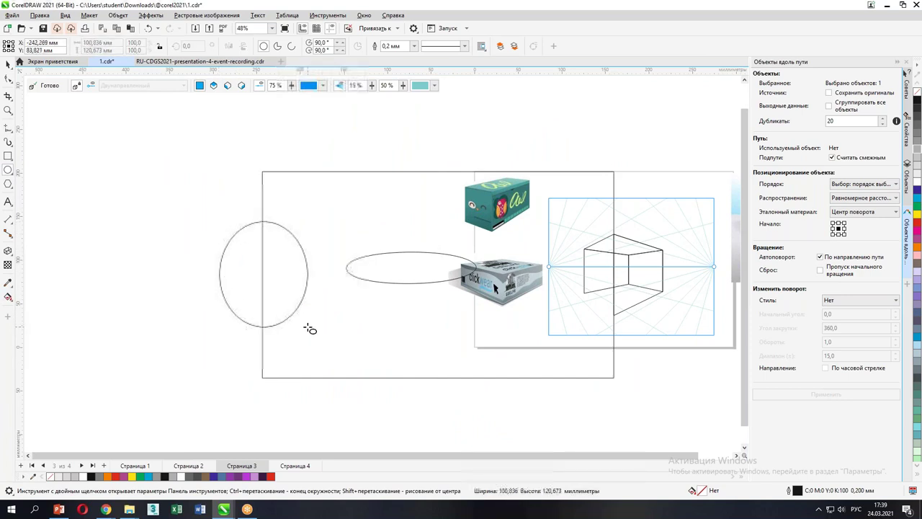
pyautogui.press('space')
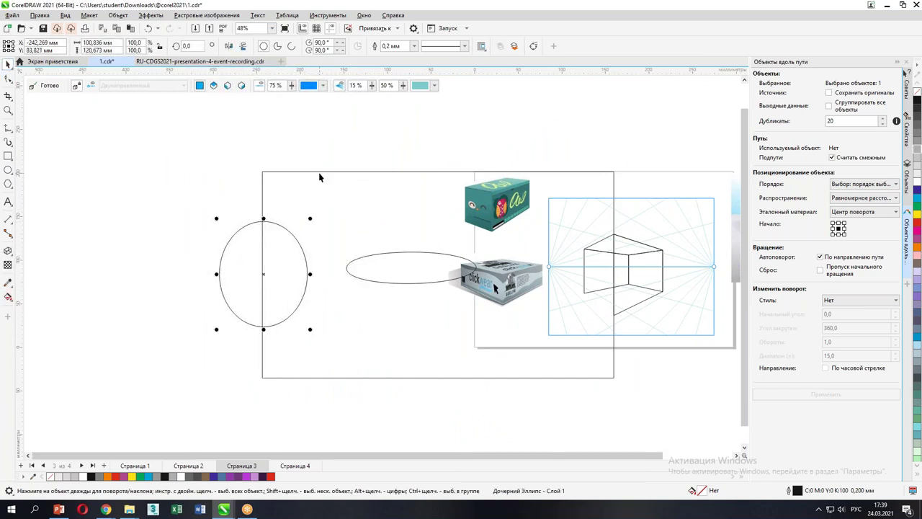
# Step: Trim the flattened face with the ellipse and delete the ellipse
pyautogui.keyDown('shift'); pyautogui.click(317, 172); pyautogui.keyUp('shift')
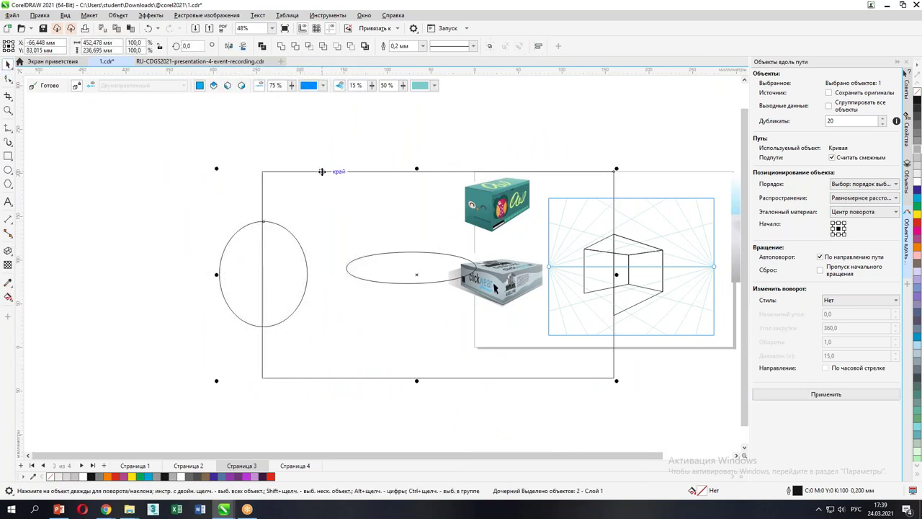
pyautogui.click(295, 48)
pyautogui.click(235, 253)
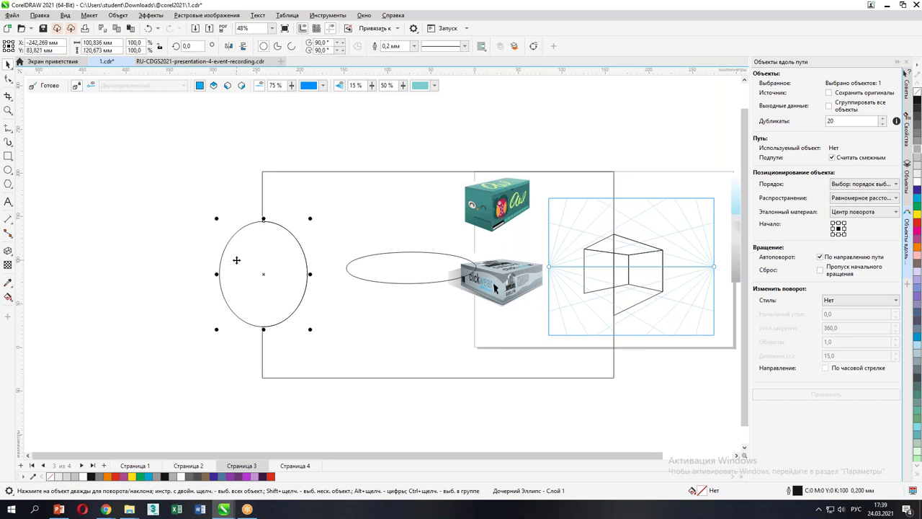
pyautogui.press('Delete')
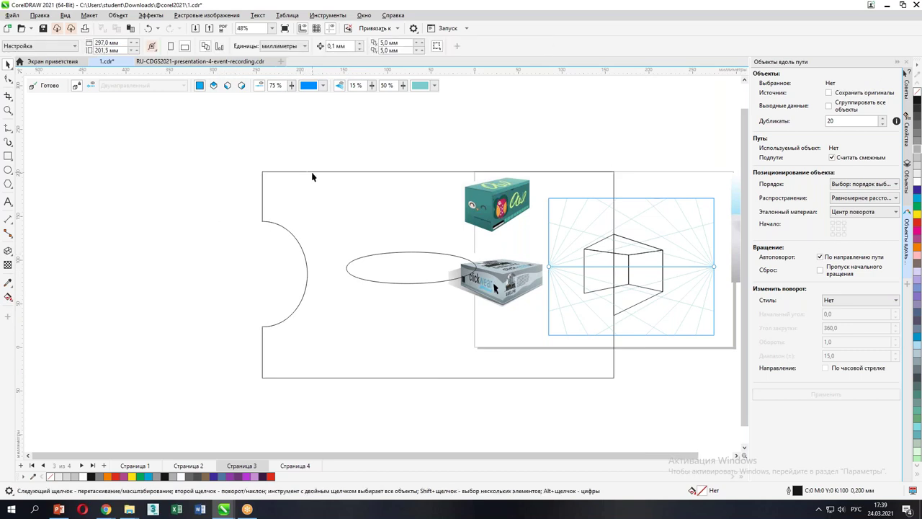
# Step: Try moving the notched face onto the right plane and undo the change
pyautogui.click(311, 172)
pyautogui.rightClick(312, 173)
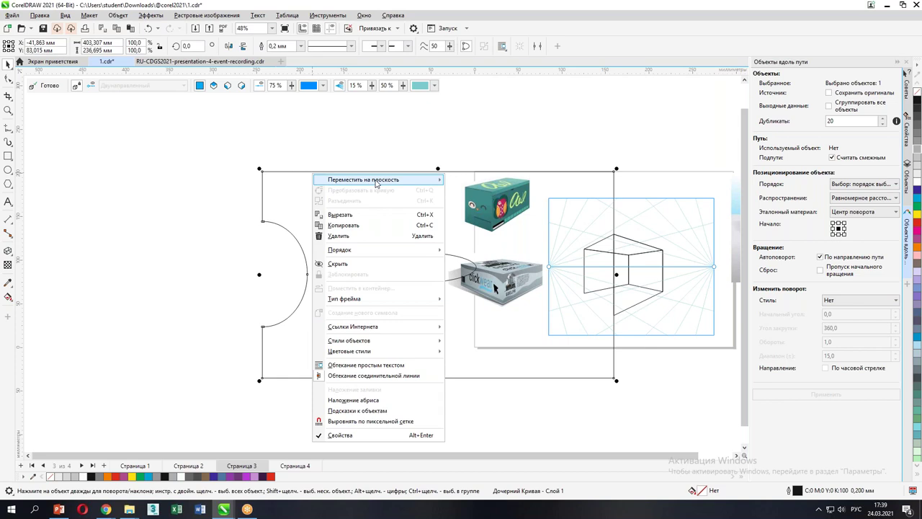
pyautogui.moveTo(375, 182)
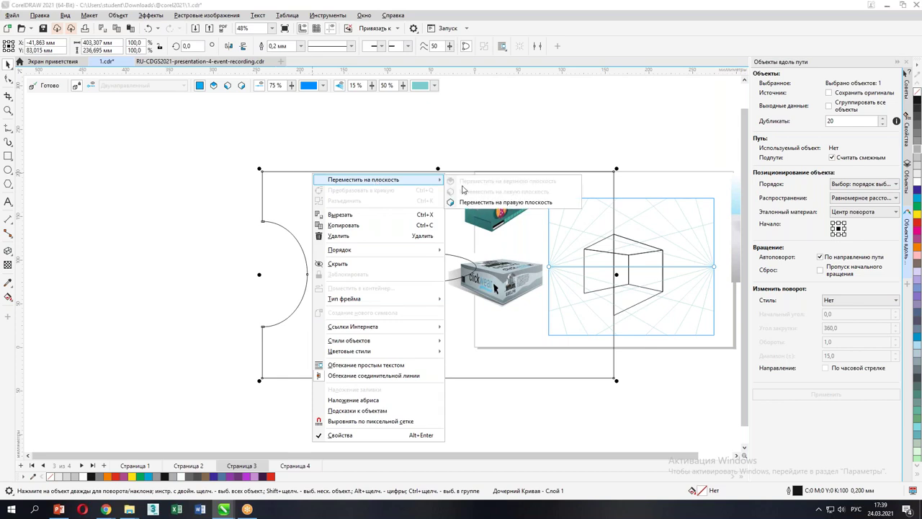
pyautogui.click(498, 202)
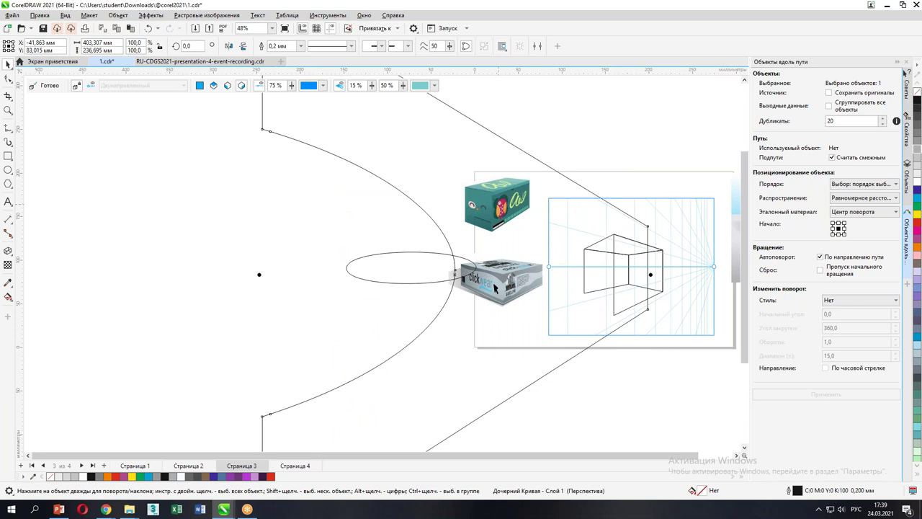
pyautogui.hotkey('ctrl', 'z')
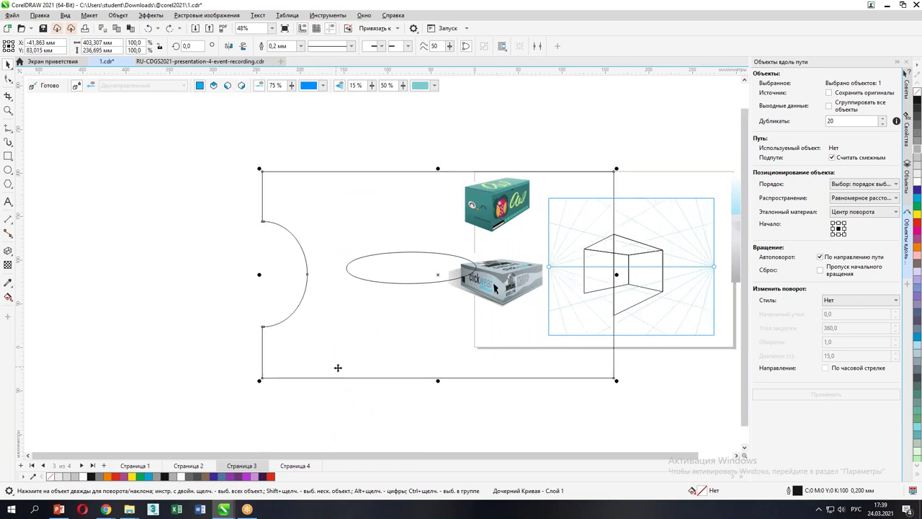
# Step: Move the flat notched face sideways so that it overlaps the perspective field
pyautogui.moveTo(675, 259); pyautogui.dragTo(524, 261)
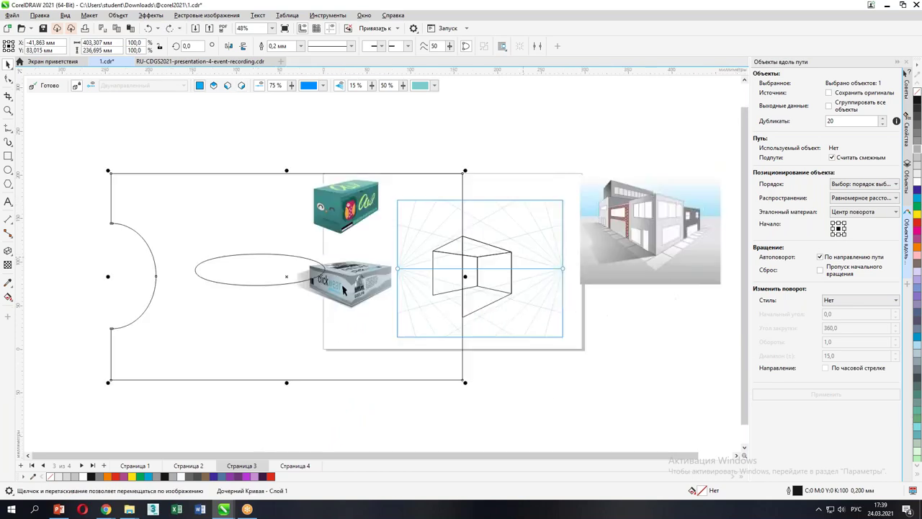
pyautogui.moveTo(204, 174); pyautogui.dragTo(440, 191)
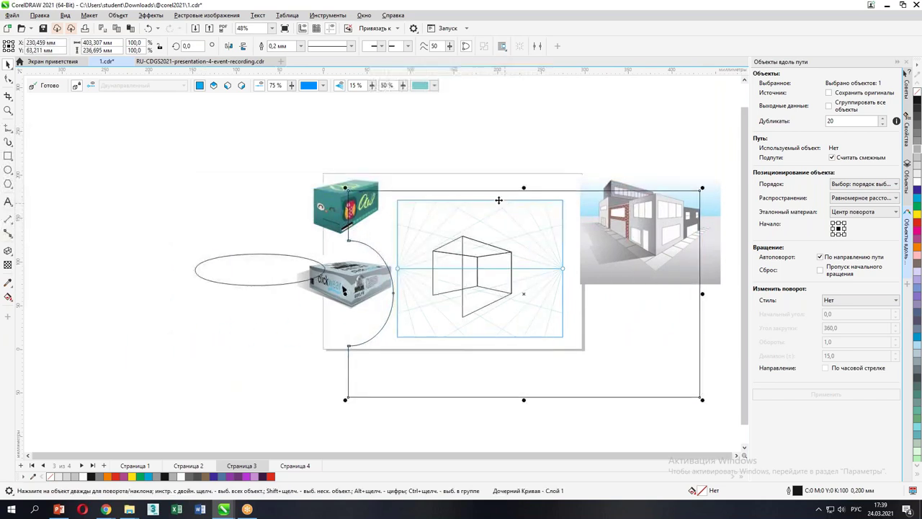
pyautogui.rightClick(423, 191)
pyautogui.moveTo(457, 203)
pyautogui.click(522, 199)
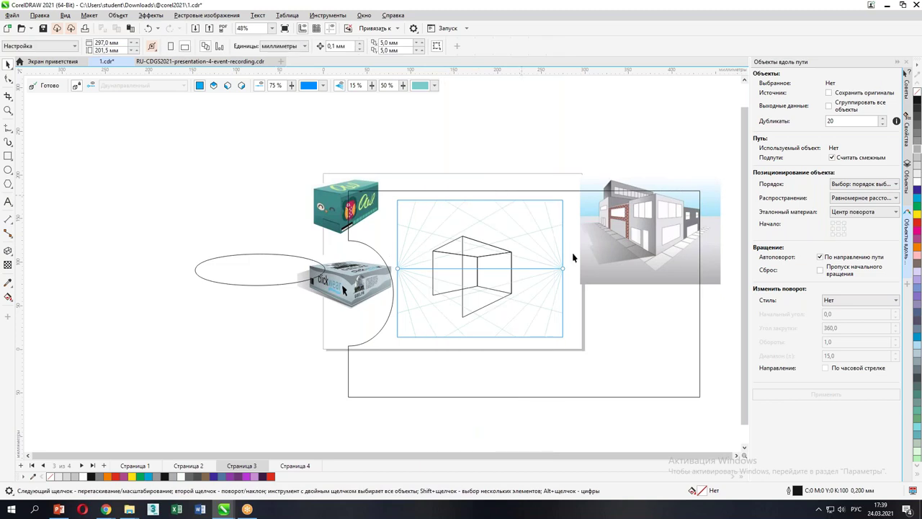
# Step: Scale the notched face down to about 115 by 68 mm and place it in the lower half of the perspective field
pyautogui.click(691, 396)
pyautogui.moveTo(702, 401); pyautogui.dragTo(491, 275)
pyautogui.moveTo(344, 186); pyautogui.dragTo(428, 218)
pyautogui.rightClick(428, 218)
pyautogui.moveTo(461, 228)
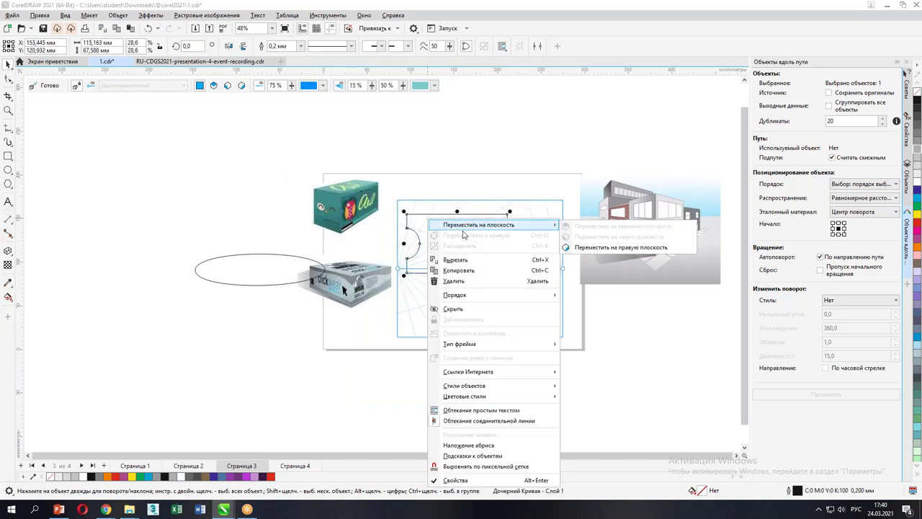
pyautogui.click(419, 245)
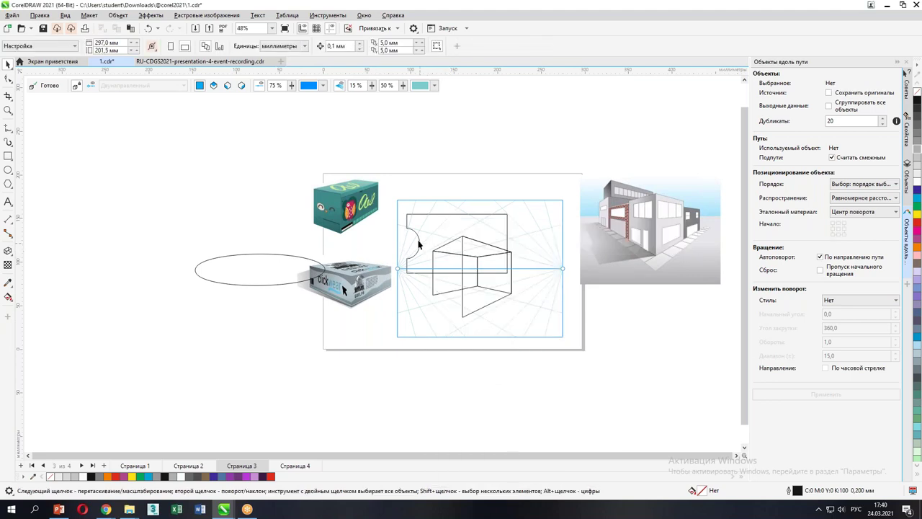
pyautogui.moveTo(428, 222); pyautogui.dragTo(443, 282)
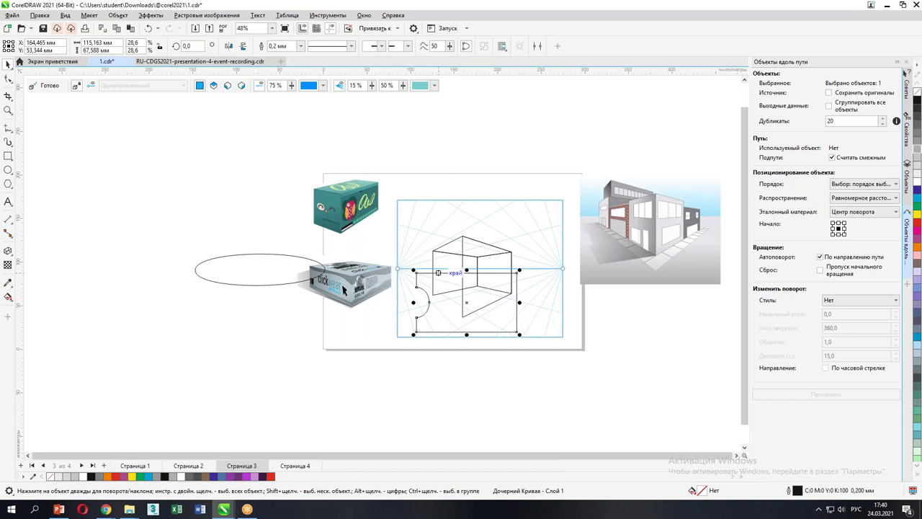
# Step: Try moving the box's rear-left face onto the top plane
pyautogui.rightClick(440, 275)
pyautogui.moveTo(464, 16)
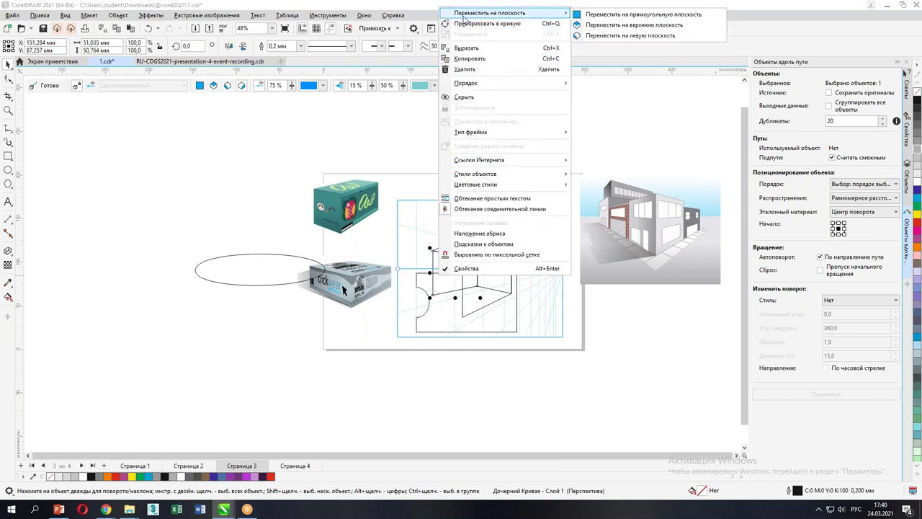
pyautogui.click(643, 29)
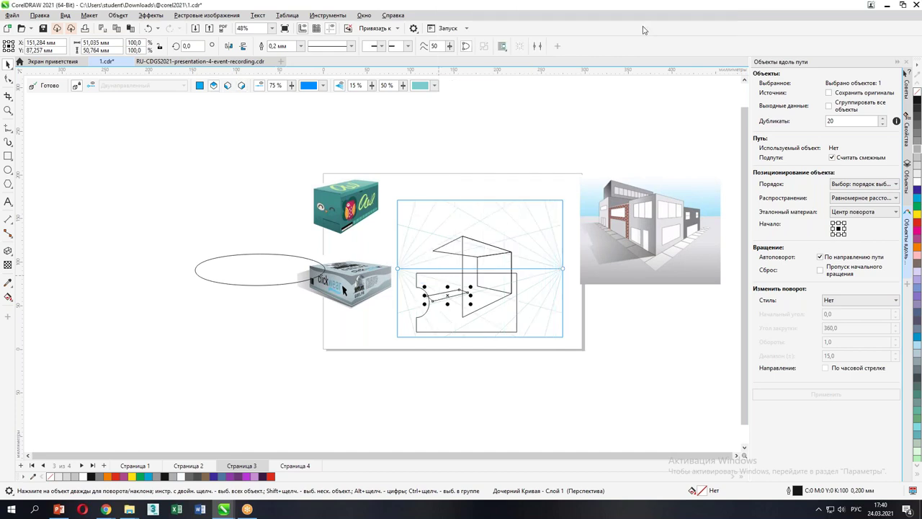
# Step: Move the notched face onto the right plane and position it over the box's rear-left face
pyautogui.click(428, 313)
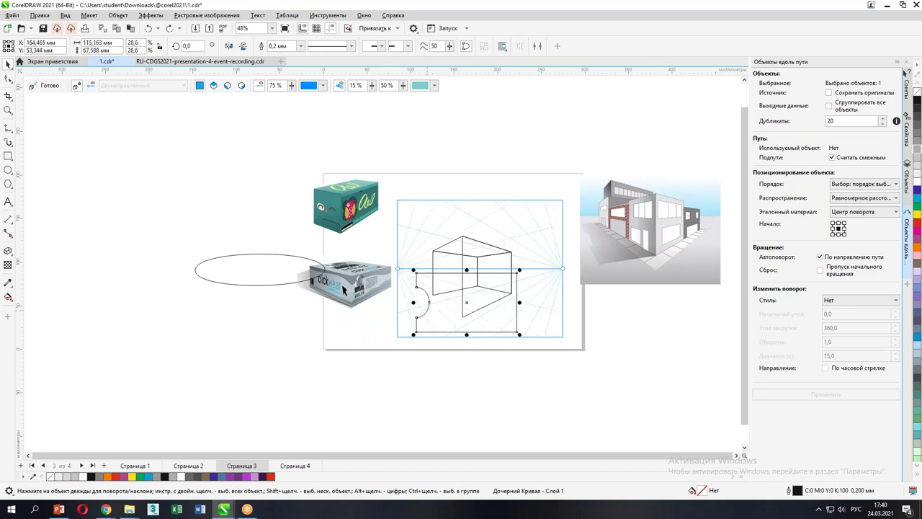
pyautogui.rightClick(428, 313)
pyautogui.moveTo(481, 47)
pyautogui.click(598, 71)
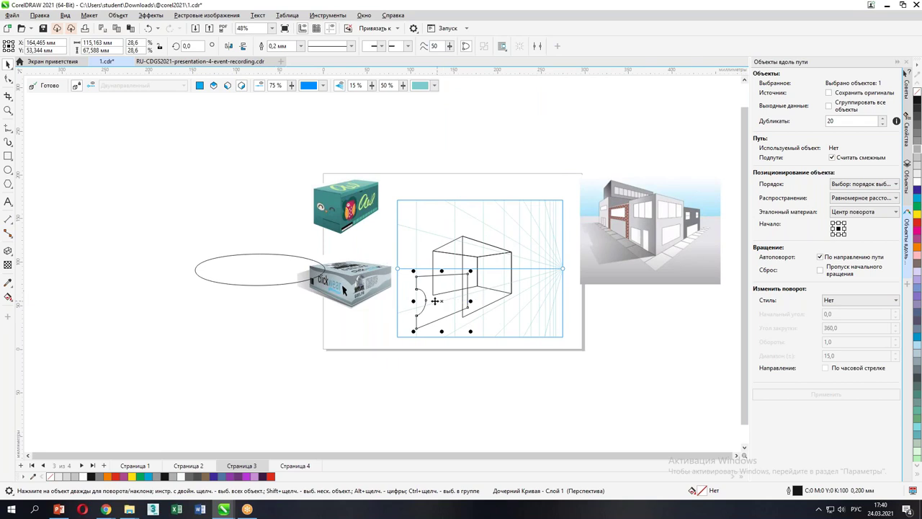
pyautogui.moveTo(442, 303); pyautogui.dragTo(454, 282)
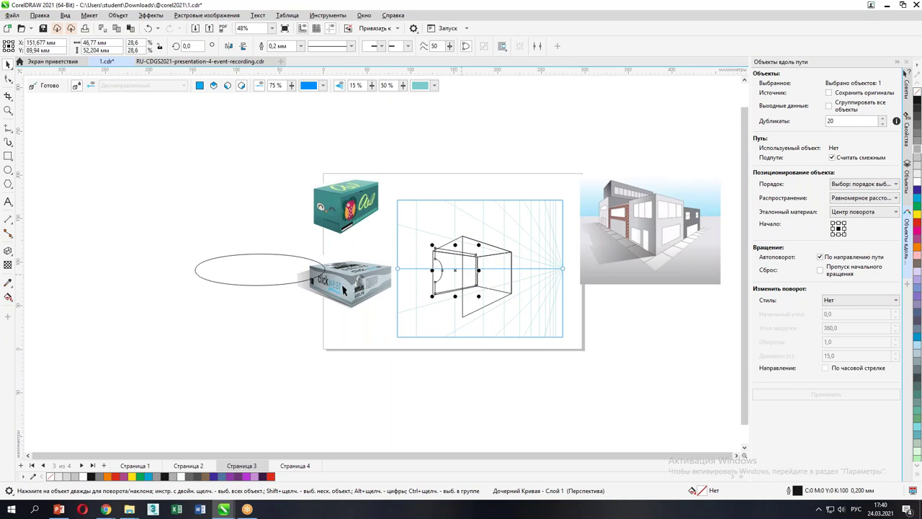
# Step: Restore the program window to a smaller, taller size and move the box's rear-left face onto the left plane
pyautogui.rightClick(455, 272)
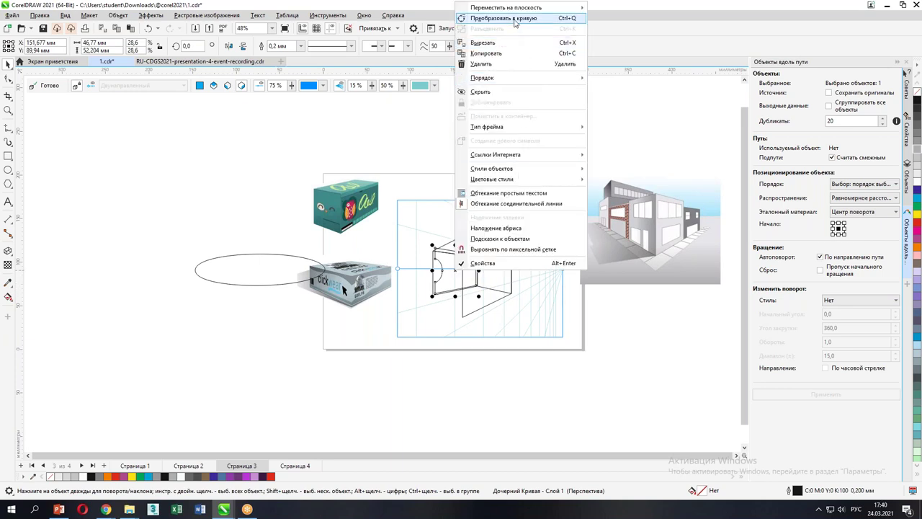
pyautogui.doubleClick(661, 9)
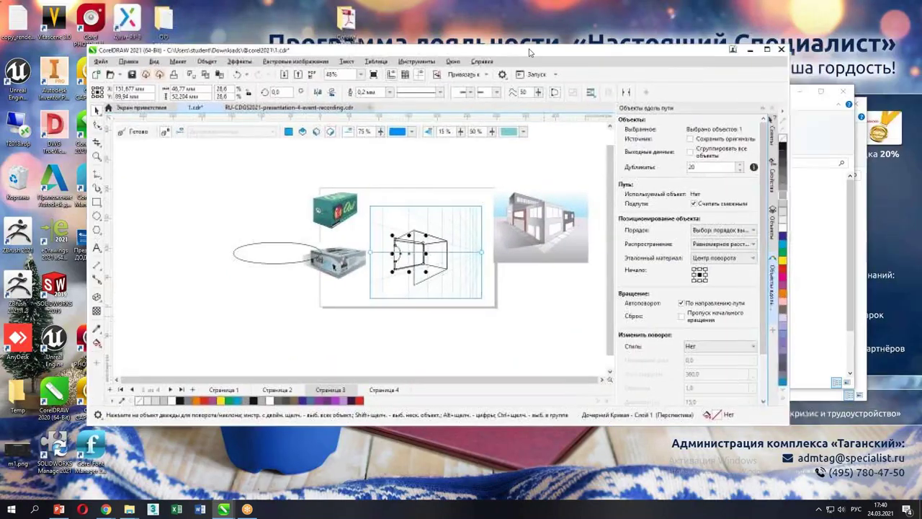
pyautogui.moveTo(792, 428); pyautogui.dragTo(780, 494)
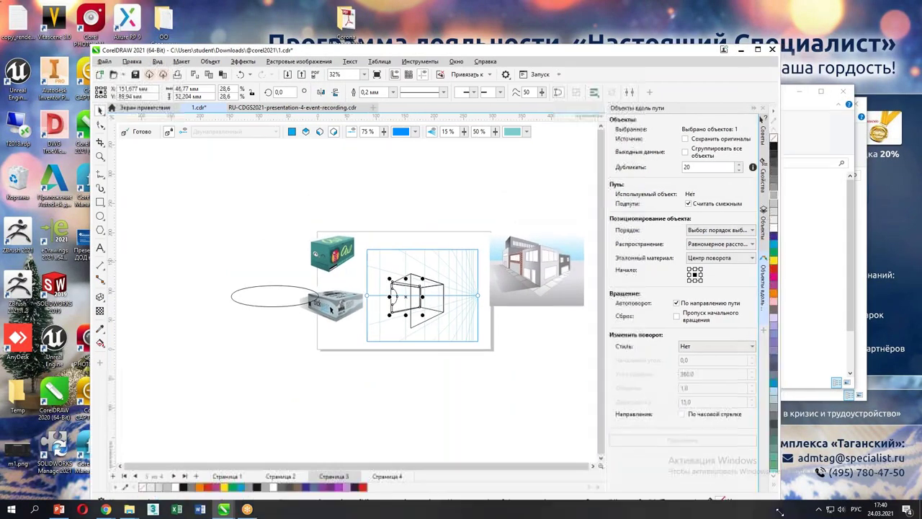
pyautogui.rightClick(401, 296)
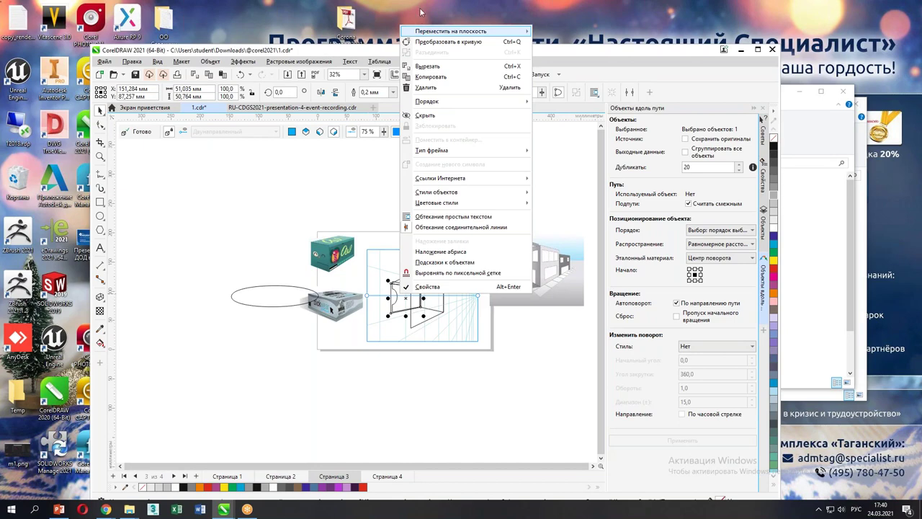
pyautogui.moveTo(430, 29)
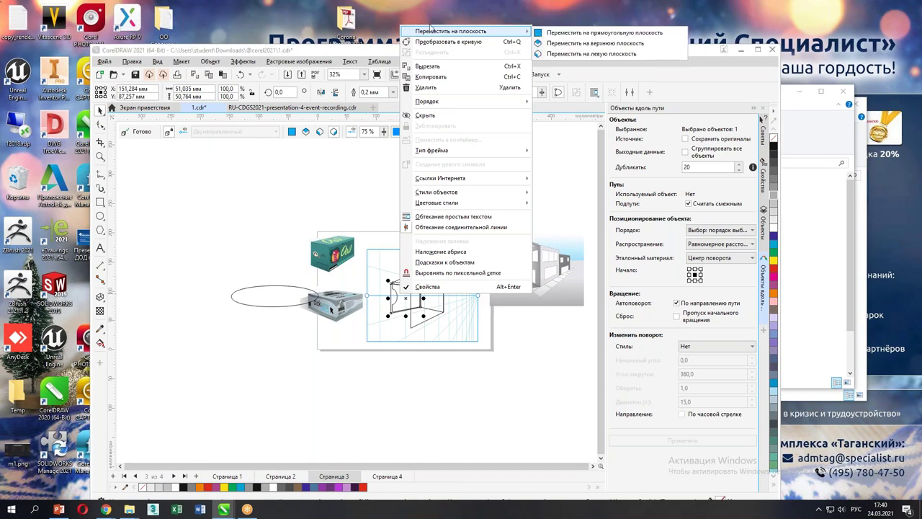
pyautogui.click(647, 56)
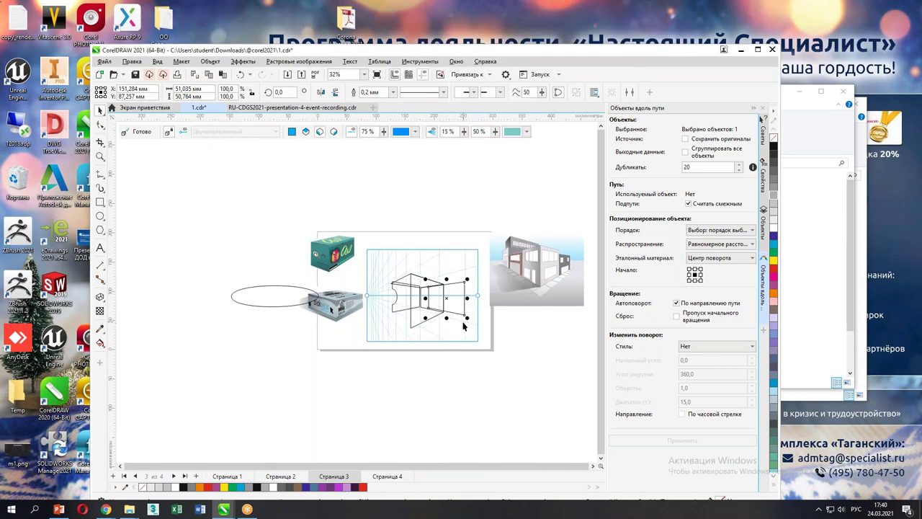
# Step: Move the notched face onto the left plane and bring it to the box's open front-left side
pyautogui.rightClick(401, 310)
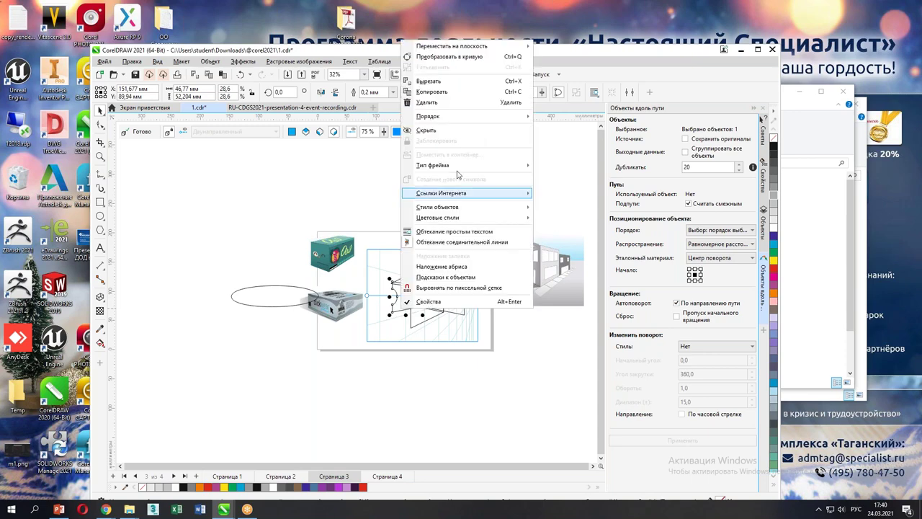
pyautogui.moveTo(465, 50)
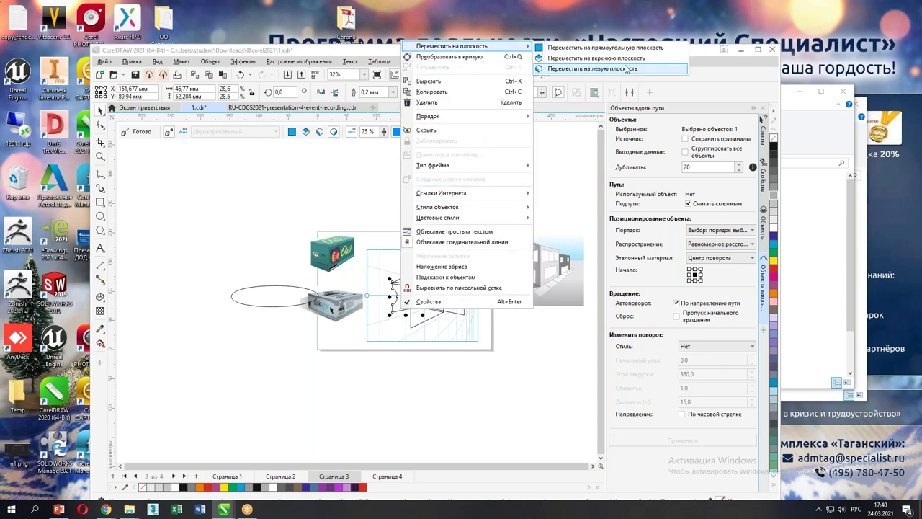
pyautogui.click(584, 68)
pyautogui.moveTo(472, 288); pyautogui.dragTo(438, 420)
# Step: Fit the notched face against the box's front vertical edge at about 28 mm wide and 92 mm high
pyautogui.scroll(2, 399, 285)
pyautogui.scroll(1, 389, 292)
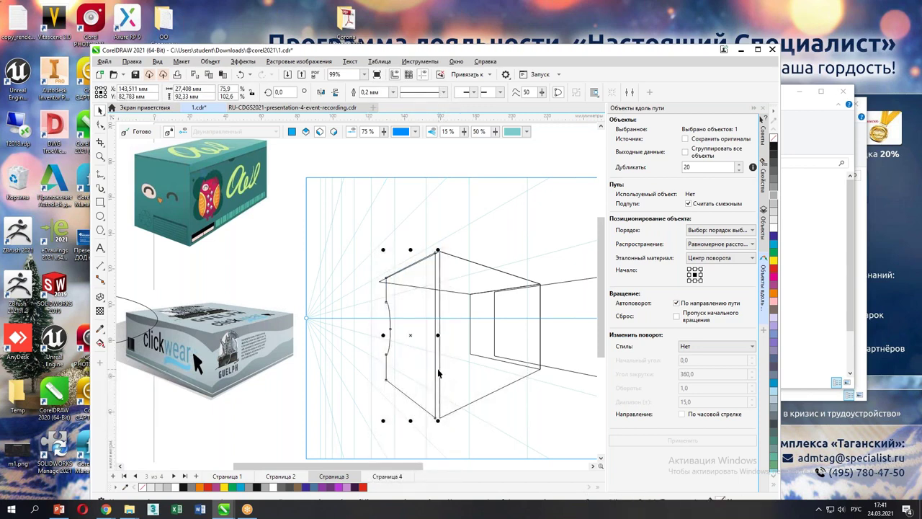
pyautogui.moveTo(439, 373); pyautogui.dragTo(441, 373)
pyautogui.moveTo(443, 243); pyautogui.dragTo(442, 249)
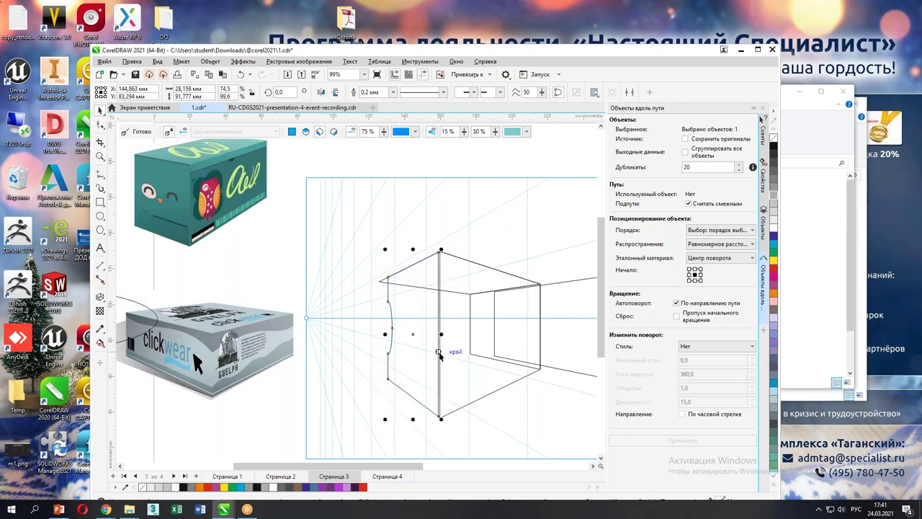
# Step: Align the notched face with the box's front vertical edge and widen it to about 34 mm to close the front-left side
pyautogui.moveTo(442, 355); pyautogui.dragTo(443, 359)
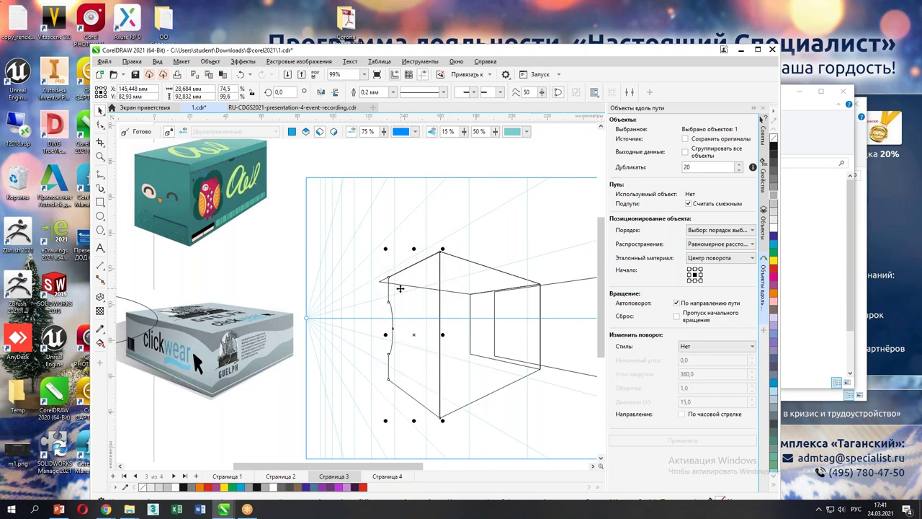
pyautogui.moveTo(385, 334); pyautogui.dragTo(377, 337)
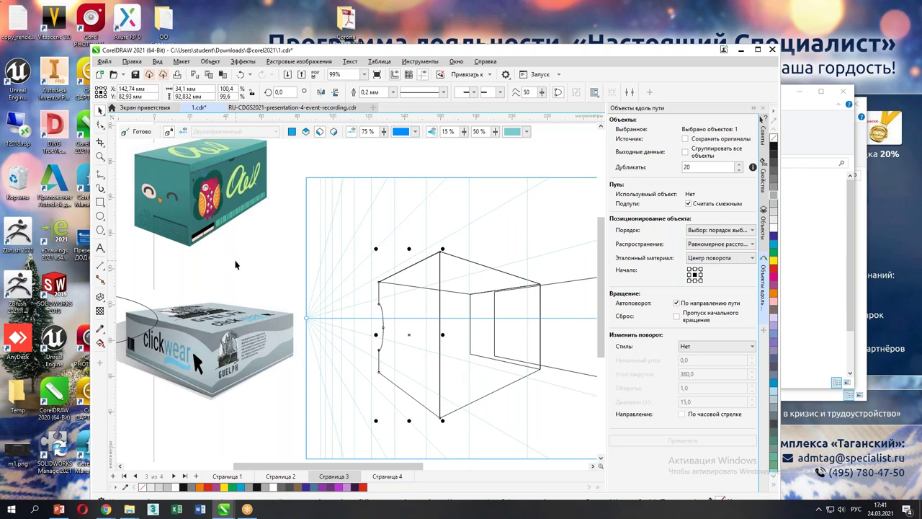
pyautogui.scroll(-3, 238, 264)
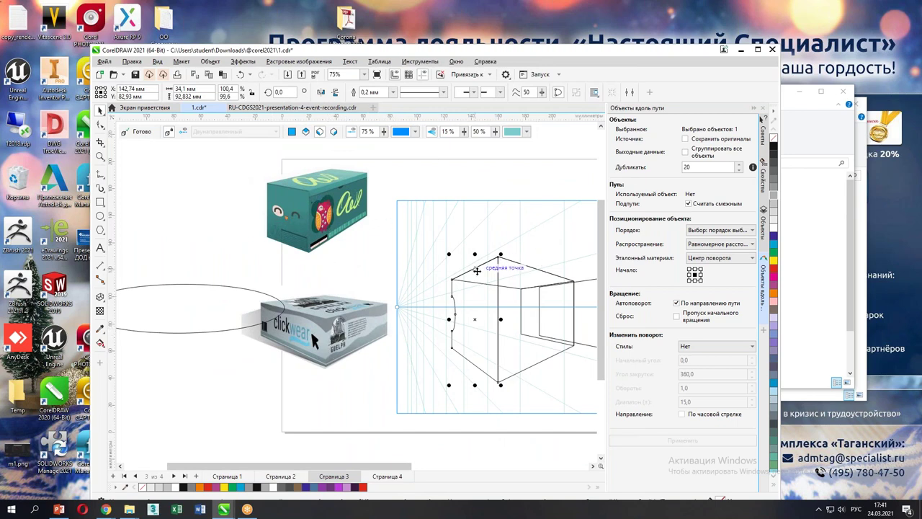
pyautogui.scroll(2, 433, 324)
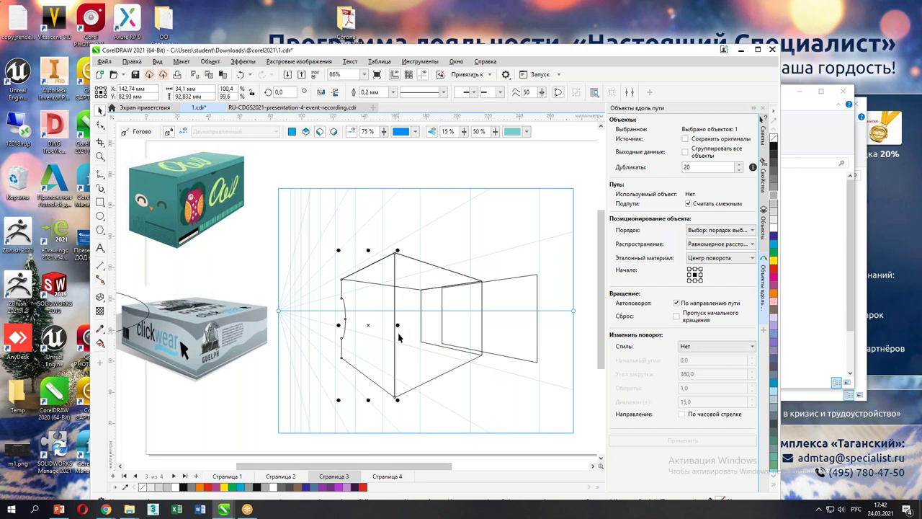
pyautogui.click(260, 385)
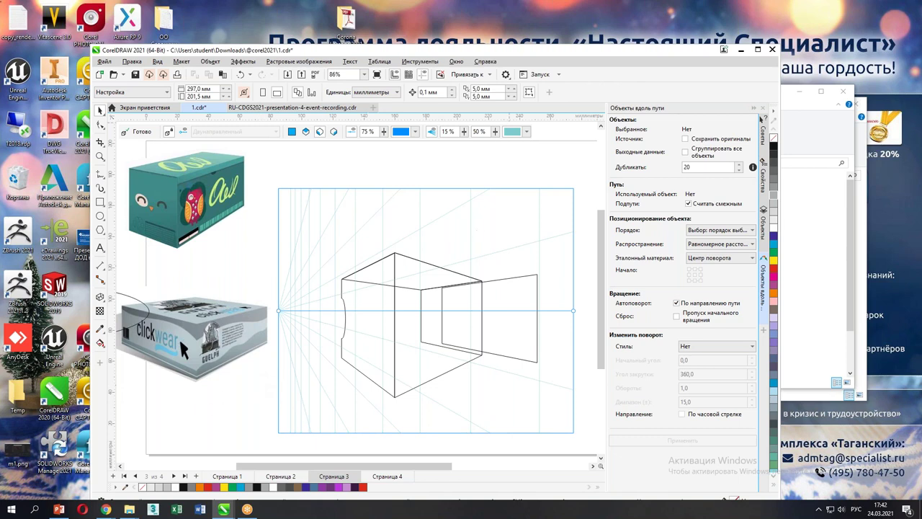
# Step: Reposition the program window on the desktop and open page 4 with the tower illustration
pyautogui.moveTo(528, 56); pyautogui.dragTo(494, 32)
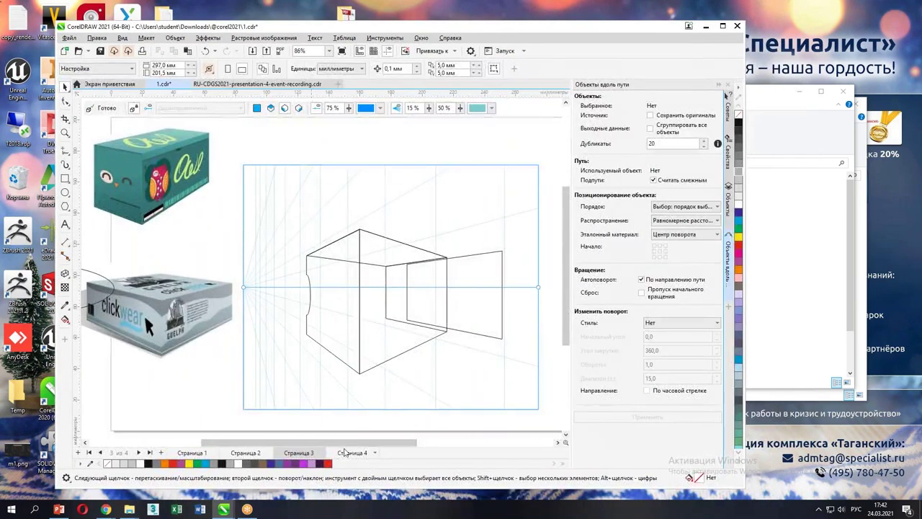
pyautogui.click(349, 453)
pyautogui.click(417, 287)
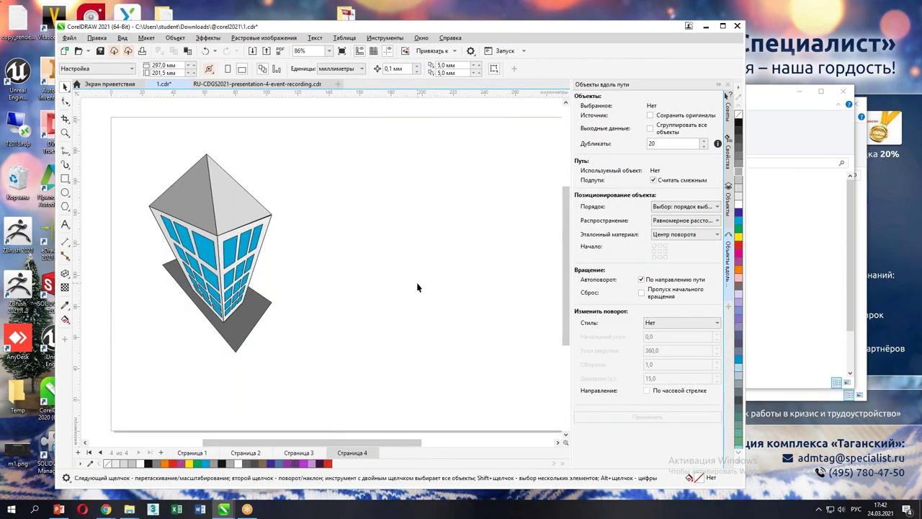
pyautogui.scroll(-1, 408, 278)
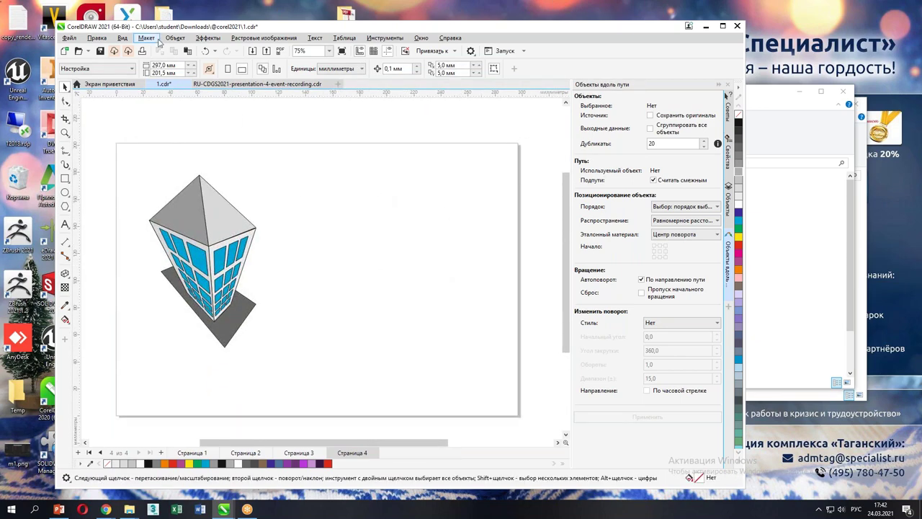
# Step: Add a three-point perspective field of the upper-view type on the empty area beside the tower
pyautogui.click(175, 37)
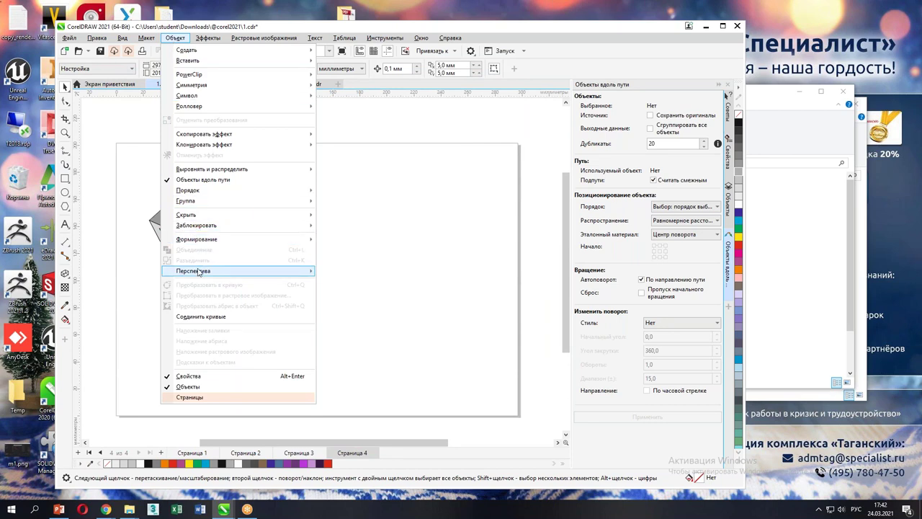
pyautogui.moveTo(289, 271)
pyautogui.click(378, 287)
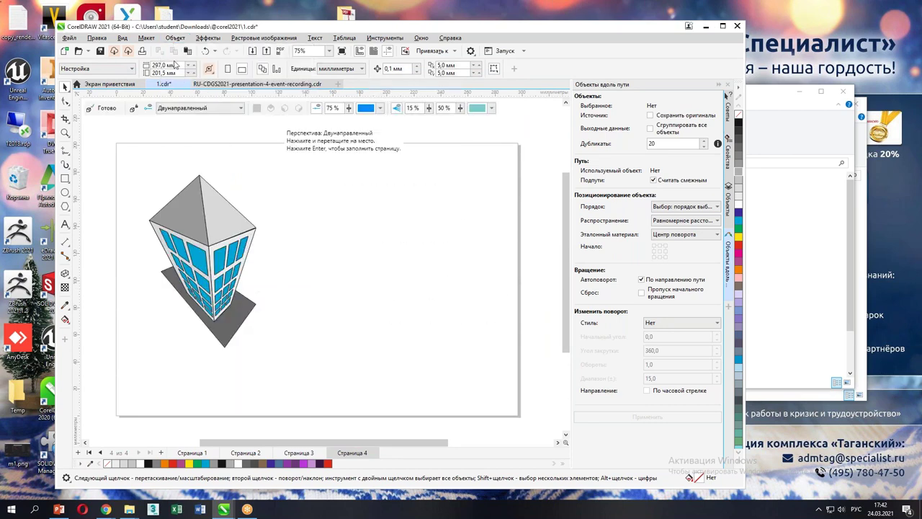
pyautogui.click(196, 109)
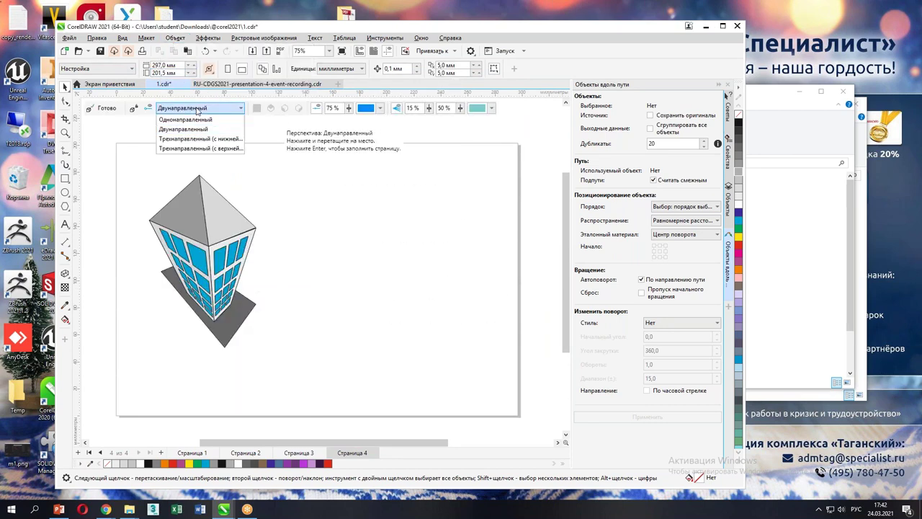
pyautogui.click(193, 149)
pyautogui.moveTo(306, 179); pyautogui.dragTo(515, 392)
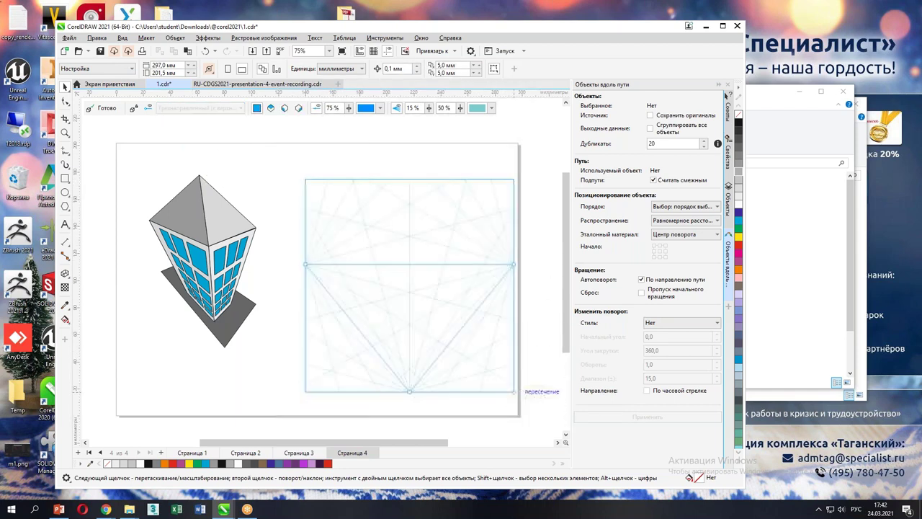
pyautogui.click(65, 179)
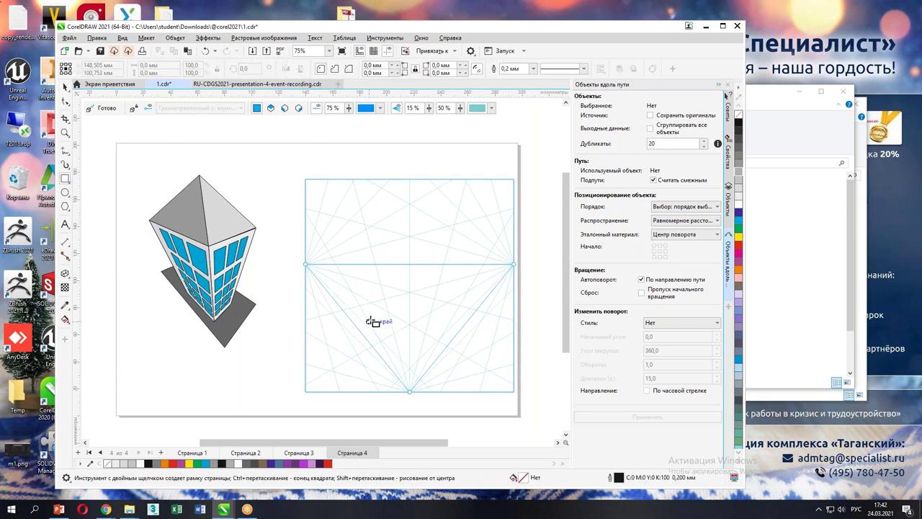
pyautogui.moveTo(359, 263); pyautogui.dragTo(405, 349)
pyautogui.press('Delete')
pyautogui.moveTo(351, 264); pyautogui.dragTo(412, 375)
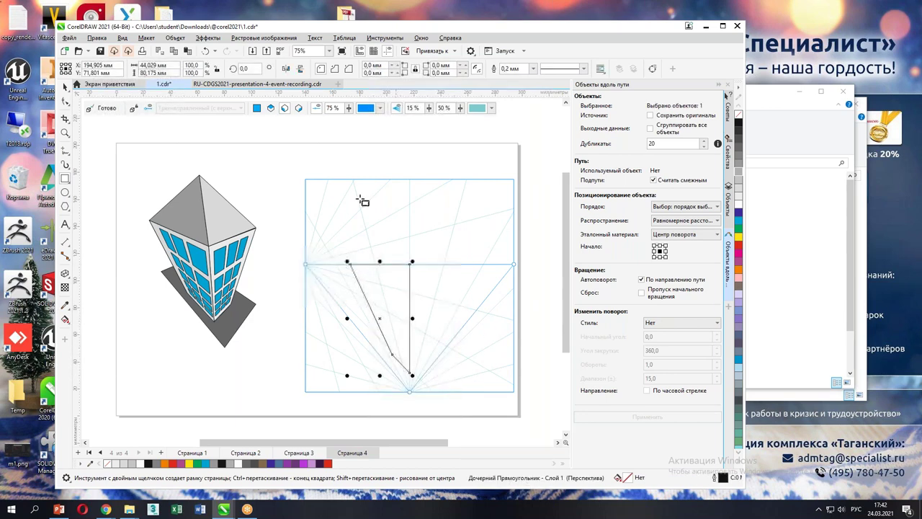
pyautogui.click(300, 108)
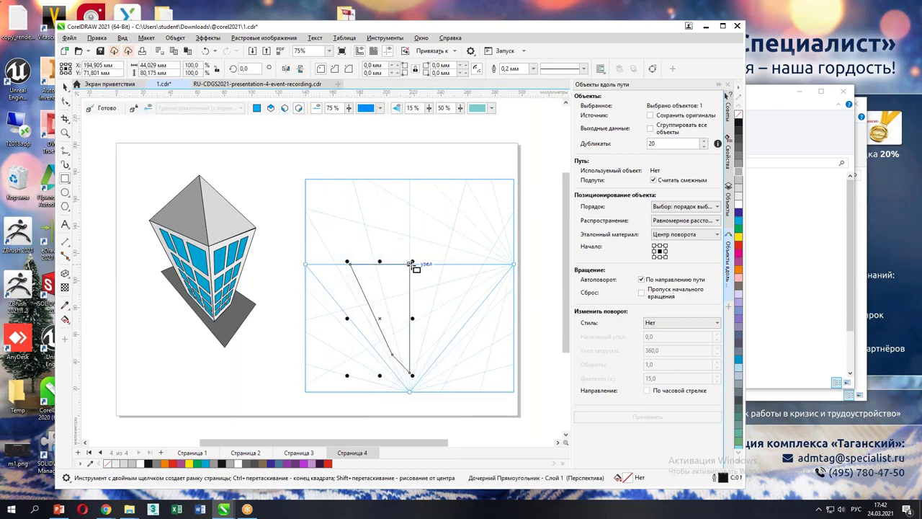
pyautogui.click(66, 86)
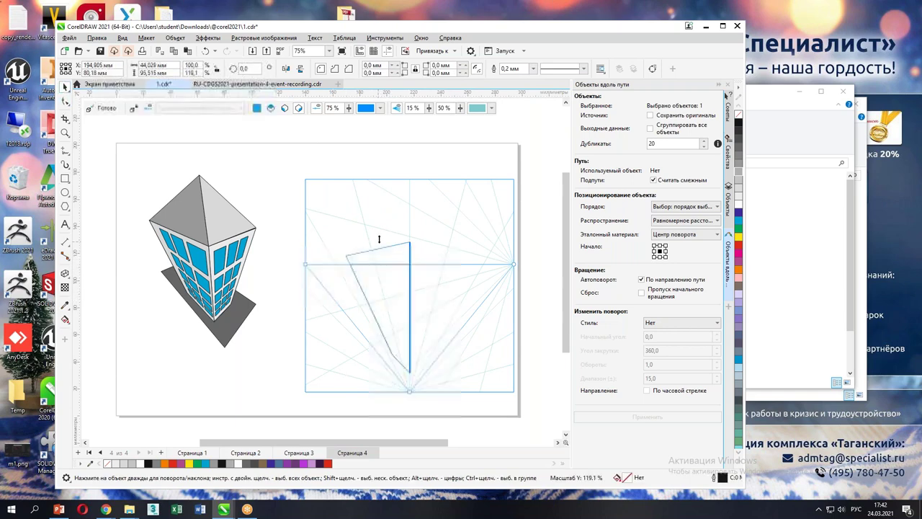
pyautogui.press('Delete')
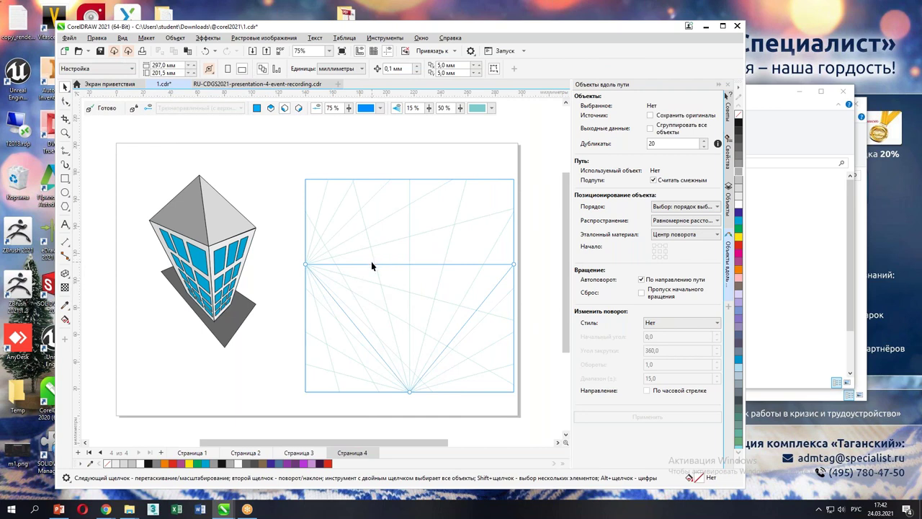
# Step: Raise the perspective field's horizon line and draw the box's left face on the left plane, about 37 mm wide and 82 mm high
pyautogui.moveTo(373, 266); pyautogui.dragTo(374, 218)
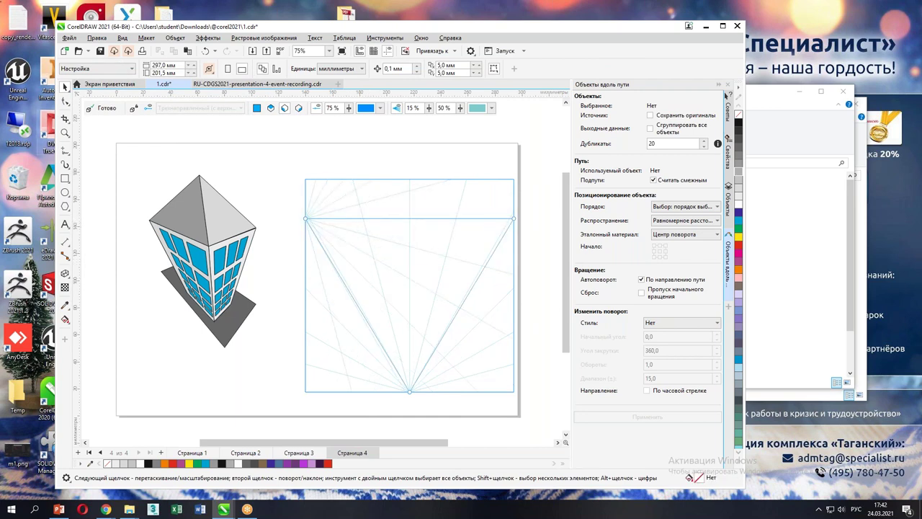
pyautogui.click(67, 179)
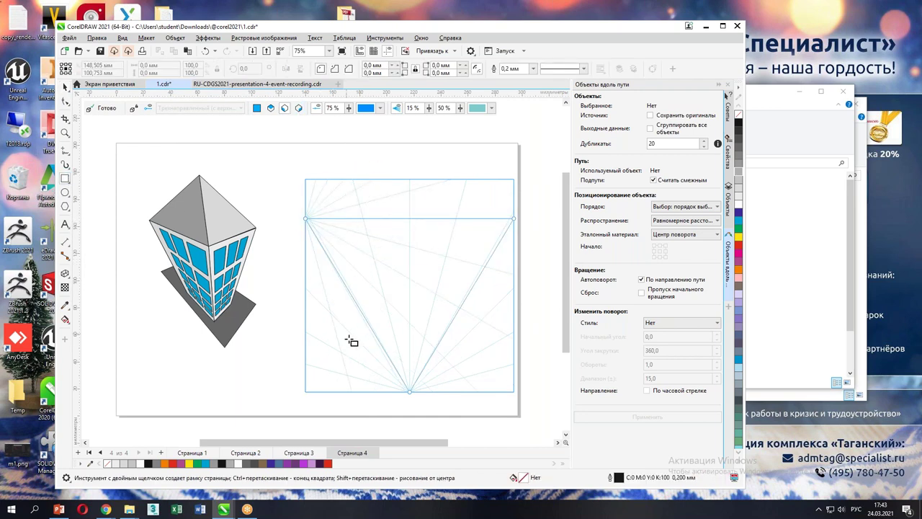
pyautogui.moveTo(342, 288); pyautogui.dragTo(406, 329)
pyautogui.hotkey('ctrl', 'z')
pyautogui.moveTo(361, 261); pyautogui.dragTo(411, 373)
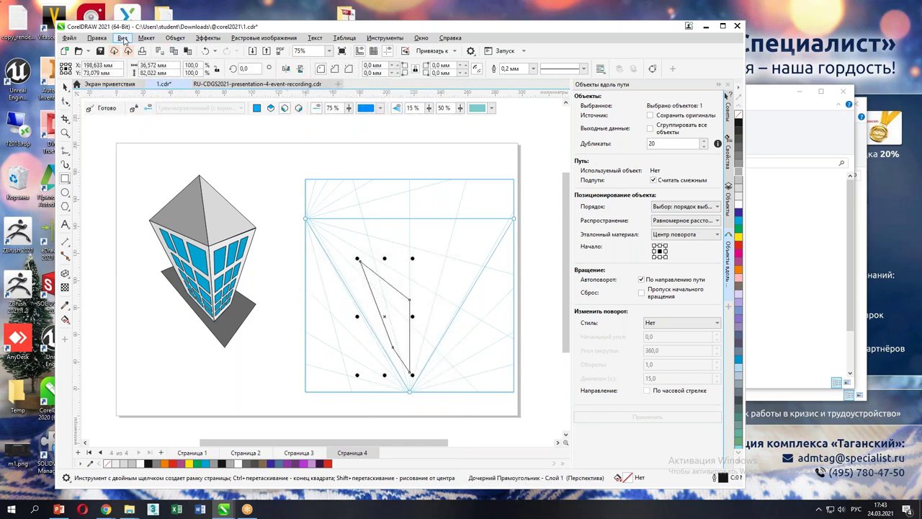
# Step: Turn off snapping and draw the box's right face on the right plane from the shared front edge, about 41 mm wide and 85 mm high
pyautogui.click(123, 38)
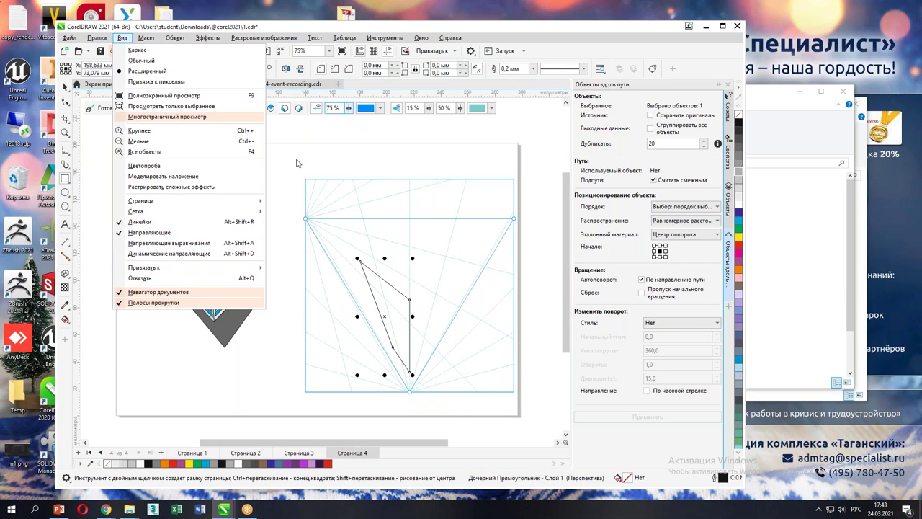
pyautogui.click(182, 278)
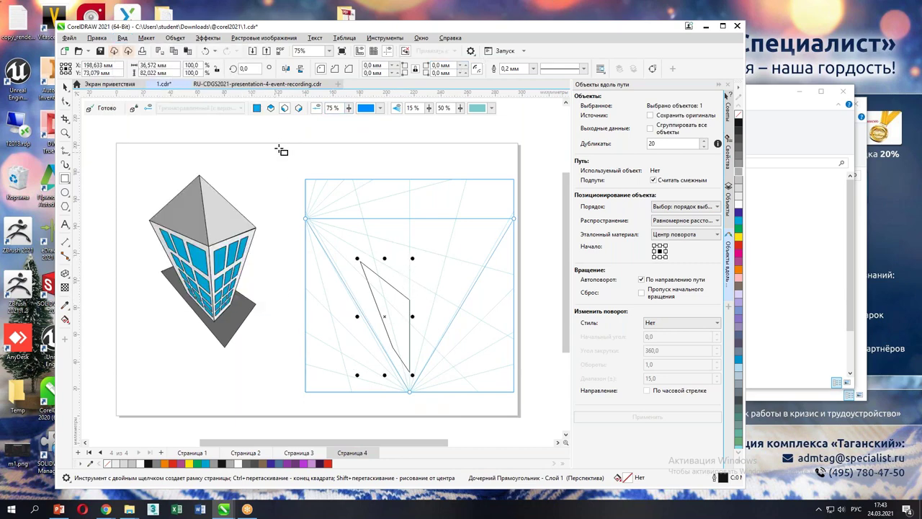
pyautogui.moveTo(410, 301); pyautogui.dragTo(432, 344)
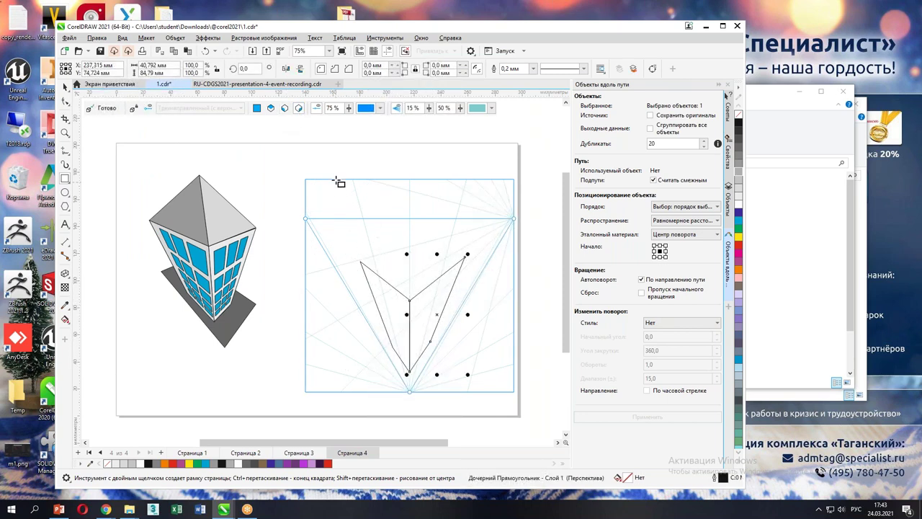
# Step: Draw the box's top face on the top plane between the two side faces' outer corners, about 78 mm by 41 mm
pyautogui.click(271, 108)
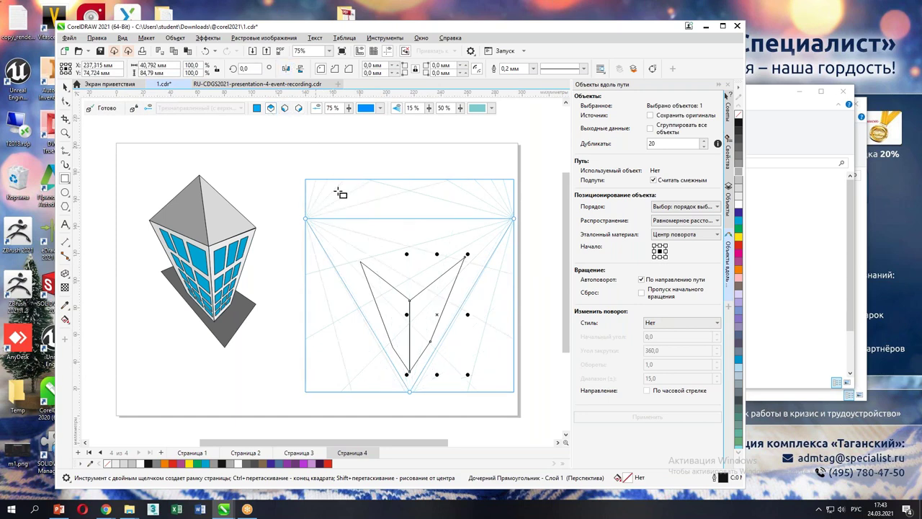
pyautogui.moveTo(359, 264); pyautogui.dragTo(466, 257)
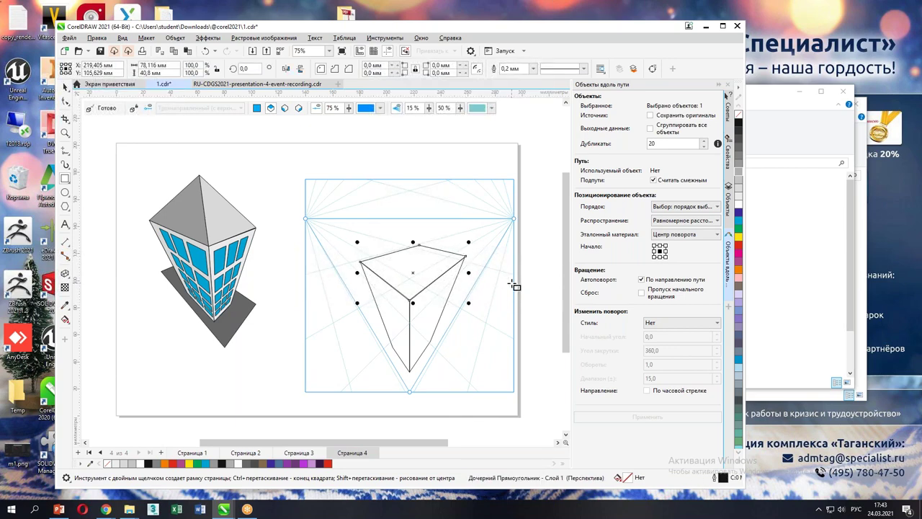
pyautogui.click(65, 100)
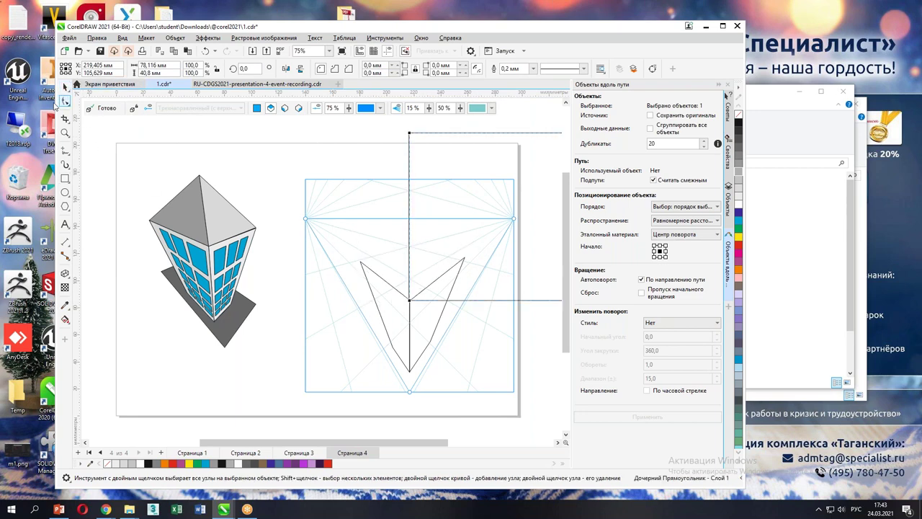
pyautogui.click(63, 87)
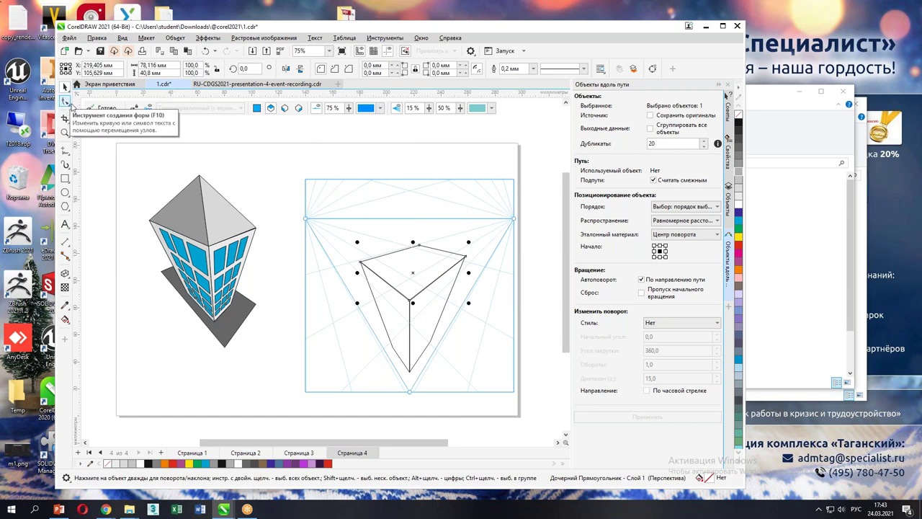
pyautogui.click(343, 239)
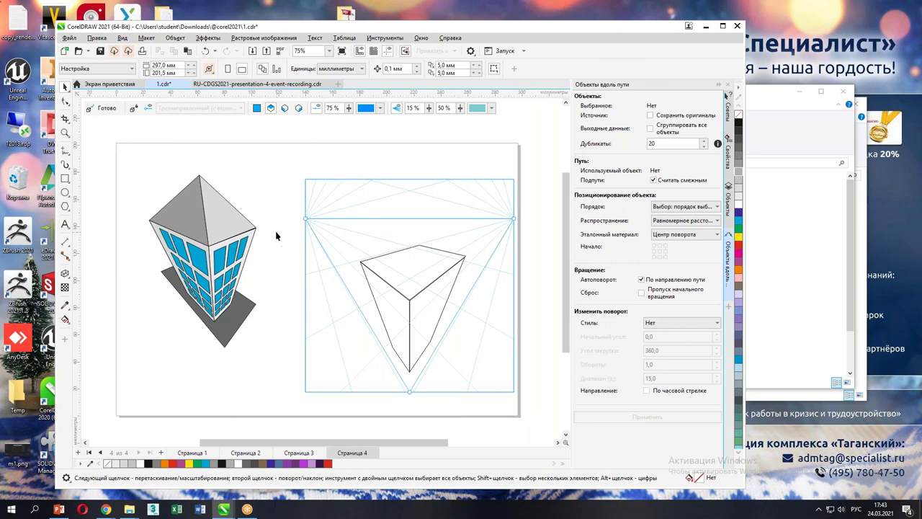
# Step: Stretch the left face of the three-point box upward along the front vertical edge
pyautogui.click(422, 346)
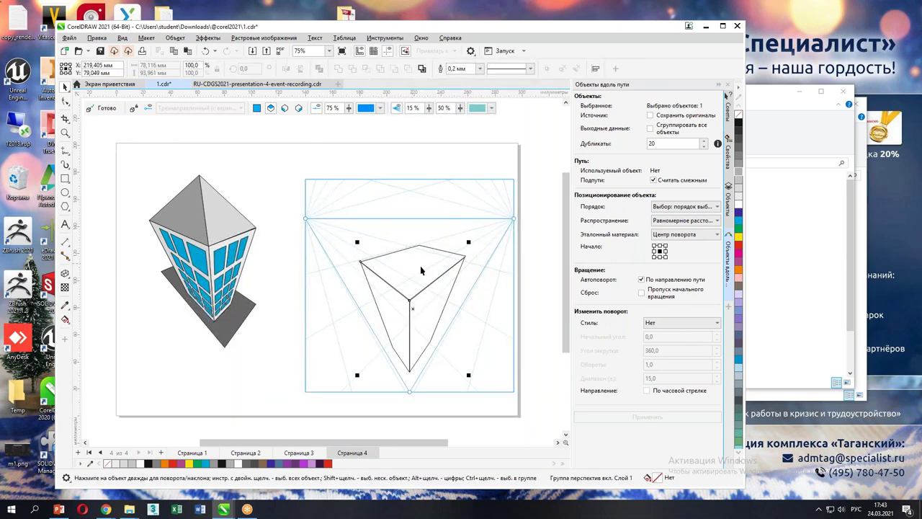
pyautogui.click(534, 282)
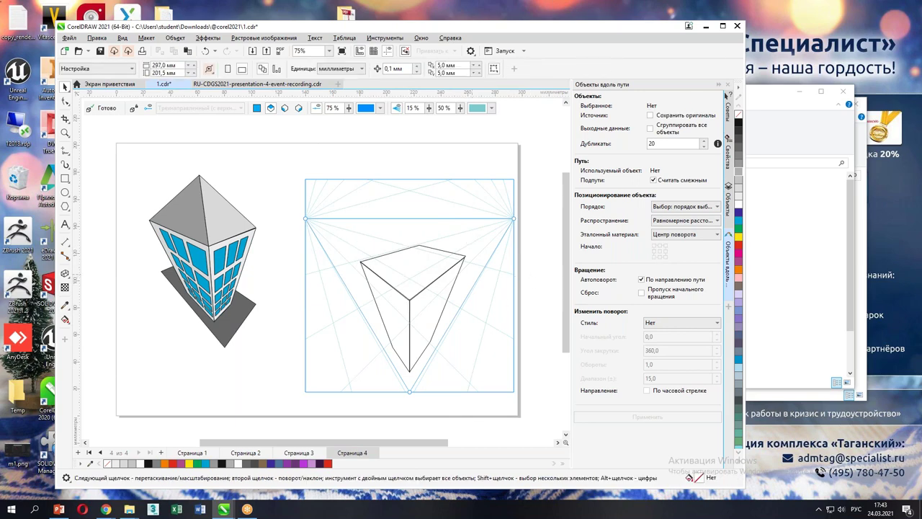
pyautogui.scroll(3, 426, 284)
pyautogui.click(425, 282)
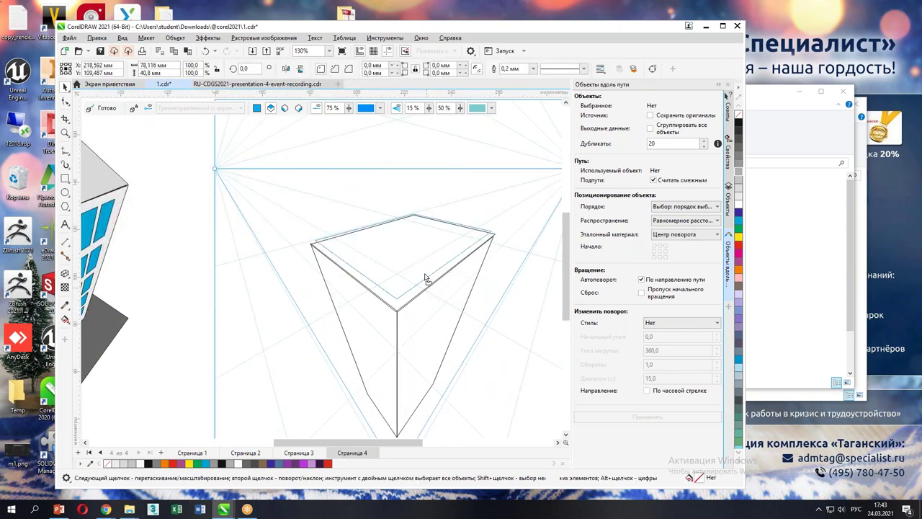
pyautogui.moveTo(424, 259); pyautogui.dragTo(425, 261)
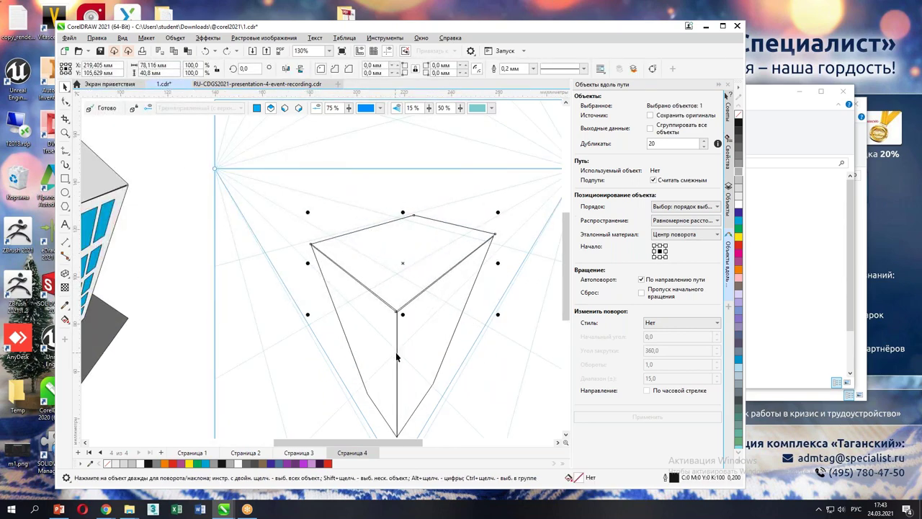
pyautogui.moveTo(397, 358); pyautogui.dragTo(404, 324)
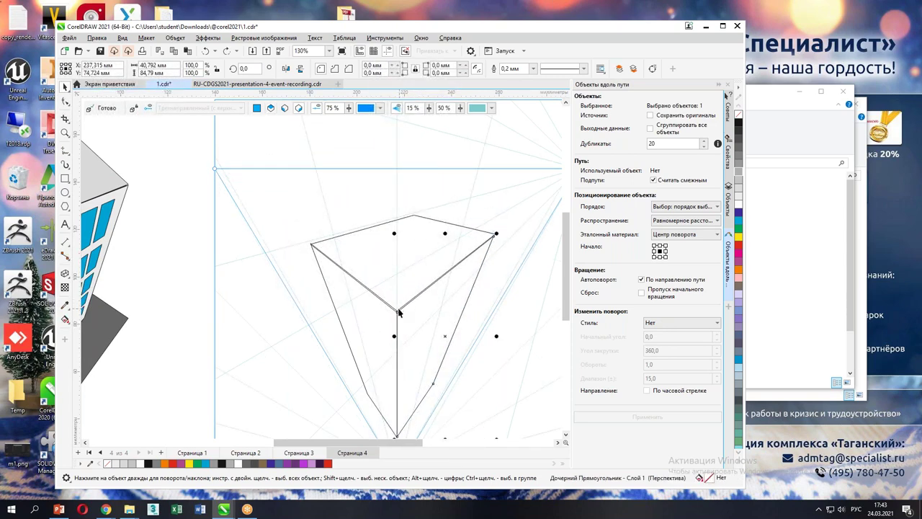
pyautogui.moveTo(395, 311); pyautogui.dragTo(397, 258)
# Step: Move the top face up onto the left face's upper edge and resize it to about 75 mm by 24 mm
pyautogui.moveTo(413, 295); pyautogui.dragTo(407, 248)
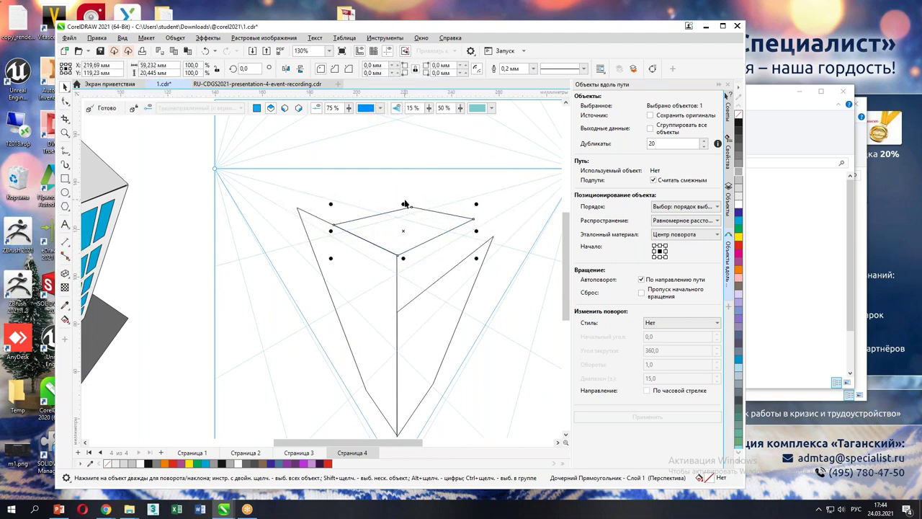
pyautogui.moveTo(331, 231); pyautogui.dragTo(329, 231)
pyautogui.moveTo(403, 204); pyautogui.dragTo(399, 168)
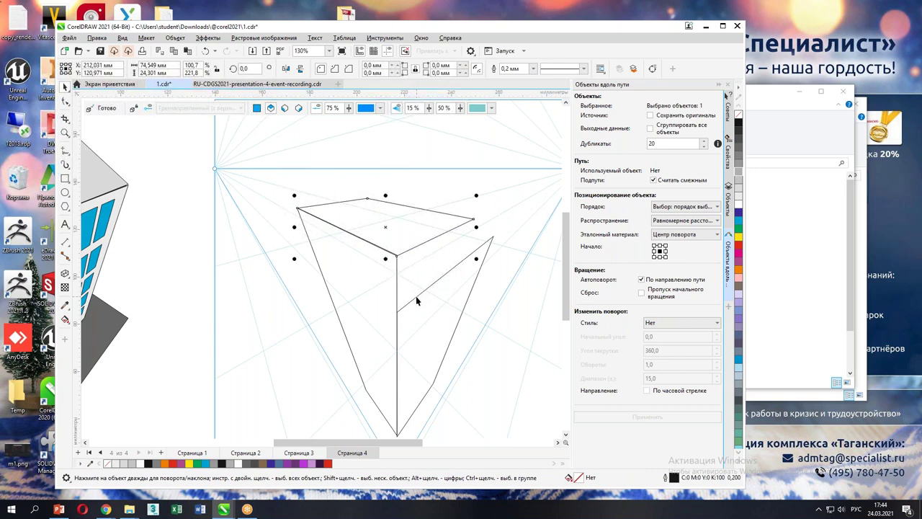
# Step: Stretch the right face up to the top face's front corner and narrow it to about 32 mm by 92 mm
pyautogui.click(418, 302)
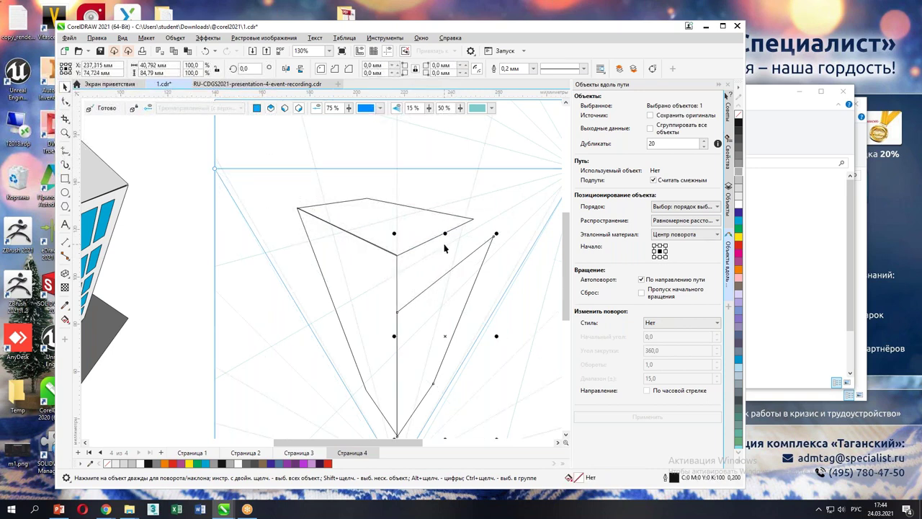
pyautogui.moveTo(445, 234); pyautogui.dragTo(445, 190)
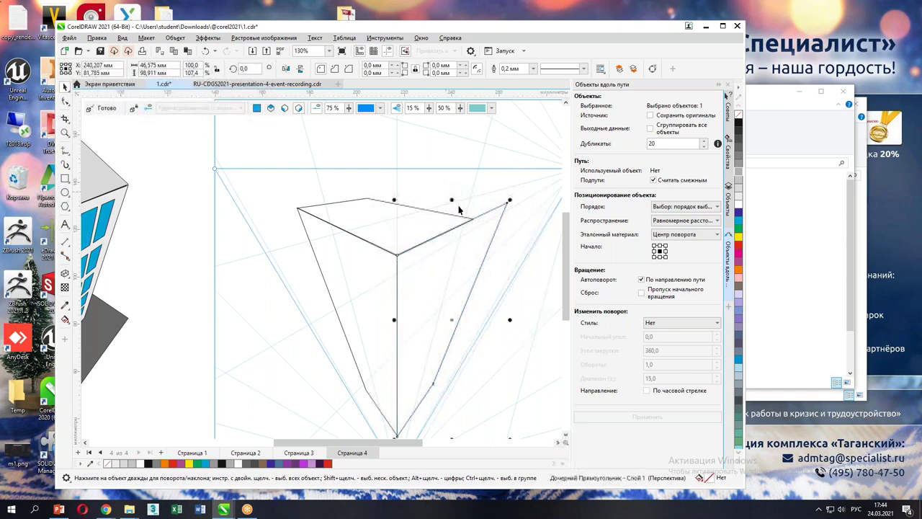
pyautogui.moveTo(508, 321); pyautogui.dragTo(432, 319)
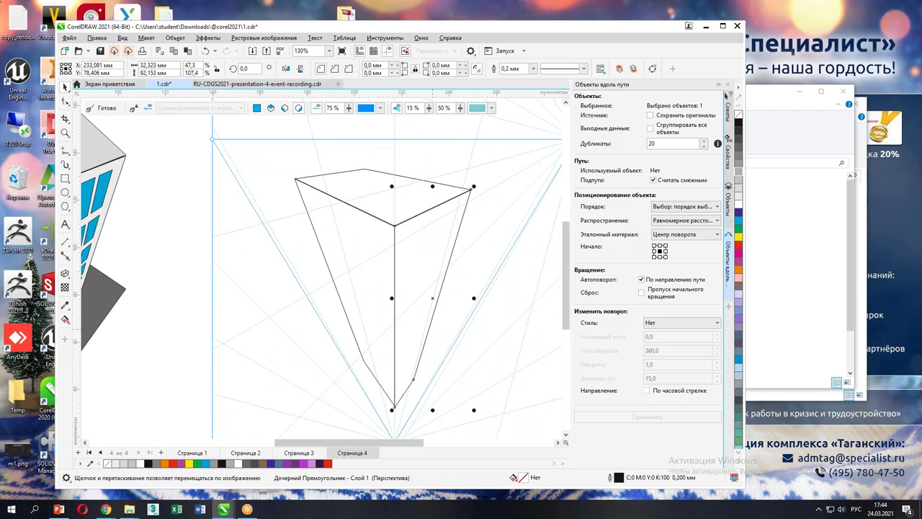
# Step: Finish drawing in perspective and move the box's perspective group about 18 mm left and 7 mm up
pyautogui.click(96, 109)
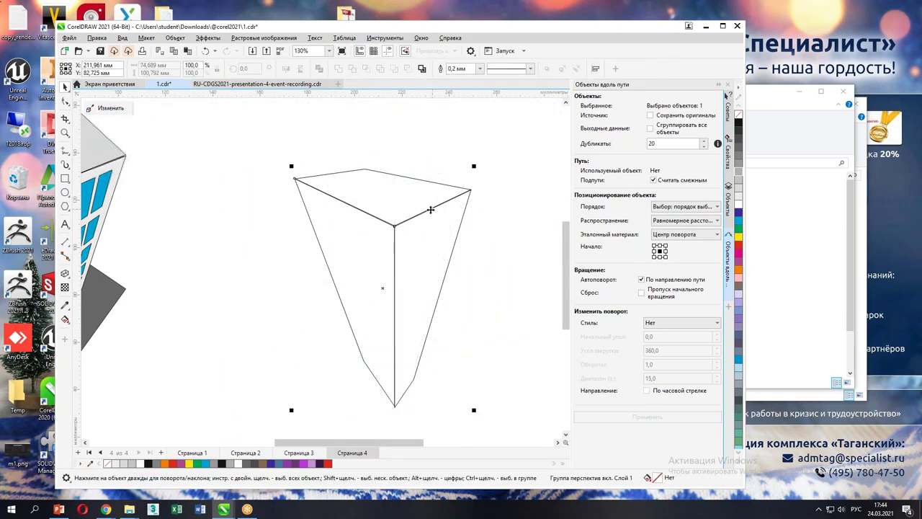
pyautogui.scroll(-3, 437, 228)
pyautogui.moveTo(440, 232); pyautogui.dragTo(422, 220)
# Step: Reopen the three-point perspective group for editing and view it beside the finished tower
pyautogui.click(171, 39)
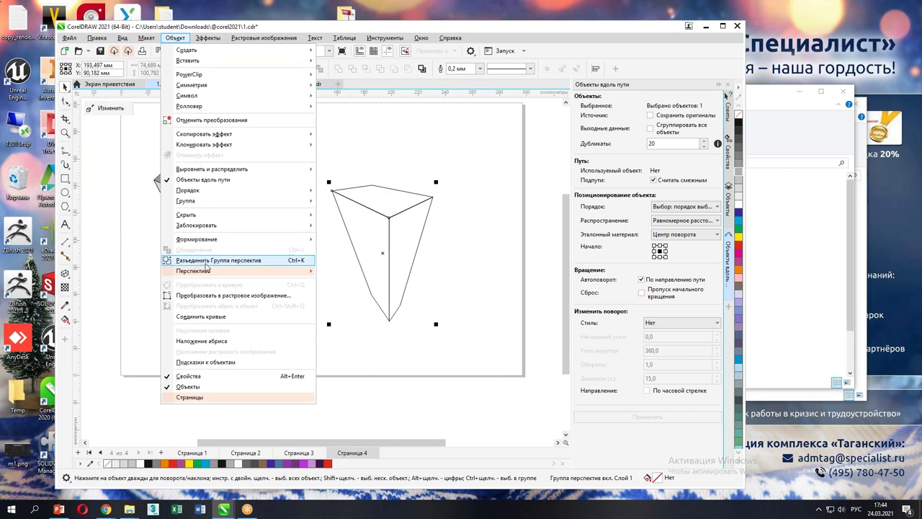
pyautogui.moveTo(207, 270)
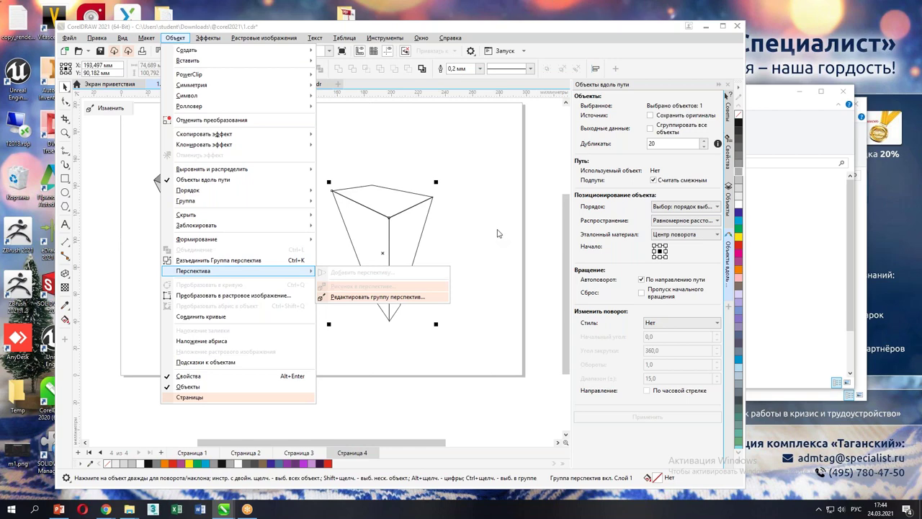
pyautogui.click(387, 242)
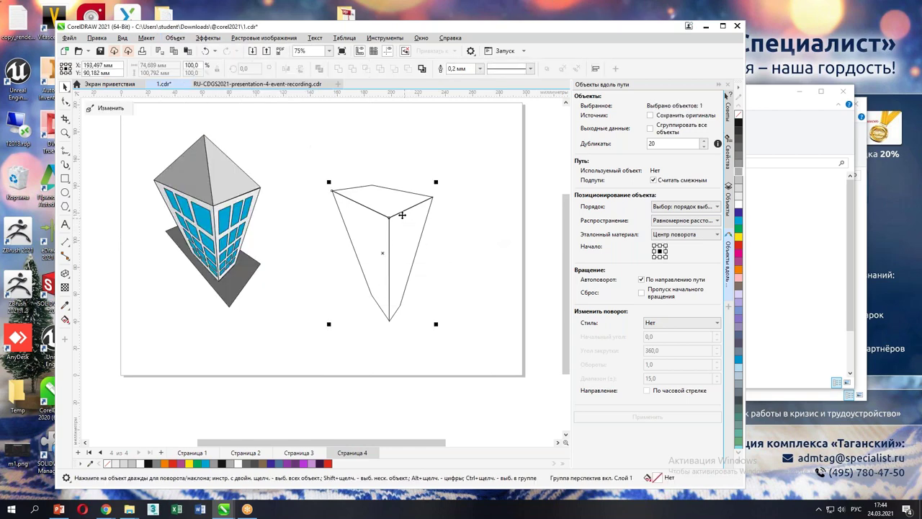
pyautogui.click(103, 108)
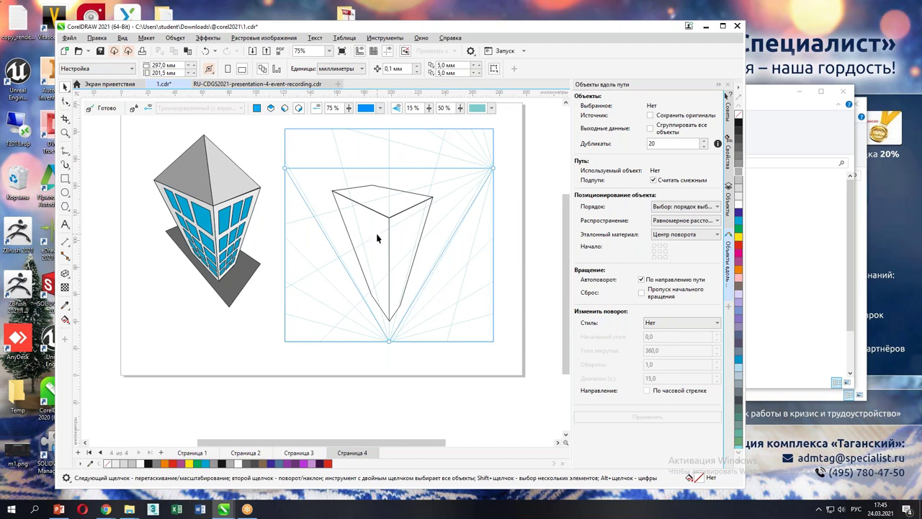
pyautogui.scroll(-1, 377, 238)
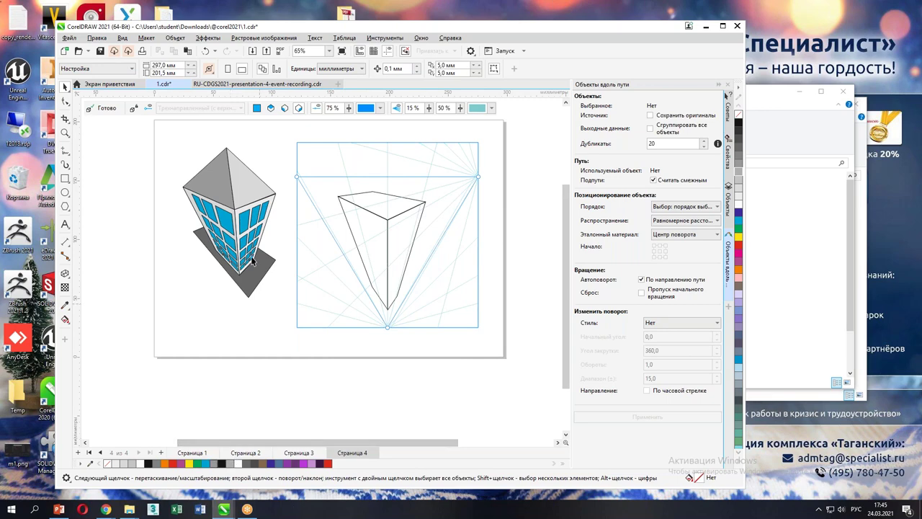
# Step: Switch to RU-CDGS2021-presentation-4-event-recording.cdr, go to page 9, Flexible Design Space, and collapse the Objects on Path inspector
pyautogui.click(252, 83)
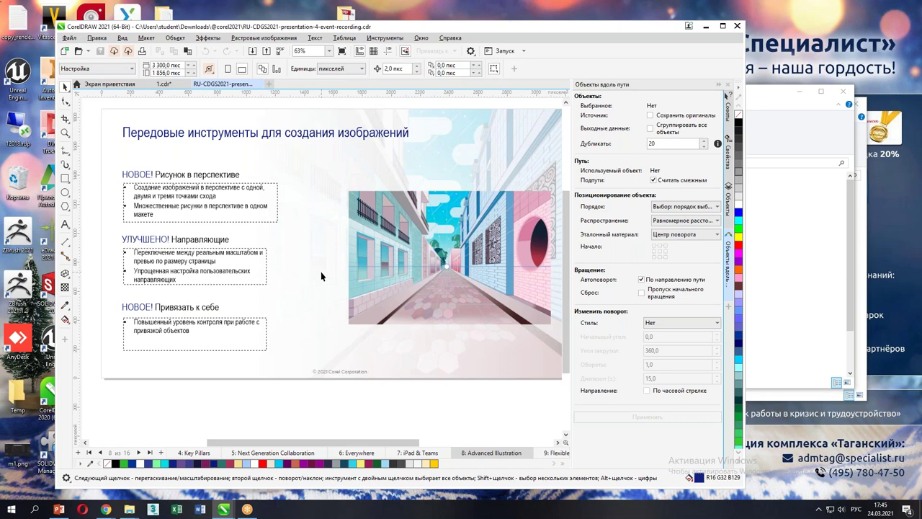
pyautogui.press('pagedown')
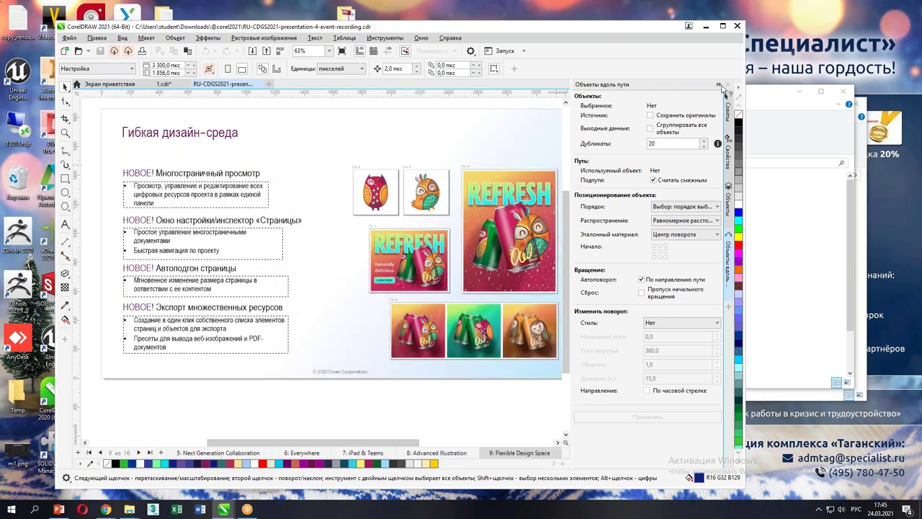
pyautogui.click(718, 84)
# Step: Turn on multipage view for the presentation and show all its pages at once
pyautogui.click(122, 37)
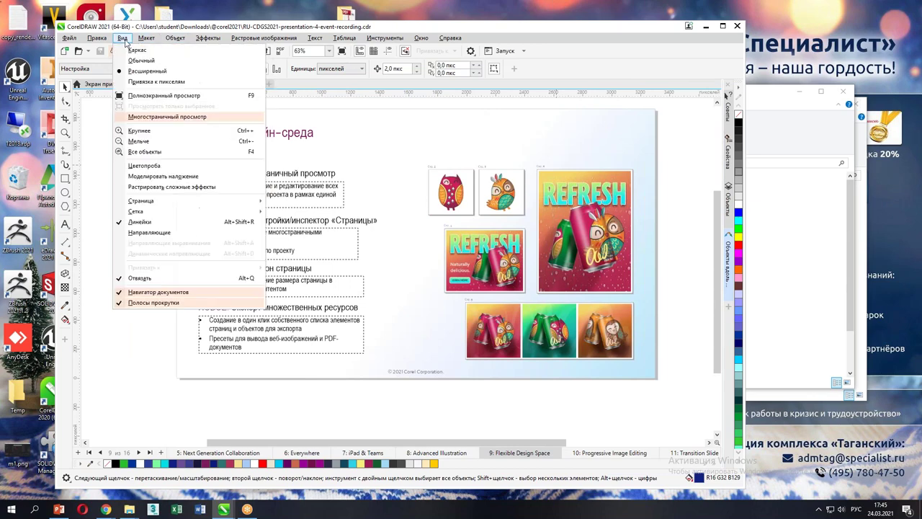
pyautogui.click(145, 117)
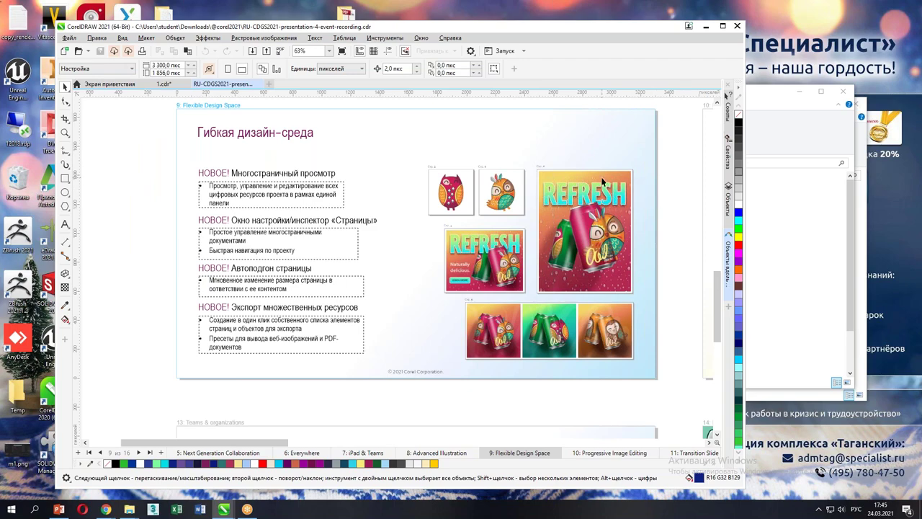
pyautogui.scroll(-5, 601, 176)
pyautogui.scroll(-2, 590, 196)
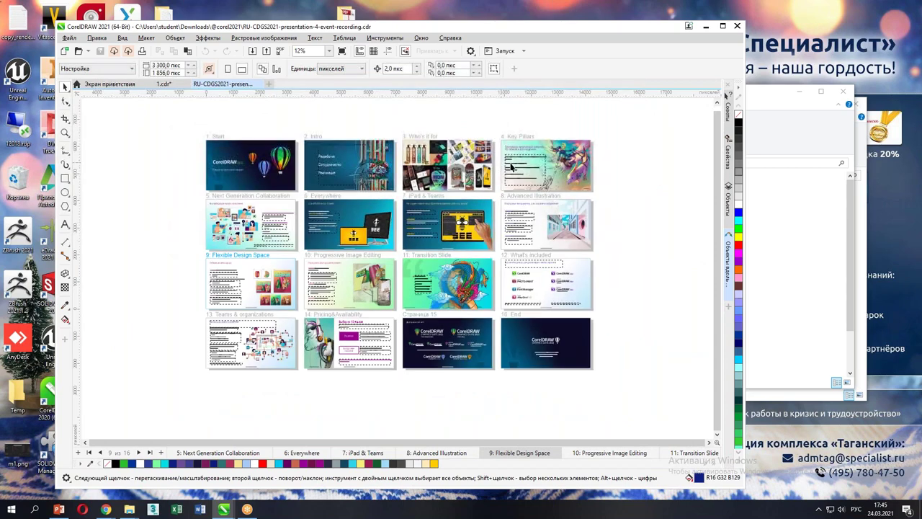
# Step: Select objects on pages 3, 6 and 2, move the Intro page's text frame slightly, and undo that move
pyautogui.click(440, 176)
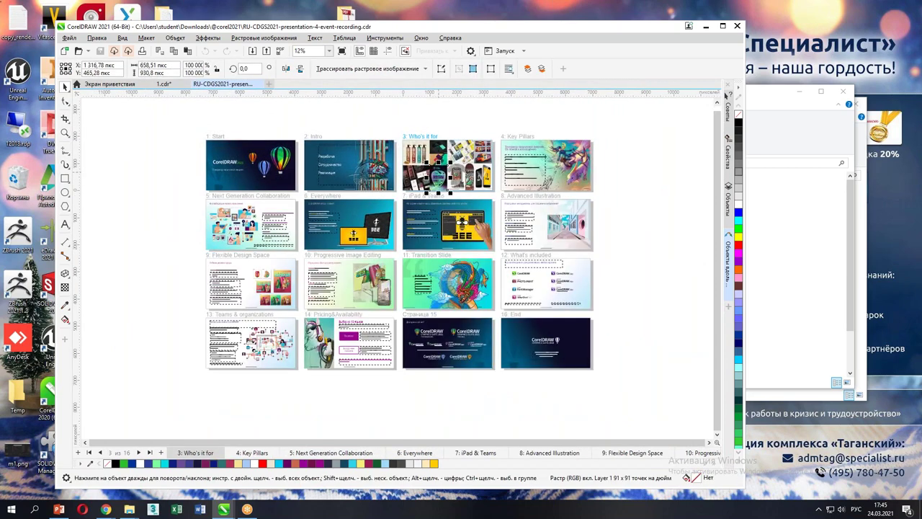
pyautogui.click(355, 234)
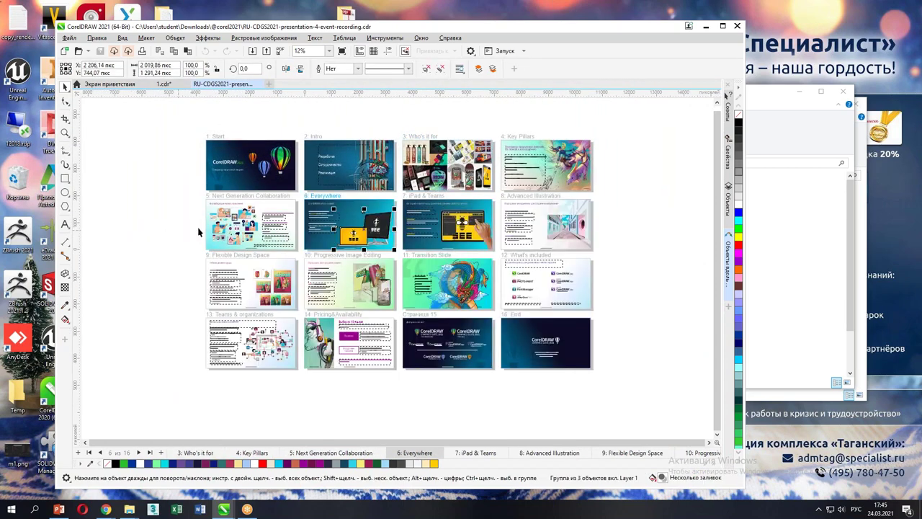
pyautogui.click(340, 168)
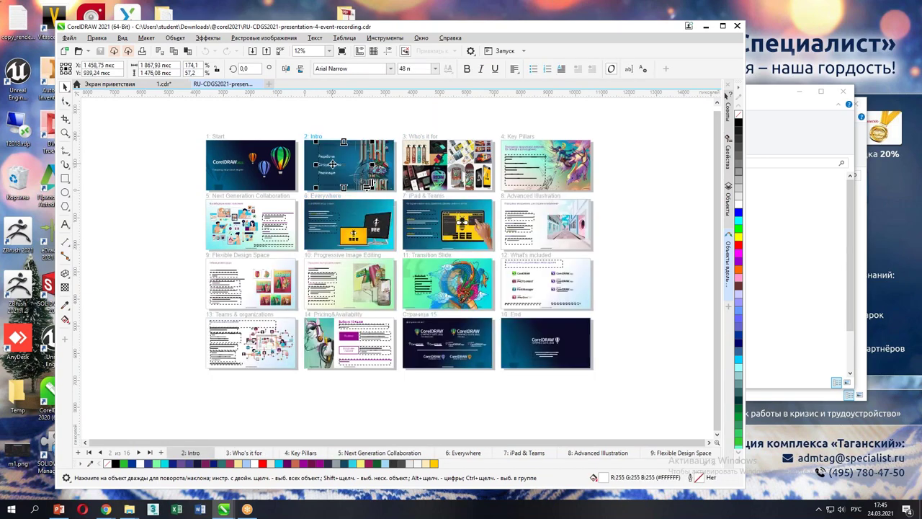
pyautogui.moveTo(367, 185)
pyautogui.mouseDown()
pyautogui.moveTo(241, 193)
pyautogui.moveTo(324, 216)
pyautogui.moveTo(376, 183)
pyautogui.mouseUp()
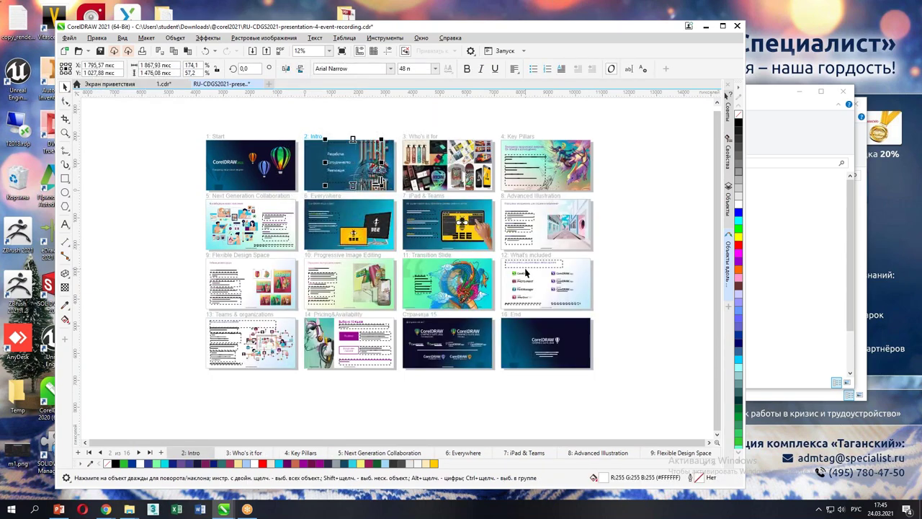
pyautogui.hotkey('ctrl', 'z')
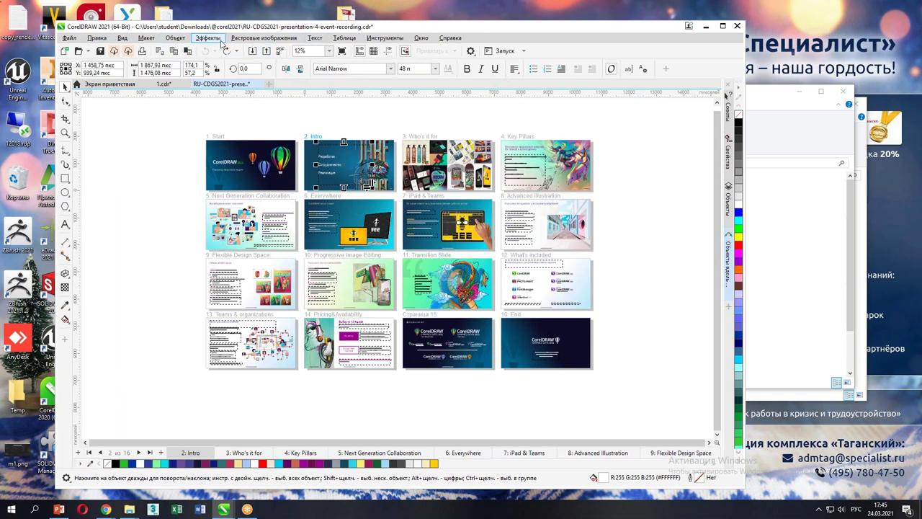
# Step: Open the Pages inspector, and switch the document to single-page view and back to multipage view
pyautogui.click(176, 39)
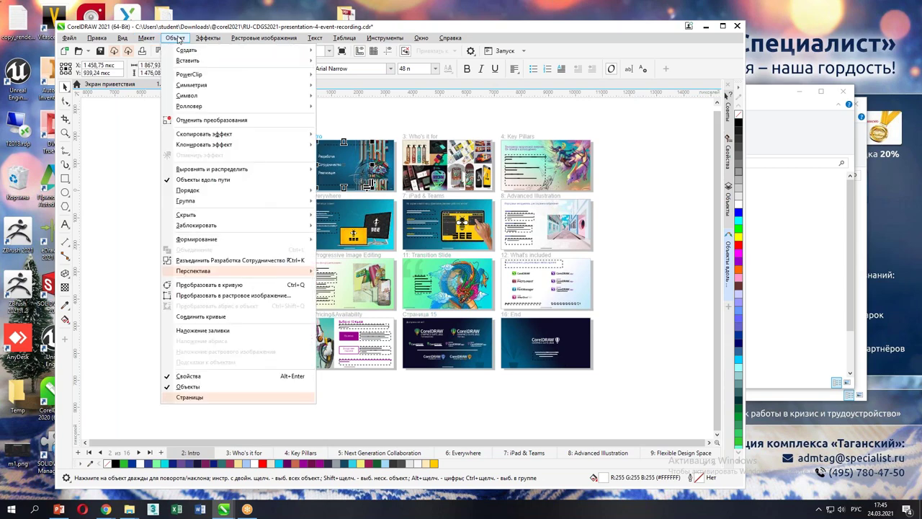
pyautogui.click(189, 398)
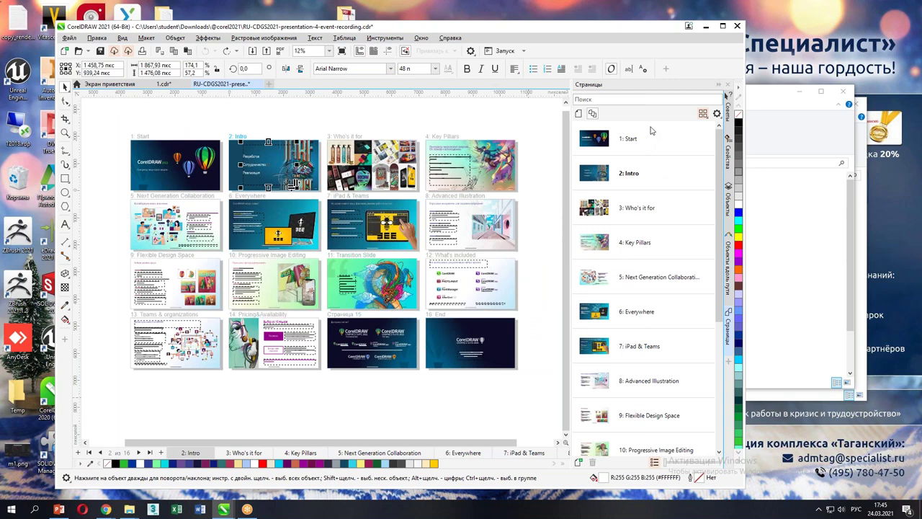
pyautogui.click(578, 113)
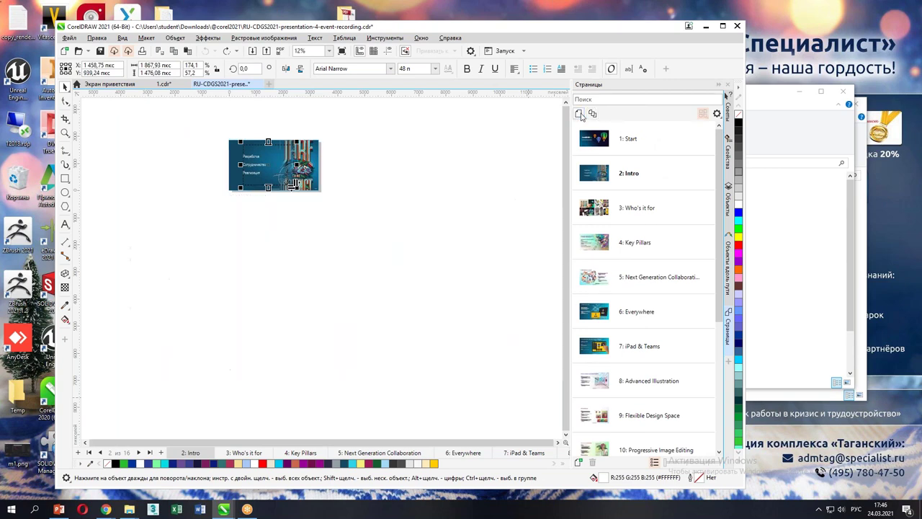
pyautogui.moveTo(607, 108)
pyautogui.mouseDown()
pyautogui.moveTo(572, 116)
pyautogui.moveTo(607, 119)
pyautogui.mouseUp()
# Step: Arrange the pages vertically, horizontally and in a four-column grid, finishing with the custom page layout
pyautogui.click(703, 113)
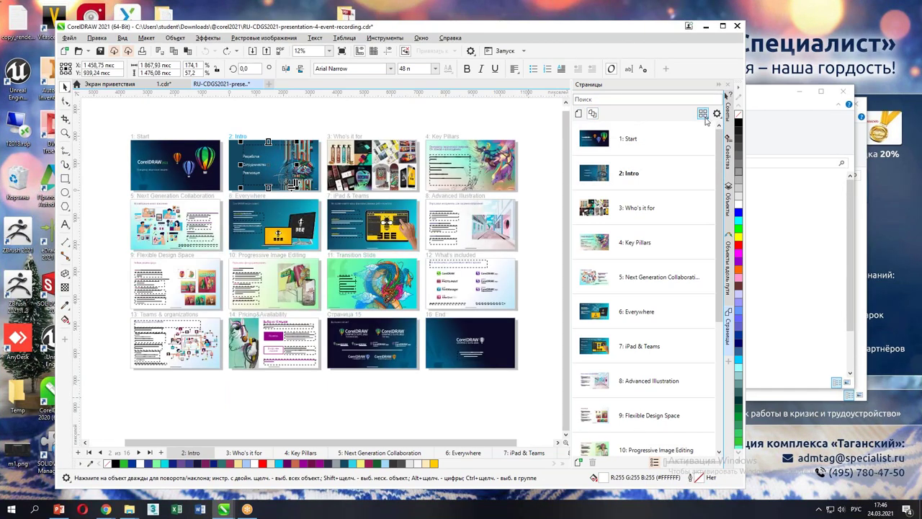
pyautogui.click(704, 114)
pyautogui.click(762, 130)
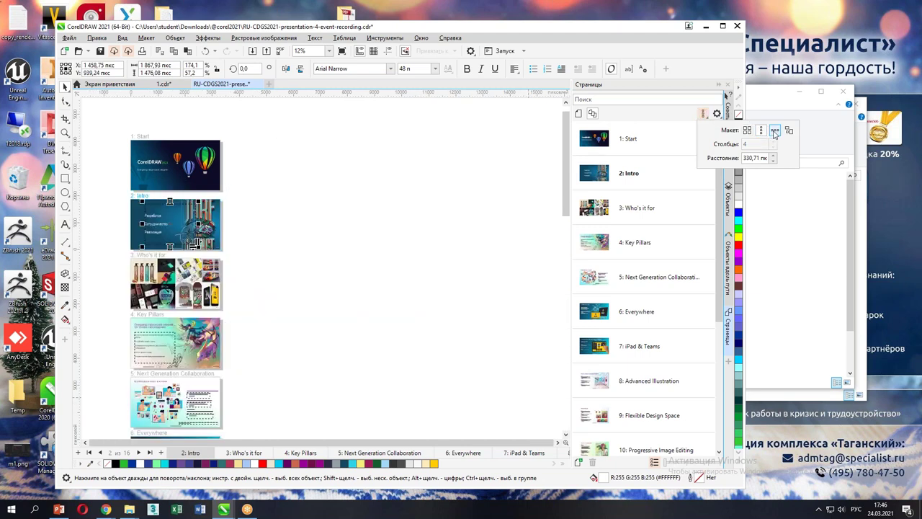
pyautogui.click(775, 131)
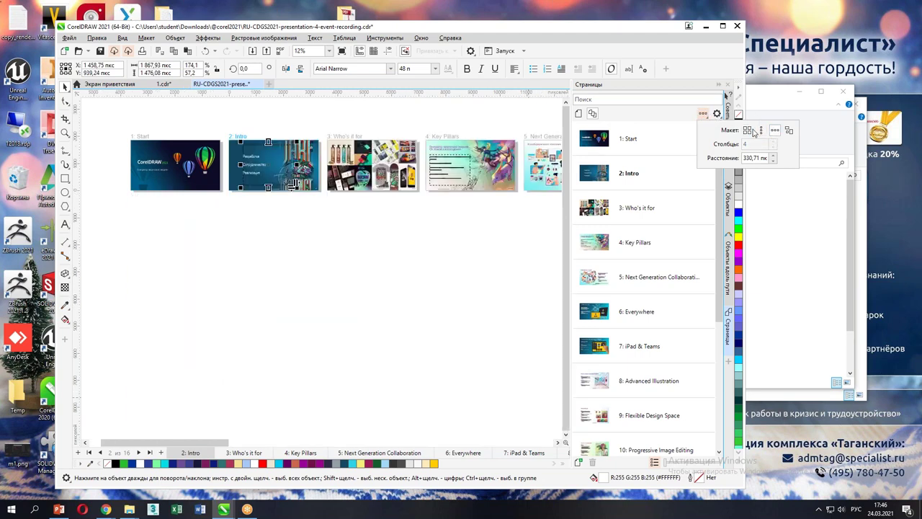
pyautogui.click(789, 130)
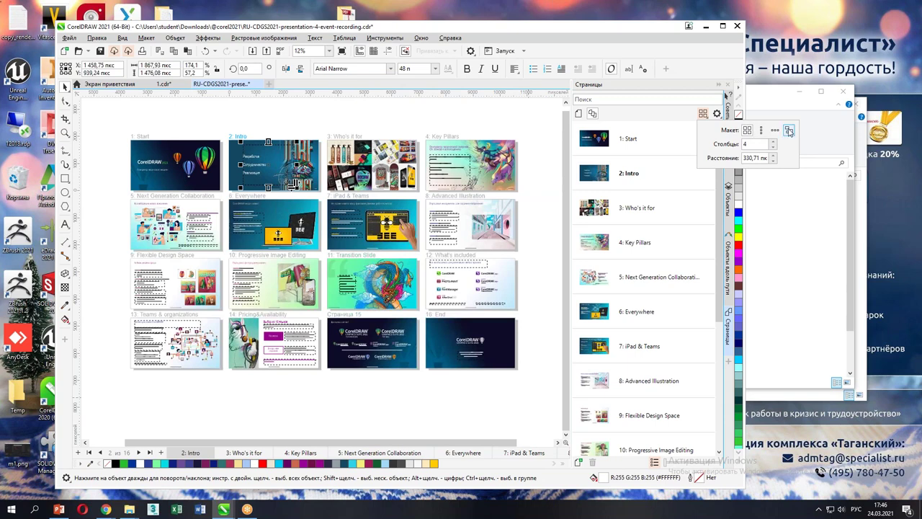
pyautogui.click(789, 131)
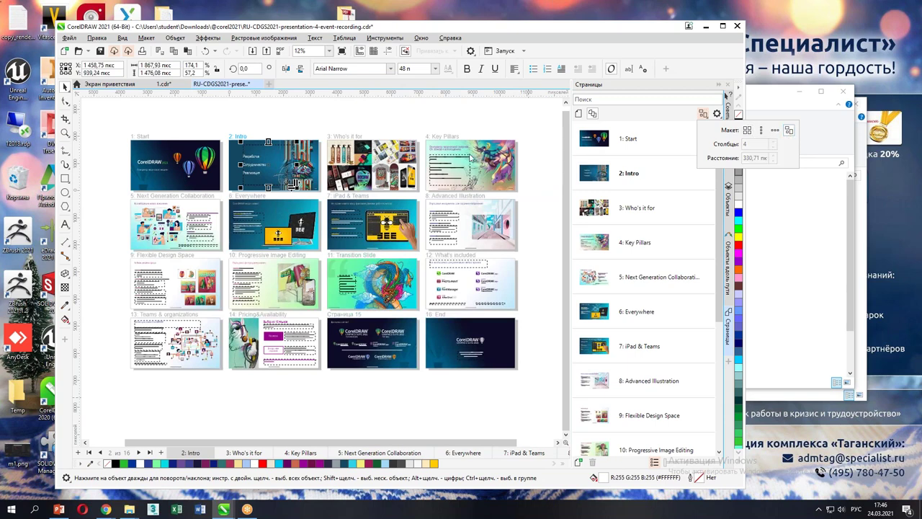
# Step: Move page 4, Key Pillars, out of the grid to a free spot above and right of page 8
pyautogui.click(449, 138)
pyautogui.moveTo(449, 135); pyautogui.dragTo(422, 161)
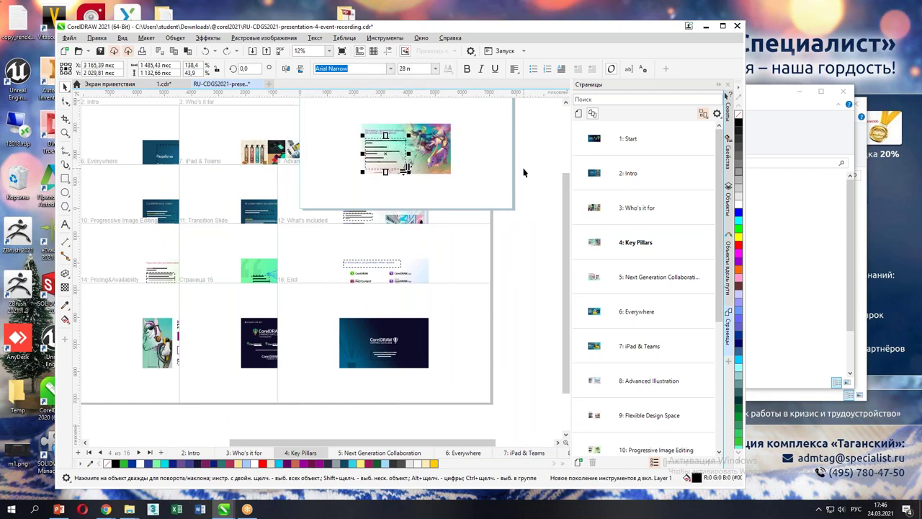
pyautogui.click(384, 124)
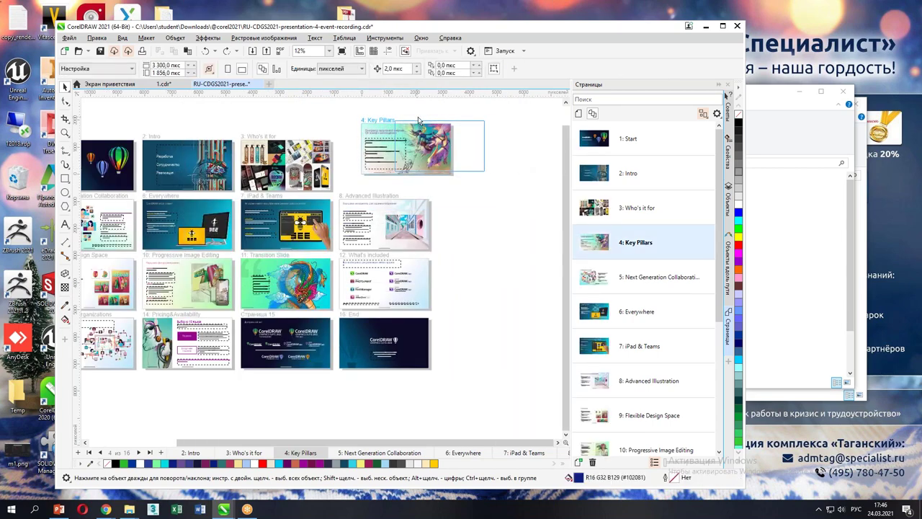
pyautogui.moveTo(384, 123); pyautogui.dragTo(425, 120)
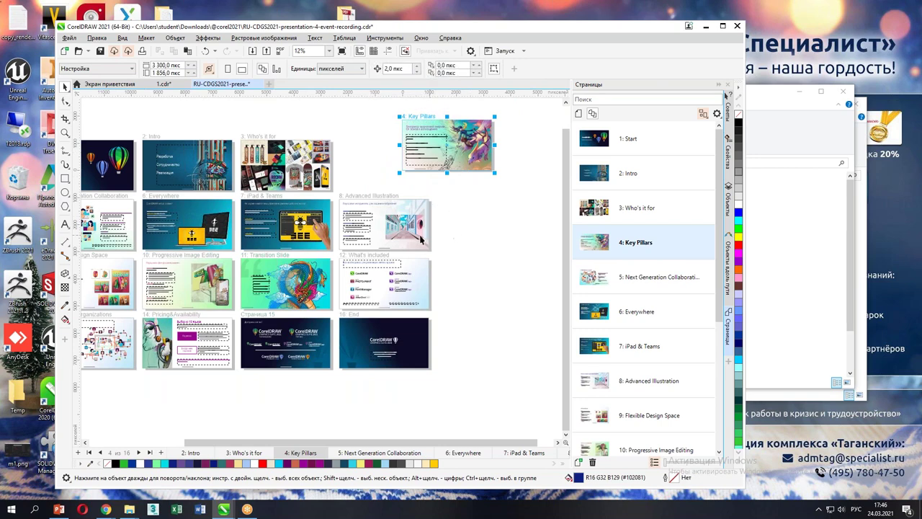
pyautogui.press('Escape')
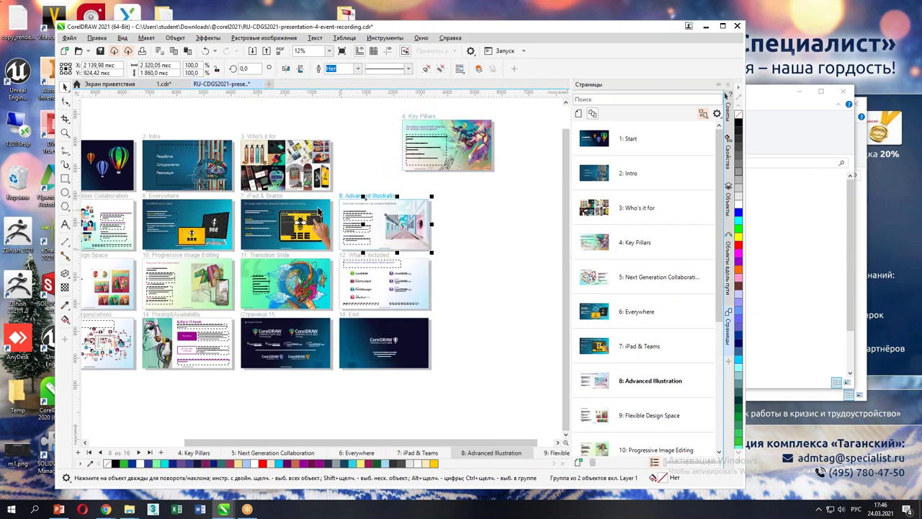
# Step: Make page 3, Who's it for, the active page and show it alone in single-page view
pyautogui.click(268, 137)
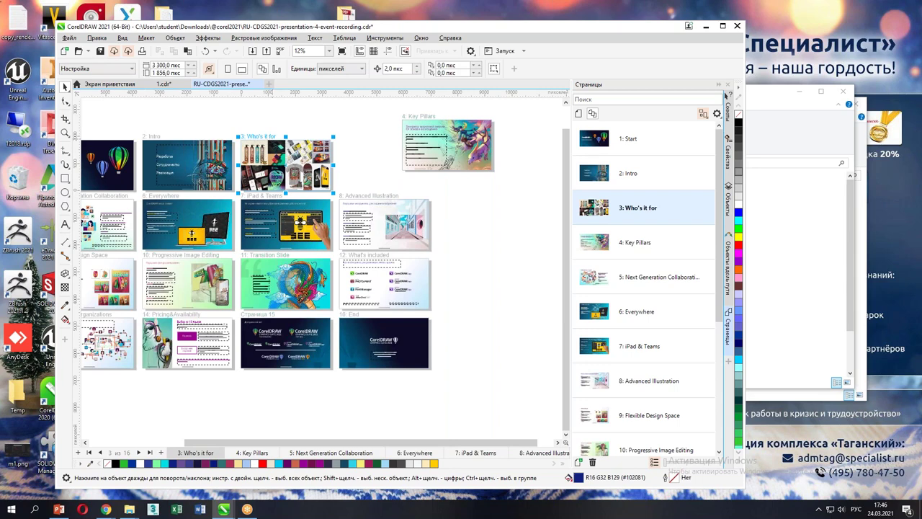
pyautogui.click(591, 113)
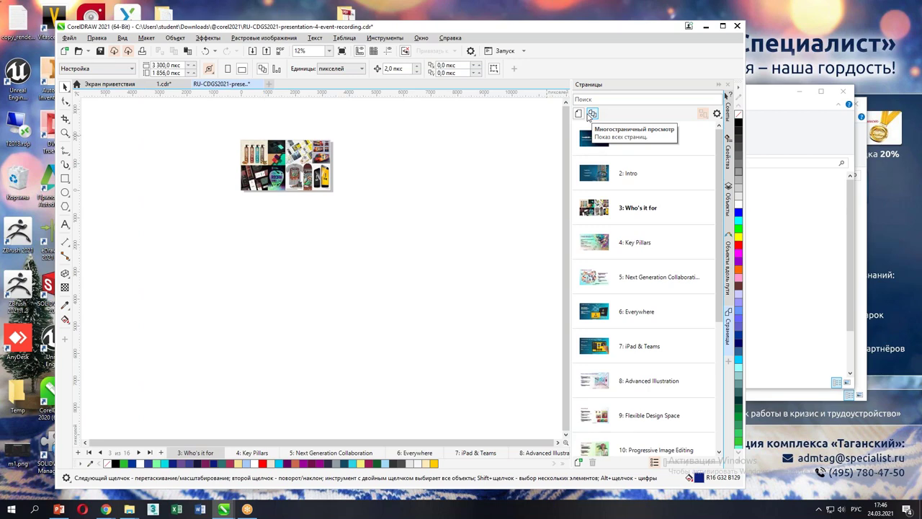
pyautogui.scroll(3, 212, 165)
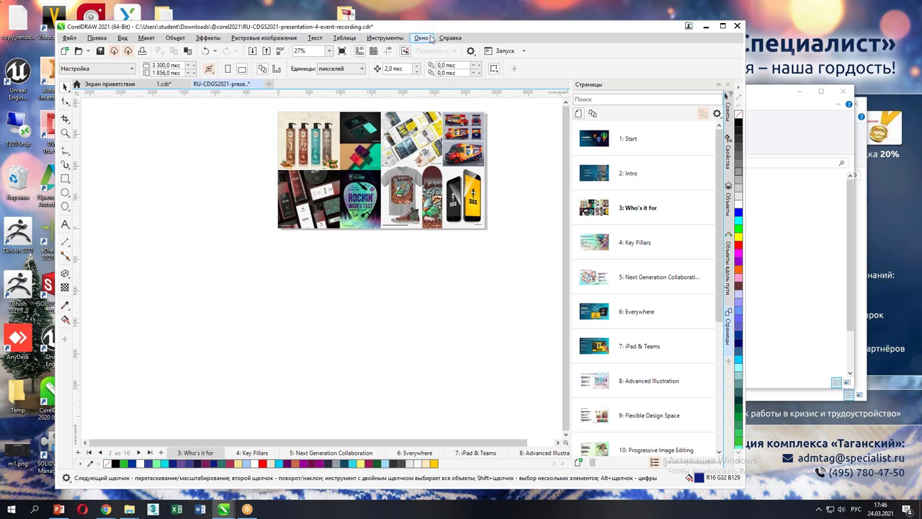
pyautogui.click(176, 38)
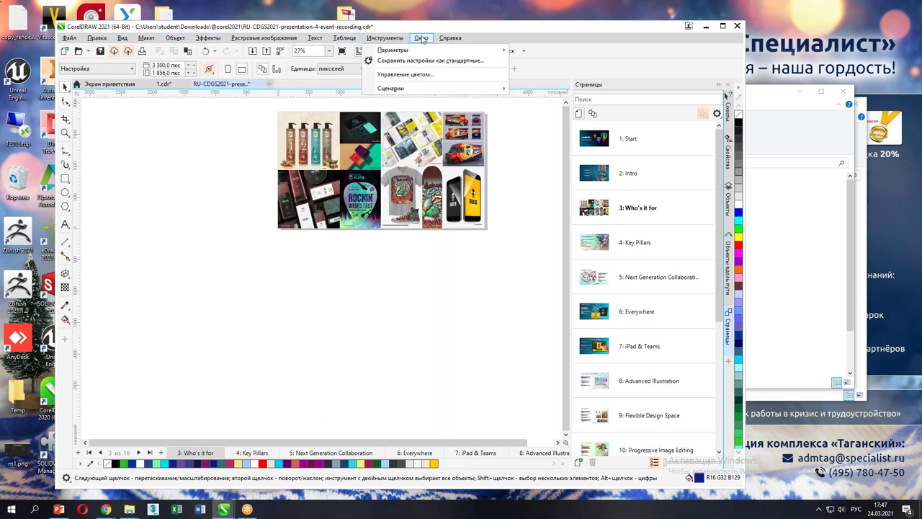
# Step: Open the Export inspector and add the bitmap of the four bottles on page 3 to the export list
pyautogui.moveTo(421, 40)
pyautogui.moveTo(459, 178)
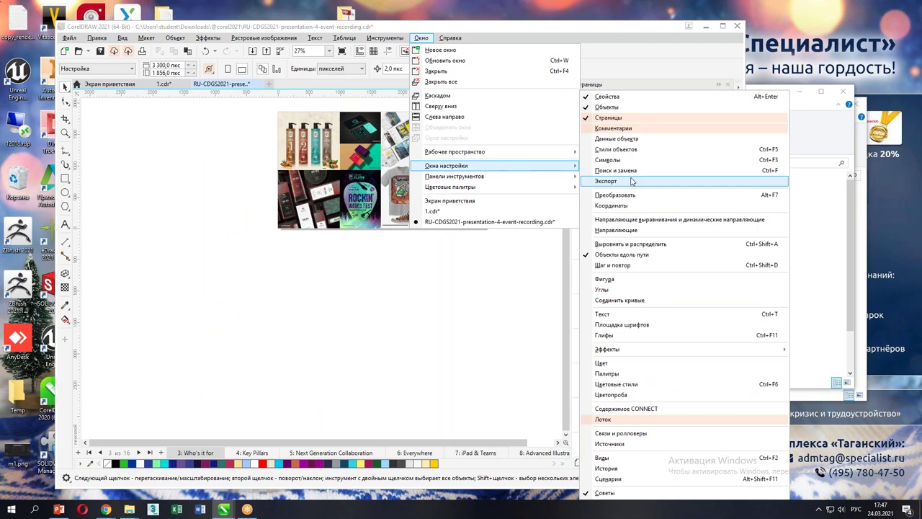
pyautogui.click(632, 181)
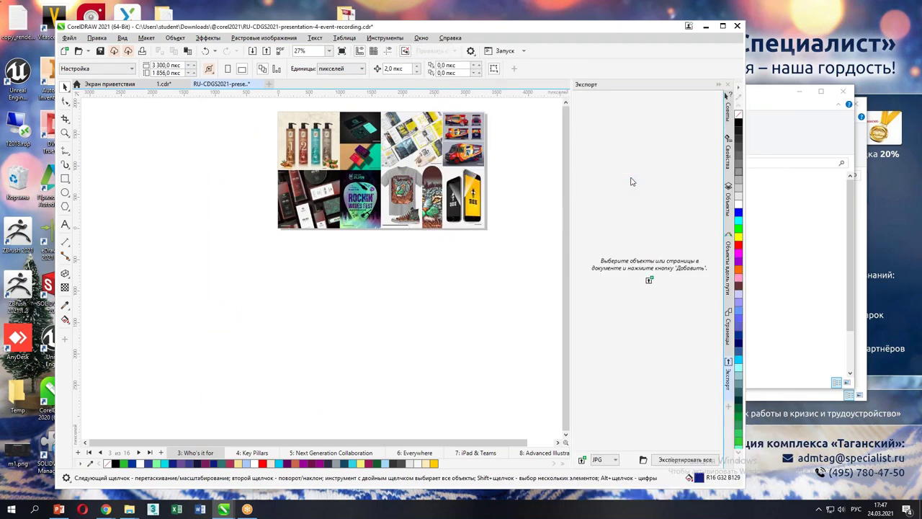
pyautogui.click(326, 125)
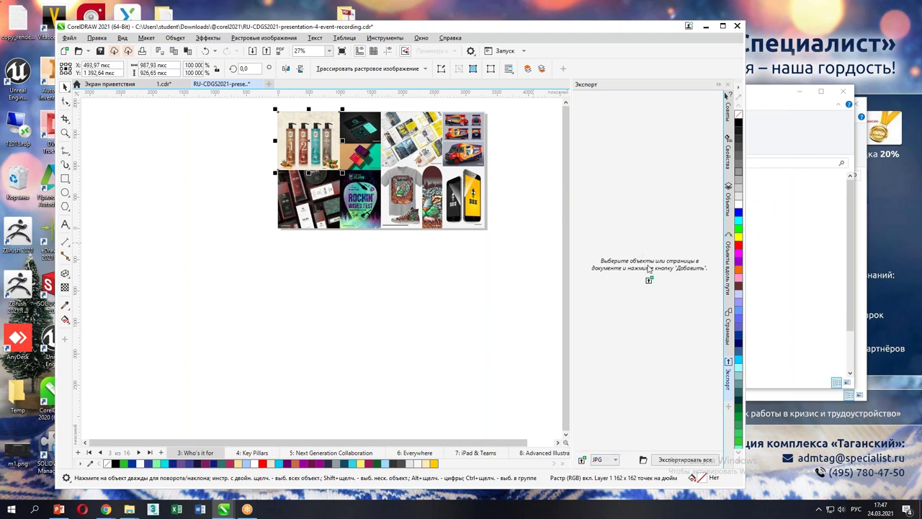
pyautogui.click(649, 280)
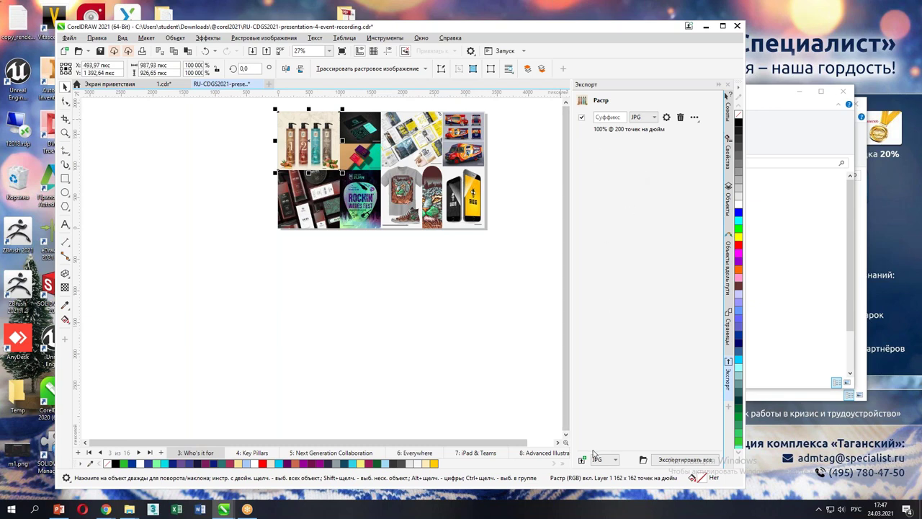
# Step: Duplicate the bitmap's JPG export setting and set the duplicate's format to PNG
pyautogui.click(694, 118)
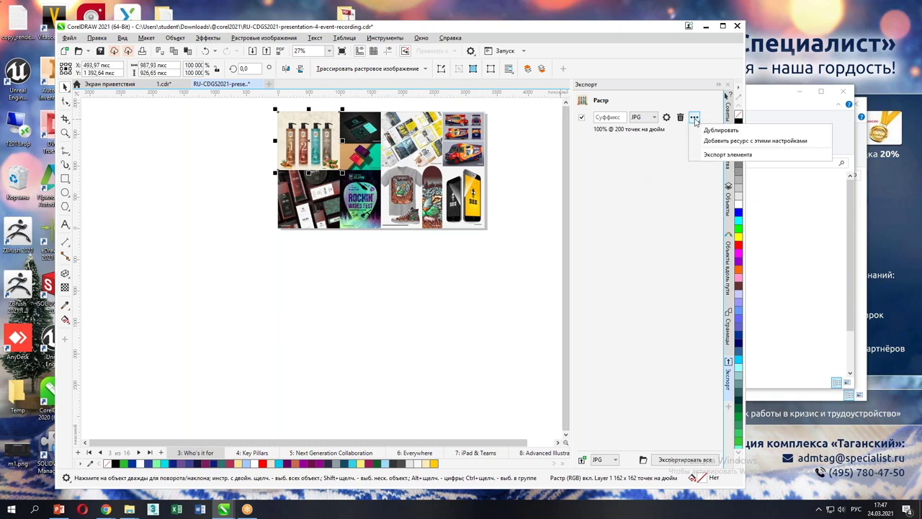
pyautogui.click(721, 130)
pyautogui.click(655, 145)
pyautogui.click(646, 169)
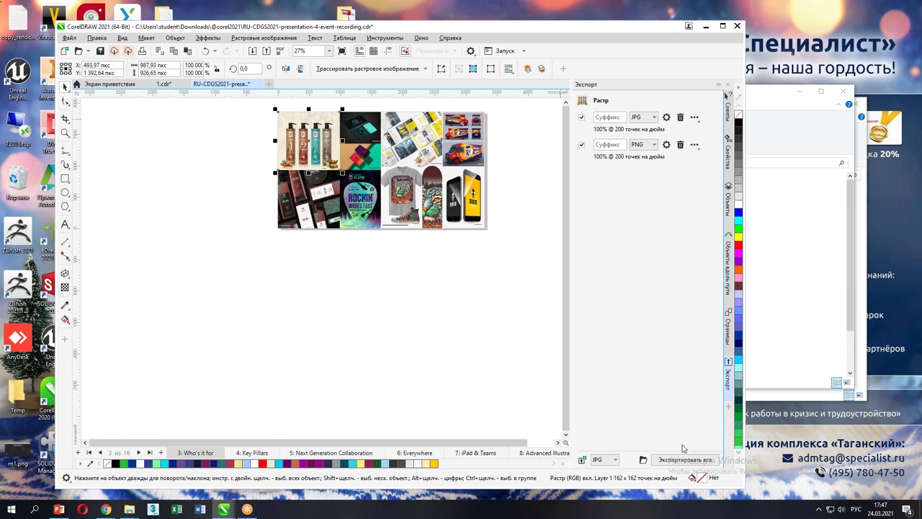
# Step: Set the PNG export's resolution to 300 dpi, and view the other export formats available for it
pyautogui.click(667, 144)
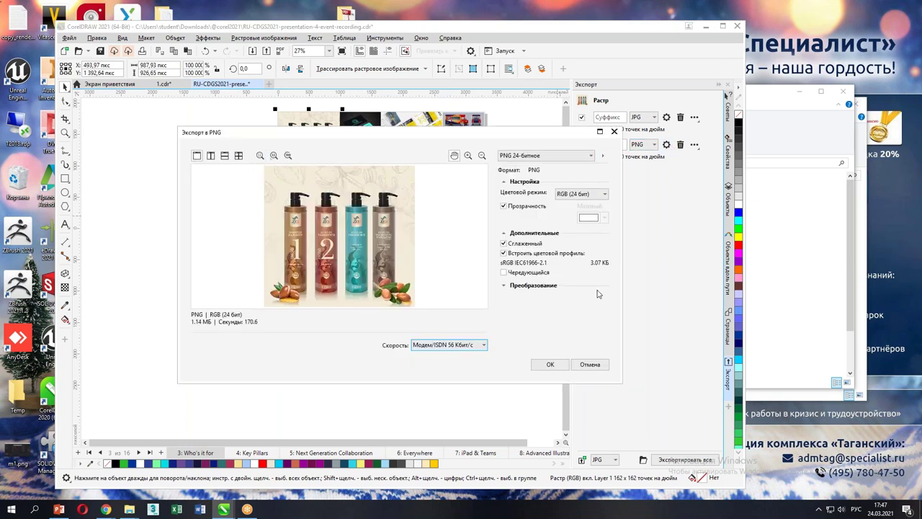
pyautogui.click(504, 285)
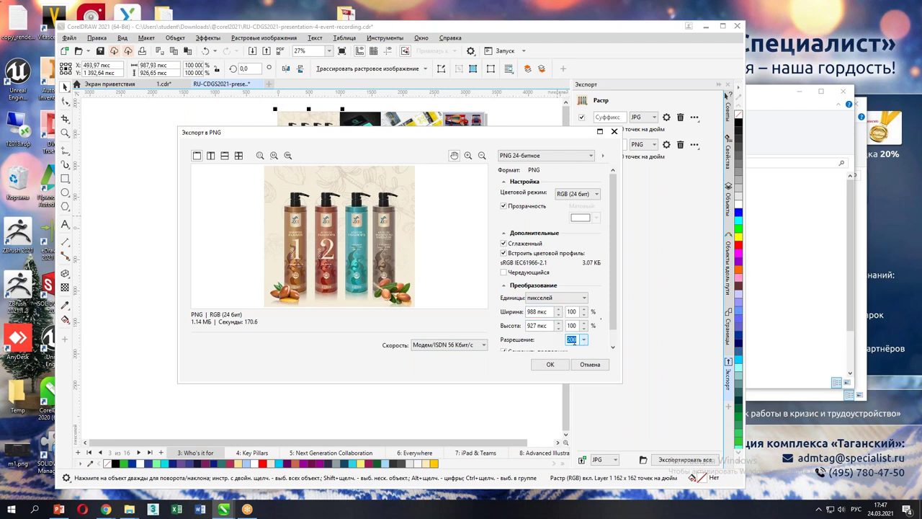
pyautogui.write('3')
pyautogui.click(549, 363)
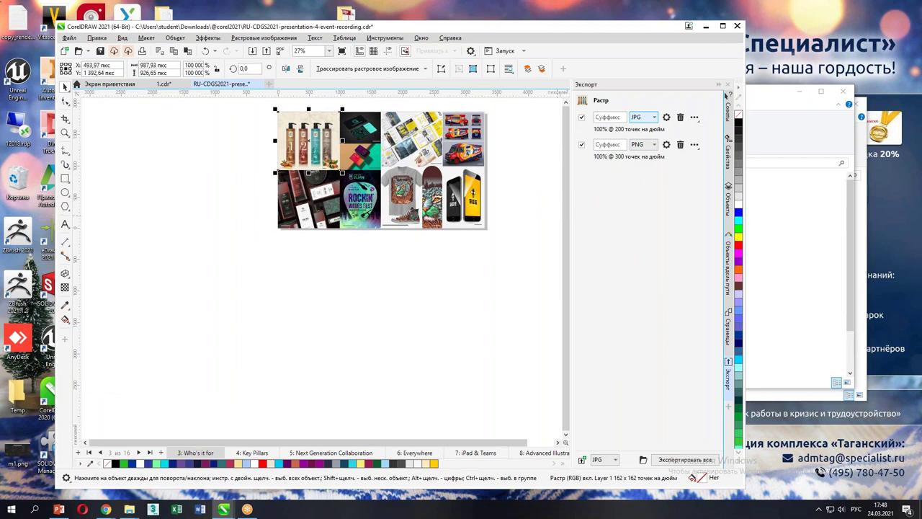
pyautogui.click(656, 145)
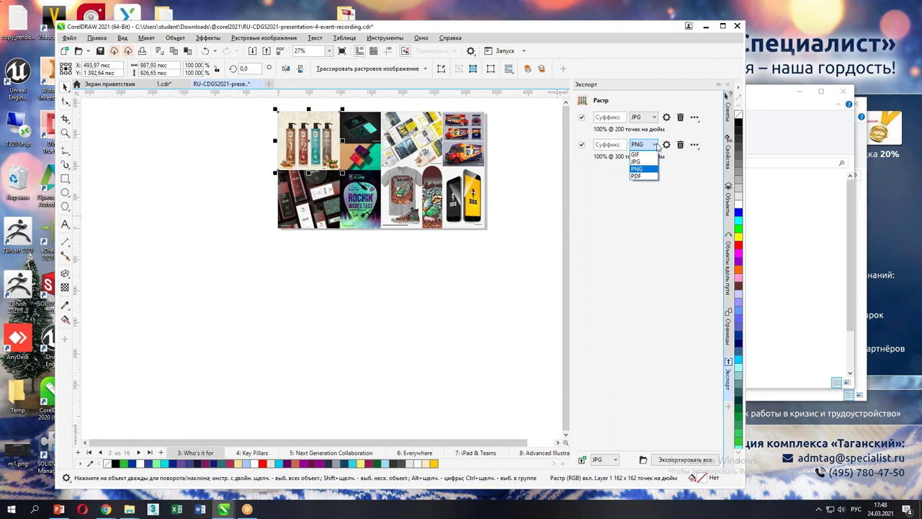
pyautogui.click(638, 253)
# Step: Open the Comments inspector
pyautogui.click(420, 37)
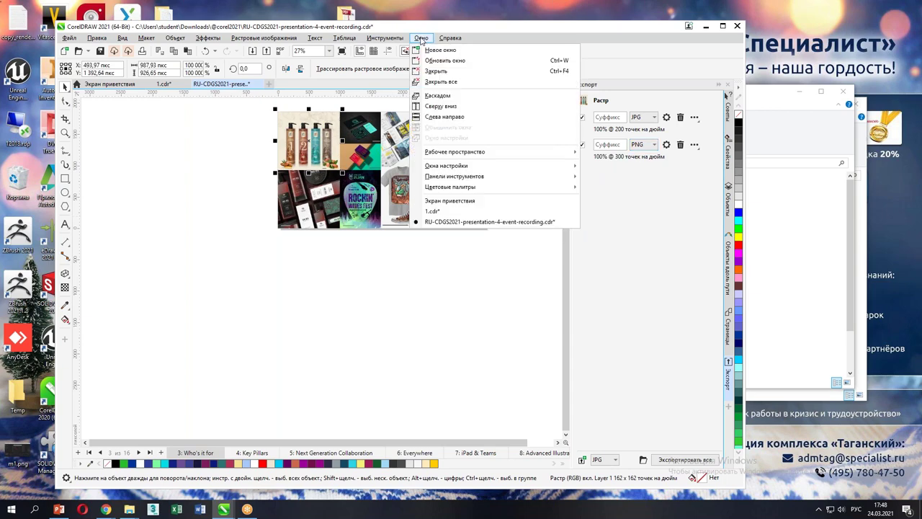
pyautogui.moveTo(451, 180)
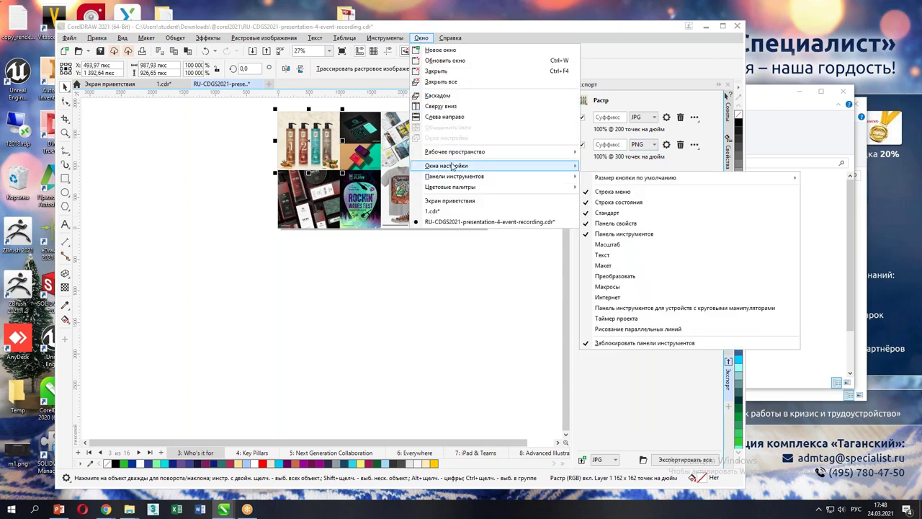
pyautogui.click(615, 128)
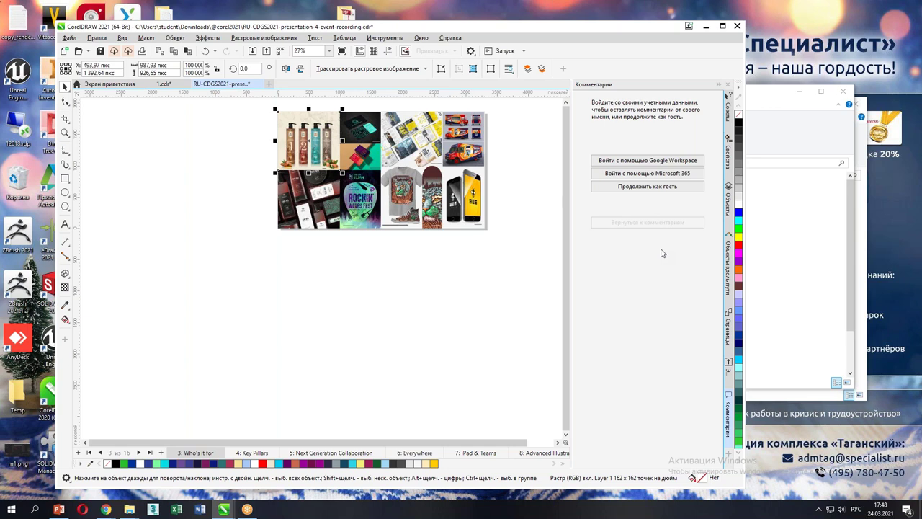
# Step: Go through page 7, iPad & Teams, and page 8, Advanced Illustration, to page 9, Flexible Design Space
pyautogui.click(476, 453)
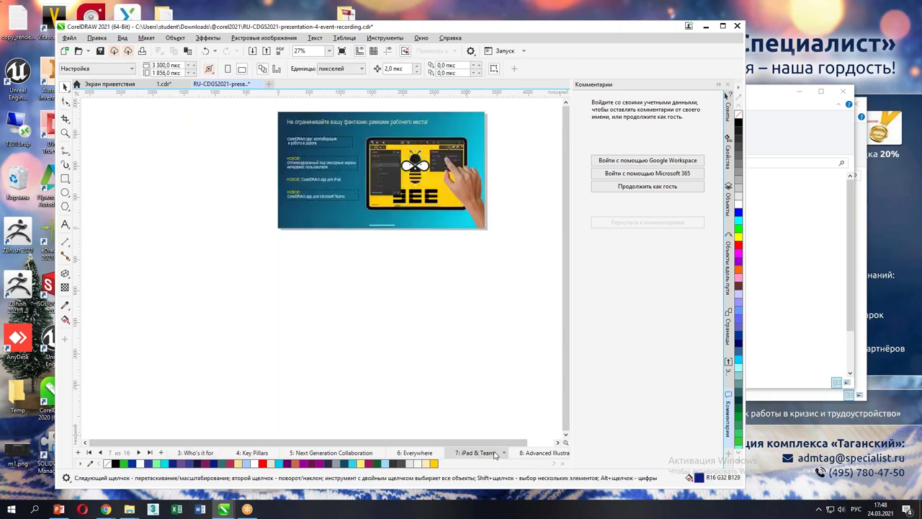
pyautogui.click(521, 454)
pyautogui.scroll(2, 363, 168)
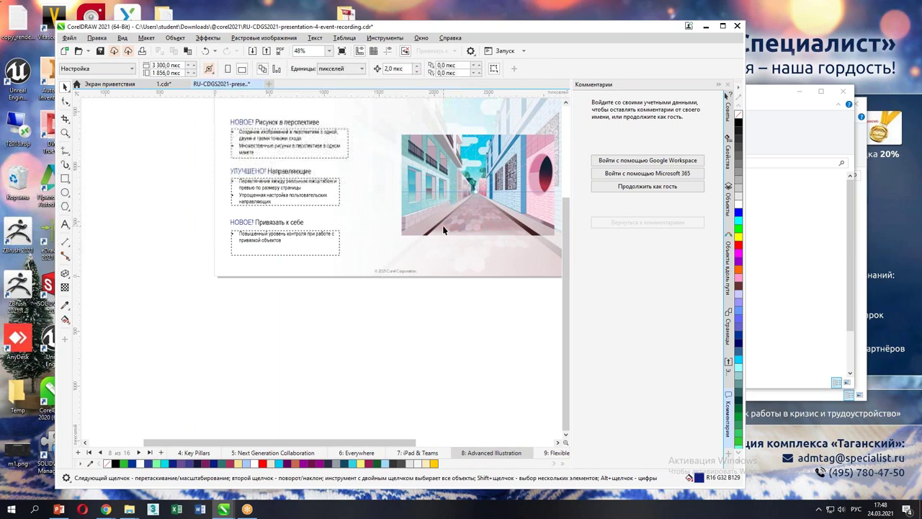
pyautogui.moveTo(446, 229); pyautogui.dragTo(335, 285)
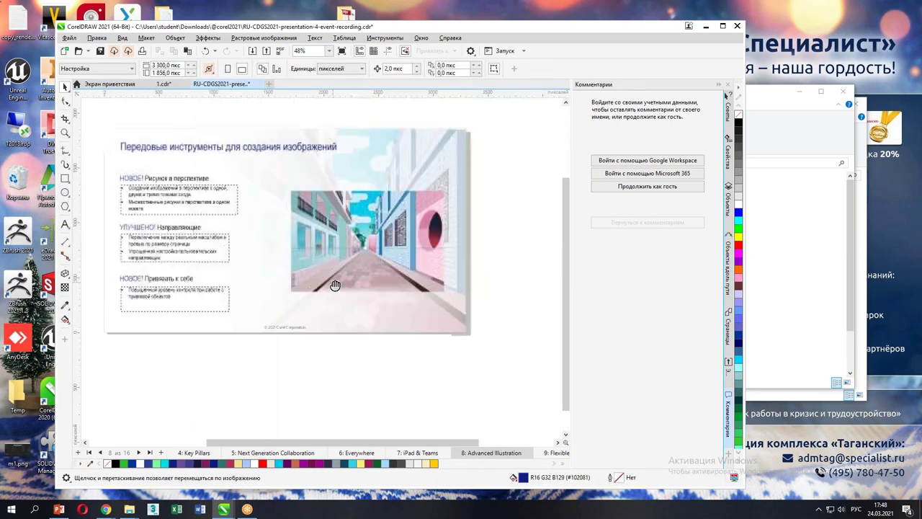
pyautogui.click(554, 456)
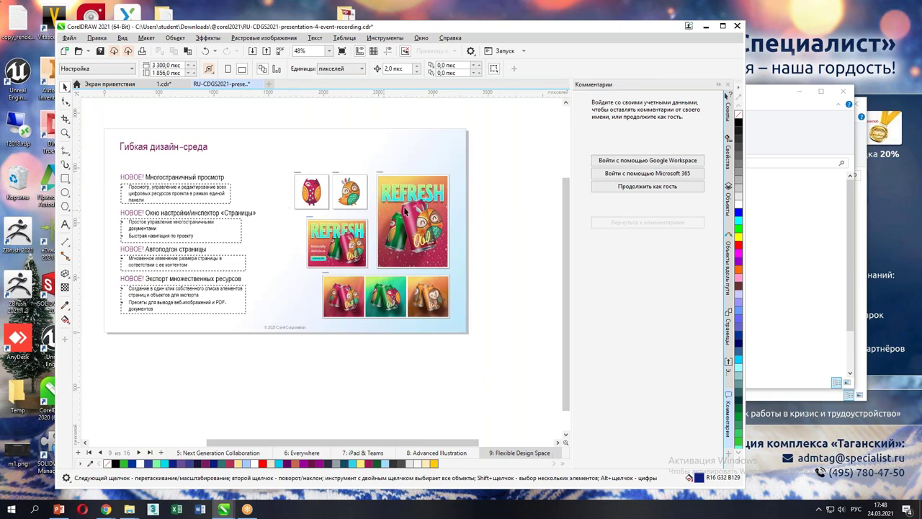
# Step: Select and deselect the objects on page 9, and try to auto-fit the page to its contents
pyautogui.moveTo(100, 125); pyautogui.dragTo(465, 388)
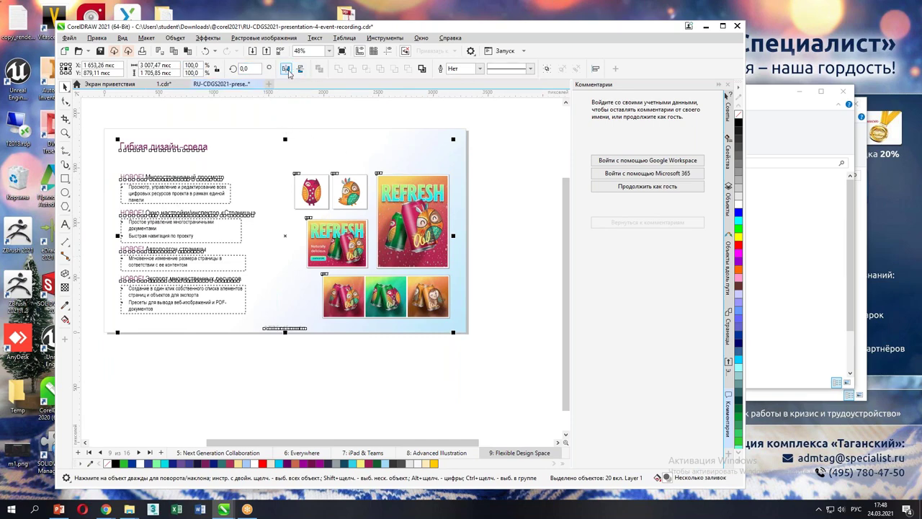
pyautogui.click(321, 115)
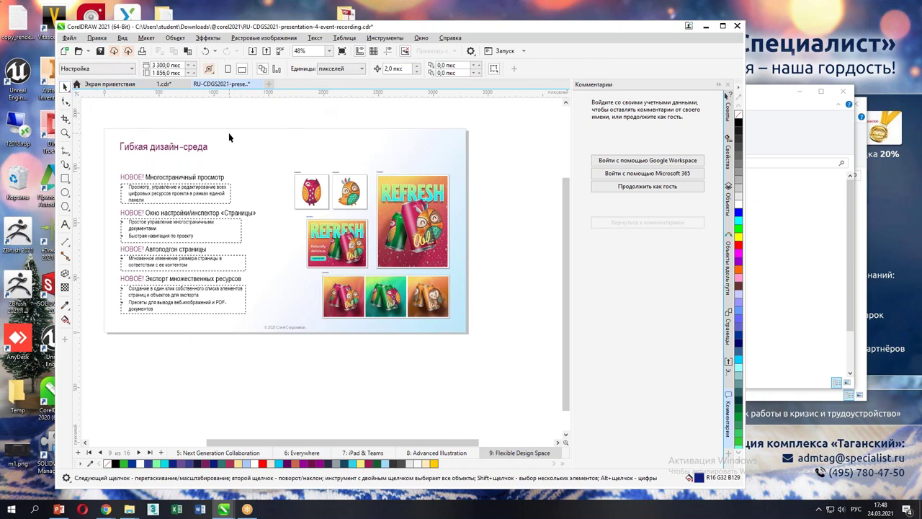
pyautogui.moveTo(216, 60)
pyautogui.mouseDown()
pyautogui.moveTo(196, 74)
pyautogui.moveTo(219, 64)
pyautogui.mouseUp()
pyautogui.click(208, 69)
pyautogui.click(223, 100)
# Step: Switch to 1.cdr and auto-fit page 4 to the tower and the three-point perspective box
pyautogui.click(164, 84)
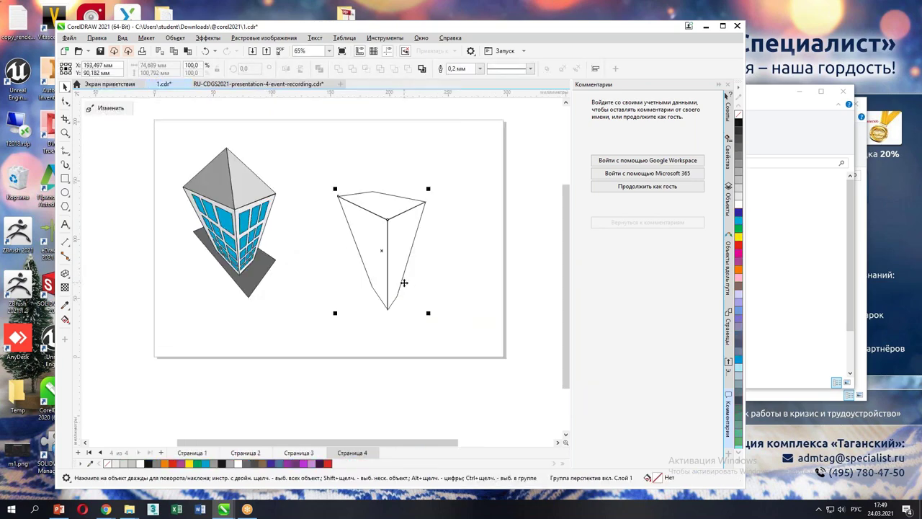
pyautogui.scroll(-3, 404, 283)
pyautogui.click(257, 193)
pyautogui.moveTo(301, 210); pyautogui.dragTo(469, 312)
pyautogui.click(471, 275)
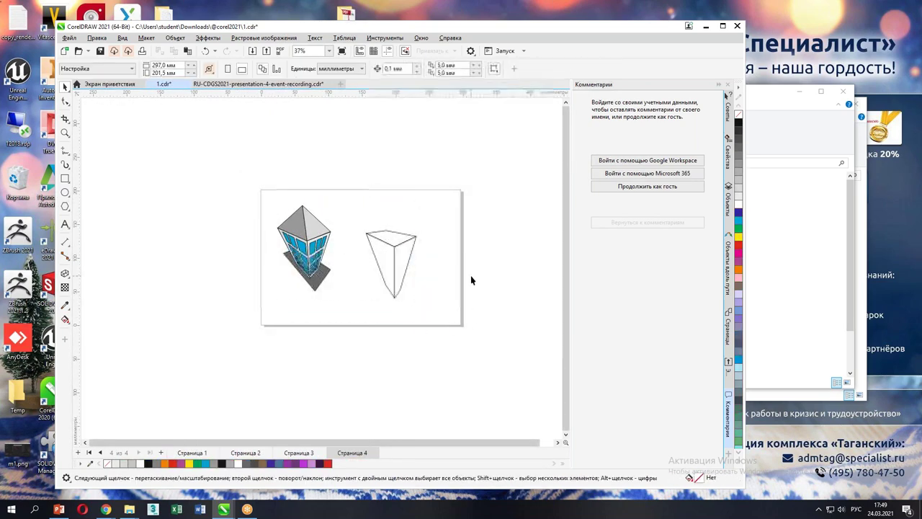
pyautogui.click(209, 70)
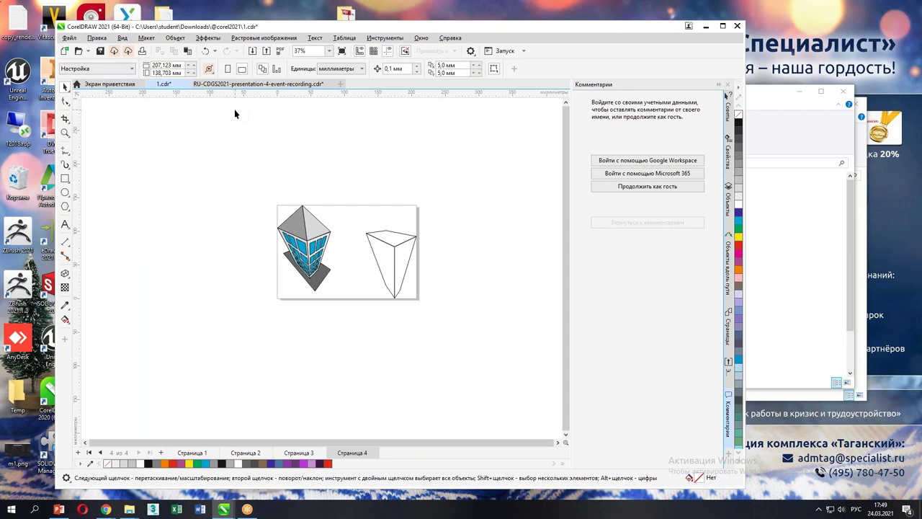
# Step: Fit the resized page in the view and collapse the Comments inspector to widen the drawing area
pyautogui.hotkey('shift', 'F4')
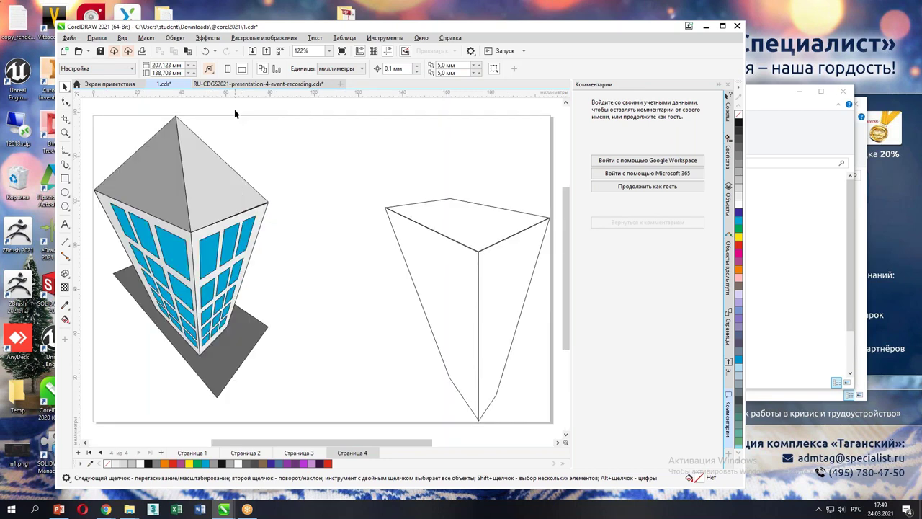
pyautogui.click(719, 84)
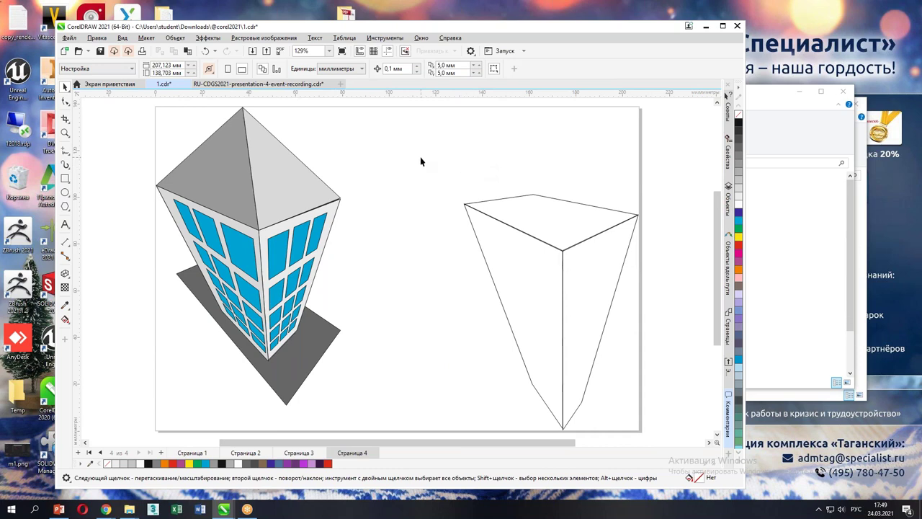
pyautogui.scroll(-2, 420, 160)
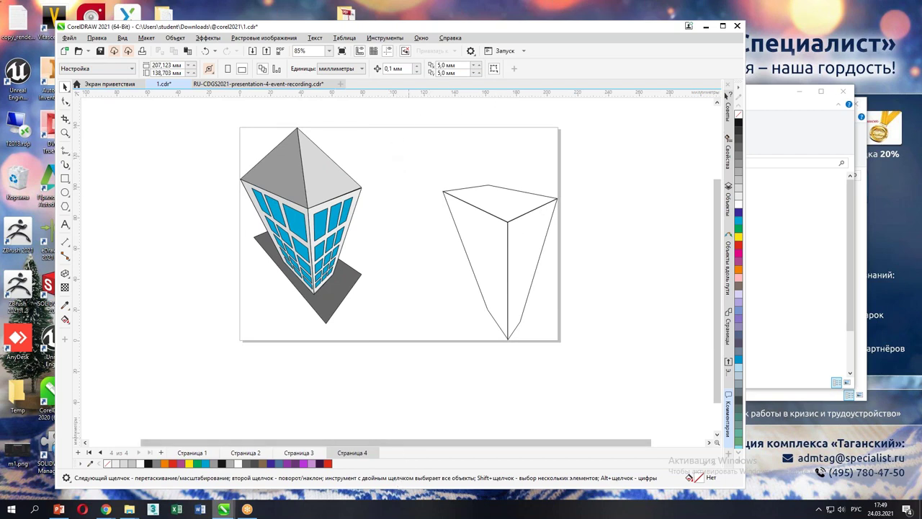
# Step: Switch to Chrome and enter "coreldraw" as a web lookup
pyautogui.moveTo(106, 510)
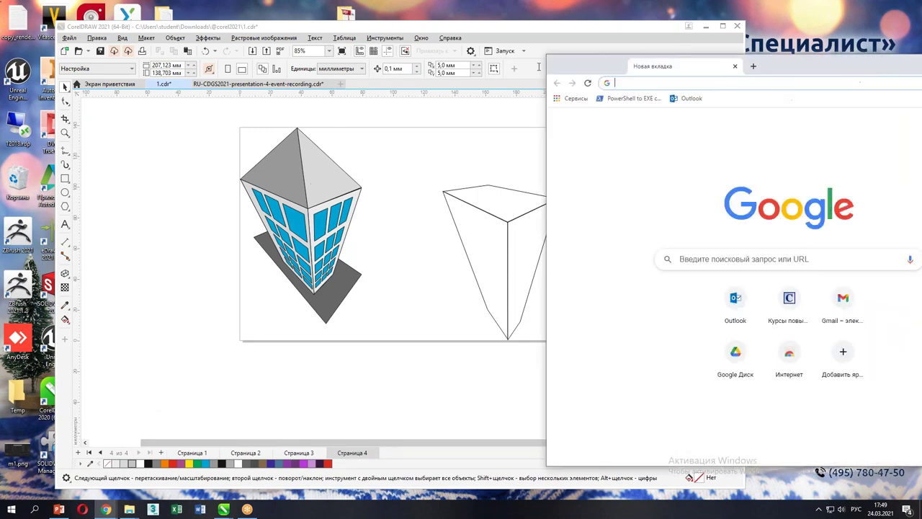
pyautogui.moveTo(565, 165); pyautogui.dragTo(792, 165)
pyautogui.write('сщ')
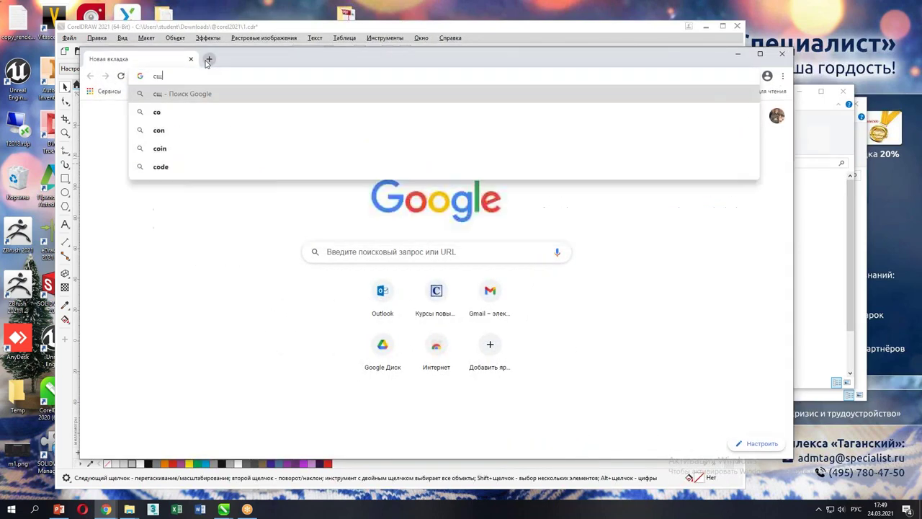
pyautogui.press('BackSpace')
pyautogui.press('BackSpace')
pyautogui.write('сщкудвкфц')
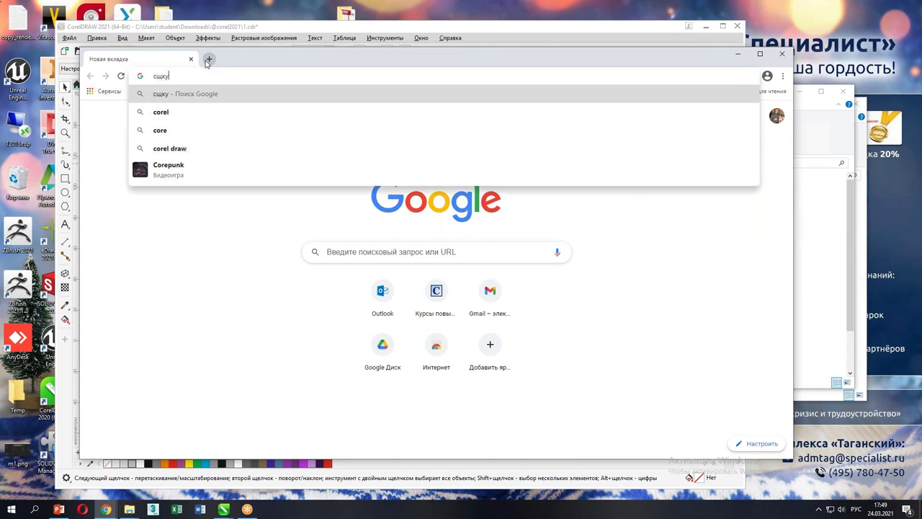